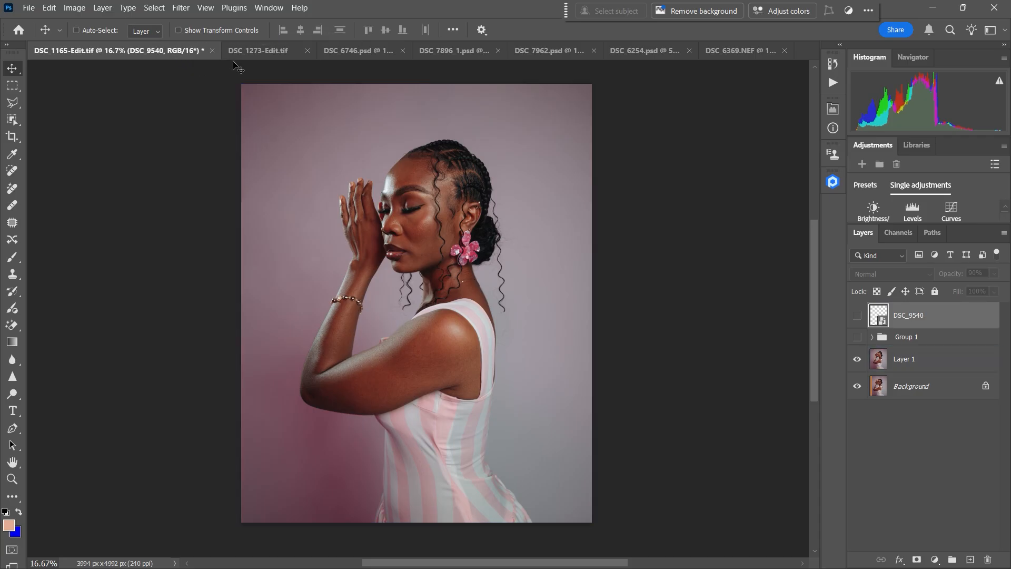
Step: Look through the open portrait documents one by one, ending on DSC_6369.NEF
left_click(264, 54)
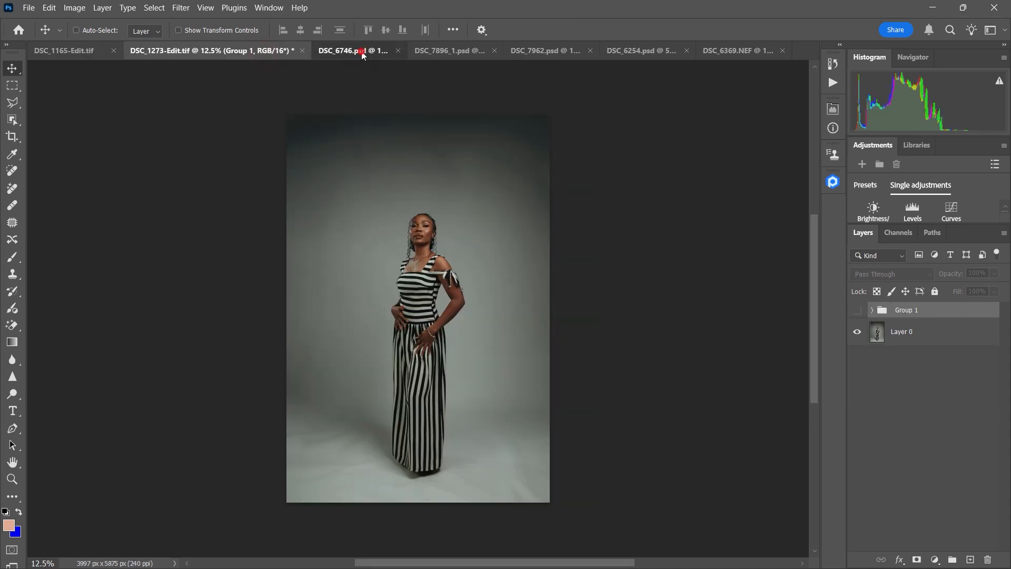
left_click(362, 50)
left_click(461, 53)
left_click(547, 53)
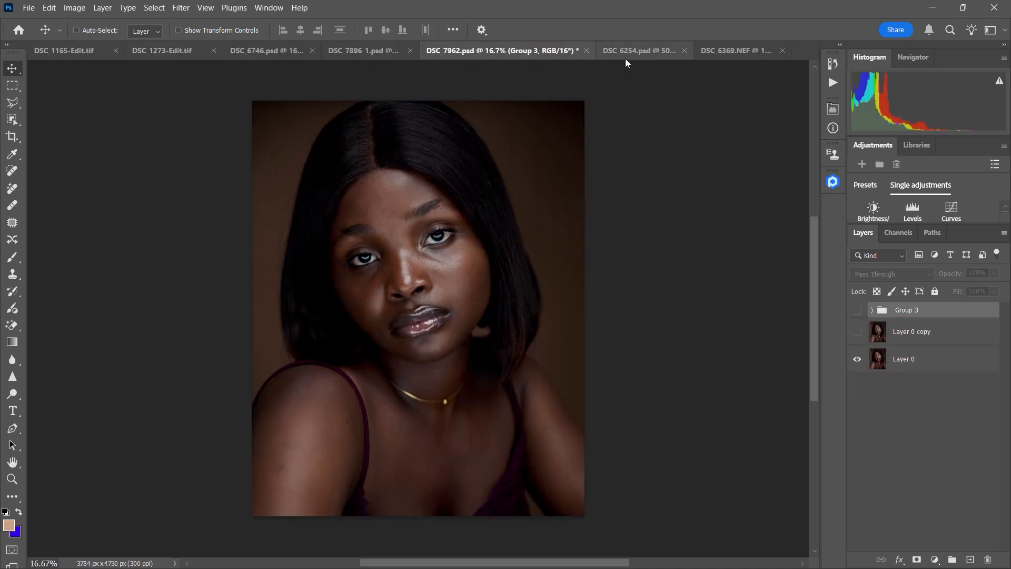
left_click(627, 53)
left_click(735, 54)
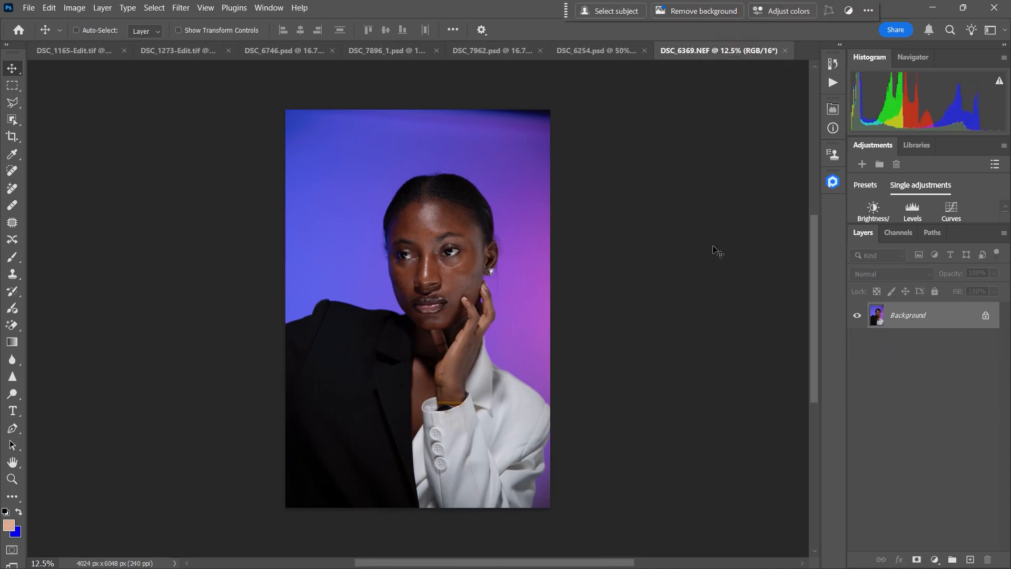
Step: Open the Retouch4me panel and review its list of cloud retouching options
left_click(832, 182)
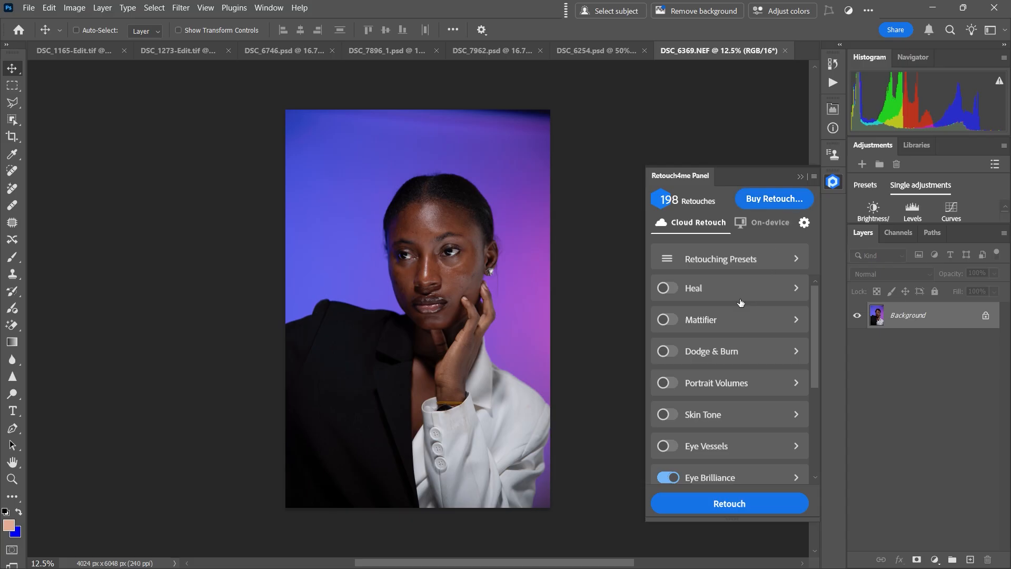
scroll(740, 302, "down", 5)
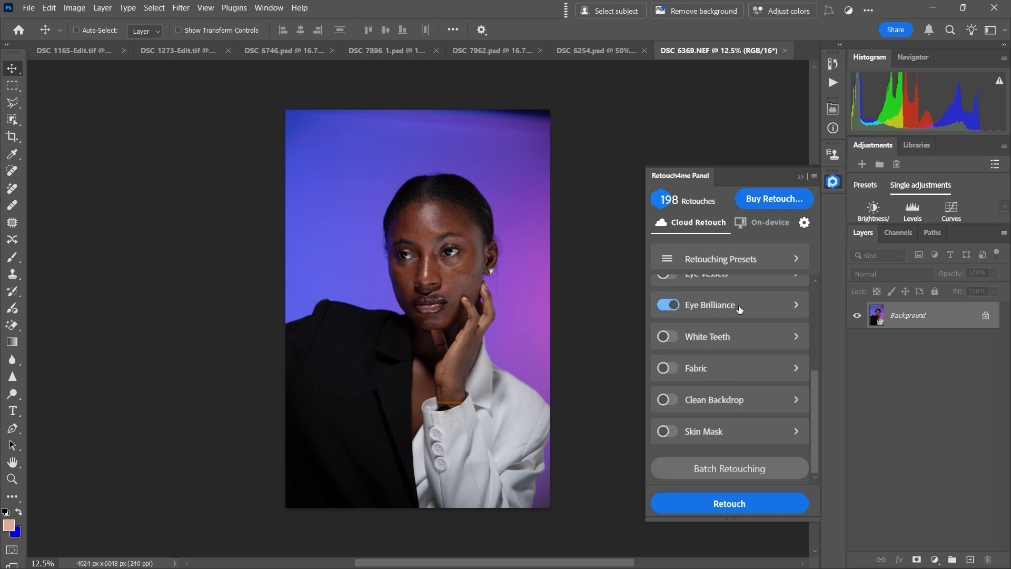
scroll(737, 311, "up", 5)
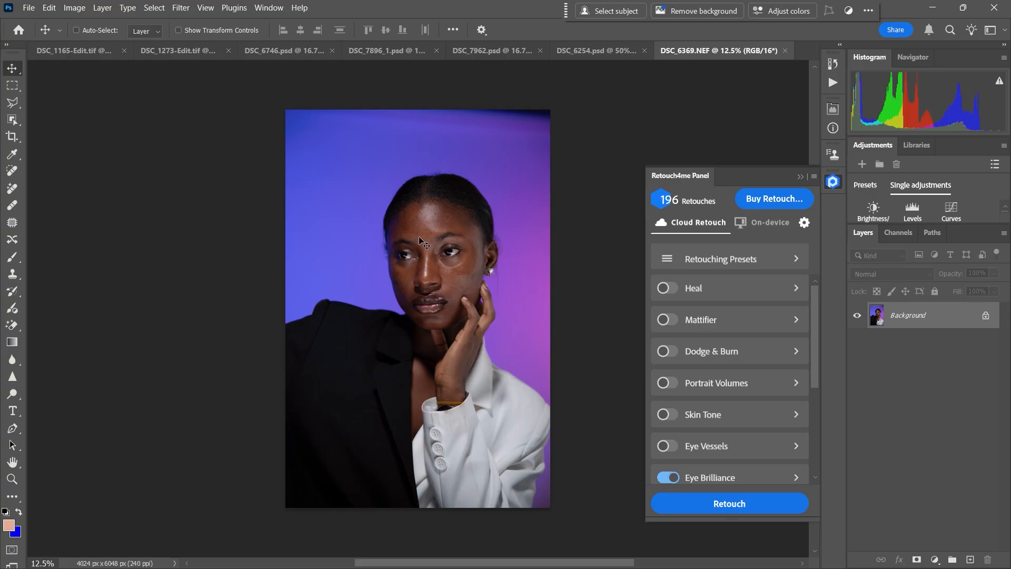
Step: Flip through the open portraits and settle on DSC_6746.psd for a closer view of the face
left_click(184, 53)
left_click(389, 51)
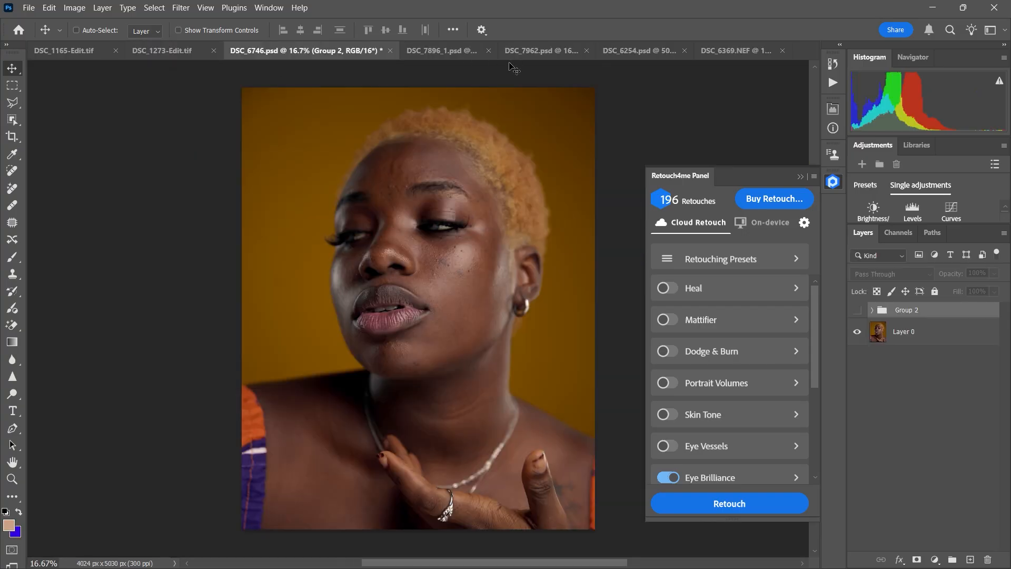
left_click(465, 52)
left_click(533, 53)
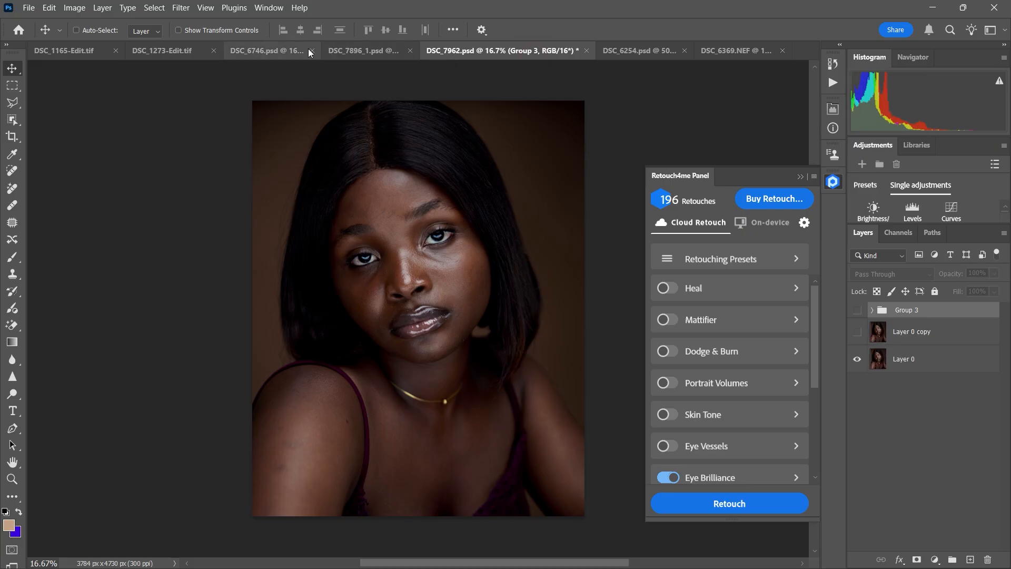
left_click(371, 53)
left_click(279, 51)
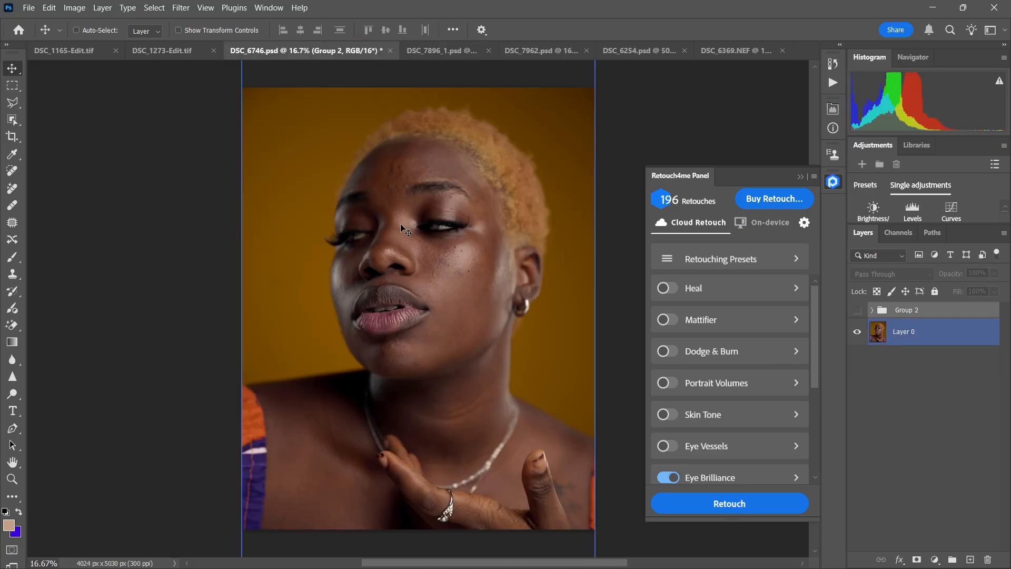
key("ctrl+equal")
left_click_drag(451, 225, 430, 261)
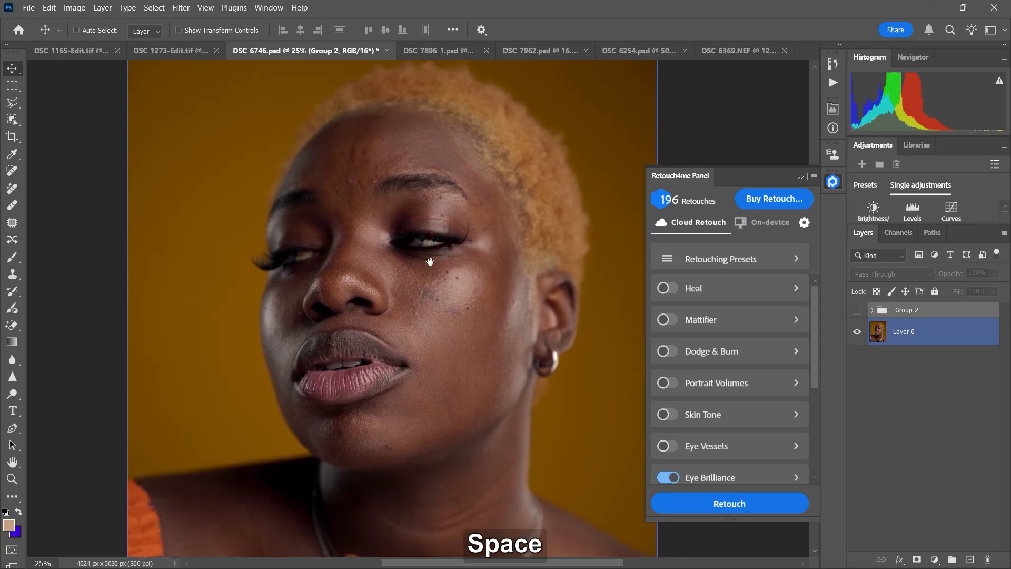
Step: Examine the cloud and on-device retouching option lists in the Retouch4me panel, ending on the on-device list
left_click(770, 223)
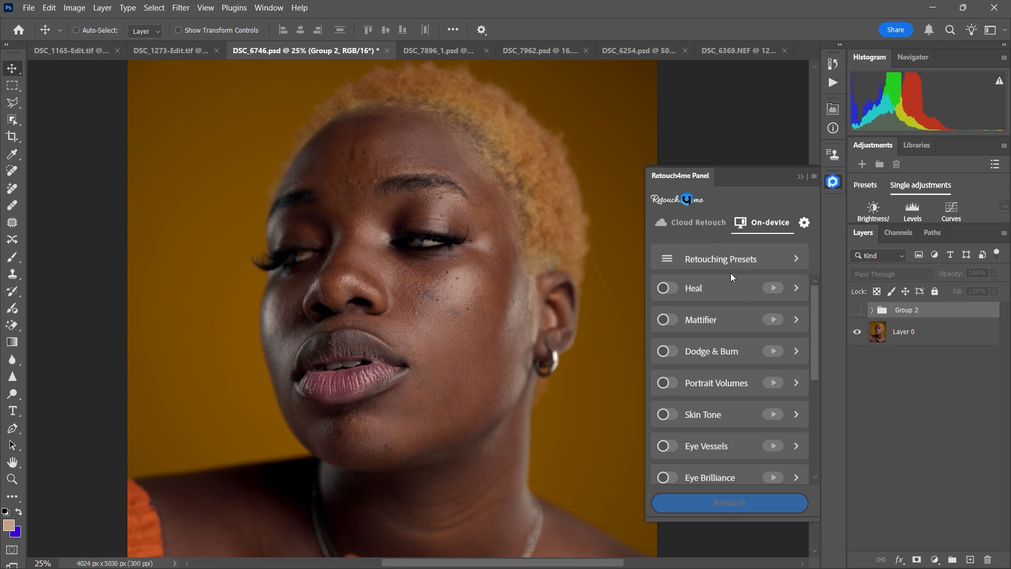
left_click(714, 225)
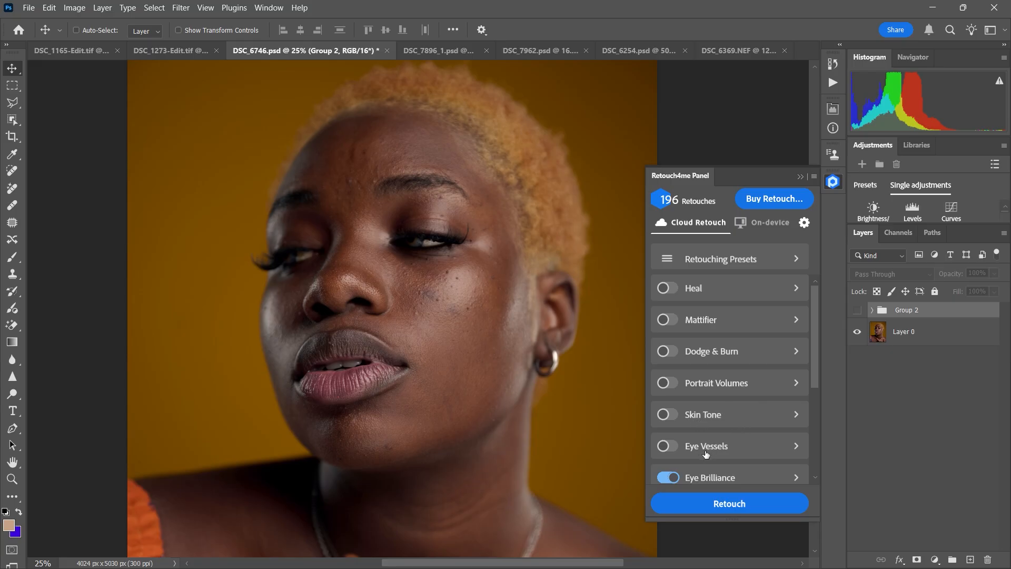
scroll(731, 452, "down", 5)
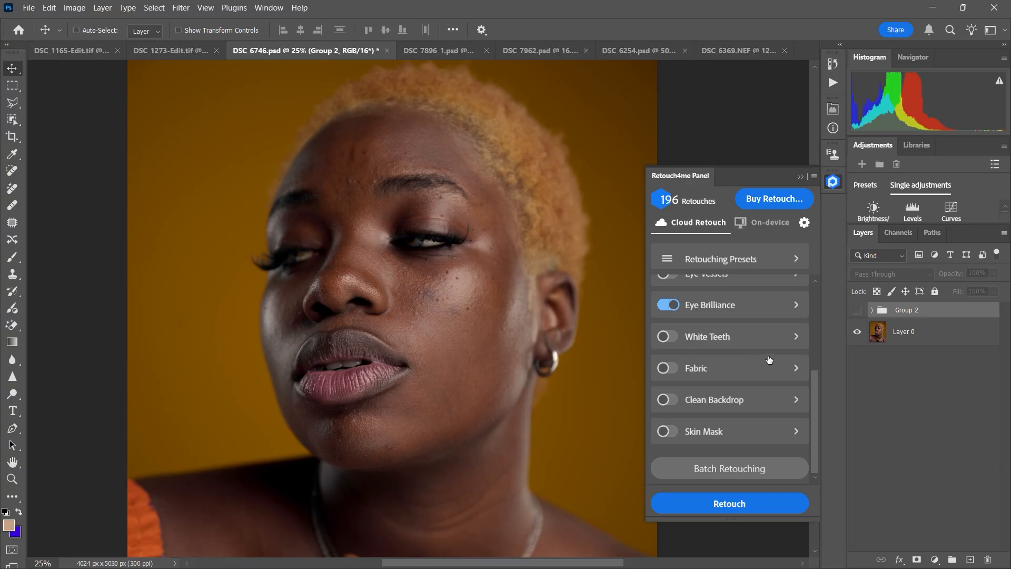
scroll(767, 353, "up", 3)
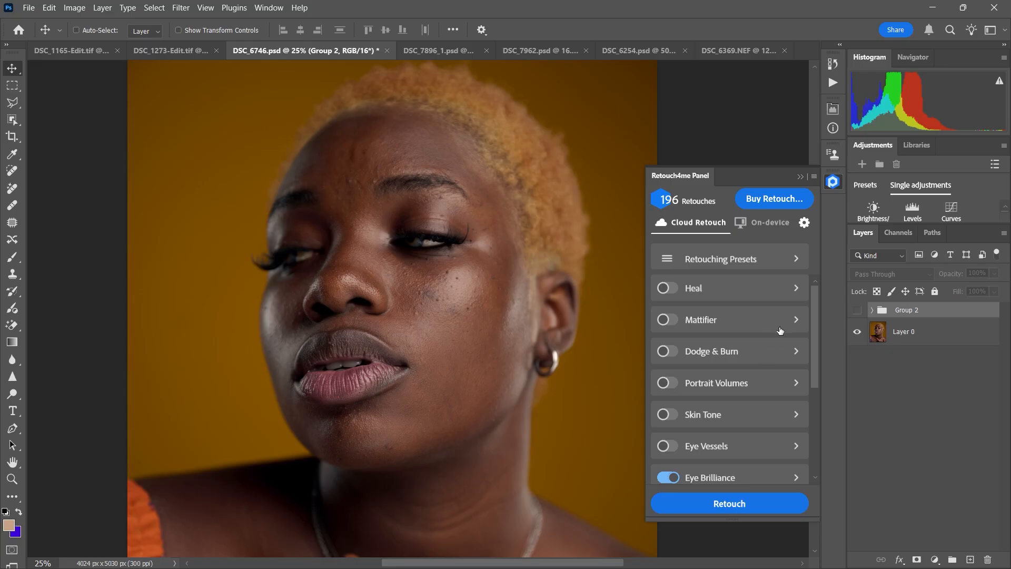
left_click(773, 223)
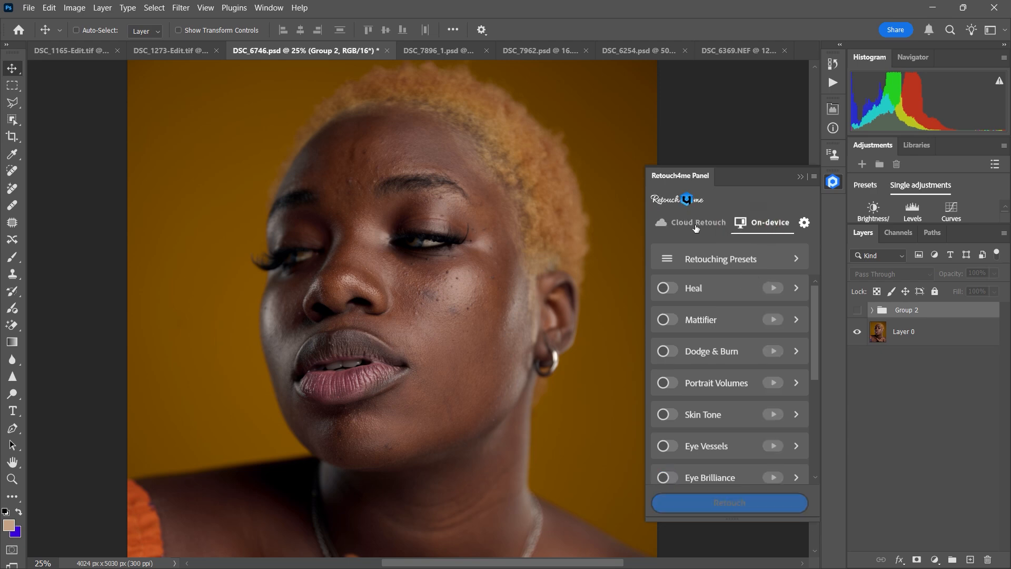
left_click(558, 219, "ctrl")
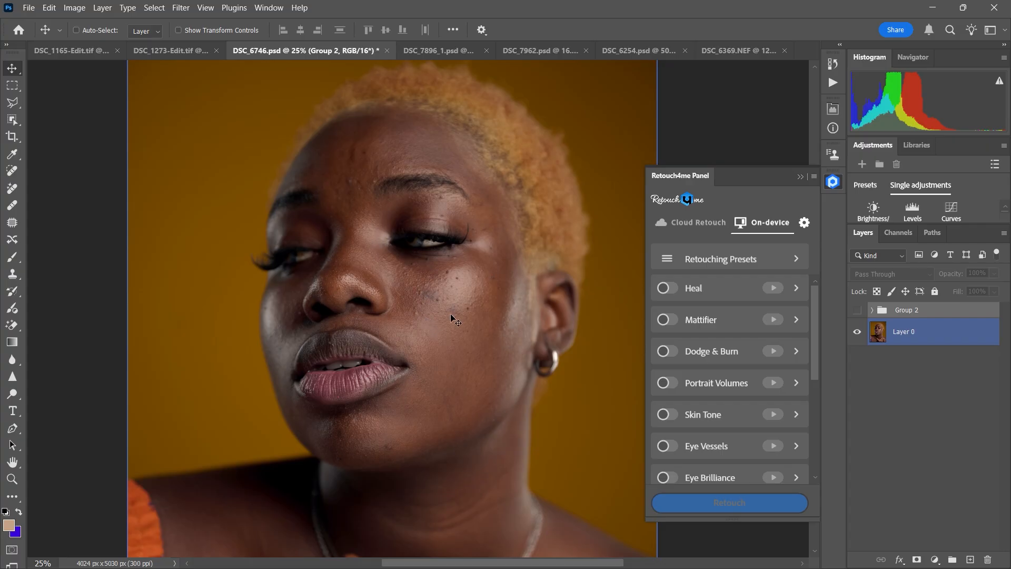
left_click(876, 372)
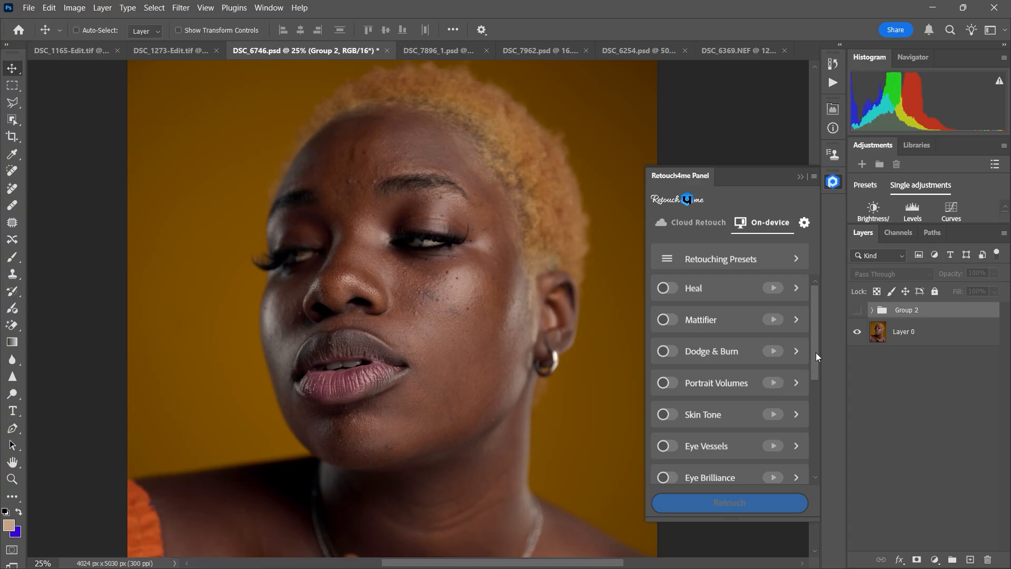
scroll(804, 375, "down", 3)
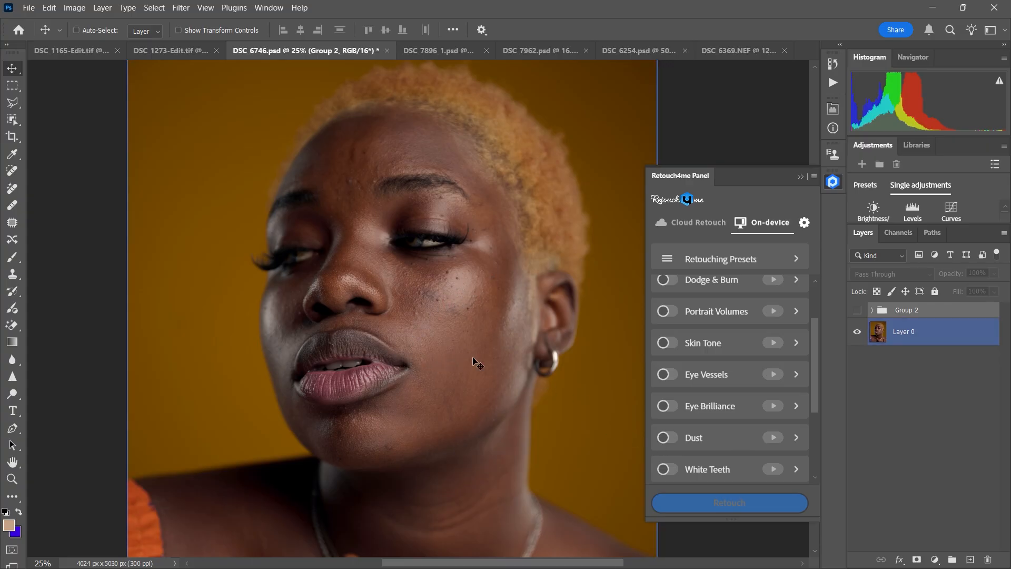
scroll(810, 414, "down", 3)
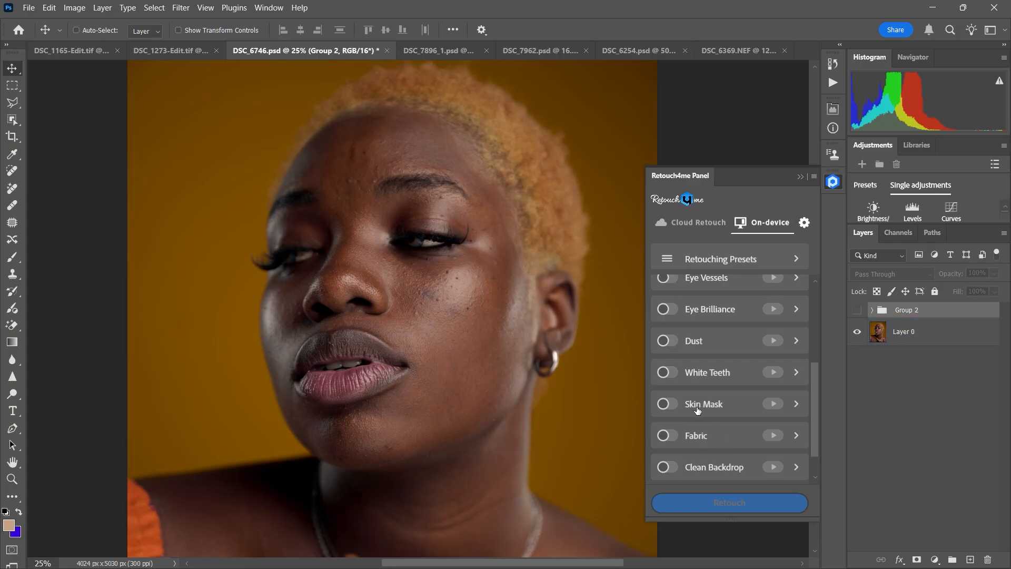
key("super")
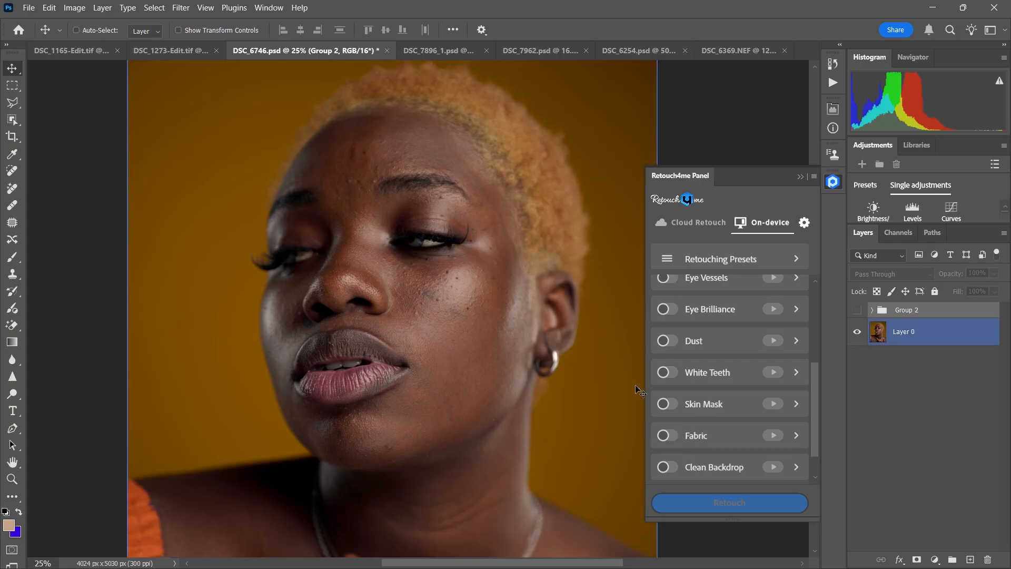
key("ctrl+minus")
key("super")
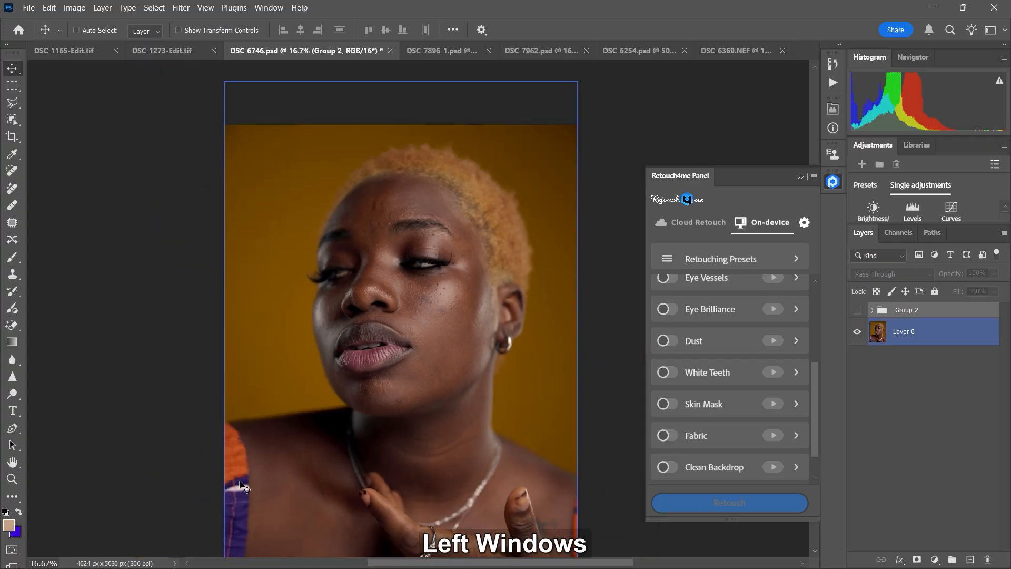
left_click_drag(817, 425, 698, 461)
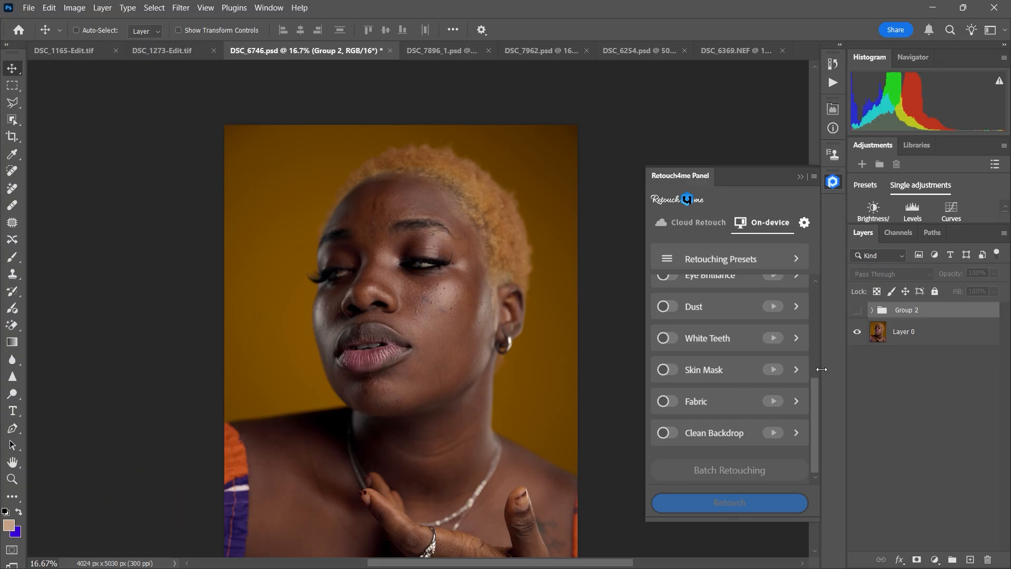
Step: Try enabling the on-device Fabric, Skin Mask, White Teeth and Dust retouches together, and switch them all back off
left_click(668, 401)
left_click(668, 369)
left_click(668, 337)
left_click(669, 307)
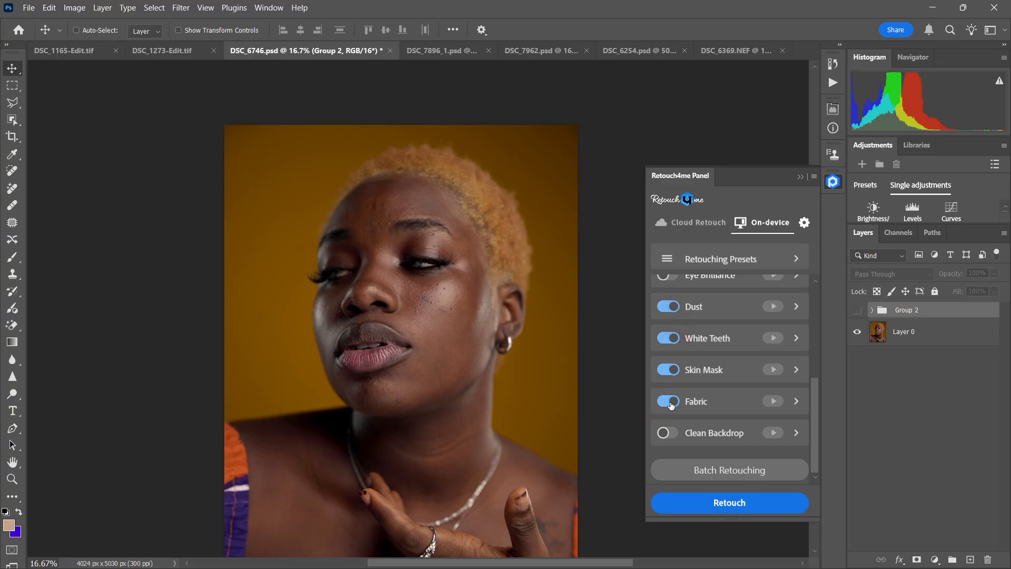
left_click(674, 369)
left_click(669, 338)
left_click(669, 306)
mouse_move(813, 414)
left_mouse_down()
mouse_move(833, 324)
mouse_move(827, 308)
left_mouse_up()
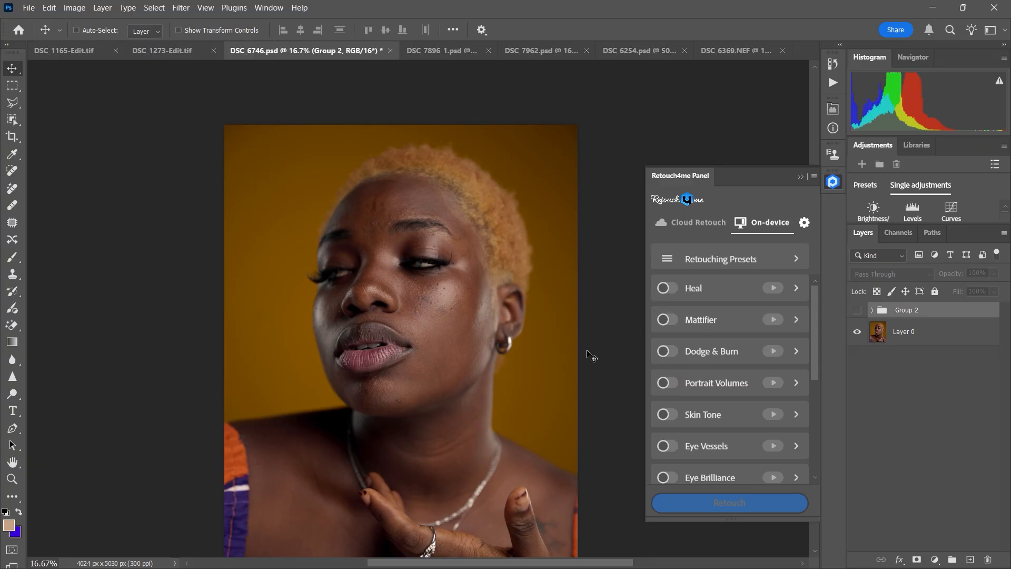
Step: Enable only the Heal option and run the on-device retouch on Layer 0
key("ctrl+equal")
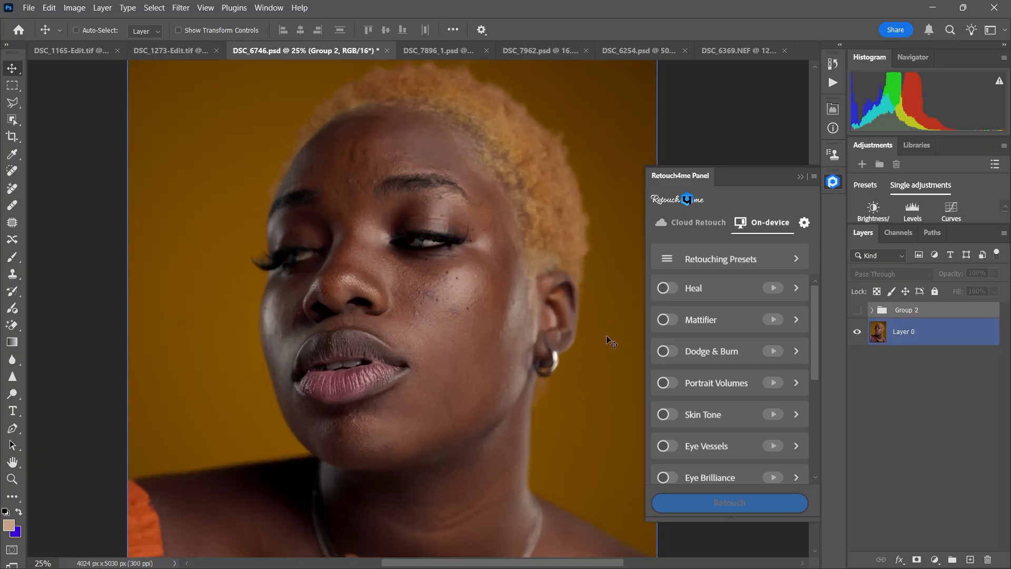
left_click(668, 289)
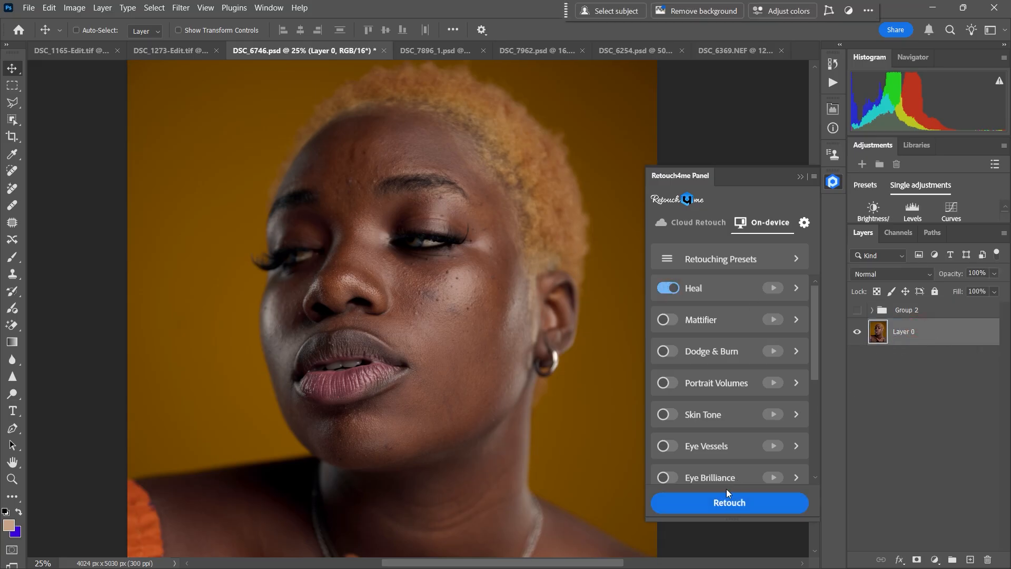
left_click(730, 503)
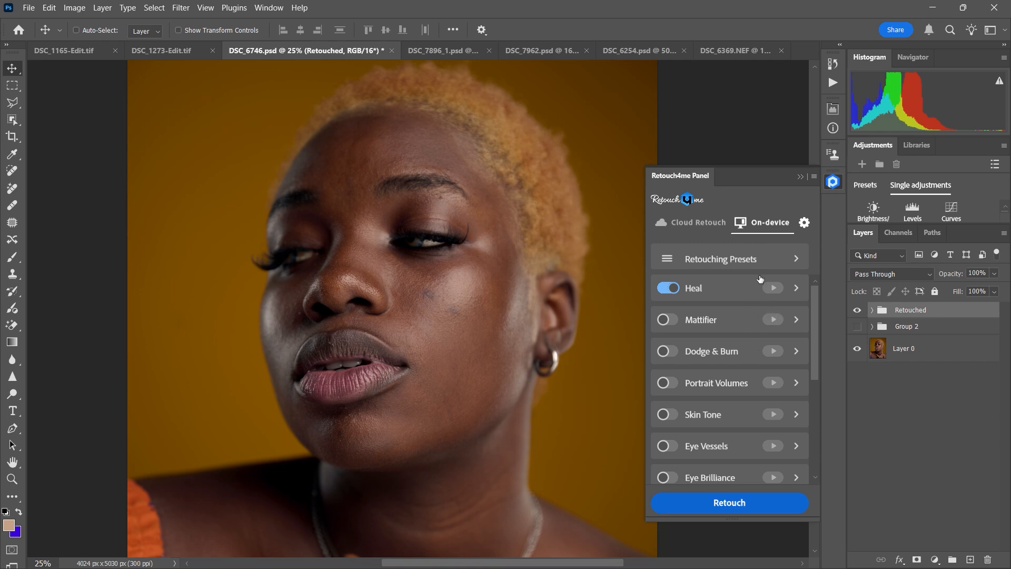
Step: Compare the face with and without the Heal result by toggling the Retouched group's visibility, leaving the group hidden
left_click(704, 223)
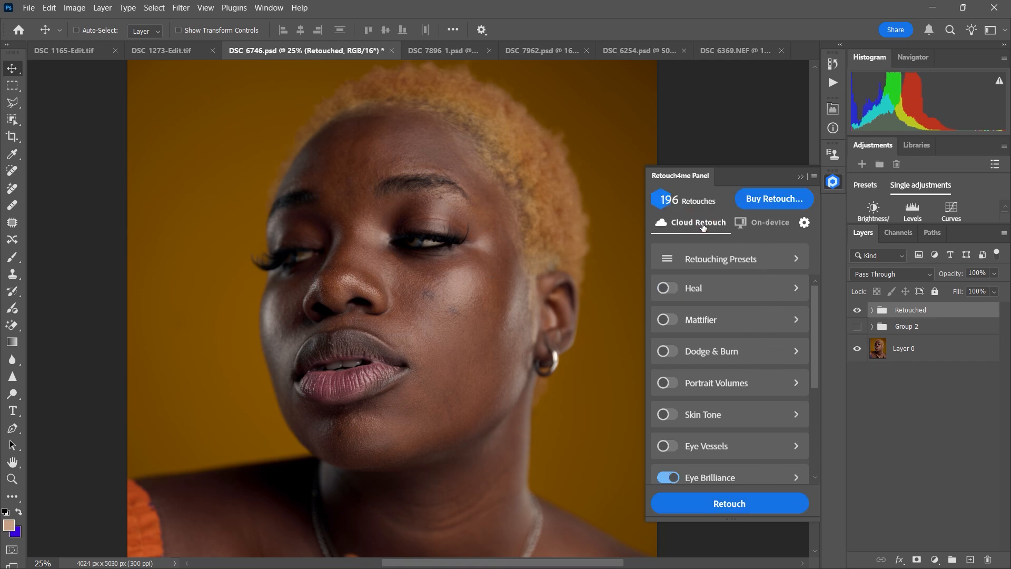
left_click(754, 225)
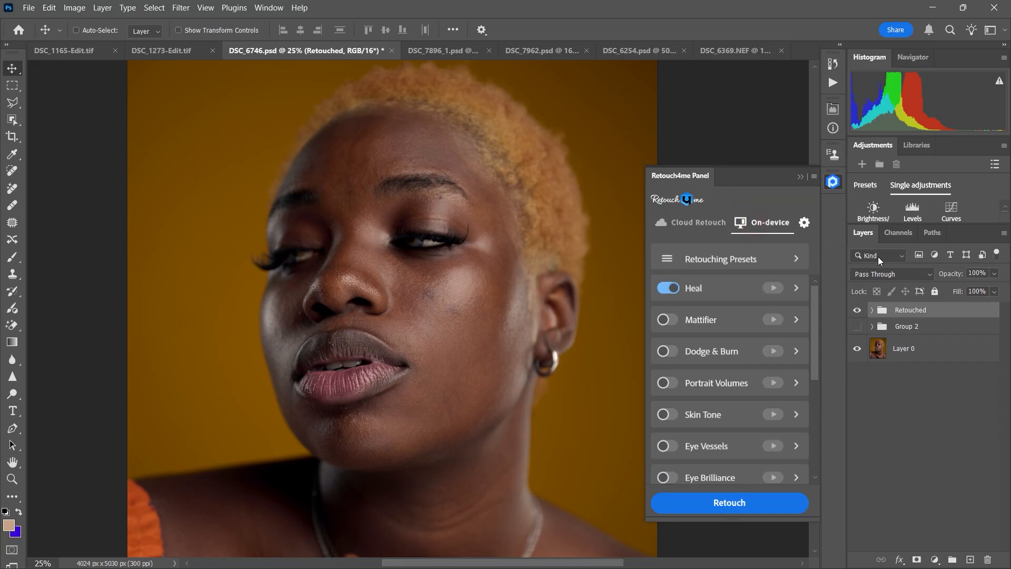
left_click(858, 313)
left_click(858, 315)
key("ctrl+=")
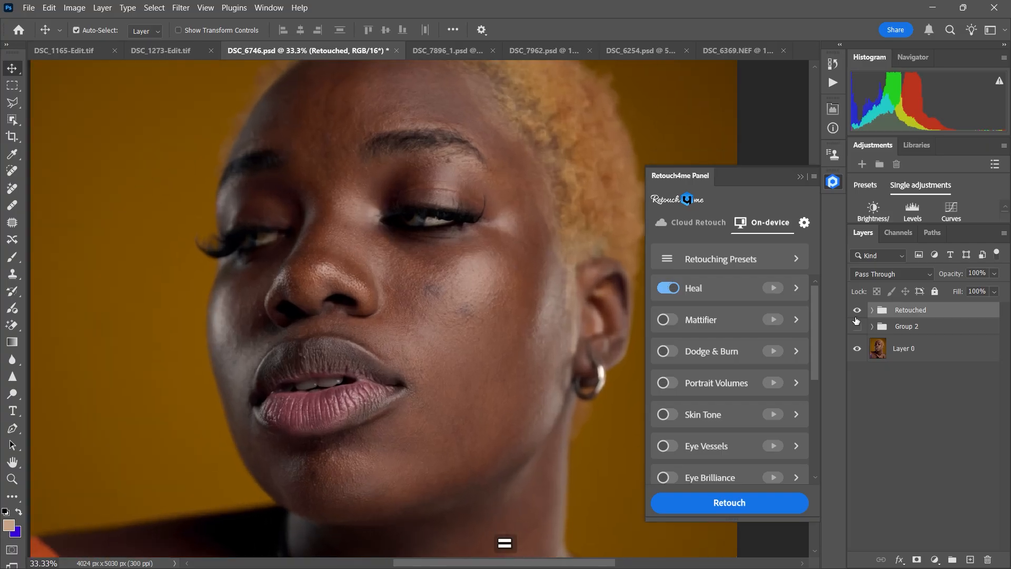
key("space")
mouse_move(537, 366)
left_mouse_down()
mouse_move(523, 409)
mouse_move(524, 398)
left_mouse_up()
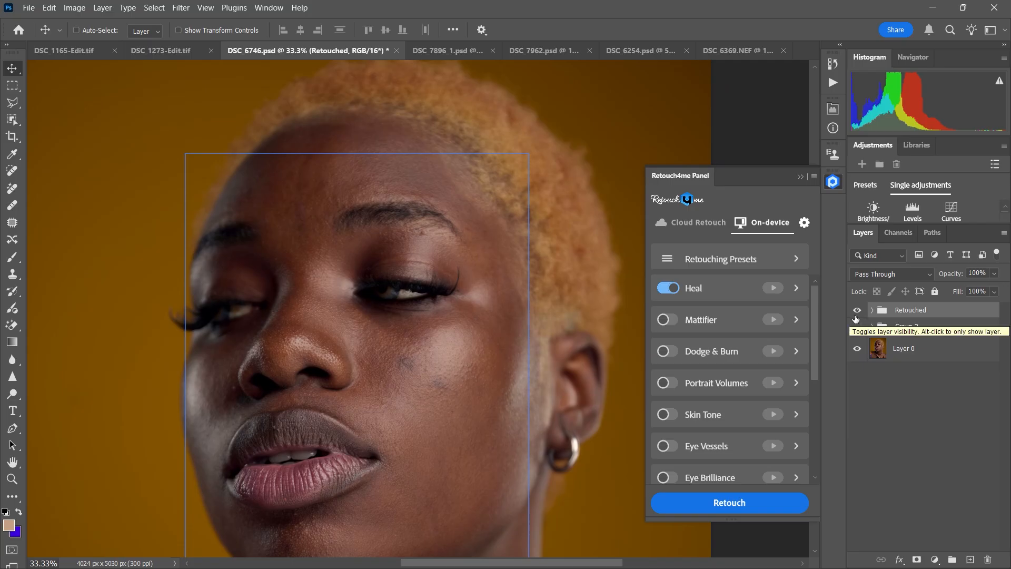
left_click(856, 324)
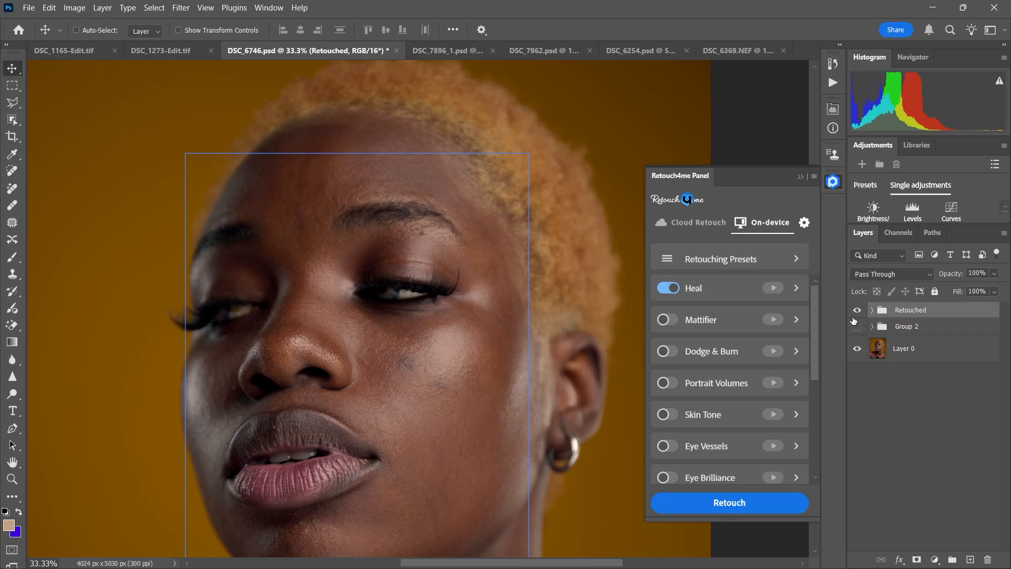
left_click(904, 348)
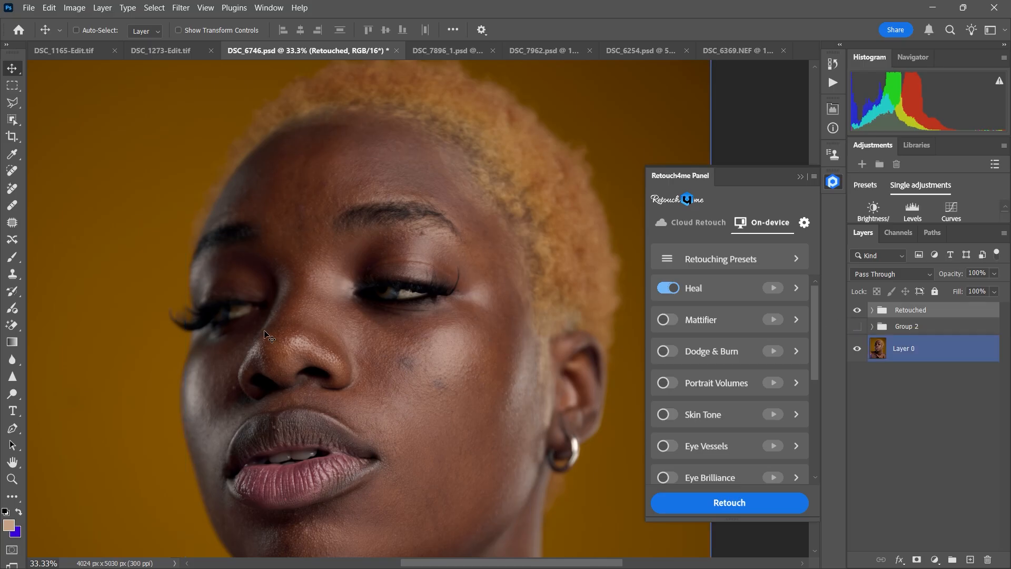
left_click(858, 310)
left_click(858, 315)
left_click(857, 315)
left_click(857, 310)
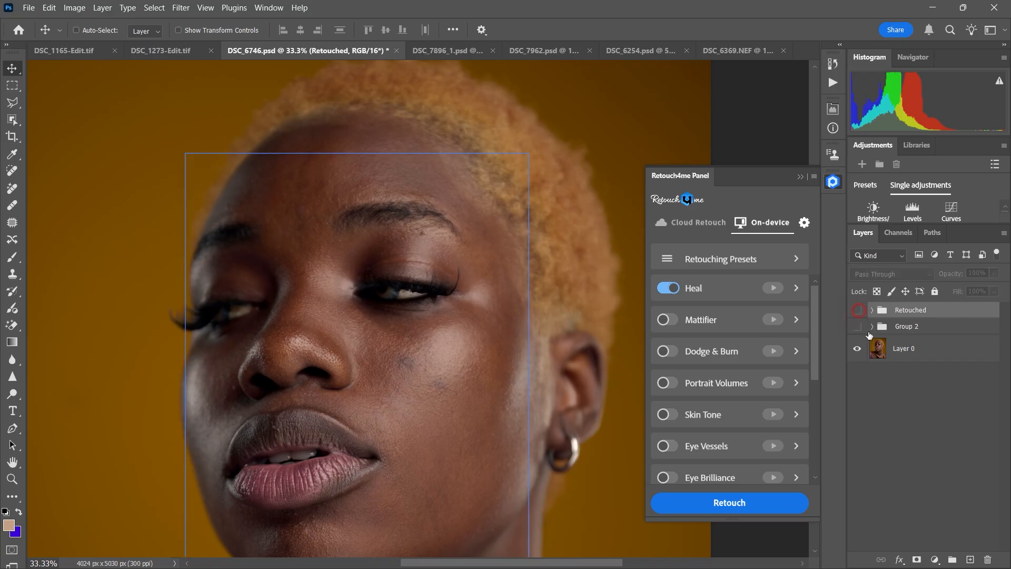
Step: Duplicate Layer 0 and activate the Spot Healing Brush for working on the copy
left_click(876, 343)
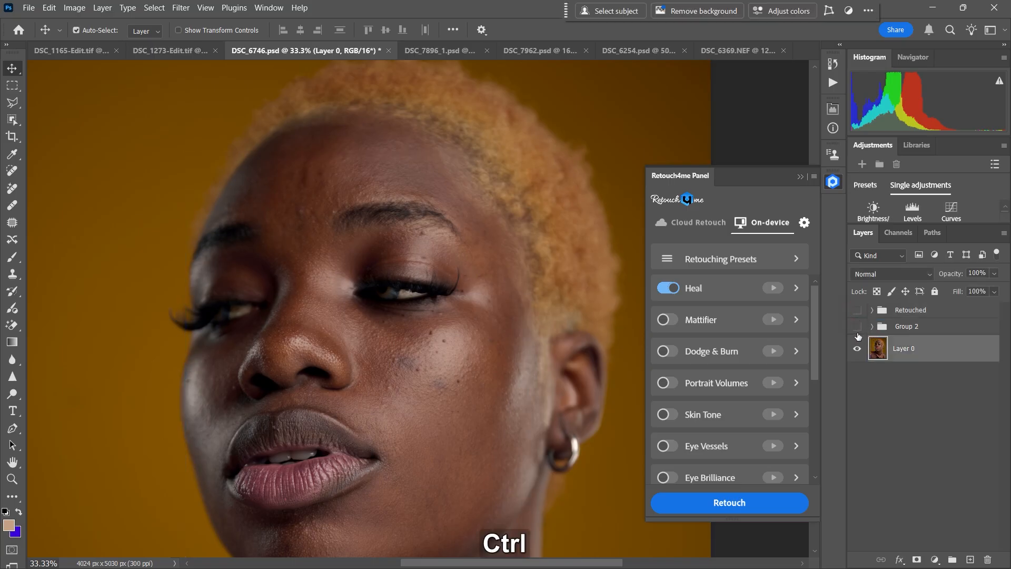
key("ctrl+j")
left_click(12, 170)
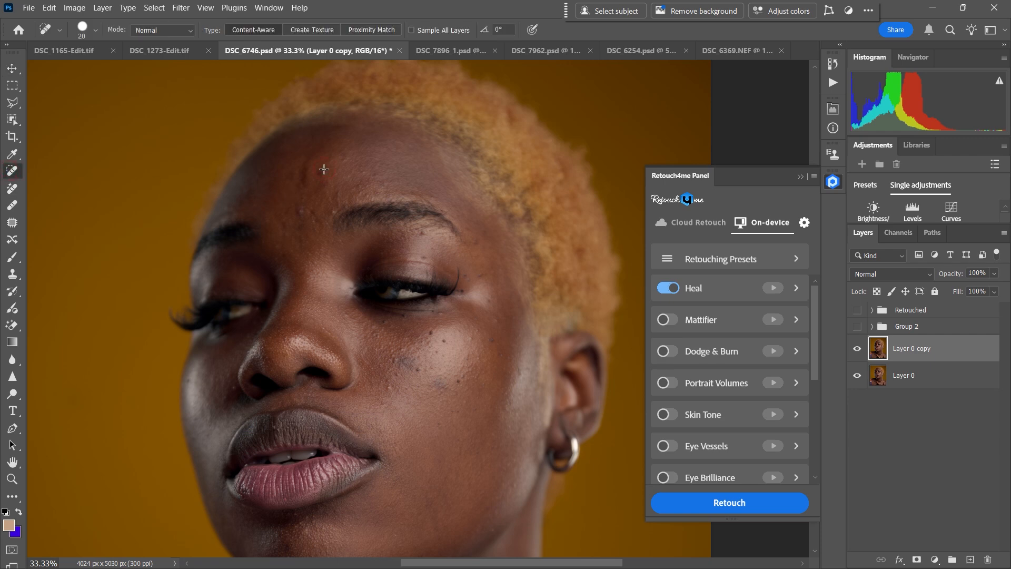
Step: Spot-heal a forehead blemish on Layer 0 copy, then hide that layer and show the Retouched group
key("Caps_Lock")
left_click(322, 170)
left_click(857, 348)
left_click(857, 310)
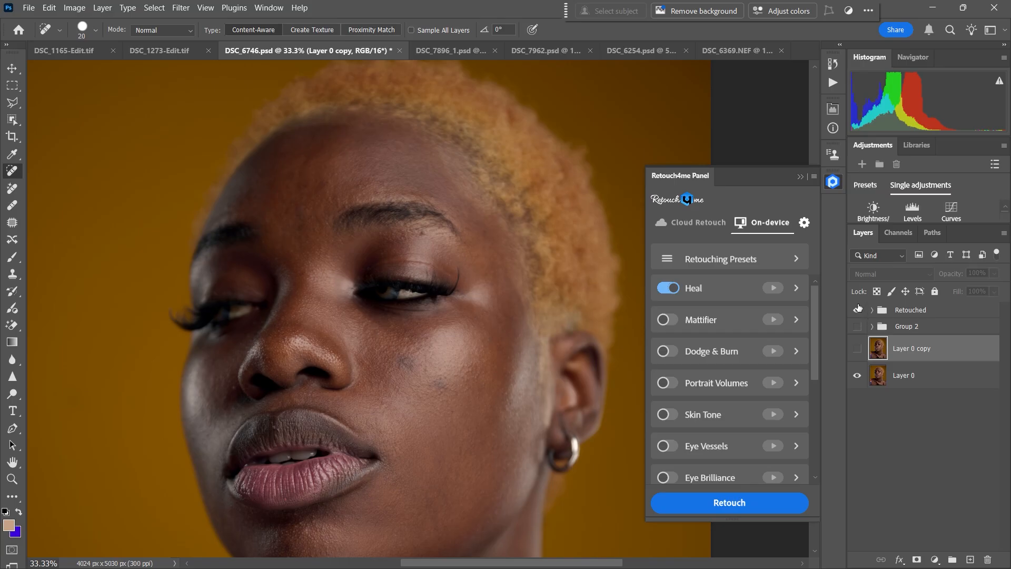
Step: Compare the original Layer 0 with the Heal result by toggling the Retouched group, leaving the group visible with the whole portrait in view
left_click(857, 311)
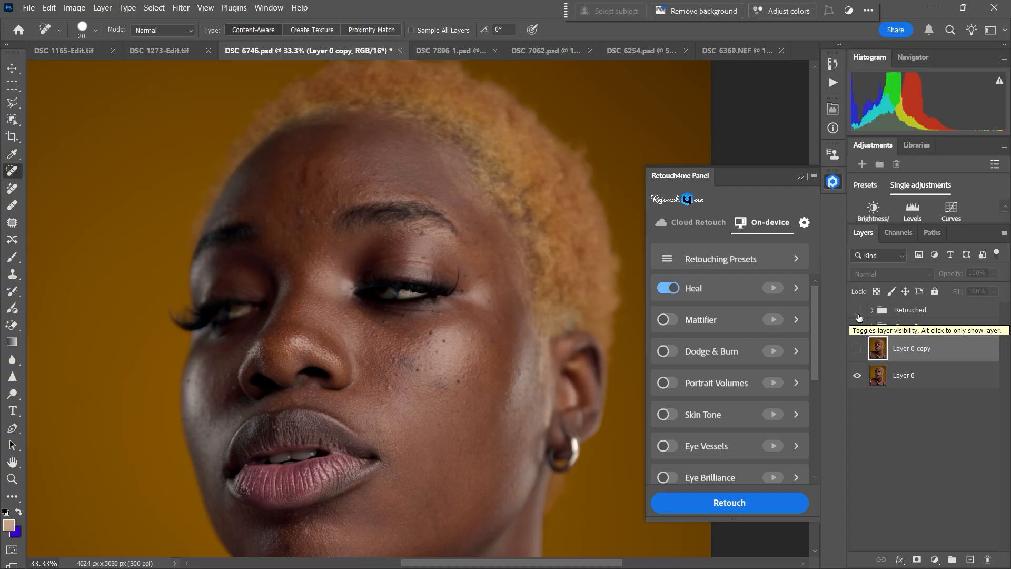
left_click(858, 311)
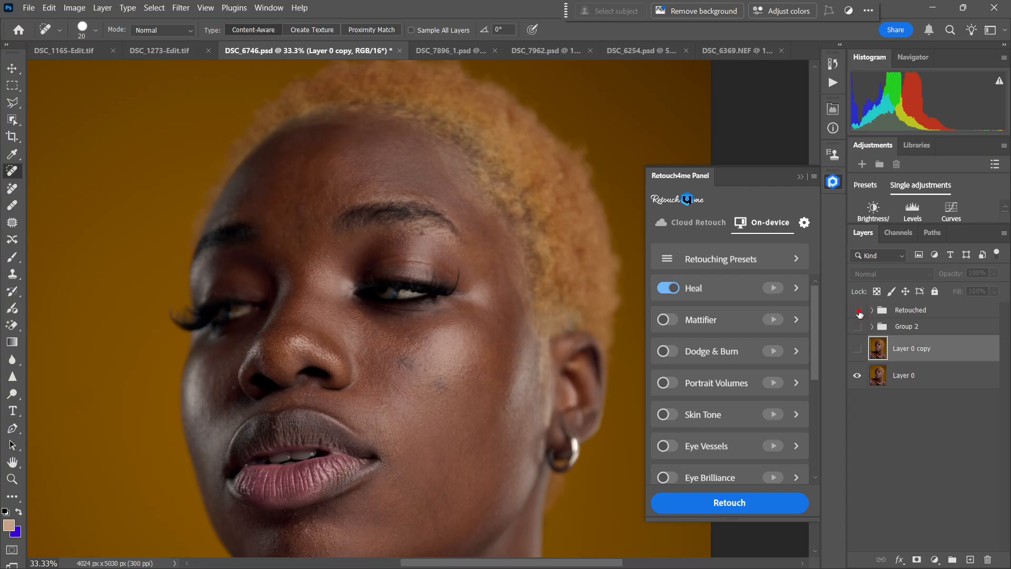
left_click(858, 312)
key("ctrl+minus")
key("ctrl+minus")
key("ctrl+minus")
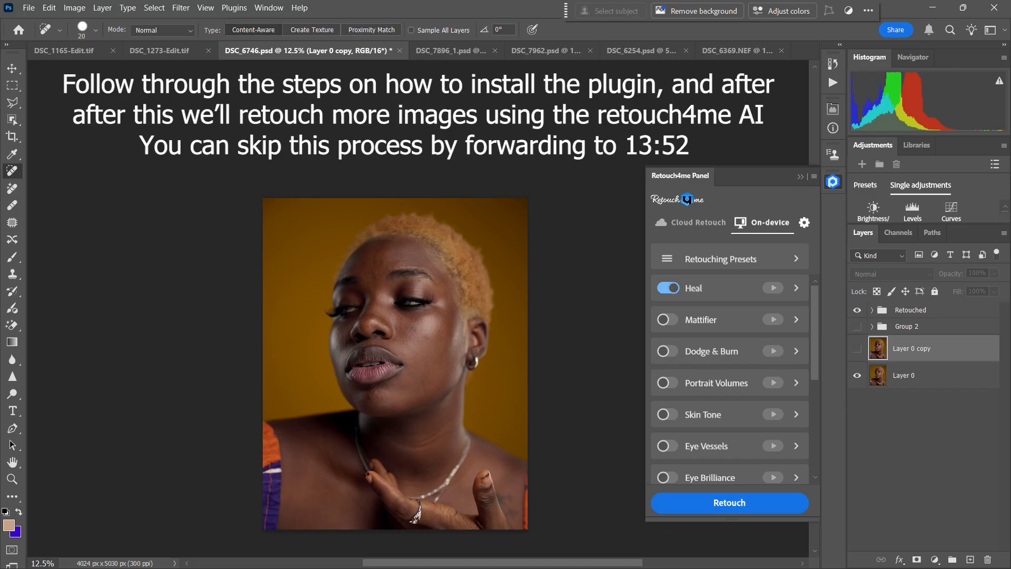
Step: Switch to Chrome and open the Retouch4me retouch-plugins product page from the copied partner link
mouse_move(675, 567)
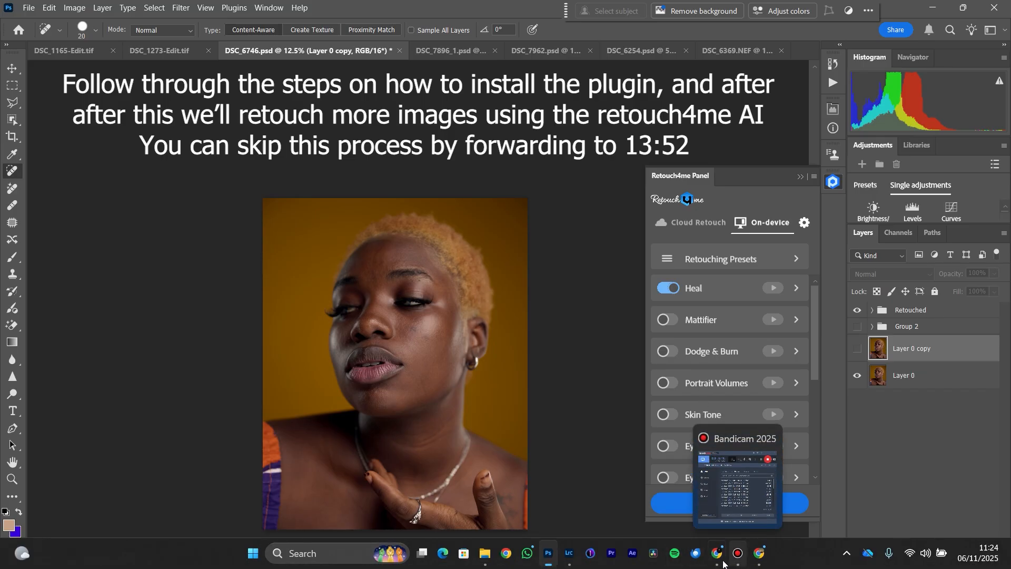
mouse_move(718, 561)
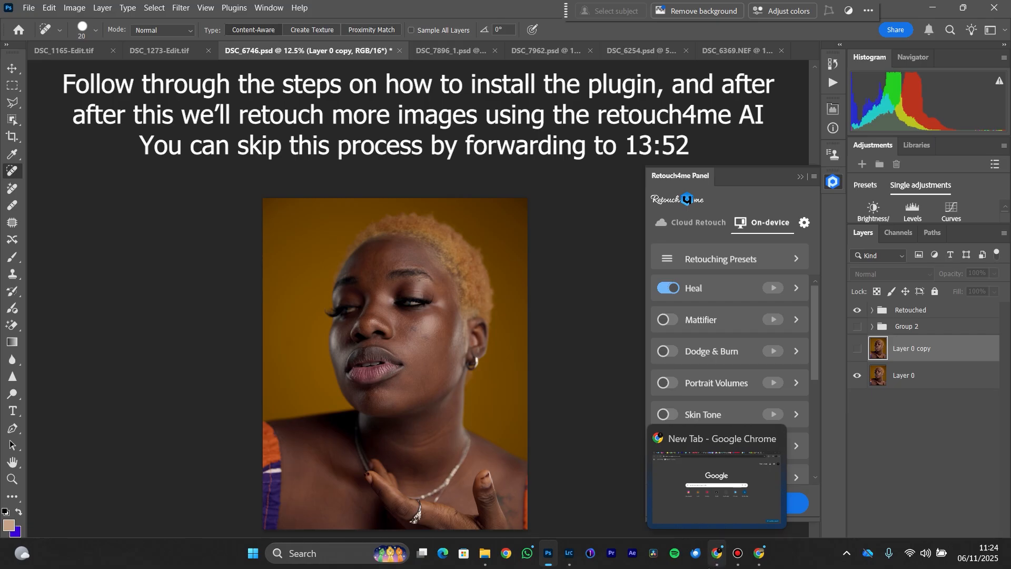
left_click(717, 561)
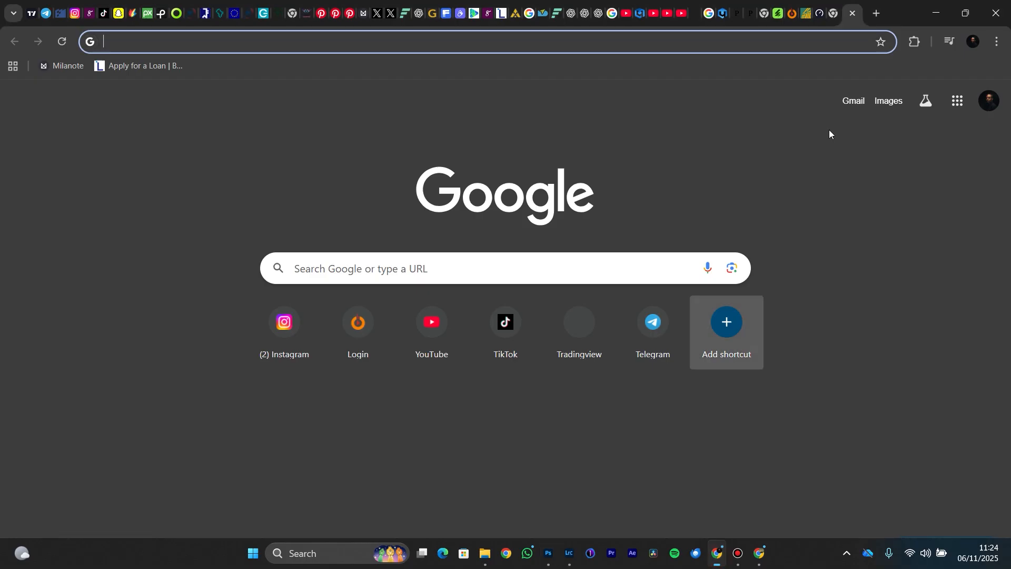
left_click(795, 43)
type("https://retouch4.me/products/retouch-plugins?utm_source=partner&lng=eng&promocode=Oneal")
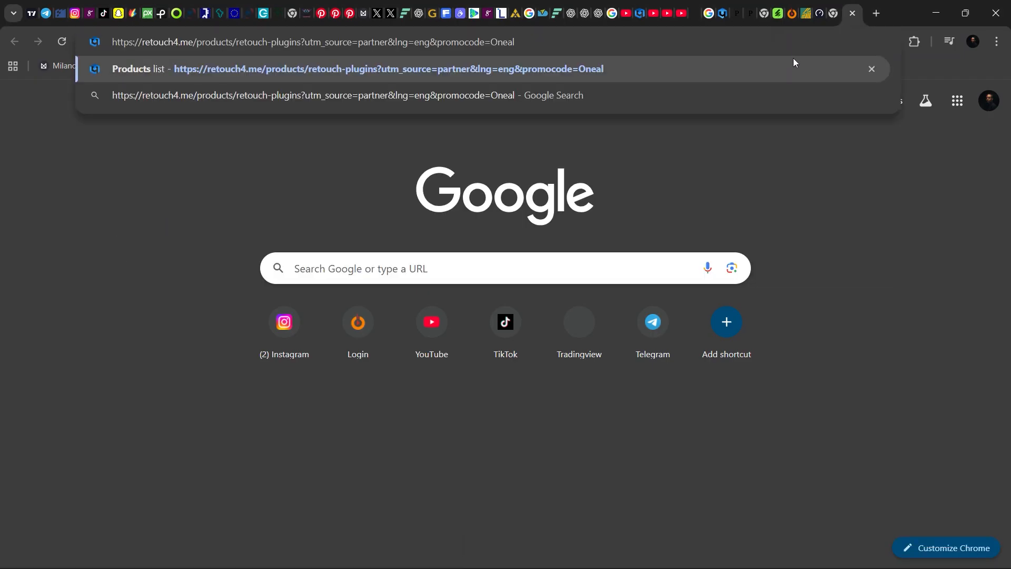
key("Return")
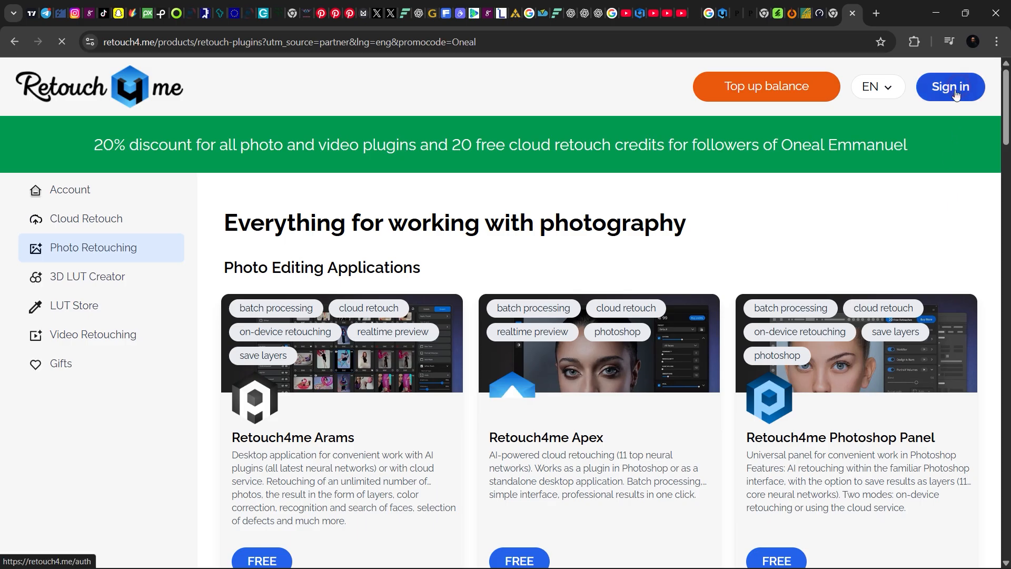
Step: Open the Retouch4me sign-in page, look over the account registration form, and return to the sign-in page
left_click(952, 120)
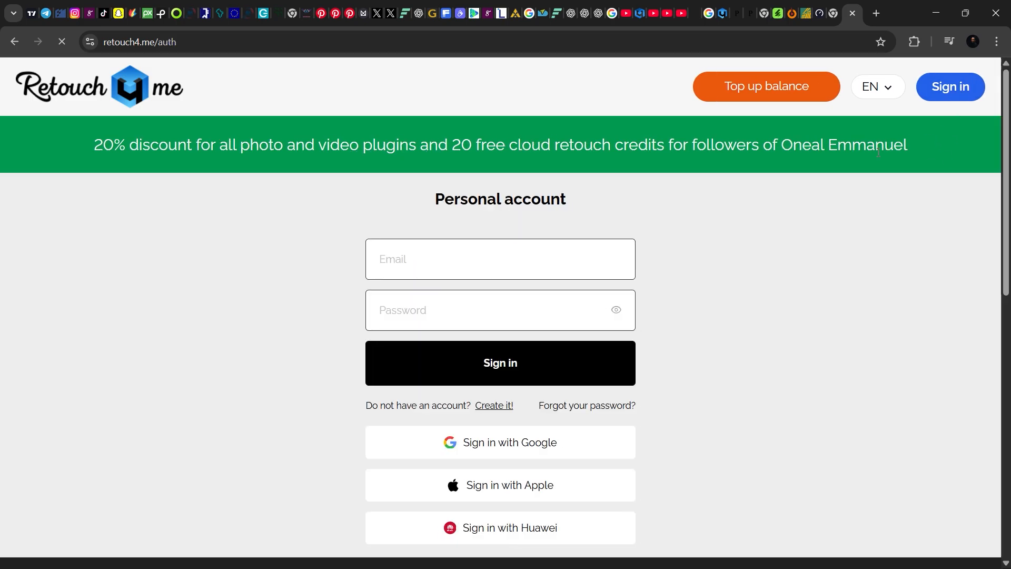
left_click(494, 407)
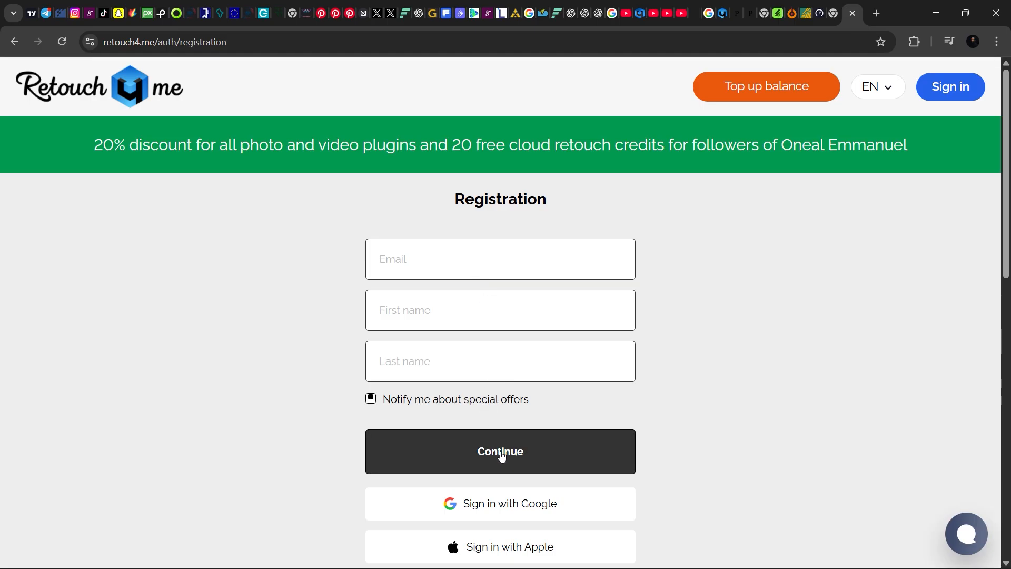
scroll(504, 452, "down", 1)
scroll(503, 452, "down", 2)
scroll(505, 364, "up", 3)
scroll(511, 445, "down", 1)
scroll(510, 446, "up", 1)
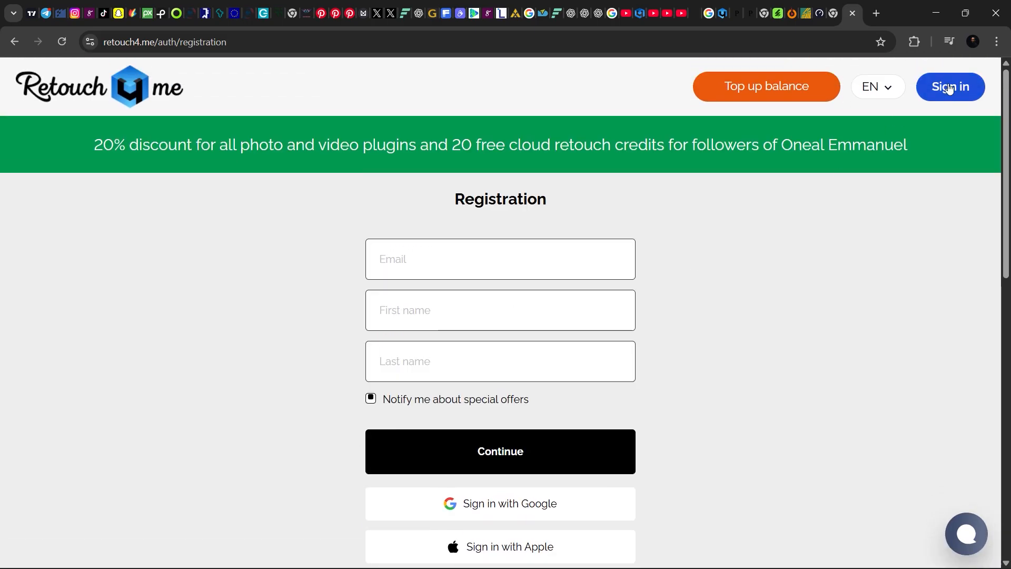
left_click(943, 100)
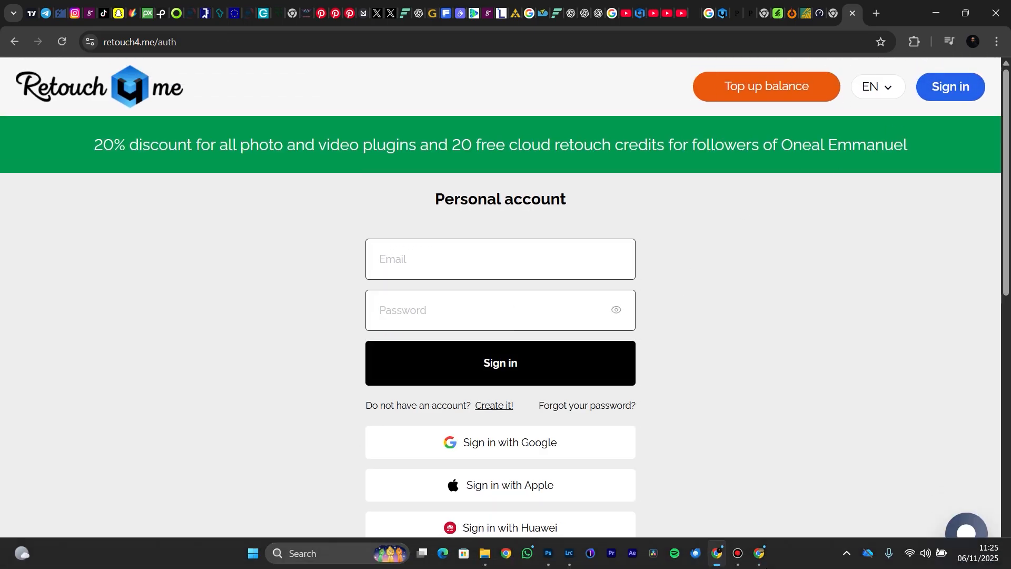
Step: Switch to the signed-in Chrome window and view the Retouch4me product list and the account's subscription and credits page
left_click(759, 553)
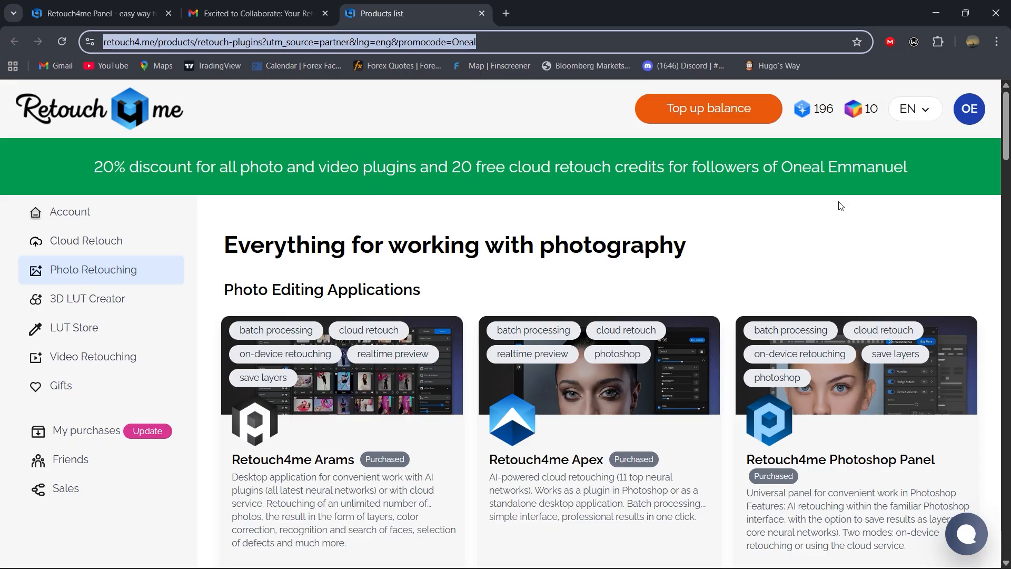
left_click(773, 188)
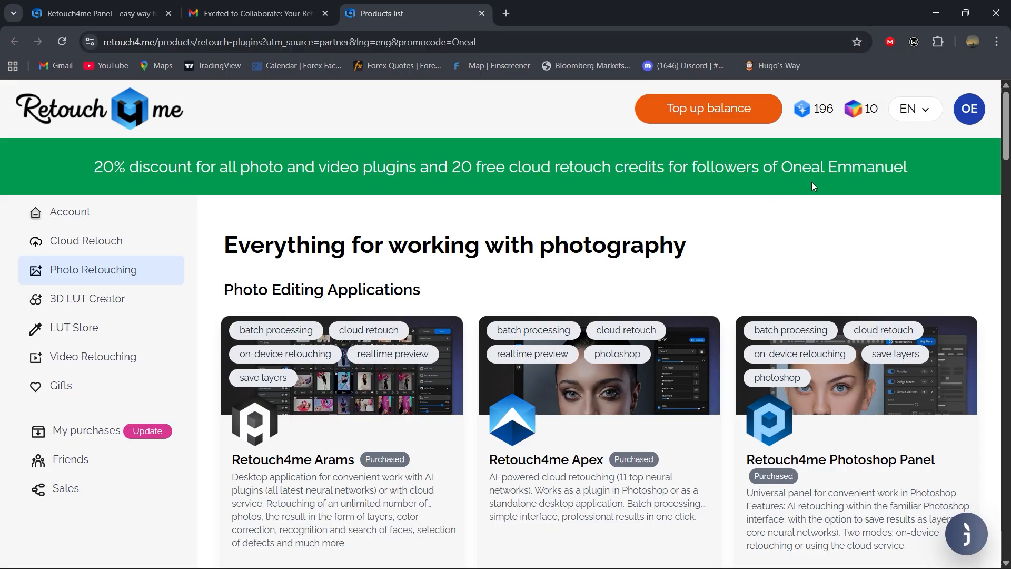
scroll(509, 237, "down", 2)
scroll(474, 232, "up", 2)
left_click(92, 216)
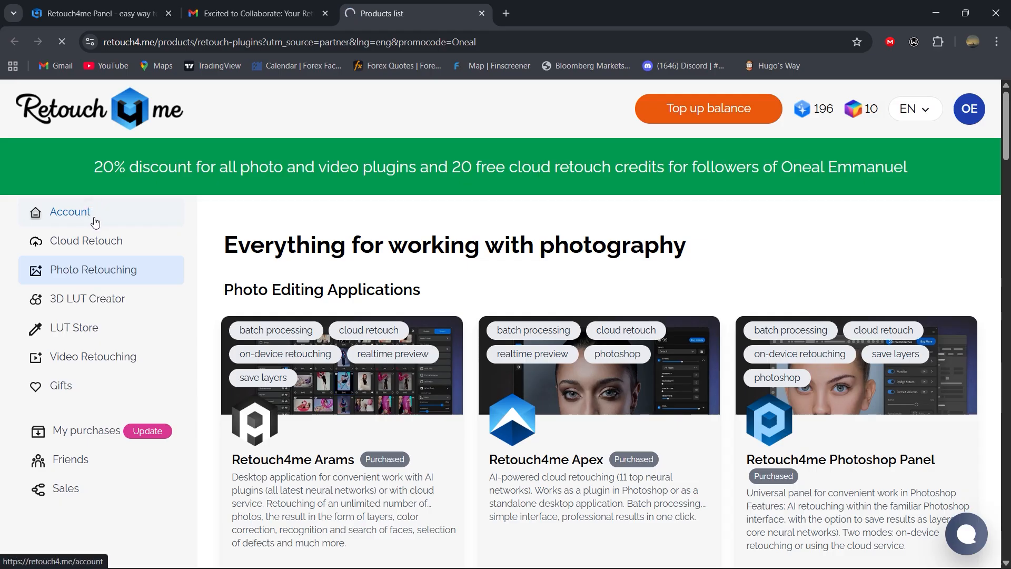
left_click(117, 242)
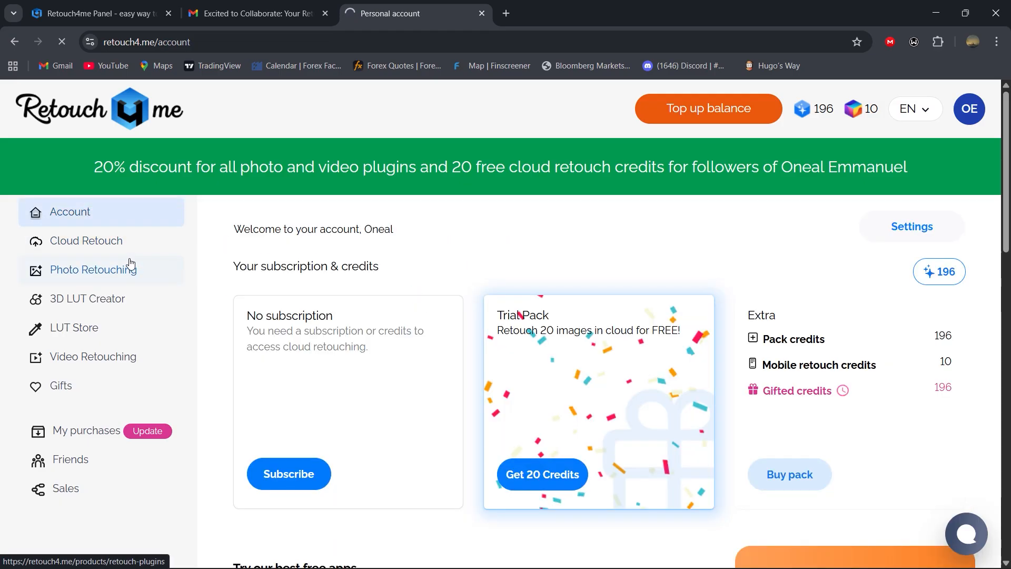
Step: Download the Win&Mac installer of Retouch4me Photoshop Panel from the Photo Retouching products and check the download's progress
left_click(109, 274)
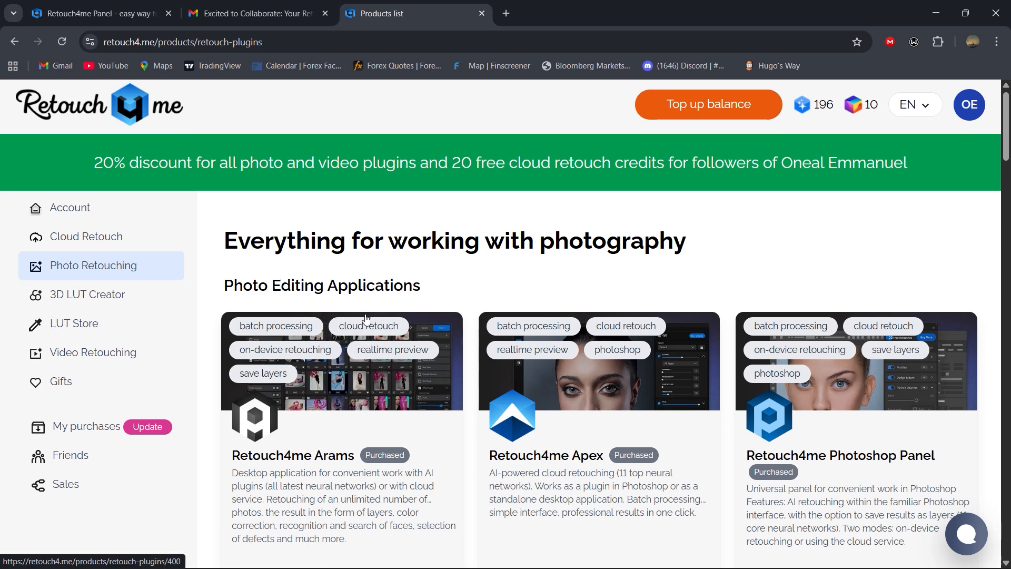
scroll(346, 365, "down", 2)
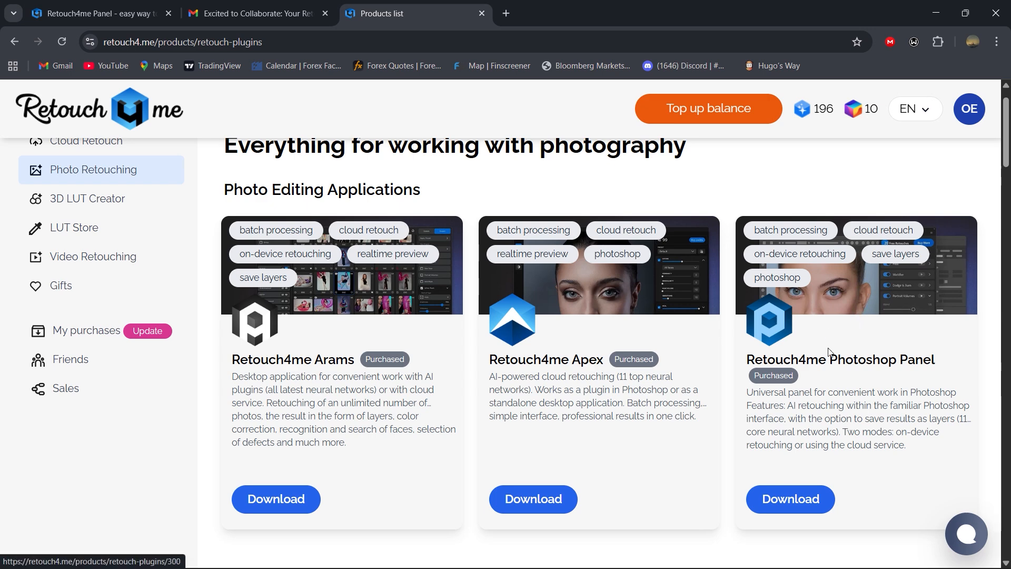
scroll(828, 358, "down", 1)
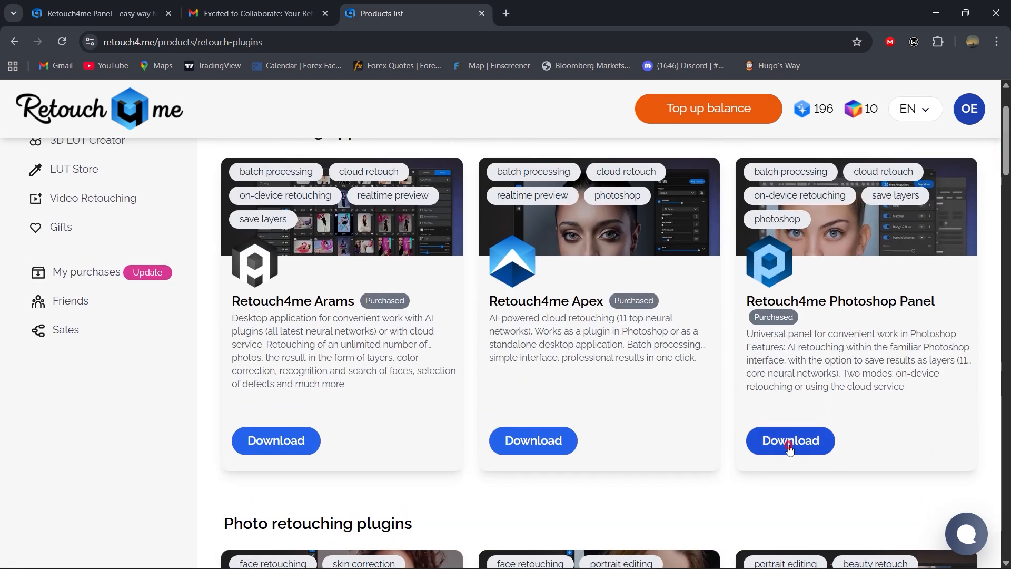
left_click(792, 447)
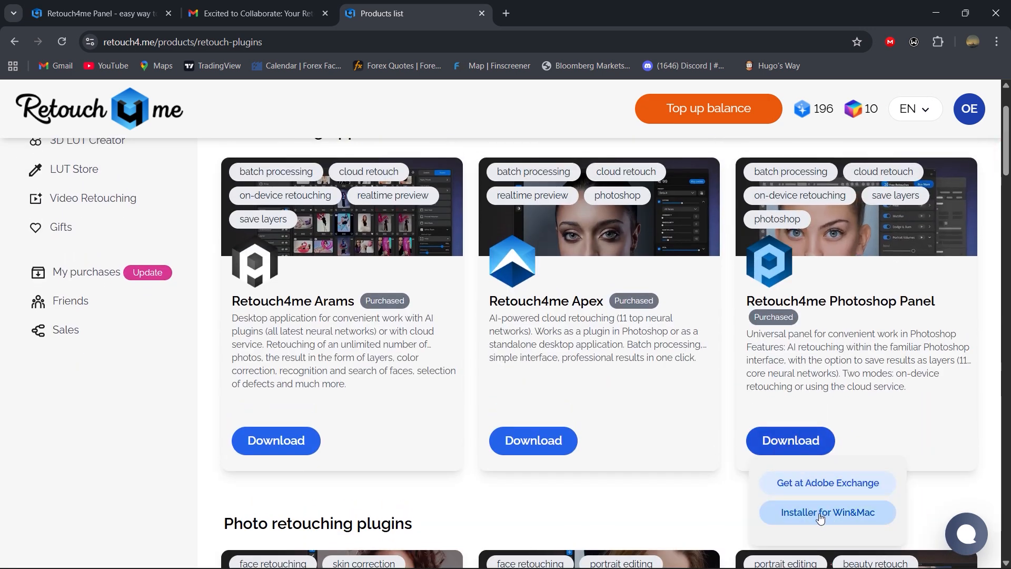
left_click(846, 513)
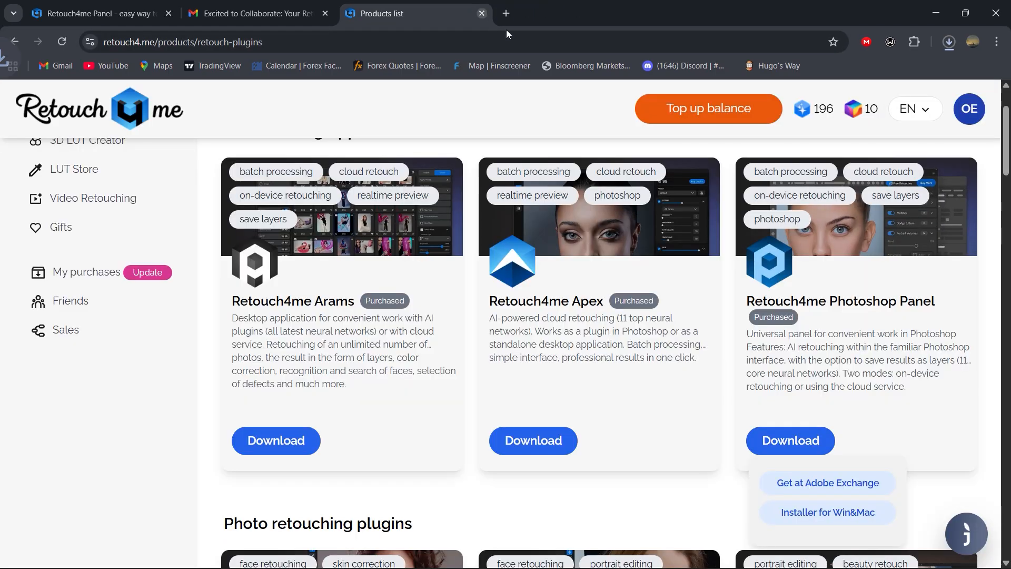
left_click(948, 43)
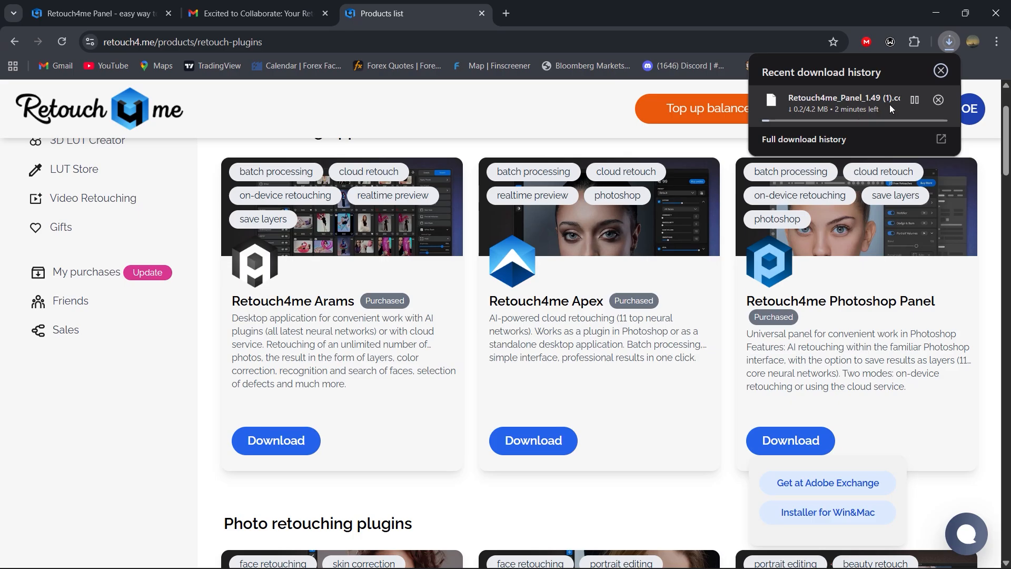
Step: Switch to File Explorer, open the Downloads folder and select the panel file that is still downloading
mouse_move(610, 566)
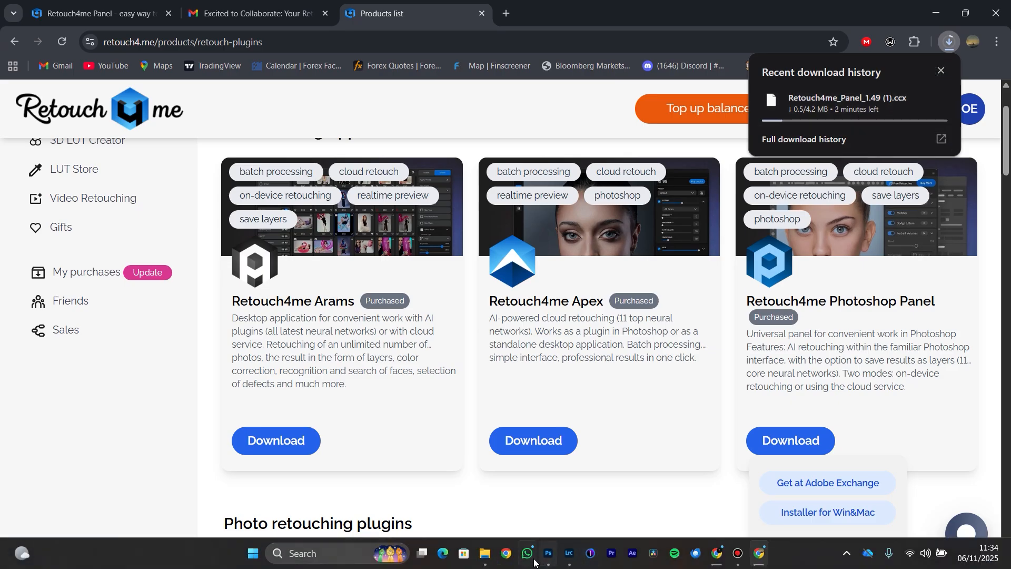
mouse_move(486, 554)
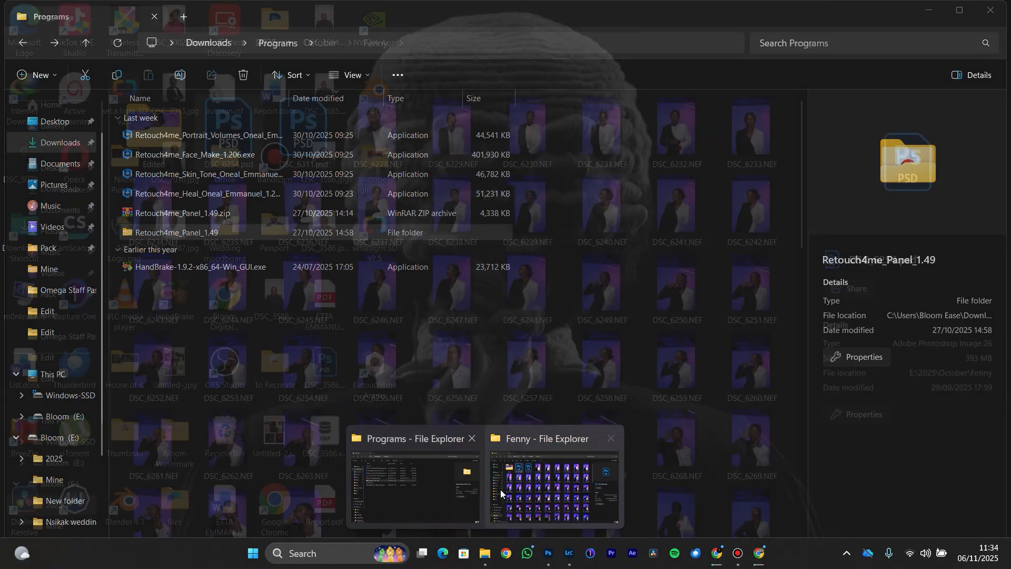
left_click(453, 490)
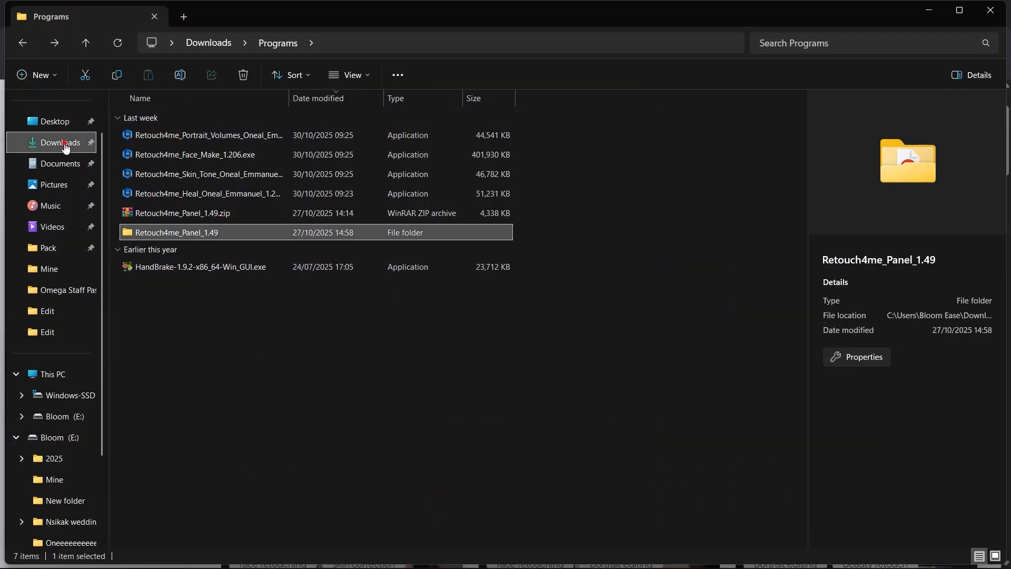
left_click(65, 147)
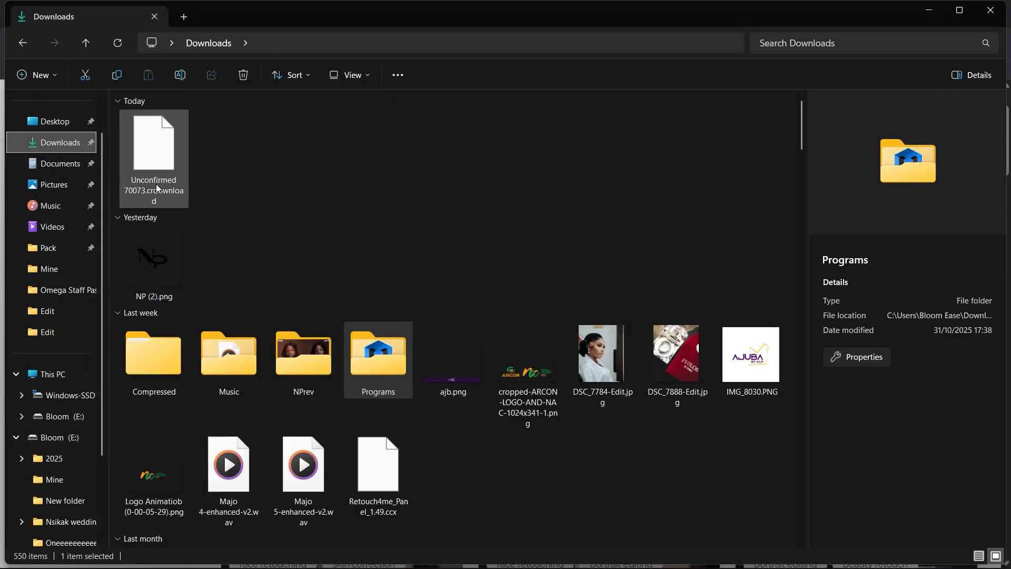
left_click(159, 165)
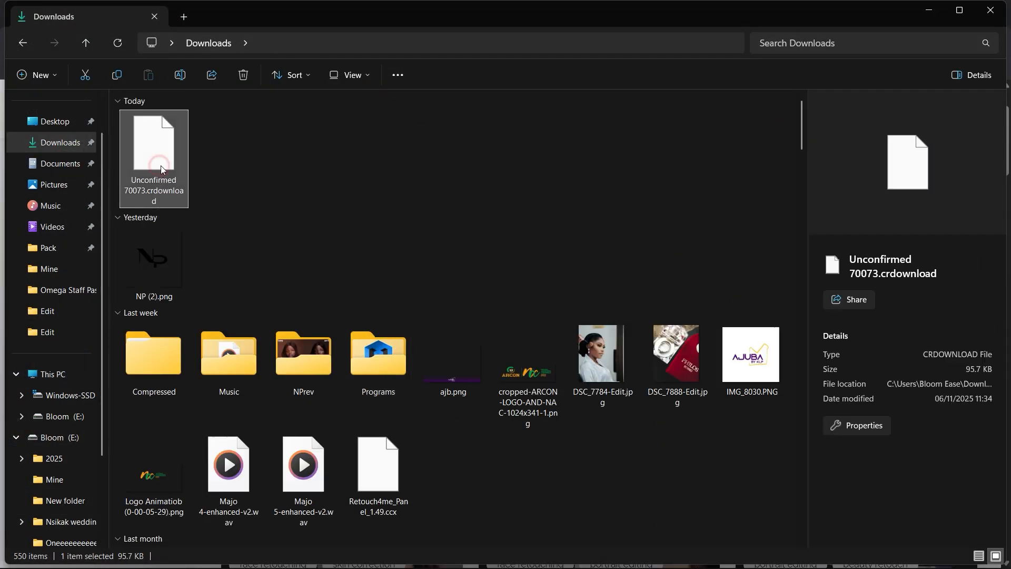
Step: Rename Retouch4me_Panel_1.49.ccx in Downloads to Retouch4me_Panel_1.49.zip and accept the extension change
left_click(347, 438)
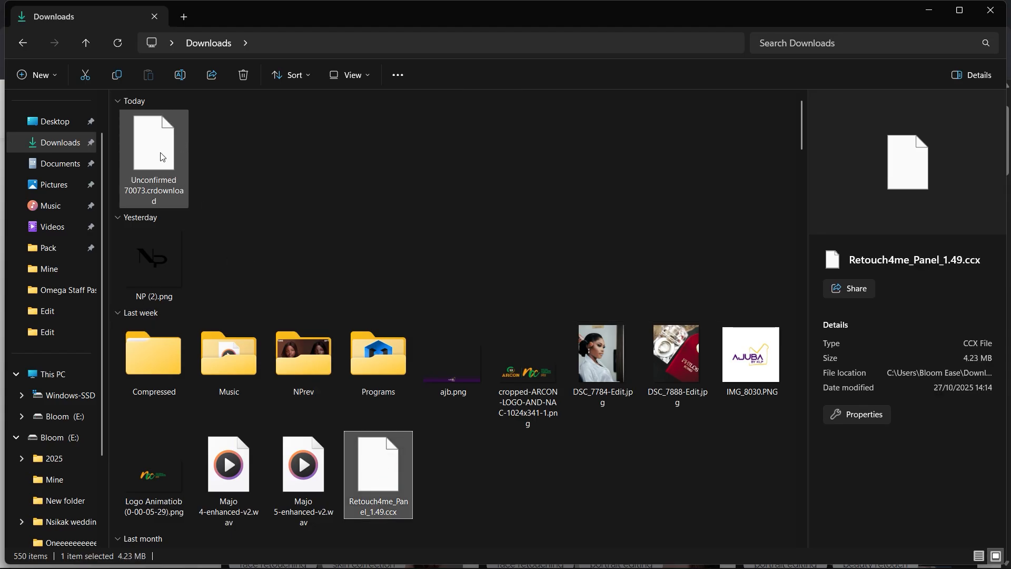
right_click(391, 497)
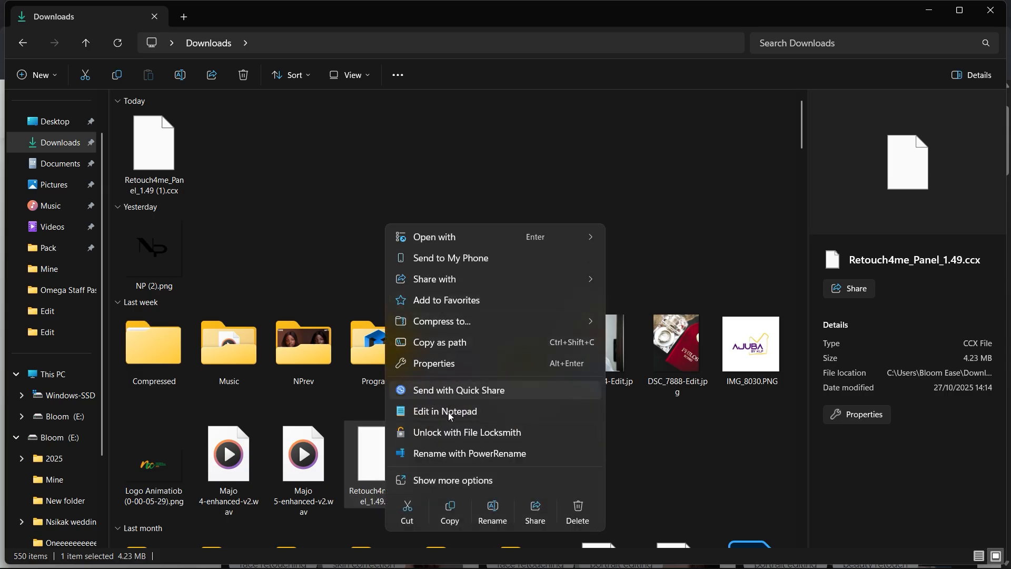
left_click(493, 509)
left_click(399, 502)
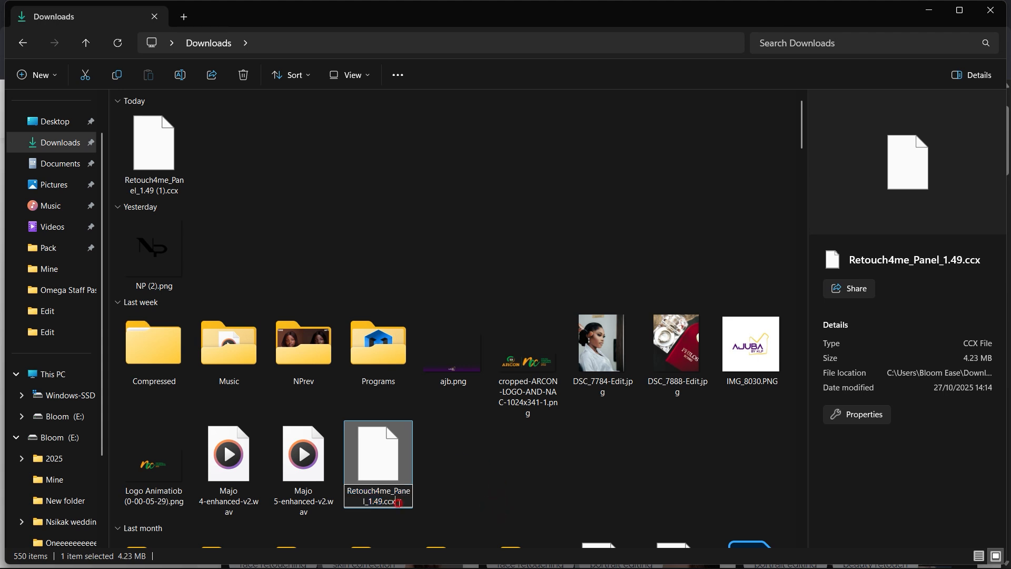
key("BackSpace")
key("BackSpace")
key("BackSpace")
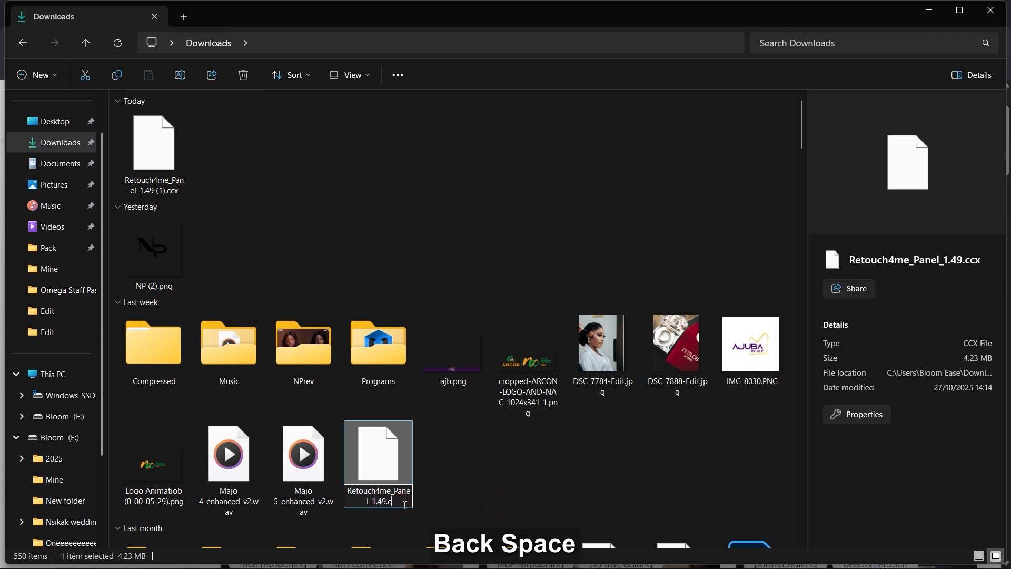
type("zip")
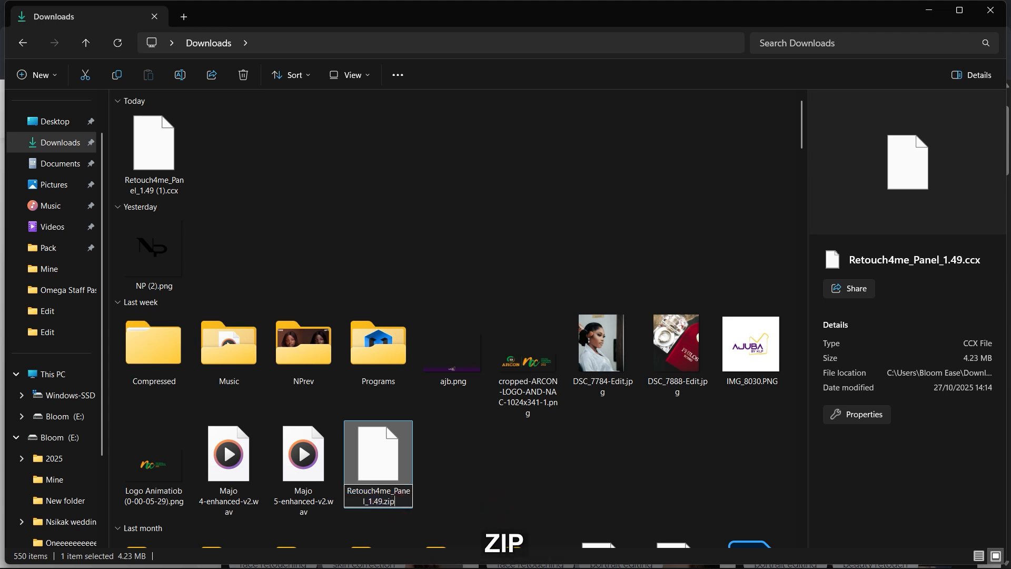
key("Return")
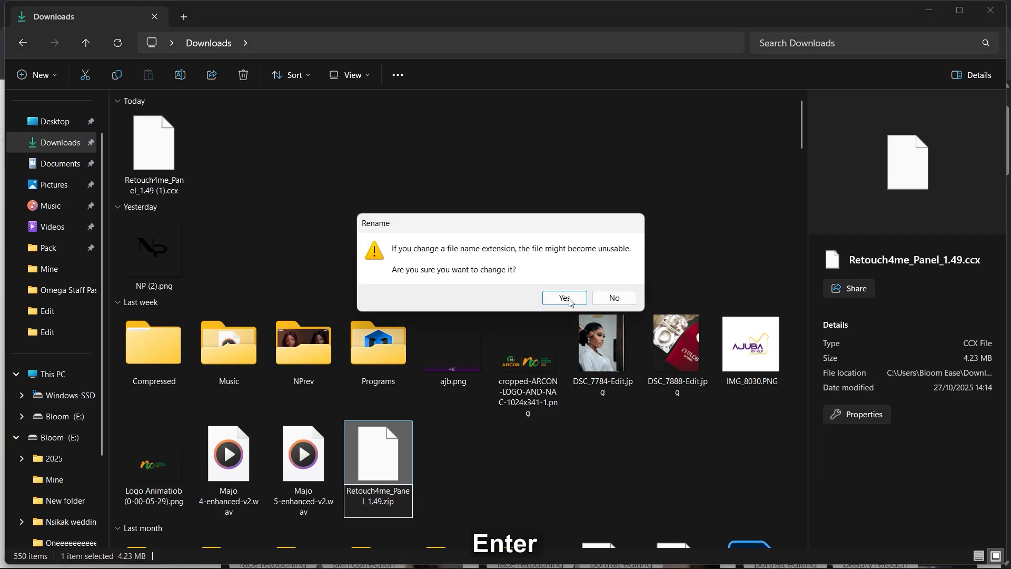
left_click(568, 299)
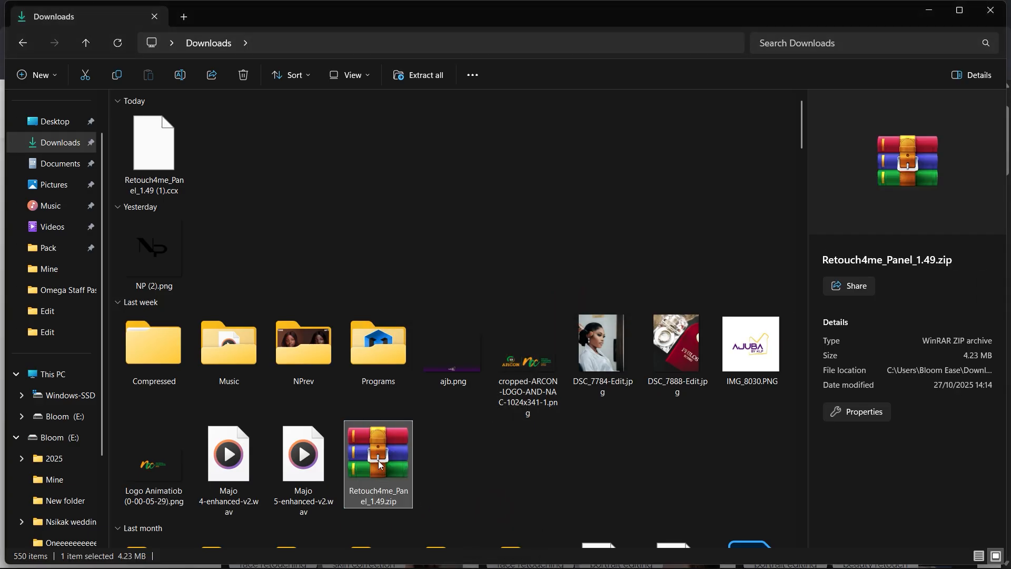
Step: Extract Retouch4me_Panel_1.49.zip into a folder of the same name in Downloads and close the archive
double_click(387, 462)
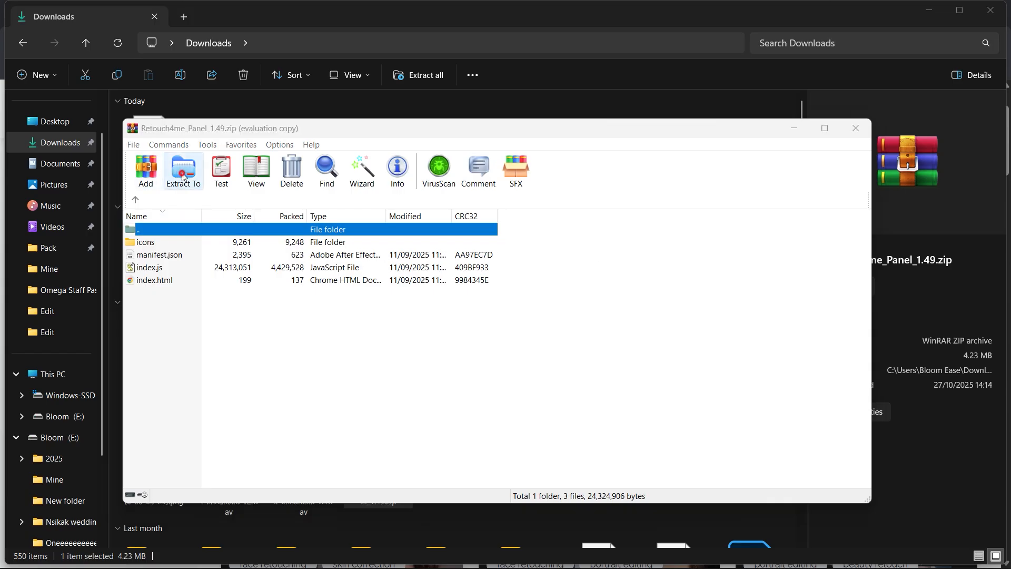
left_click(592, 267)
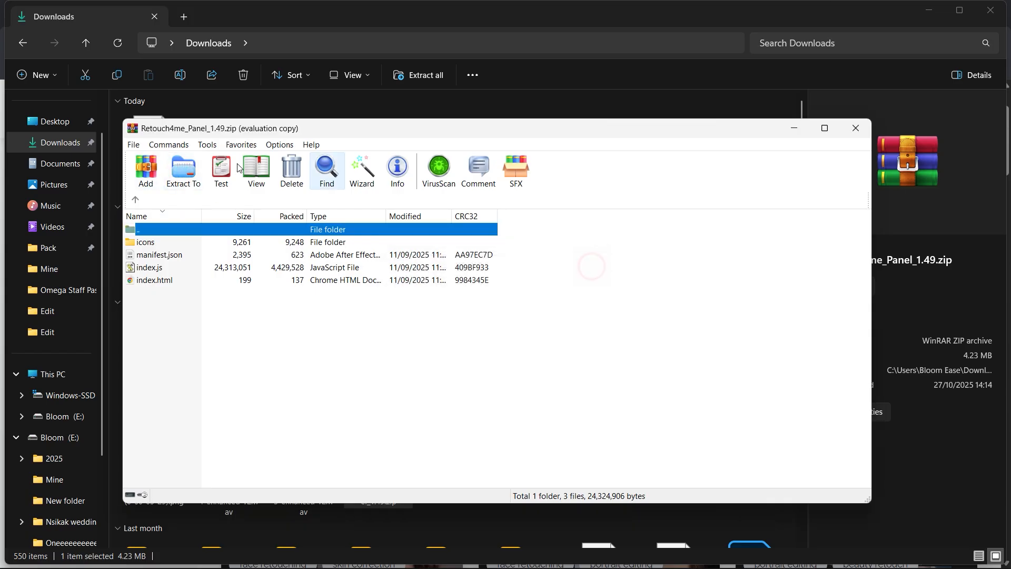
left_click(183, 170)
left_click(534, 453)
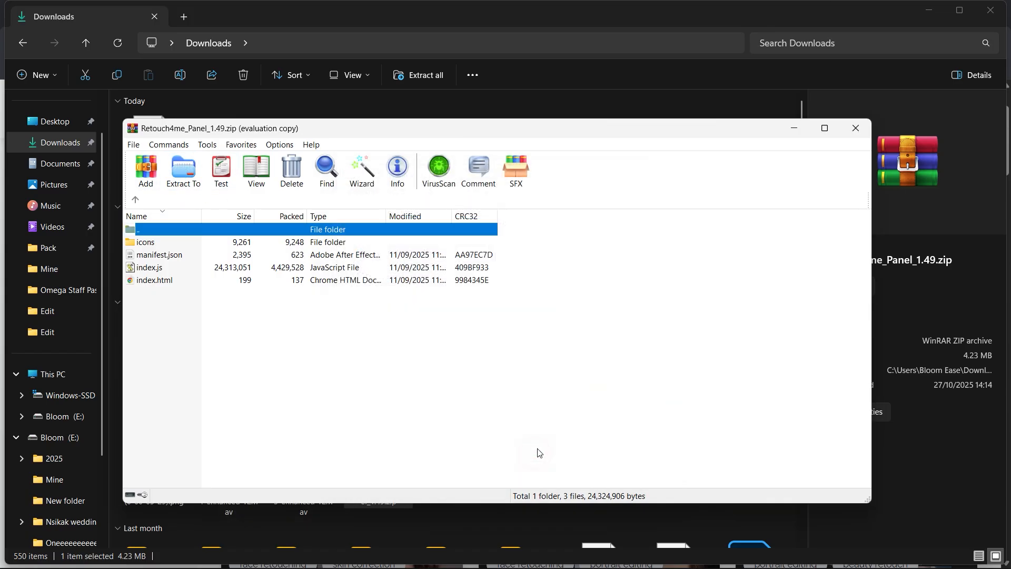
left_click(856, 128)
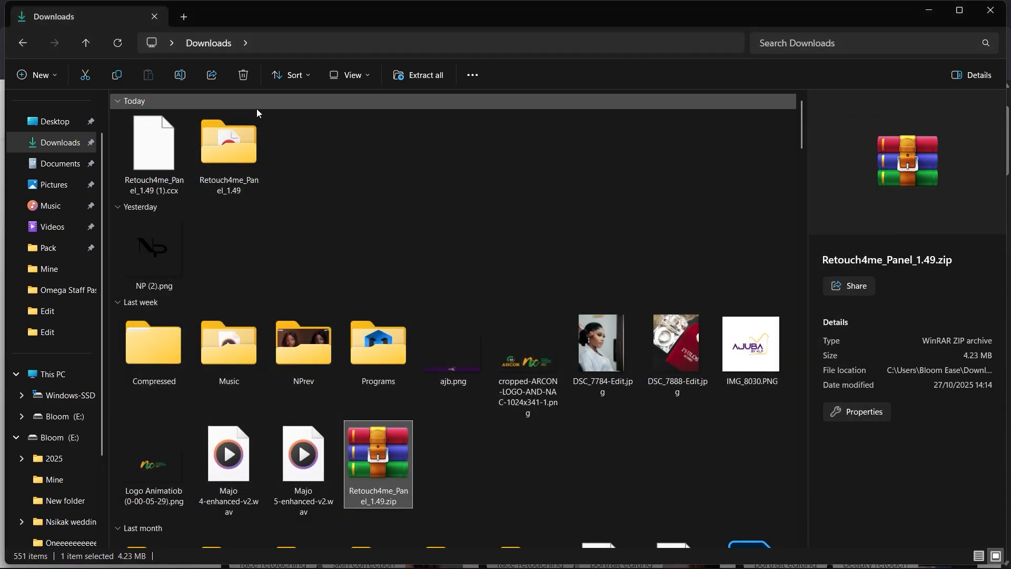
Step: Check the contents of the extracted Retouch4me_Panel_1.49 folder, return to Downloads and copy the folder
double_click(229, 173)
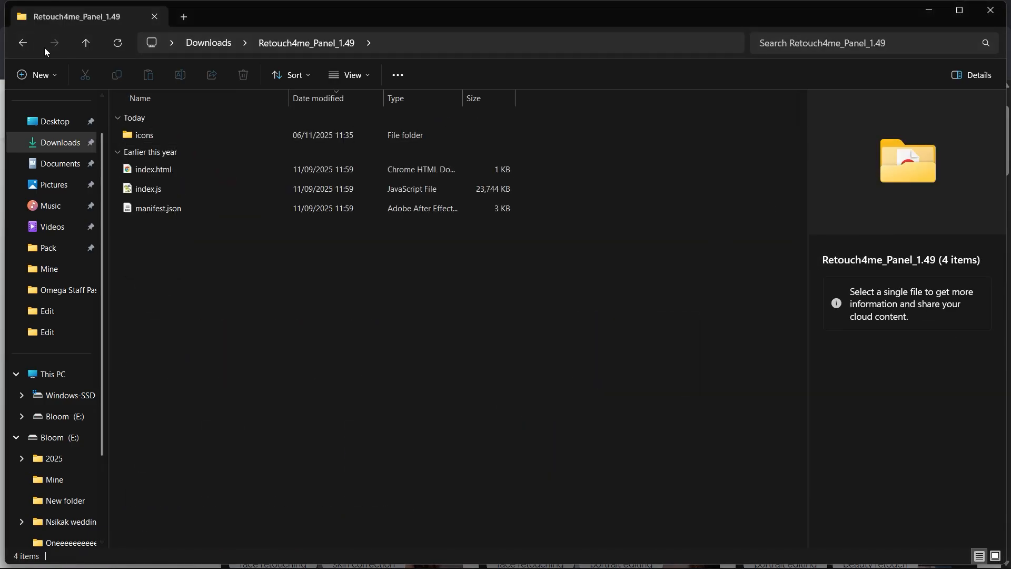
left_click(22, 45)
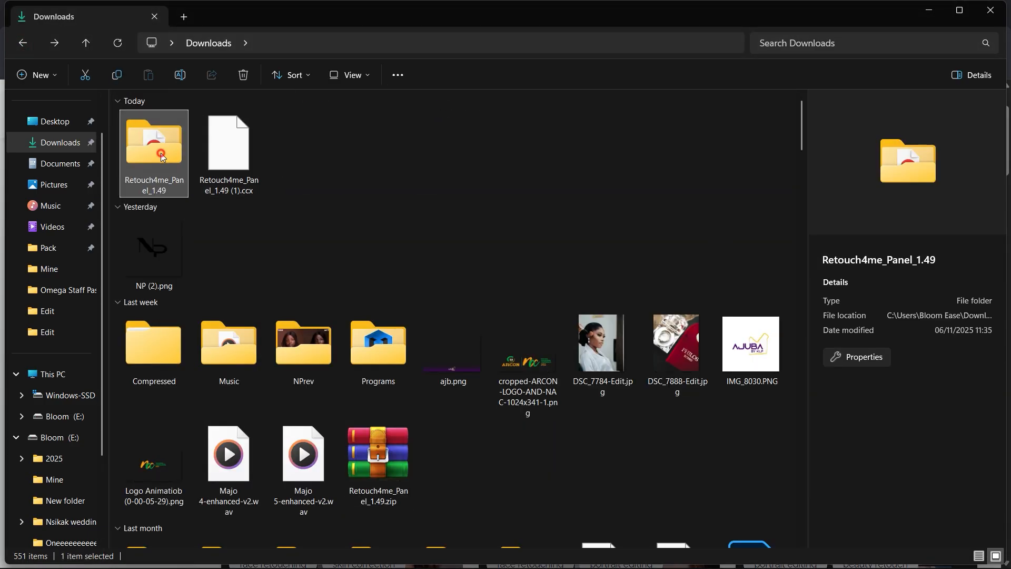
key("ctrl+c")
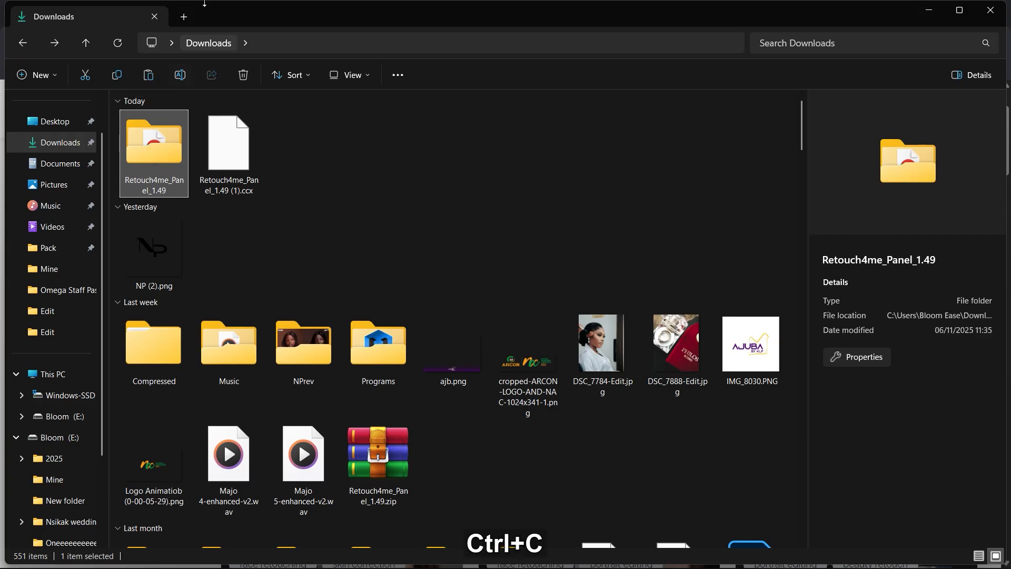
Step: Open the Plug-ins folder under C:\Program Files\Adobe\Adobe Photoshop 2025 in a new File Explorer tab
left_click(185, 17)
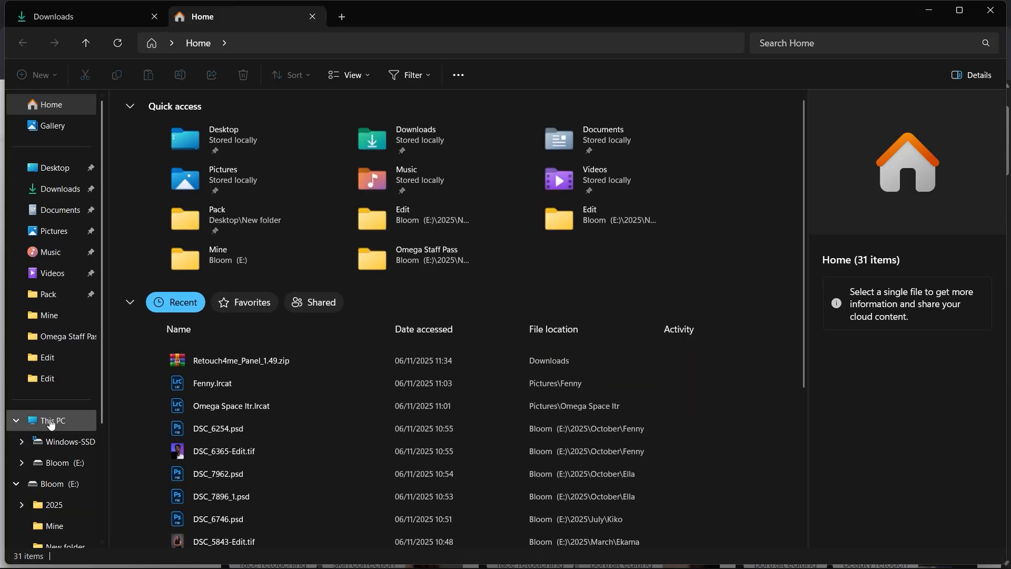
left_click(68, 418)
double_click(190, 127)
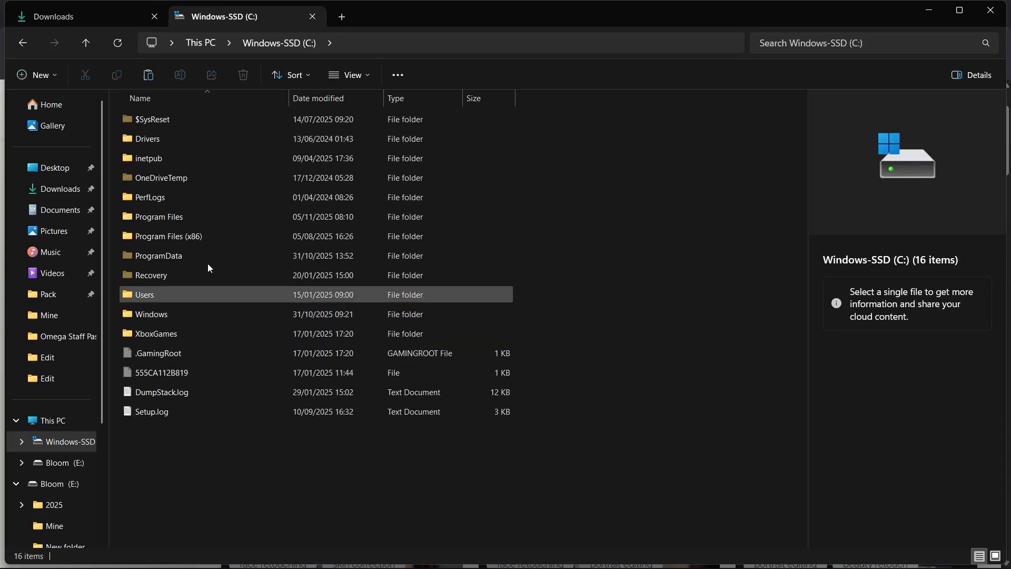
left_click(194, 218)
double_click(194, 218)
double_click(192, 120)
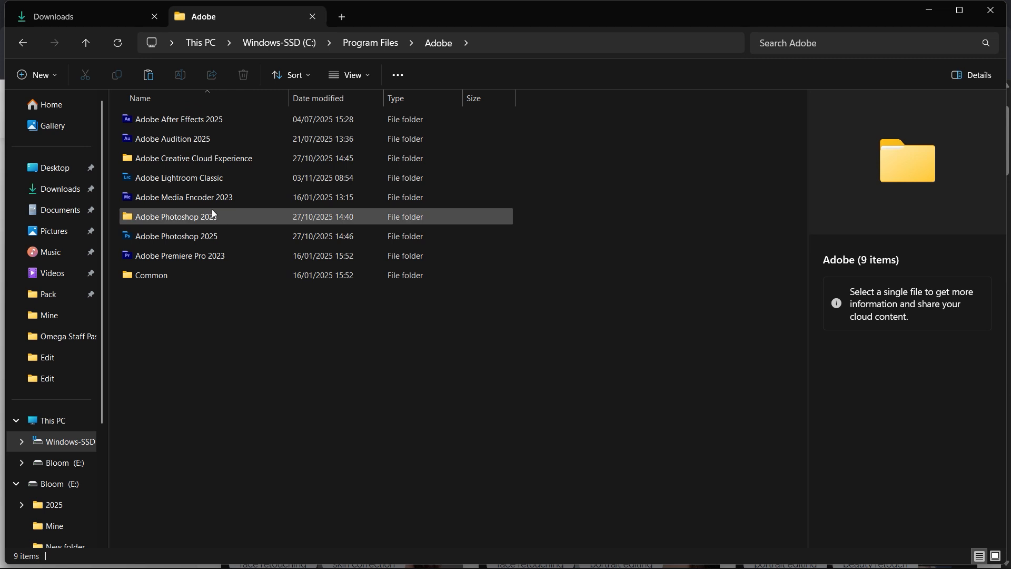
left_click(200, 237)
double_click(201, 236)
left_click(160, 238)
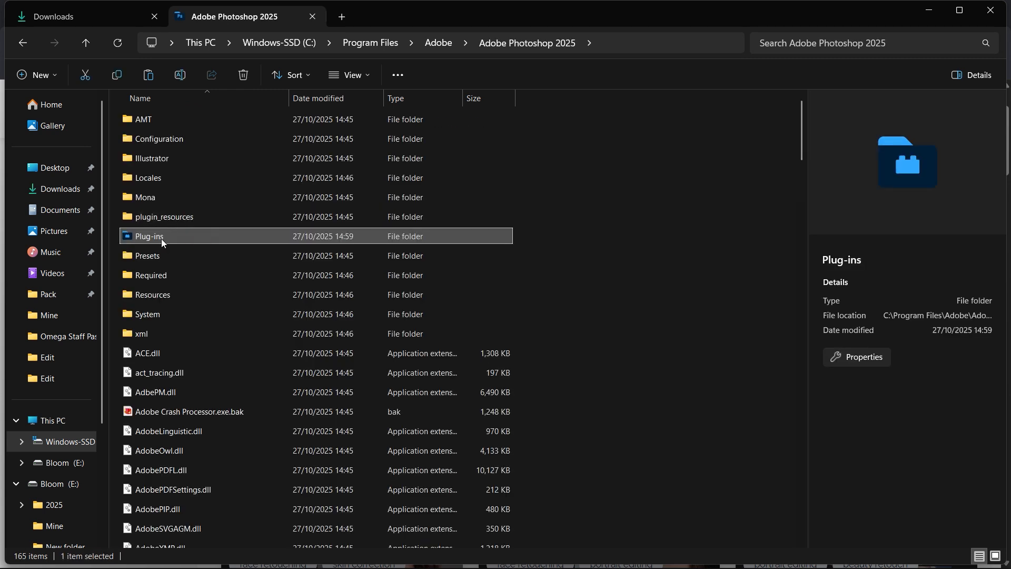
double_click(174, 237)
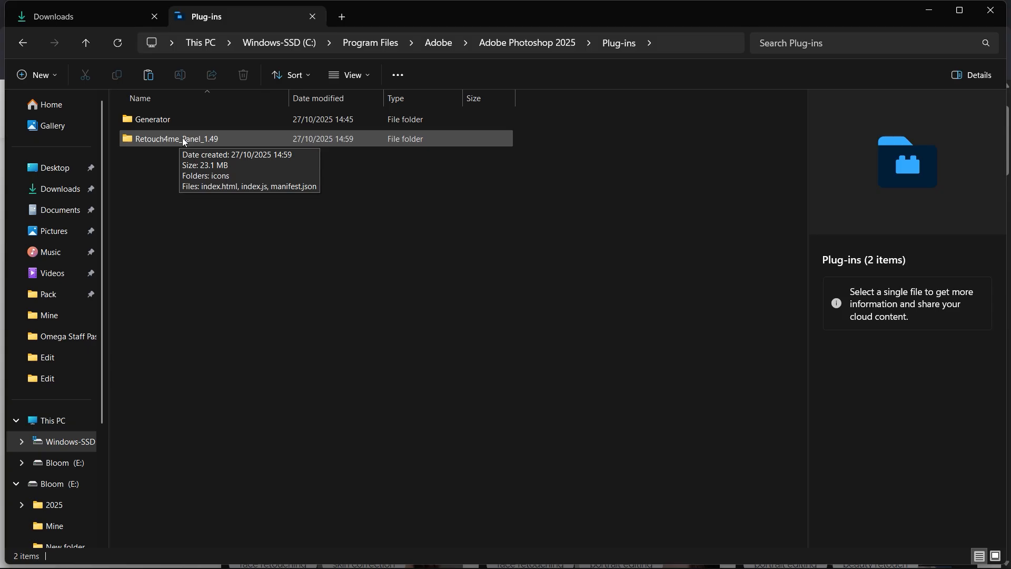
Step: Switch to Photoshop, hide the Retouch4me Panel through its Retouch4me Panel 1.49 plugin entry and show it again
mouse_move(356, 559)
left_click(542, 560)
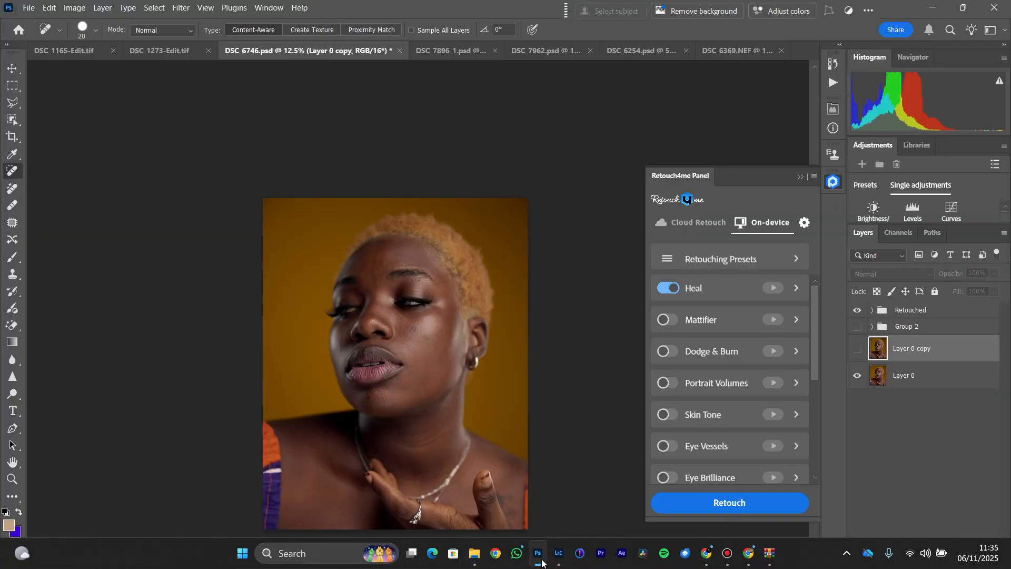
left_click(235, 8)
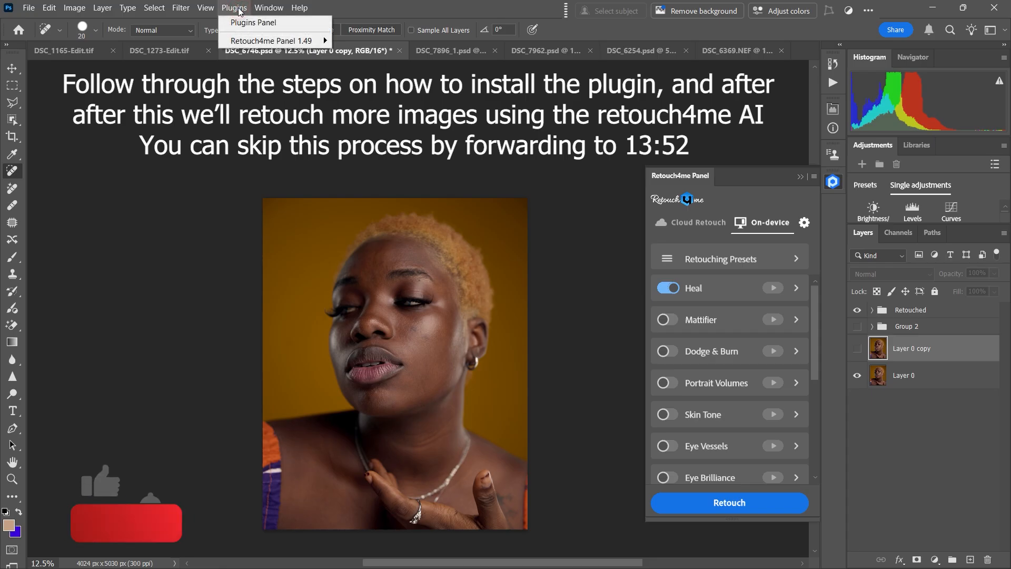
mouse_move(268, 41)
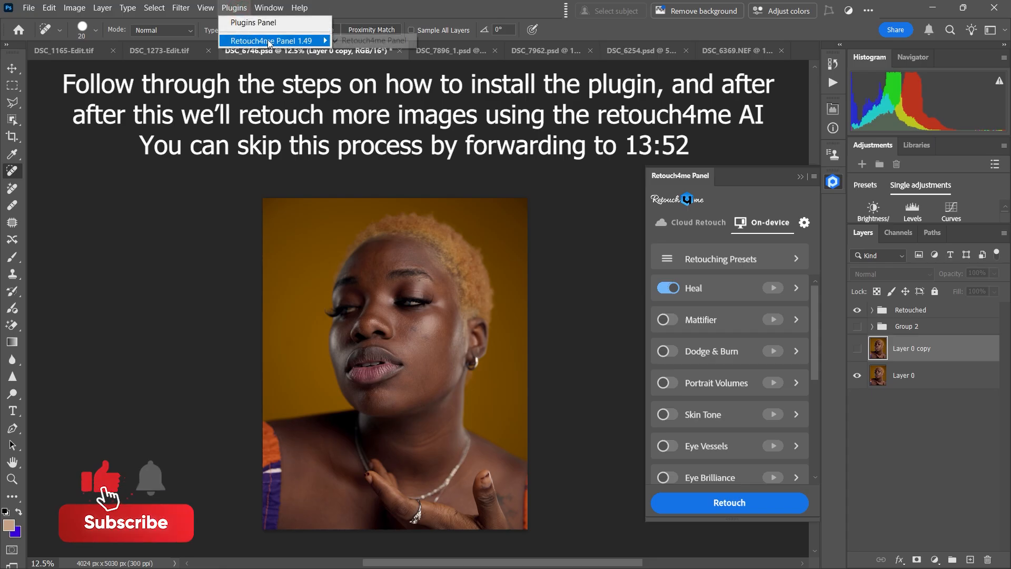
left_click(364, 40)
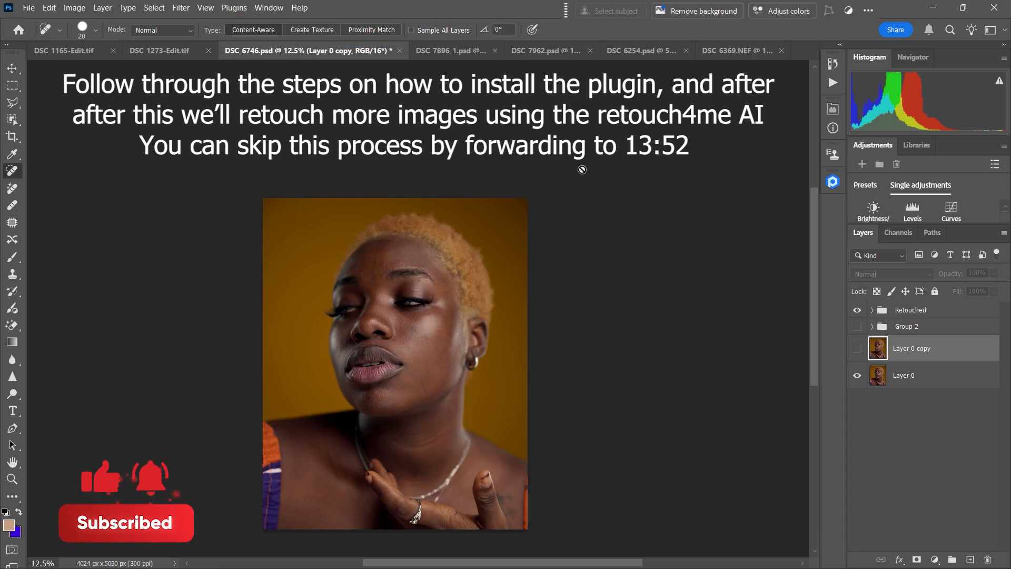
left_click(831, 185)
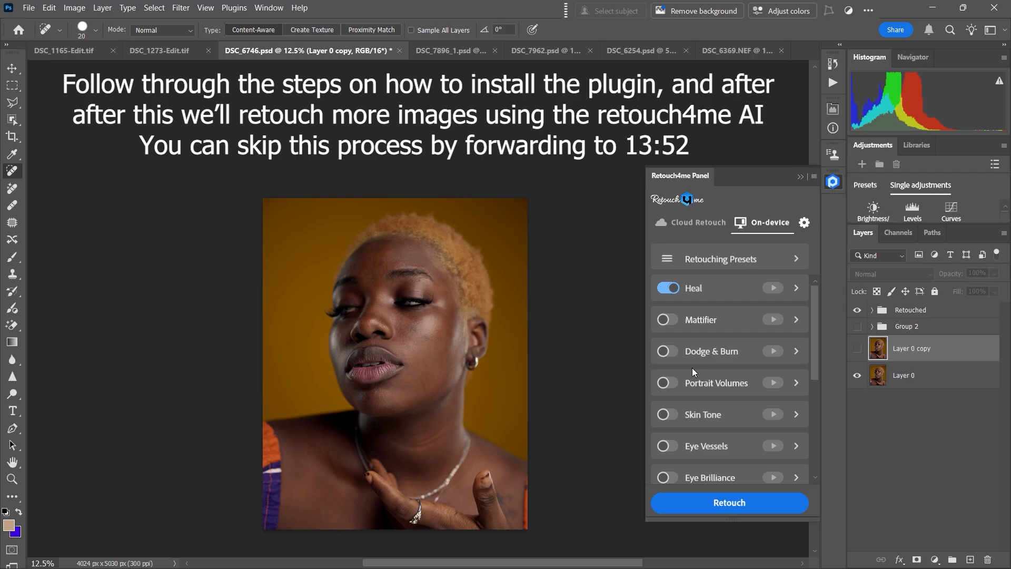
Step: Switch to Chrome and examine the cloud retouching credits and the prices and demo options of the photo retouching plugins
left_click(748, 553)
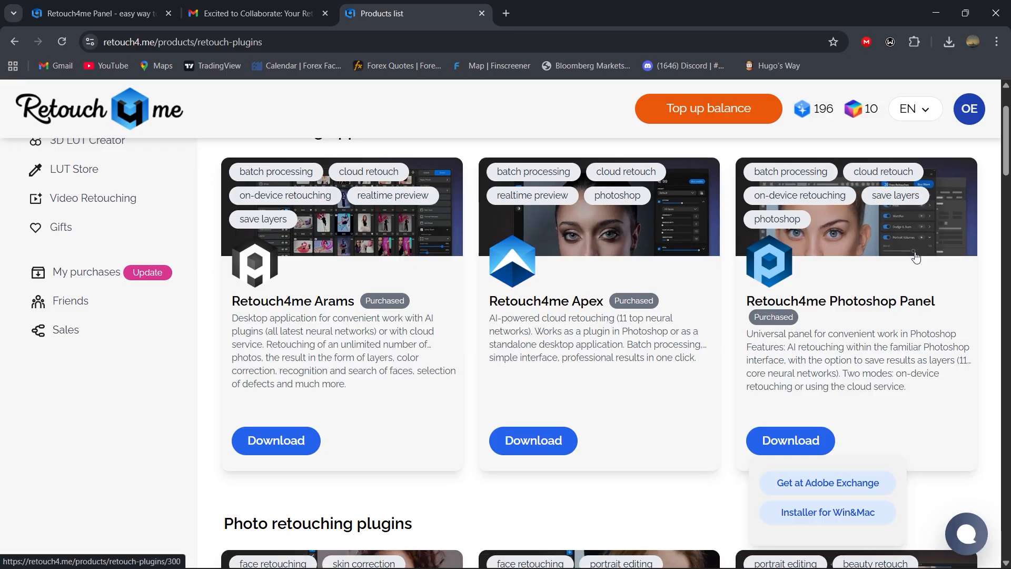
mouse_move(827, 119)
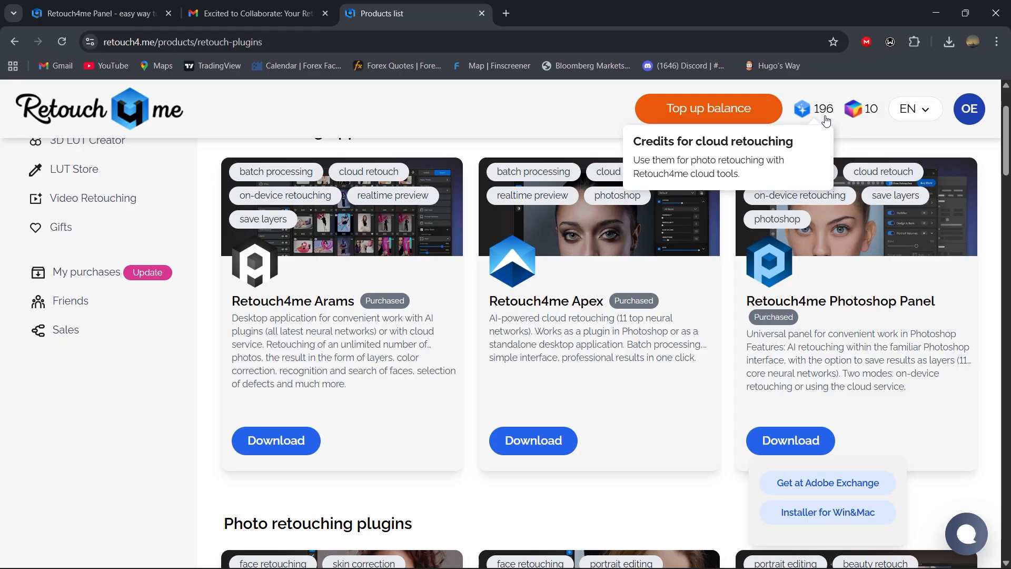
scroll(693, 274, "down", 3)
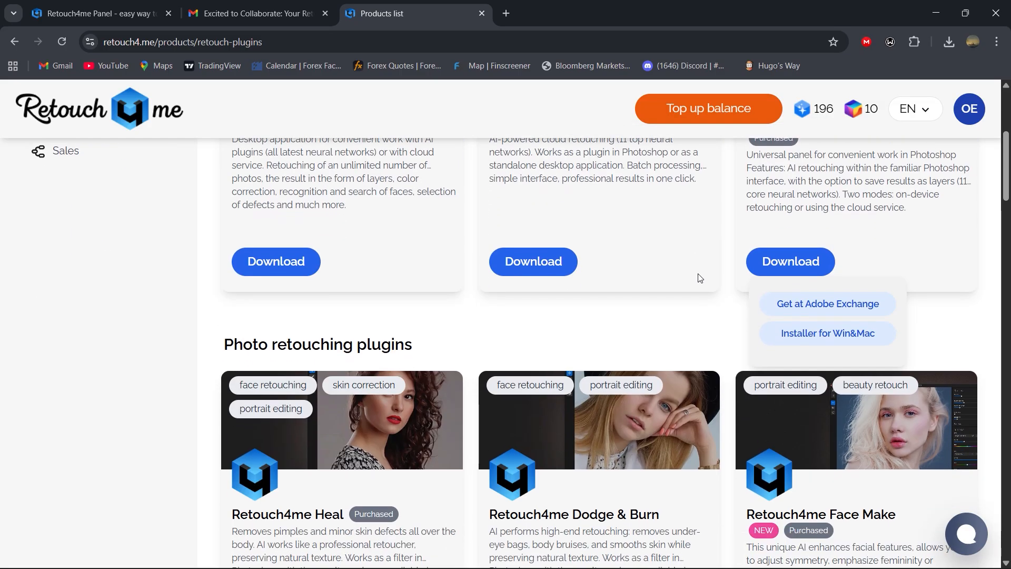
scroll(700, 277, "down", 2)
scroll(369, 400, "down", 2)
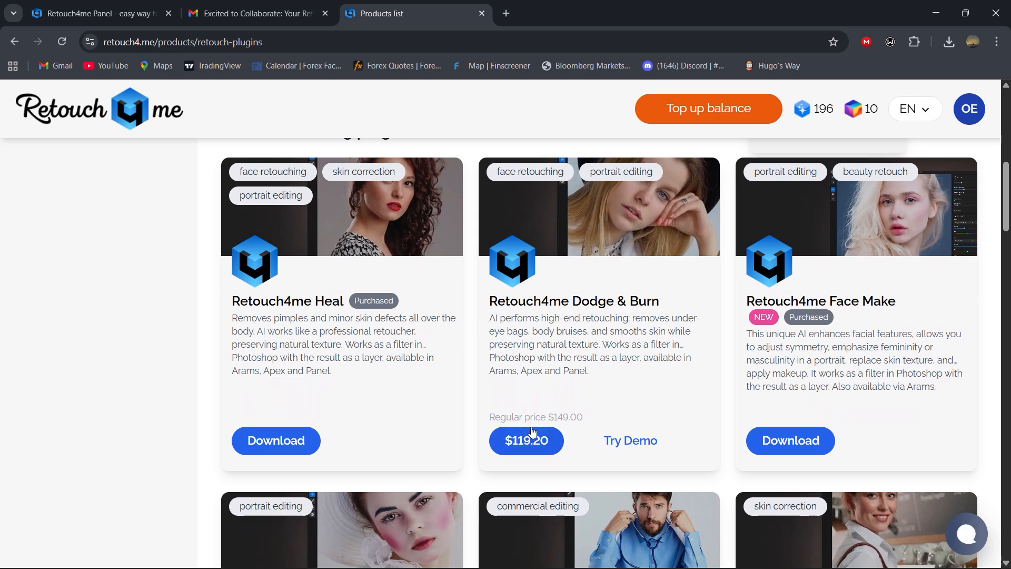
scroll(611, 421, "down", 1)
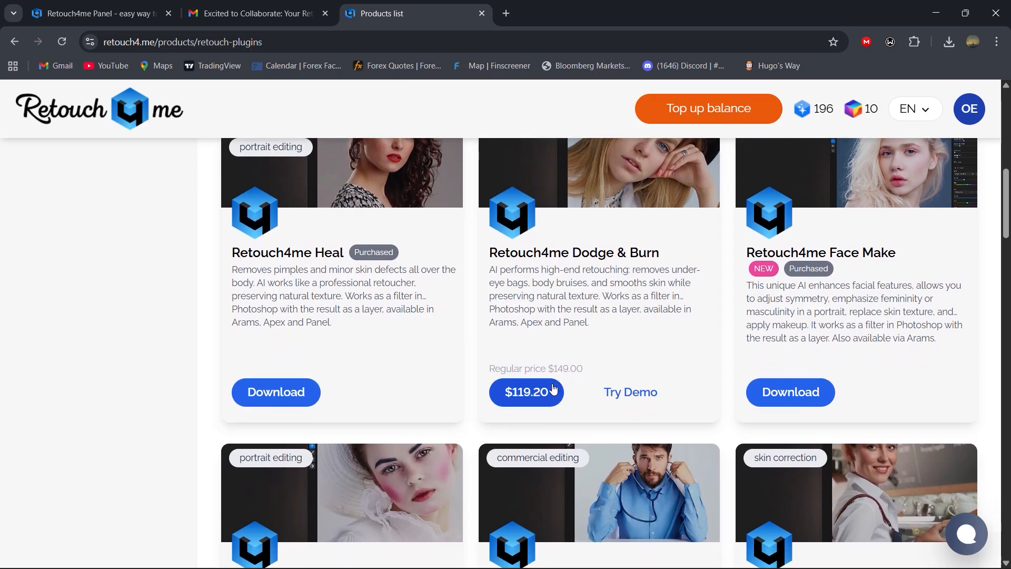
scroll(564, 369, "down", 1)
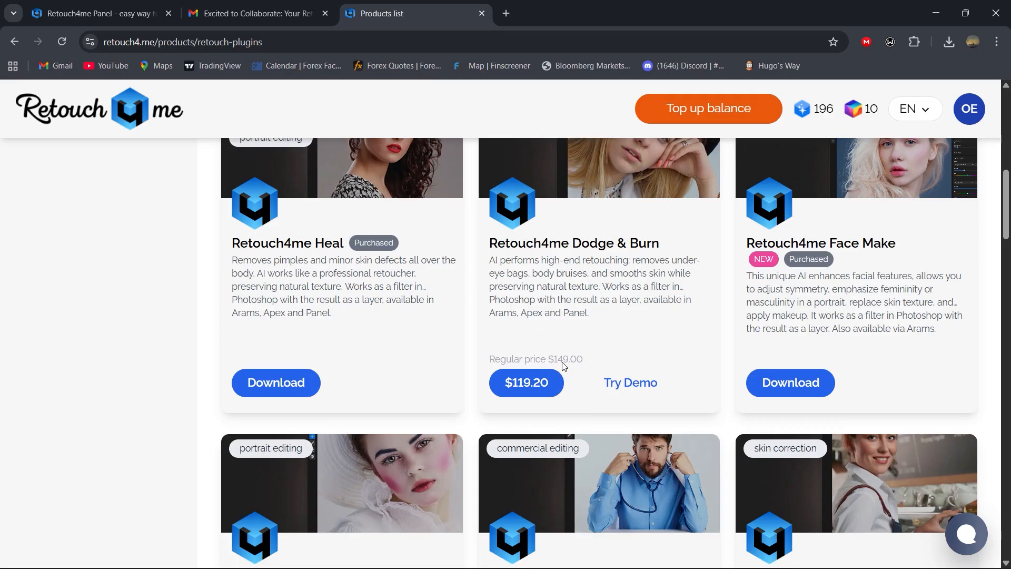
scroll(564, 365, "down", 5)
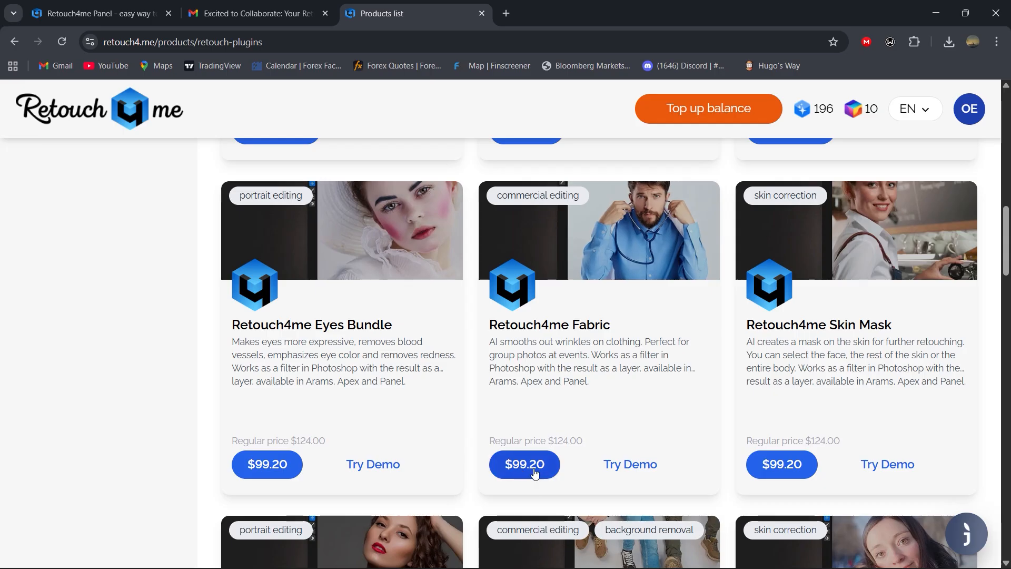
scroll(675, 379, "down", 3)
scroll(589, 297, "down", 1)
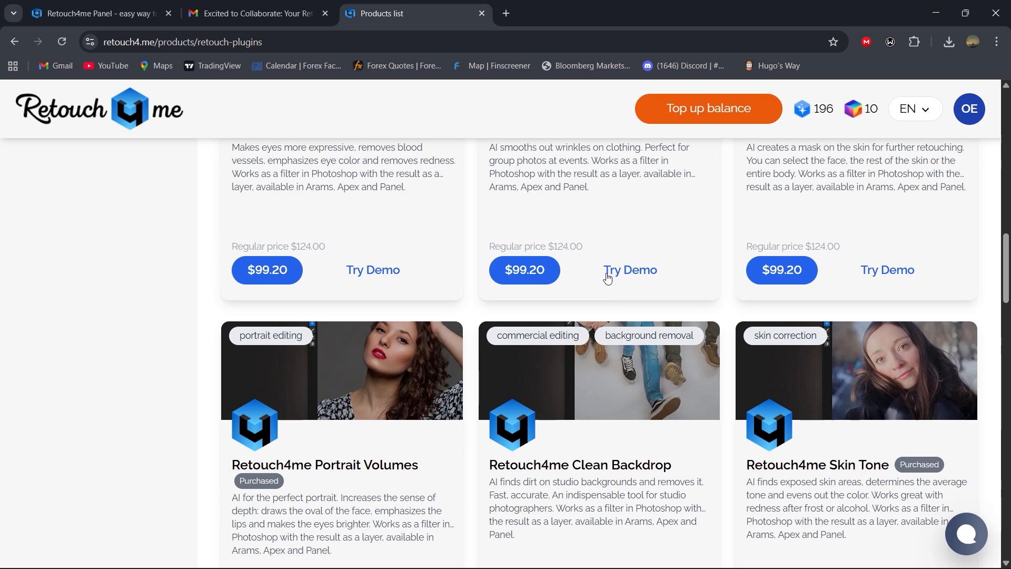
scroll(608, 279, "down", 5)
scroll(609, 316, "up", 3)
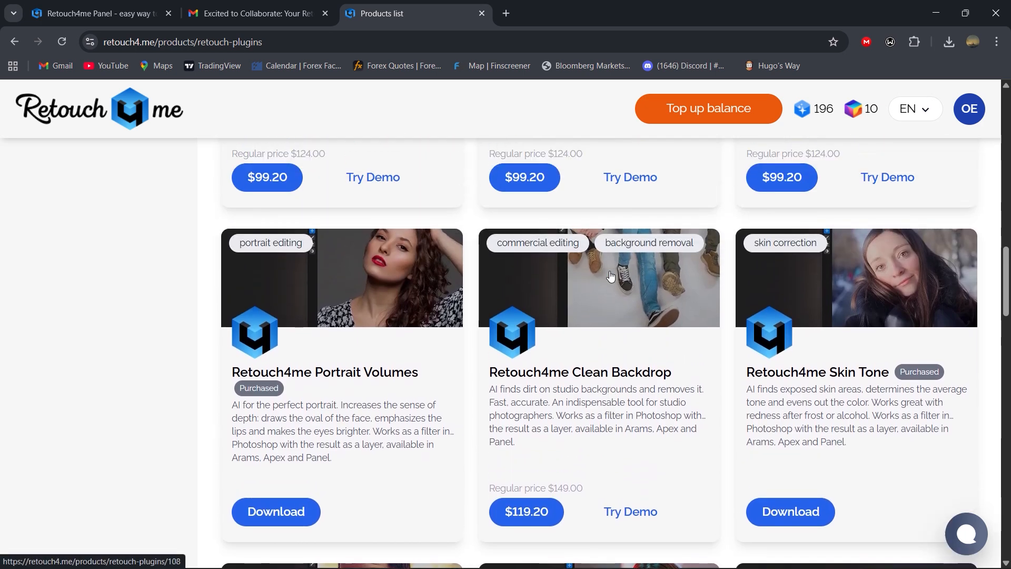
scroll(818, 122, "up", 2)
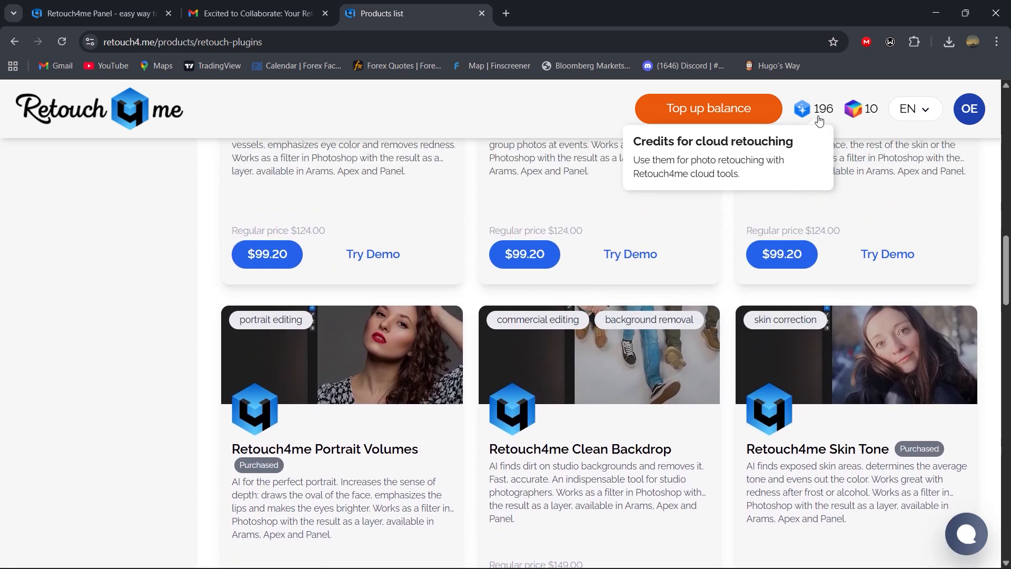
Step: Open the balance top-up page and review the Start, Pro and Business cloud retouch subscription plans
left_click(730, 114)
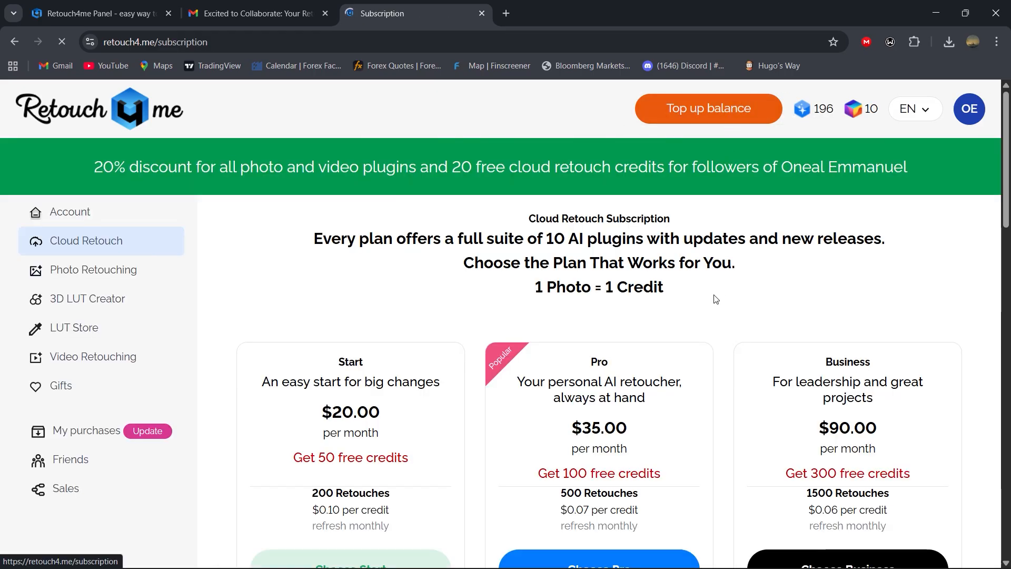
scroll(713, 296, "down", 2)
scroll(385, 384, "up", 2)
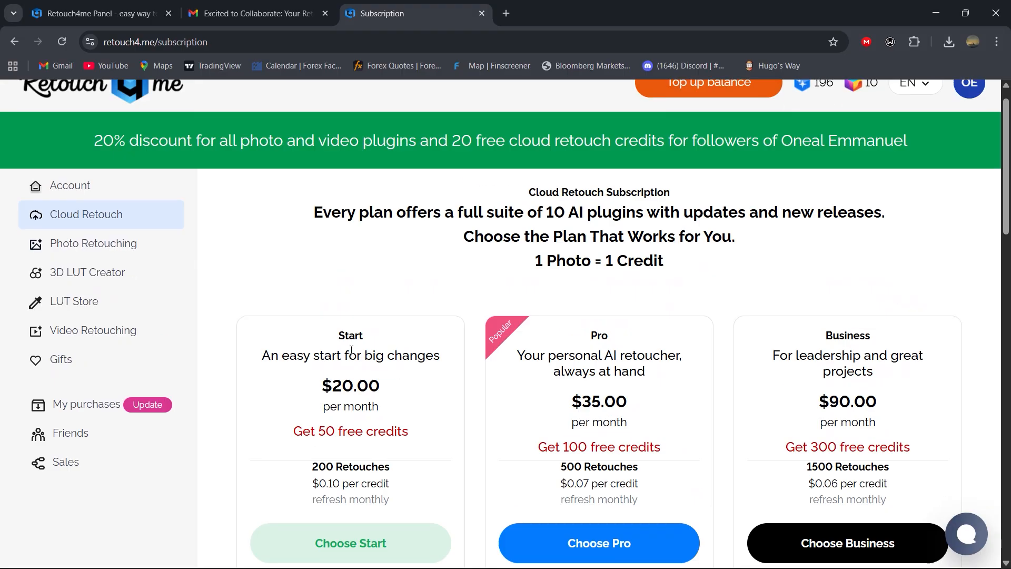
scroll(369, 393, "down", 1)
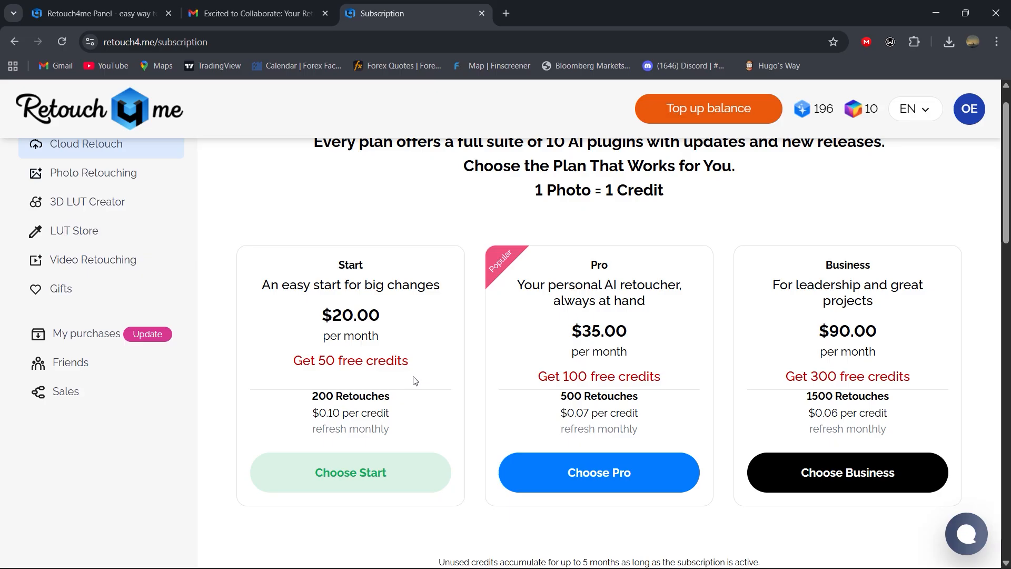
Step: Switch to Photoshop and set the Retouch4me Panel to Cloud Retouch with Heal, Dodge & Burn, Portrait Volumes and Skin Tone enabled
mouse_move(597, 567)
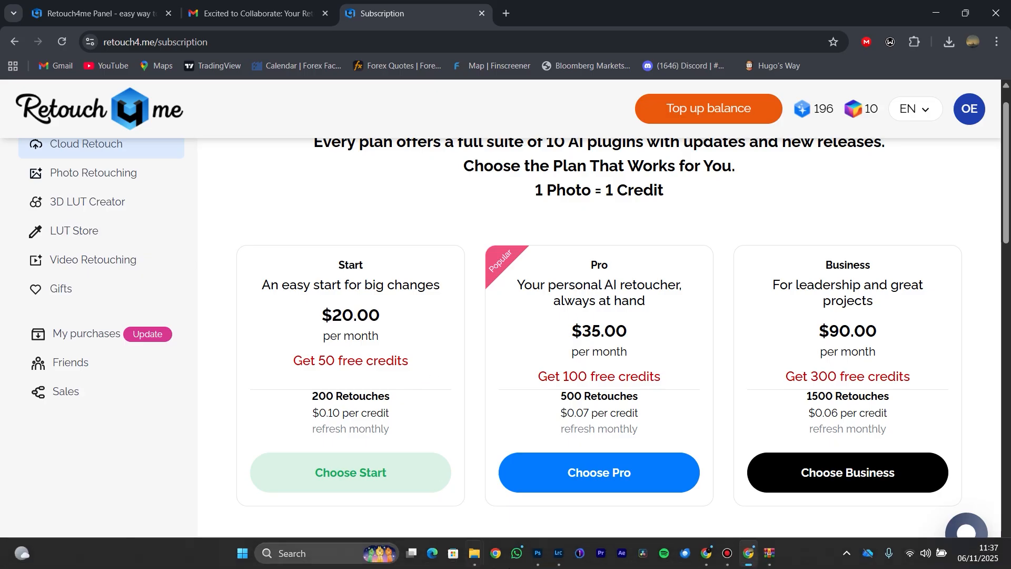
left_click(540, 562)
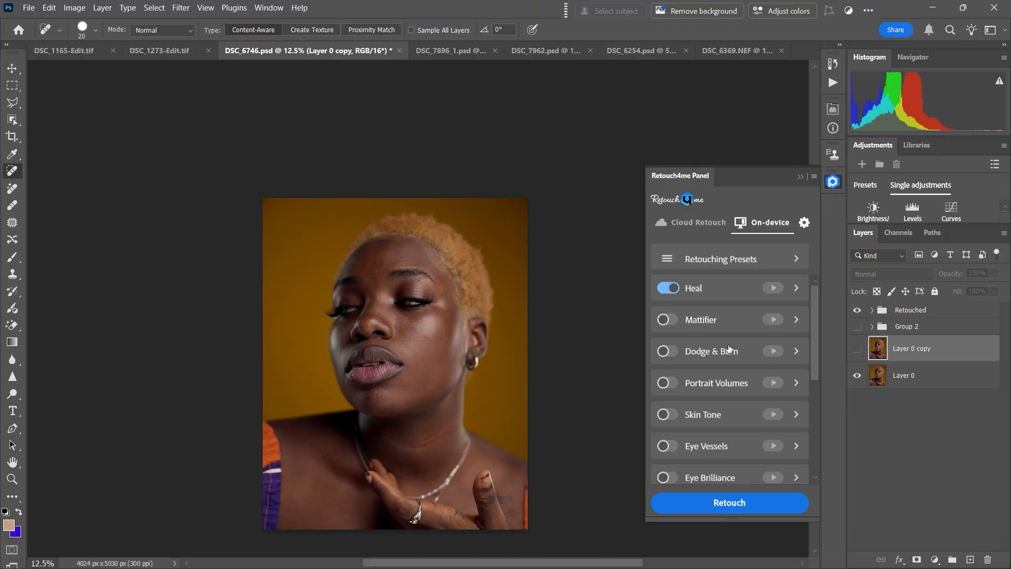
left_click(693, 228)
left_click(669, 288)
left_click(668, 352)
left_click(668, 383)
left_click(668, 415)
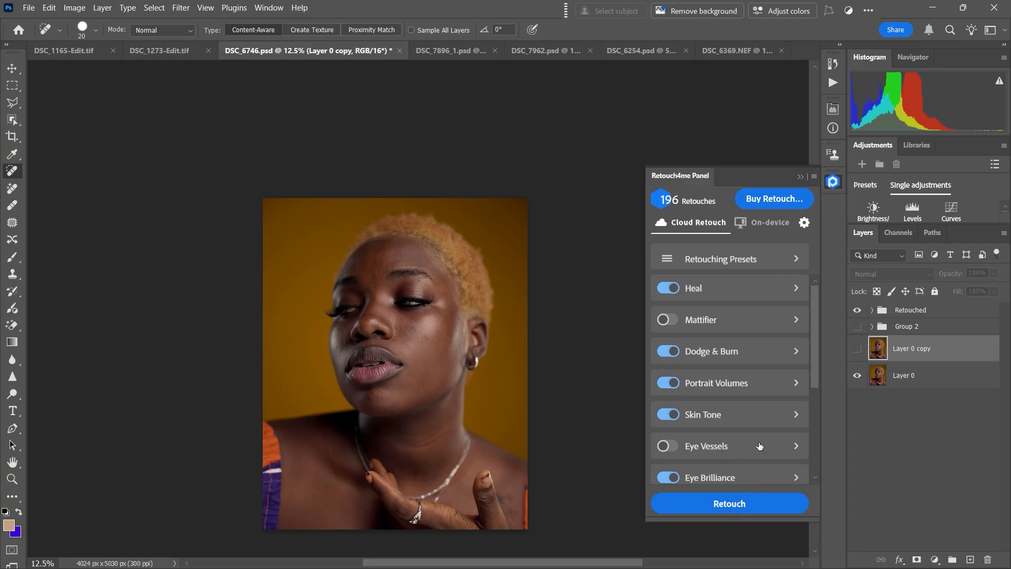
Step: Switch to Chrome and bring up the photo retouching plugins in the Photo Retouching product list
mouse_move(457, 566)
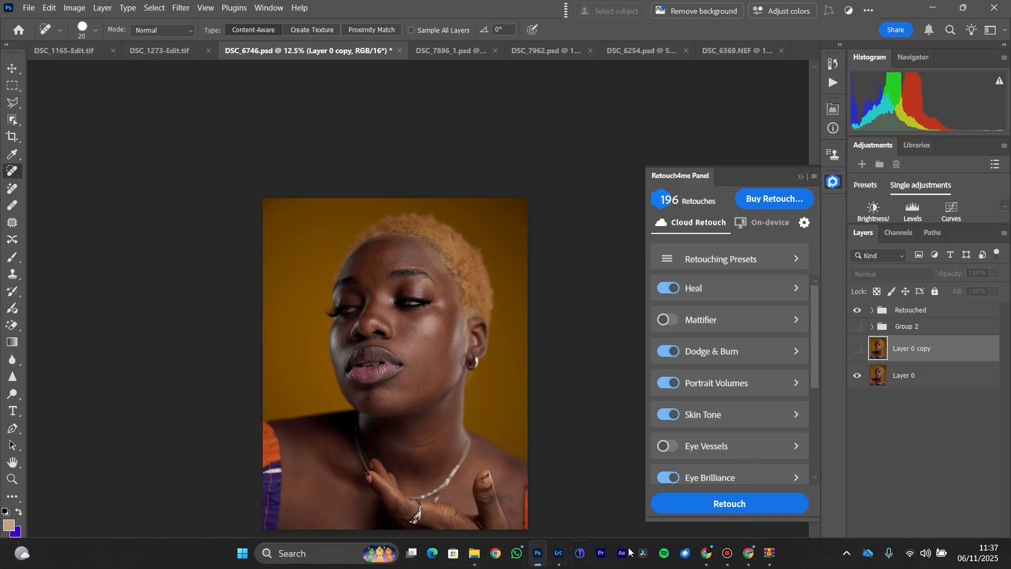
mouse_move(722, 563)
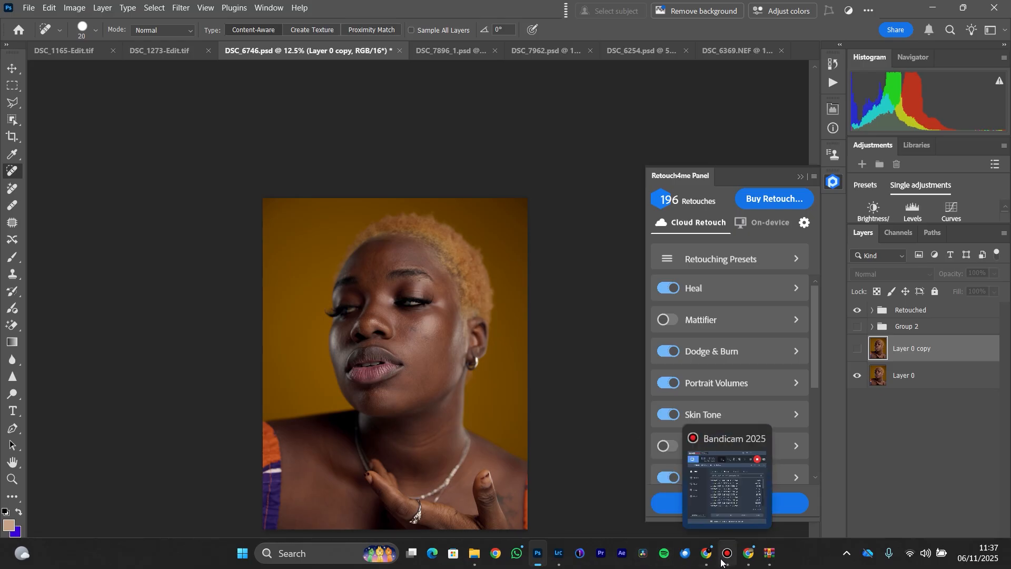
left_click(749, 553)
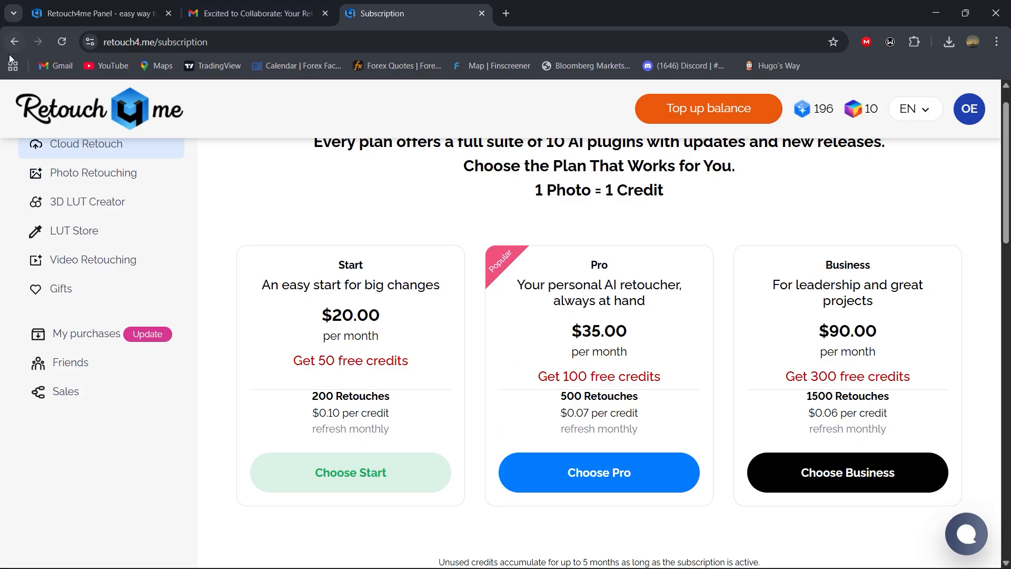
left_click(86, 175)
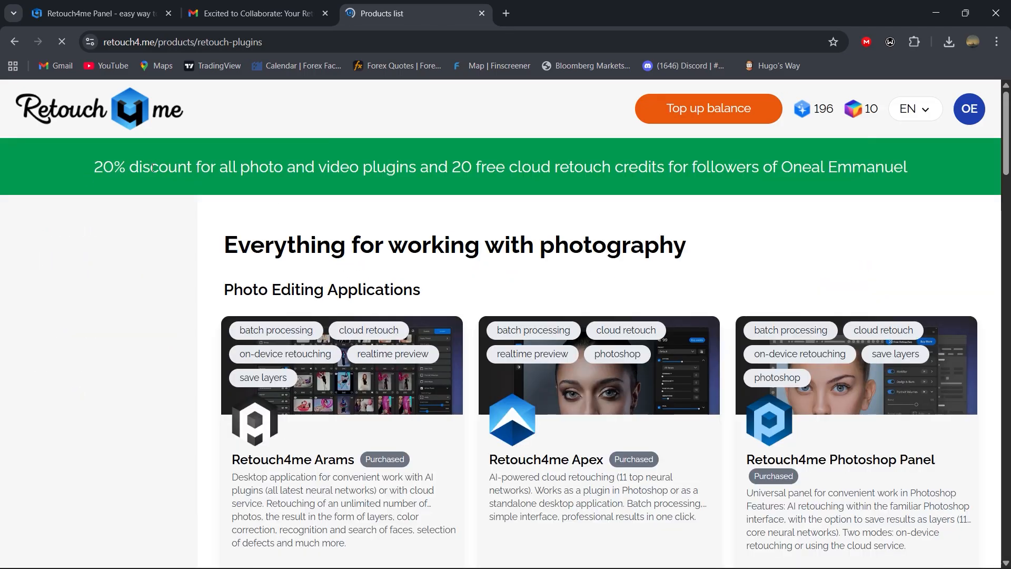
scroll(483, 384, "down", 2)
scroll(483, 384, "down", 8)
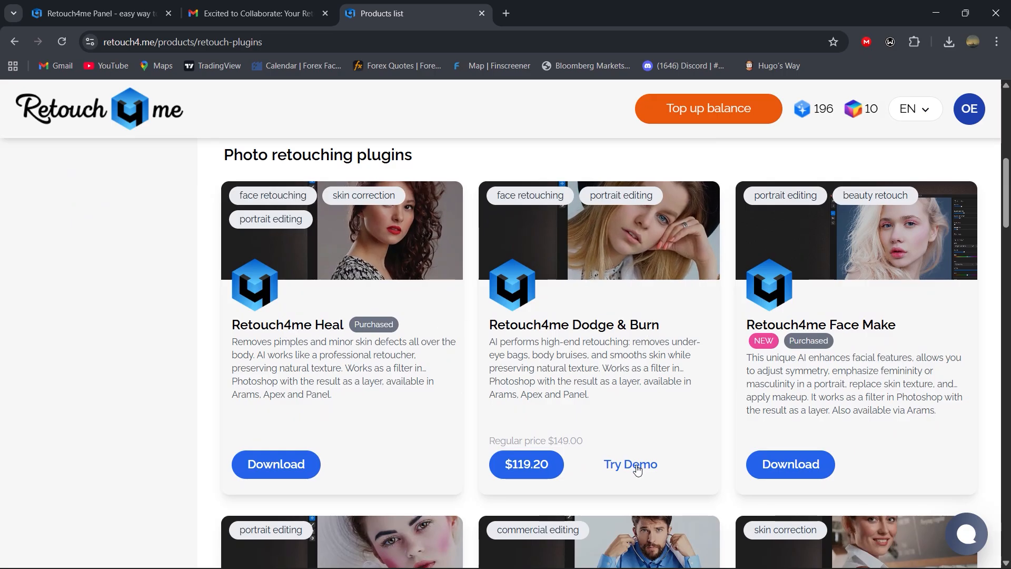
Step: Show the Mac and Win download options for Retouch4me Heal and the demo options for Retouch4me Dodge & Burn
left_click(294, 468)
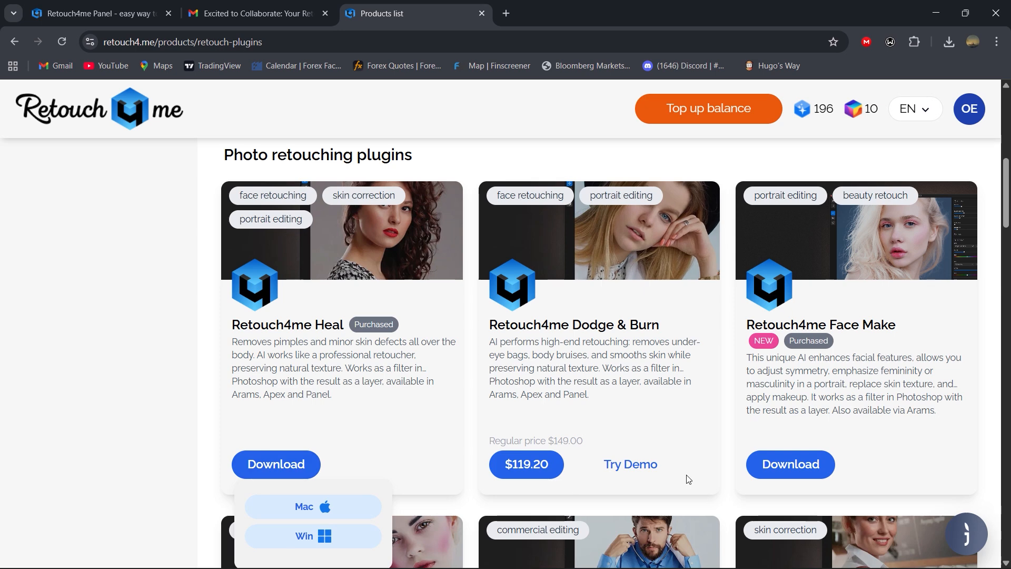
left_click(624, 468)
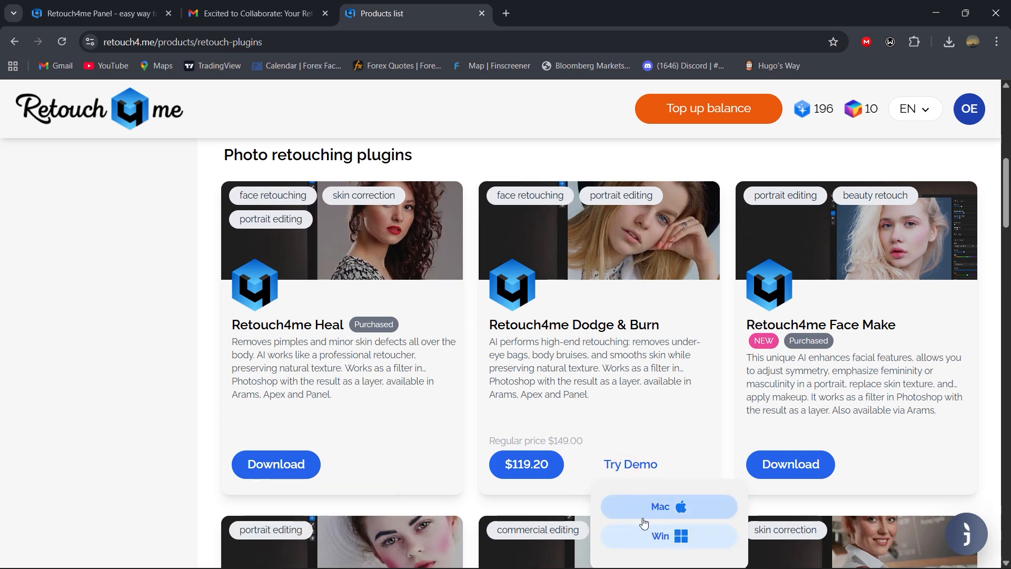
scroll(379, 301, "down", 1)
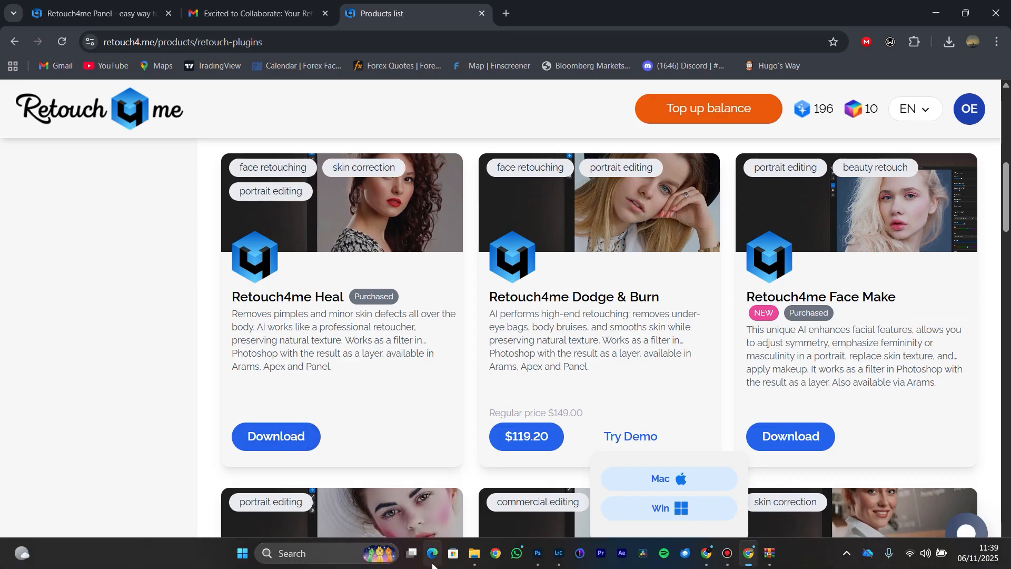
Step: Switch to File Explorer, open the Programs folder in Downloads and select the Retouch4me Skin Tone installer
mouse_move(474, 553)
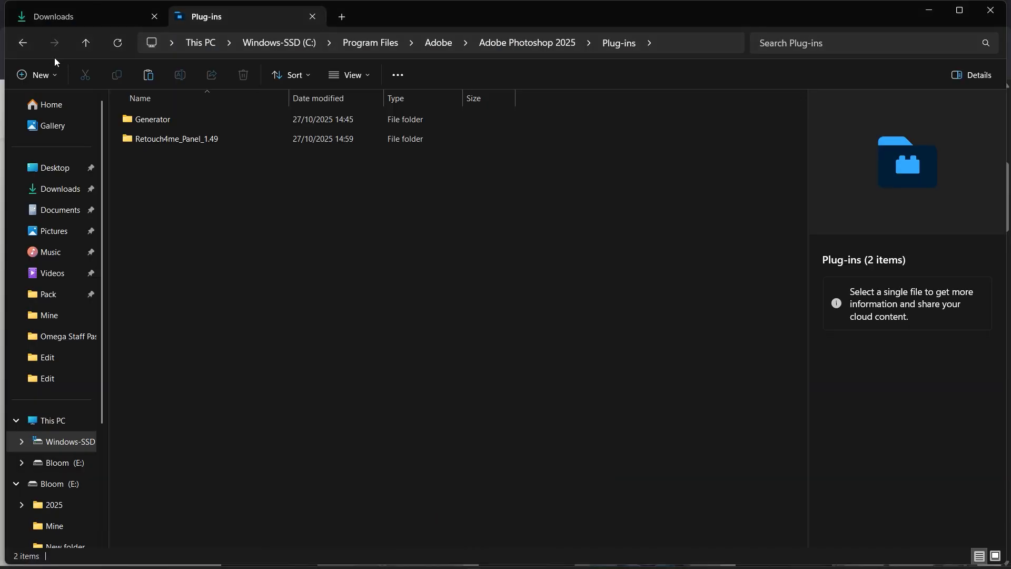
left_click(24, 44)
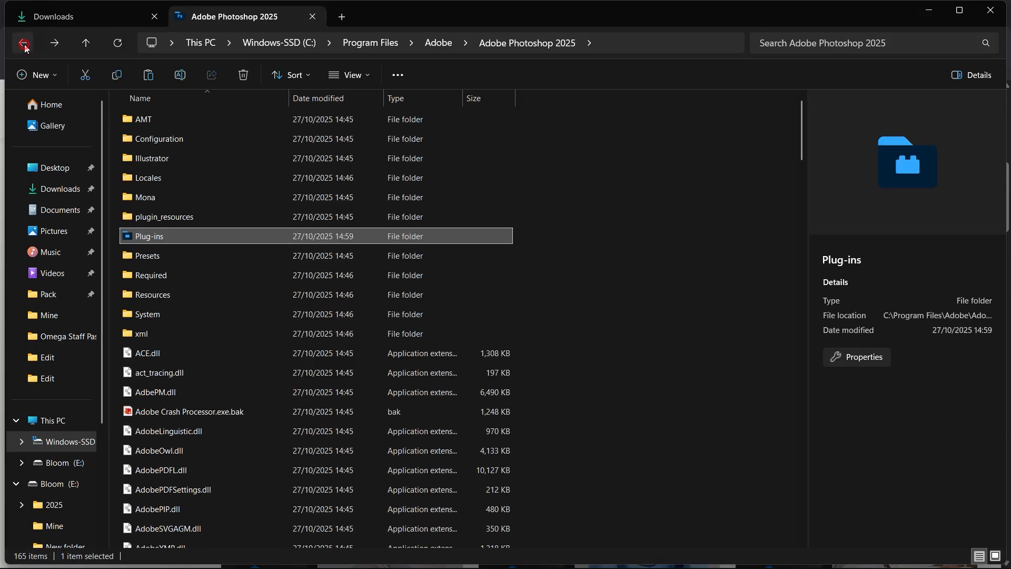
left_click(23, 44)
left_click(24, 44)
left_click(23, 45)
left_click(84, 16)
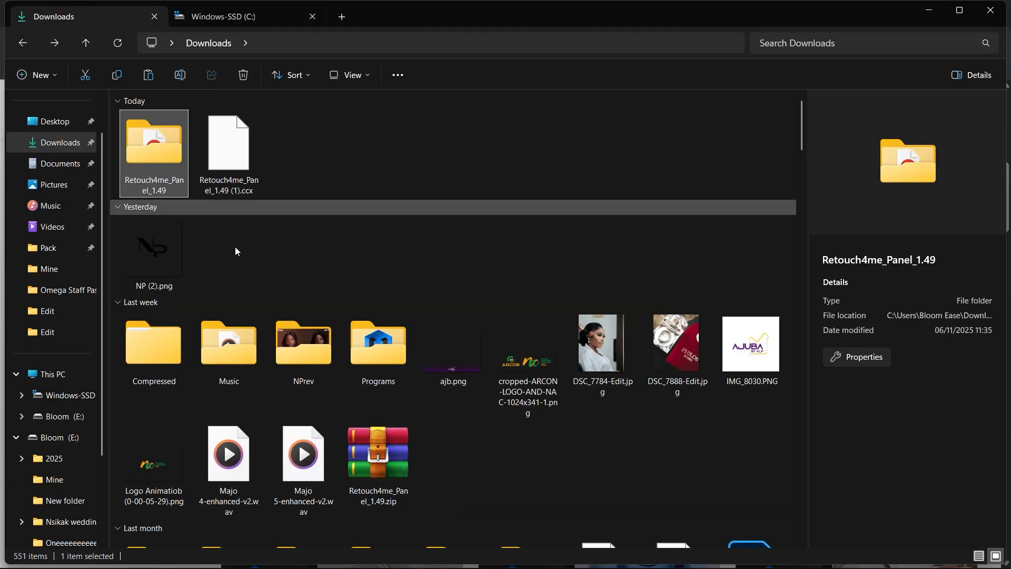
double_click(378, 343)
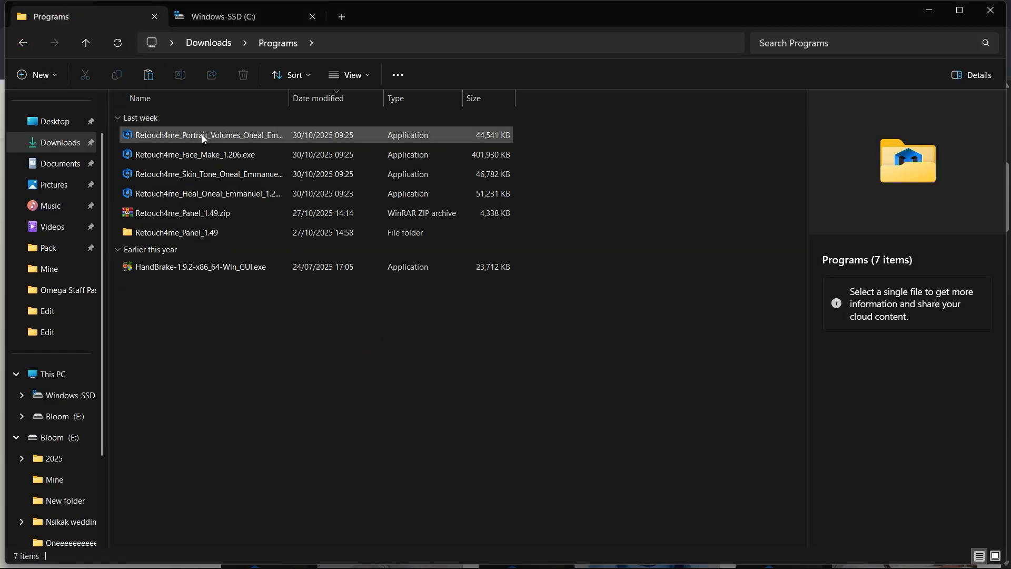
left_click(207, 175)
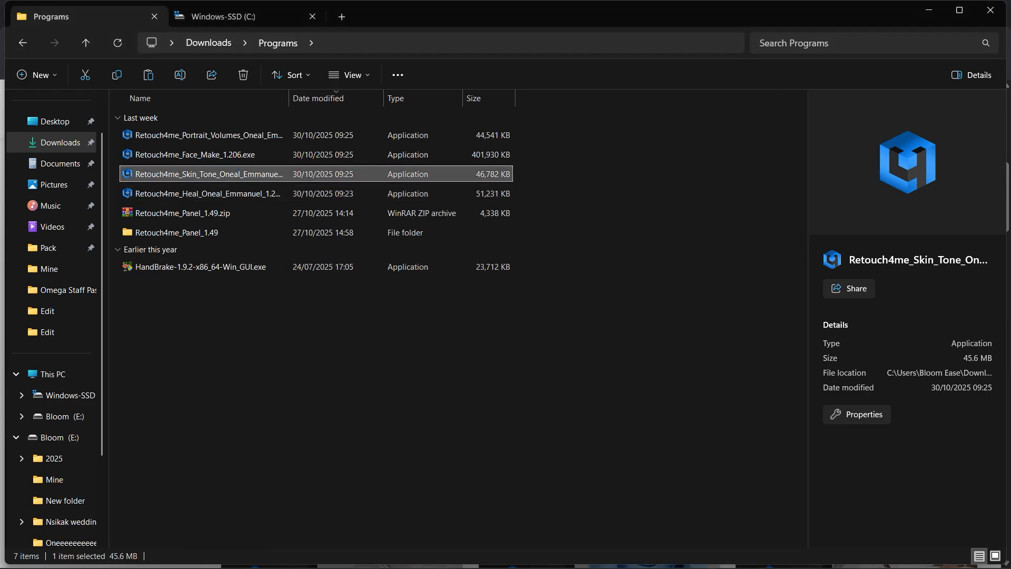
Step: Switch to Photoshop, set the Retouch4me Panel to On-device and enable Eye Brilliance
mouse_move(332, 557)
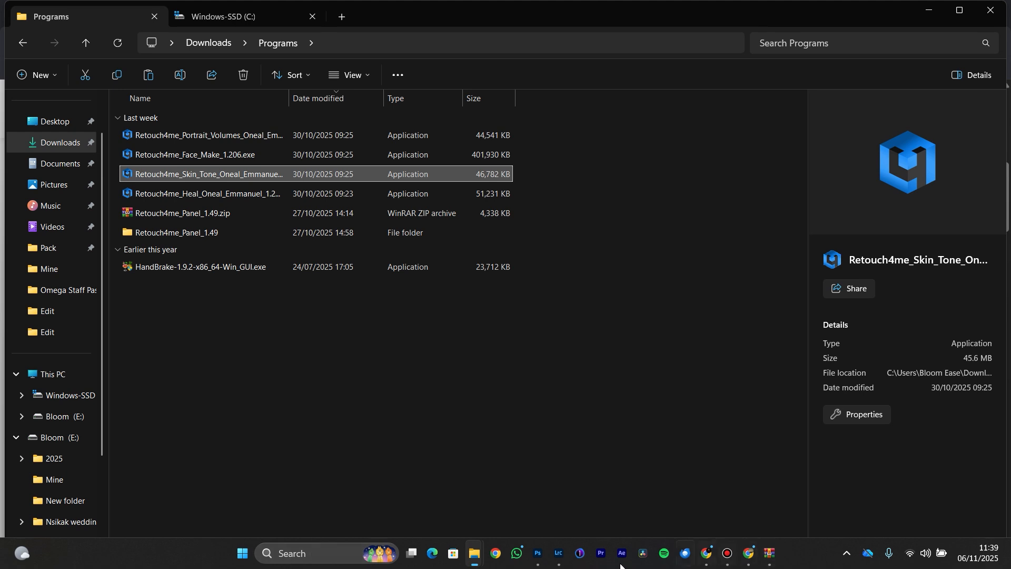
left_click(562, 558)
left_click(771, 223)
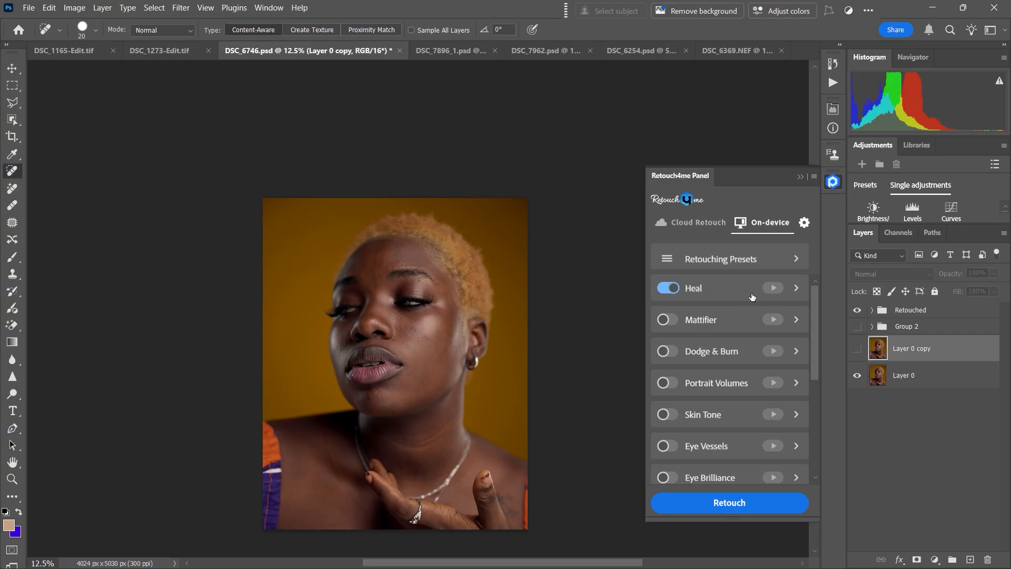
scroll(753, 297, "down", 4)
left_click(668, 343)
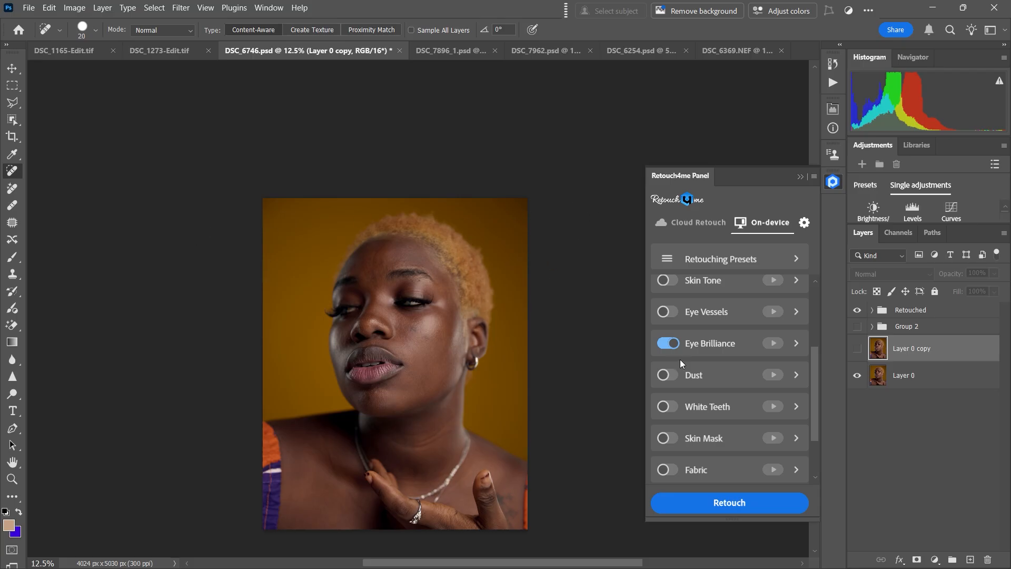
Step: Return the panel to Cloud Retouch and turn off Heal, Dodge & Burn, Portrait Volumes, Skin Tone and Eye Brilliance
left_click(707, 226)
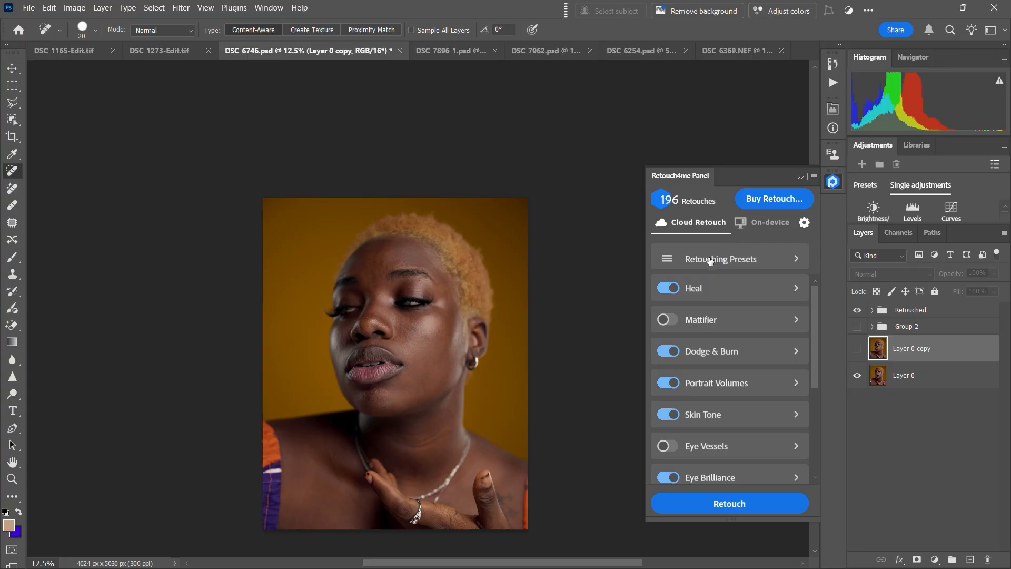
left_click(667, 288)
left_click(668, 352)
left_click(666, 415)
left_click(667, 478)
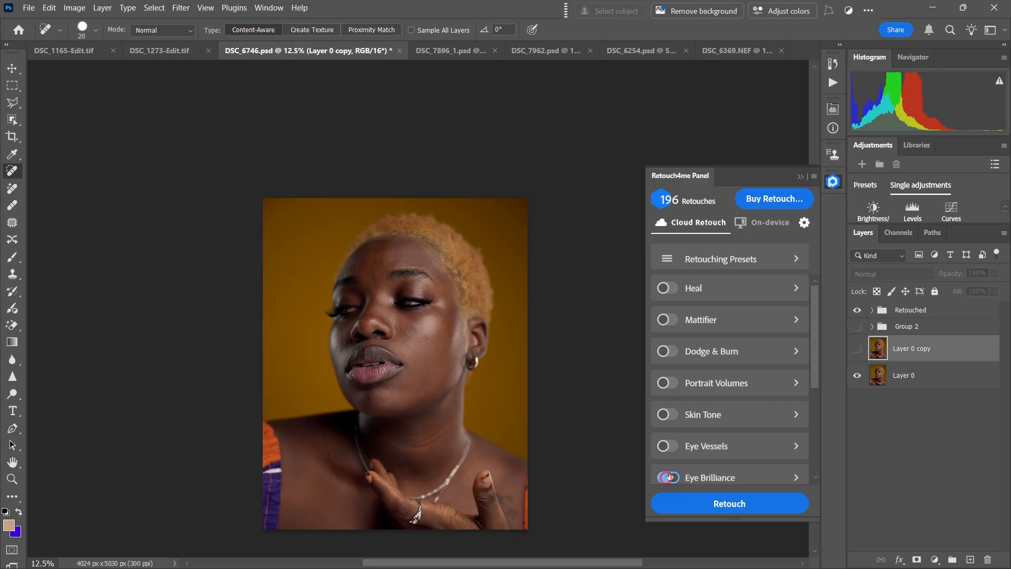
mouse_move(815, 350)
left_mouse_down()
mouse_move(810, 411)
mouse_move(809, 313)
left_mouse_up()
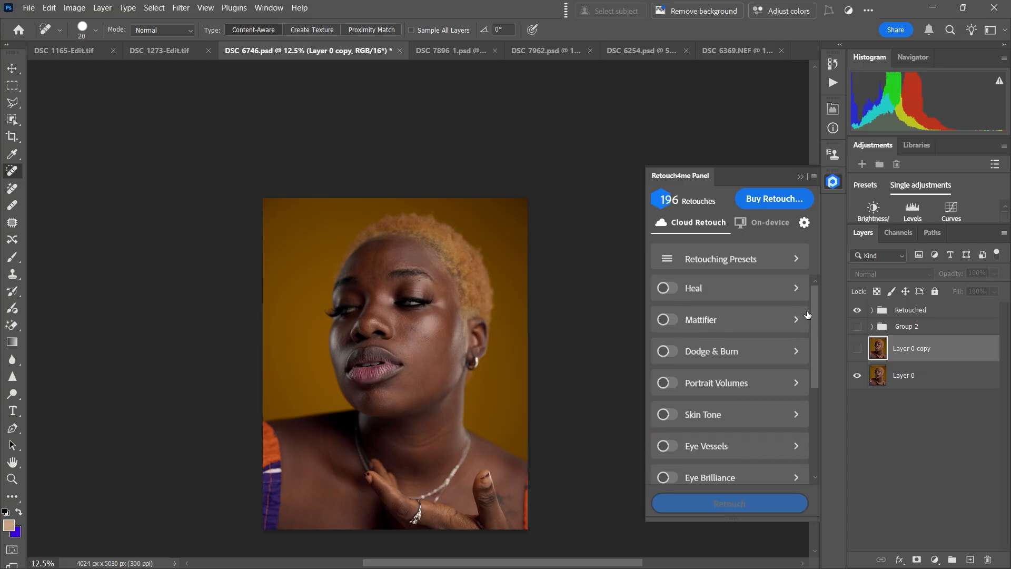
Step: Enable Heal, Dodge & Burn, Skin Tone, Eye Vessels, Eye Brilliance and White Teeth for the cloud retouch
left_click(674, 289)
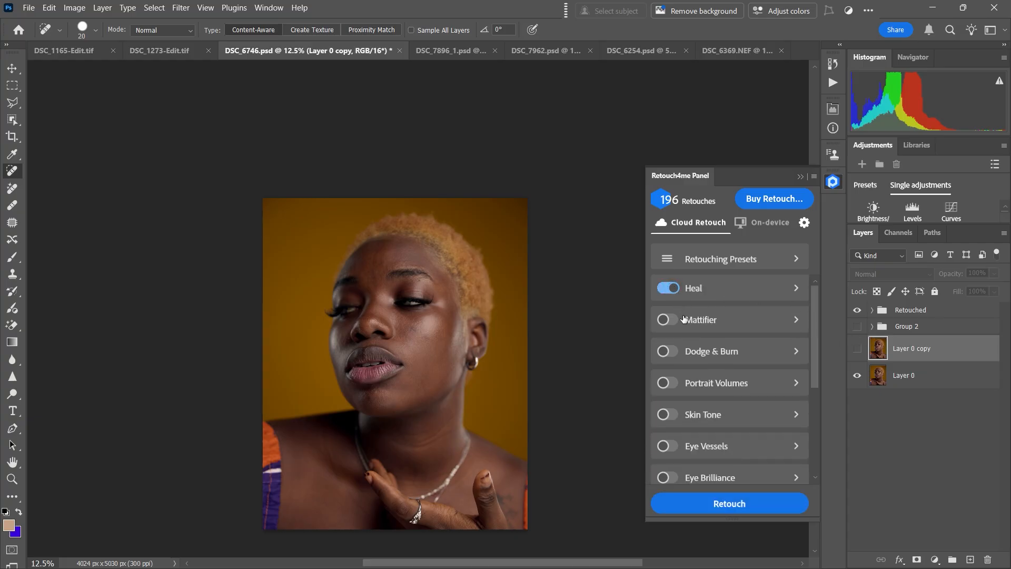
left_click(670, 353)
left_click(669, 417)
scroll(738, 369, "down", 2)
left_click(676, 365)
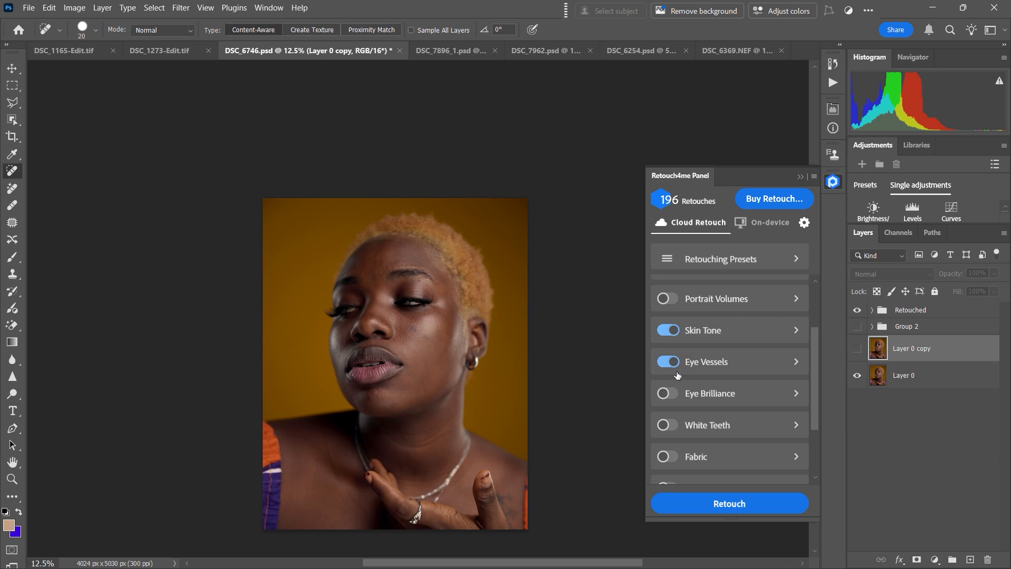
left_click(673, 401)
left_click(668, 428)
left_click_drag(819, 391, 820, 419)
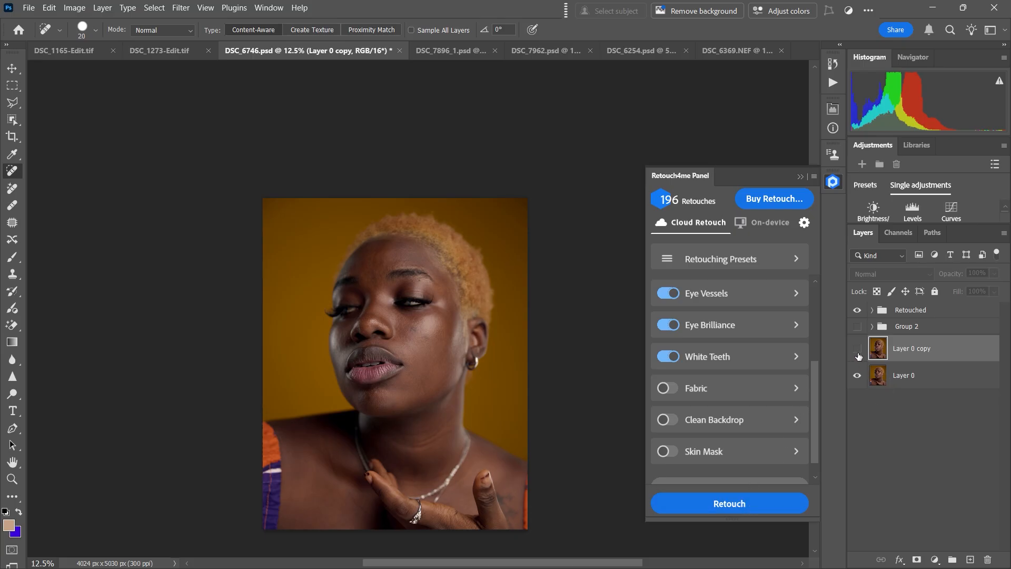
Step: Delete the Retouched group, Group 2 and Layer 0 copy, keeping only Layer 0
left_click(877, 377)
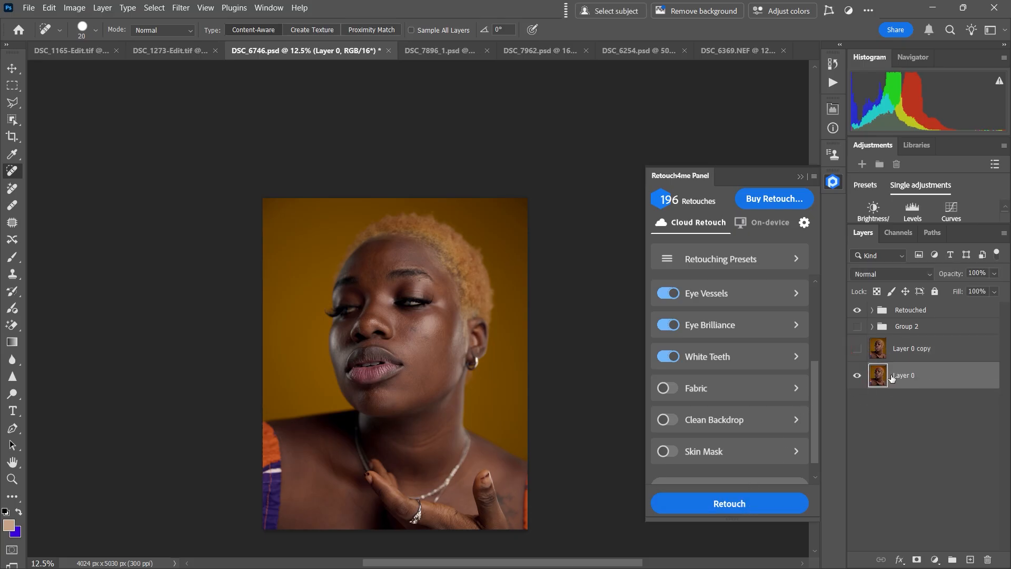
left_click(857, 311)
left_click(905, 312)
key("Delete")
key("Delete")
key("Delete")
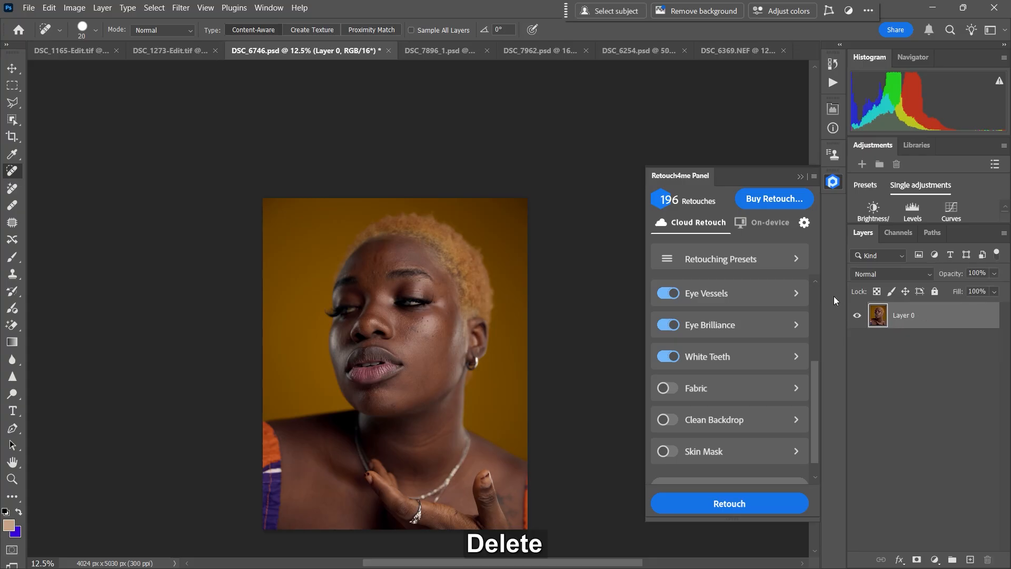
Step: Duplicate Layer 0, run the cloud retouch on the copy and collapse the Retouch4me Panel
key("ctrl+j")
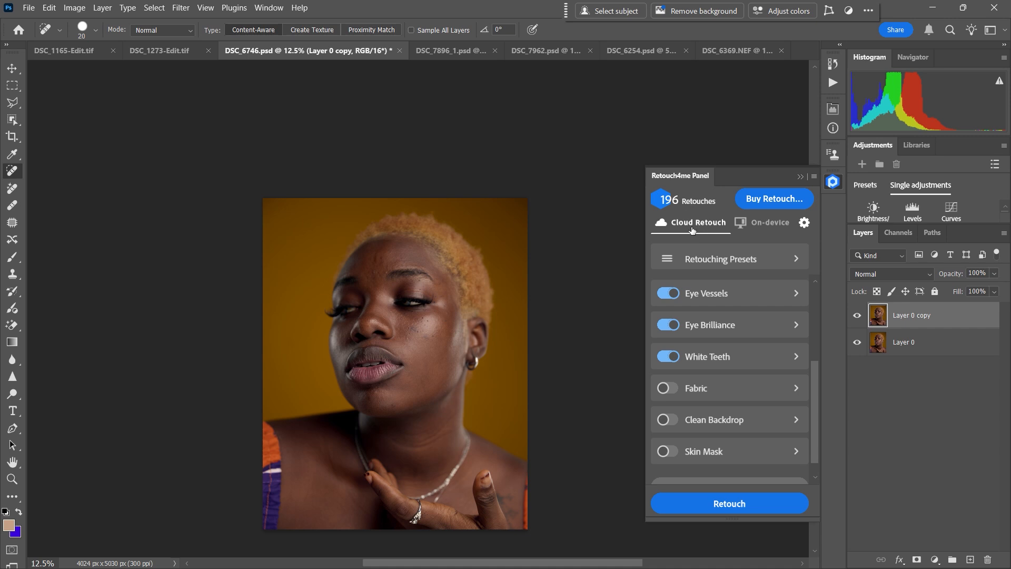
left_click(712, 506)
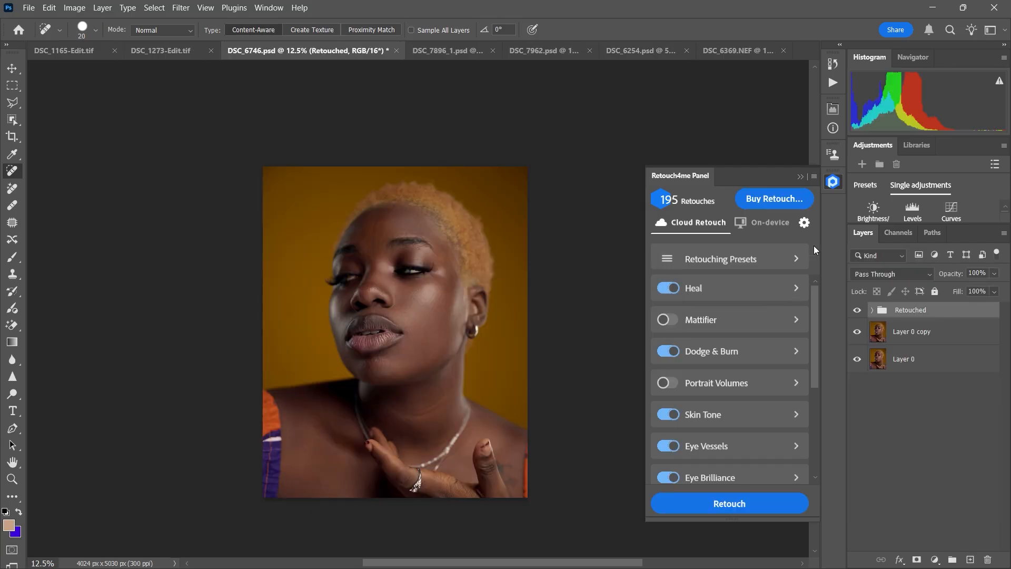
left_click(801, 176)
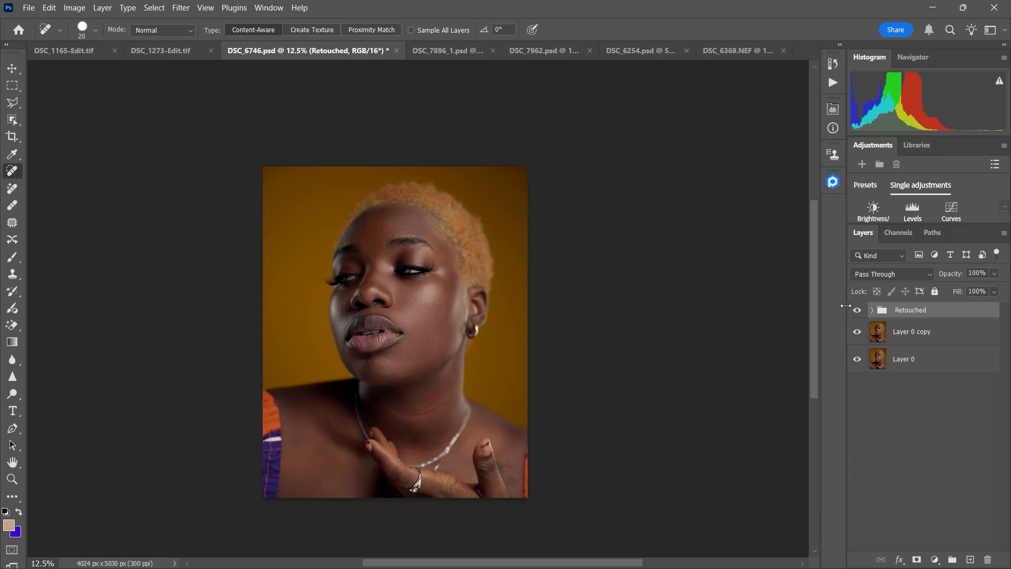
left_click(835, 183)
left_click(834, 183)
Step: Toggle the Retouched group for a before-and-after comparison, expand it and hide all the layers inside
left_click(857, 311)
left_click(857, 311)
left_click(857, 311)
left_click(873, 310)
left_click(857, 310)
left_click(857, 332)
left_click_drag(858, 332, 858, 477)
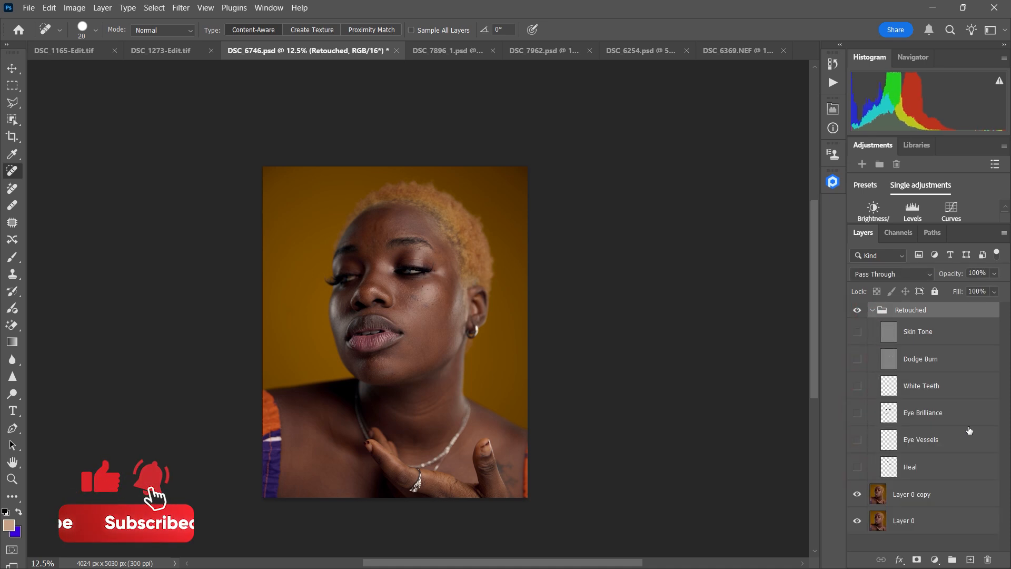
Step: Show the Heal and Eye Vessels layers in the Retouched group, toggling each to compare its effect on the face
left_click(861, 469)
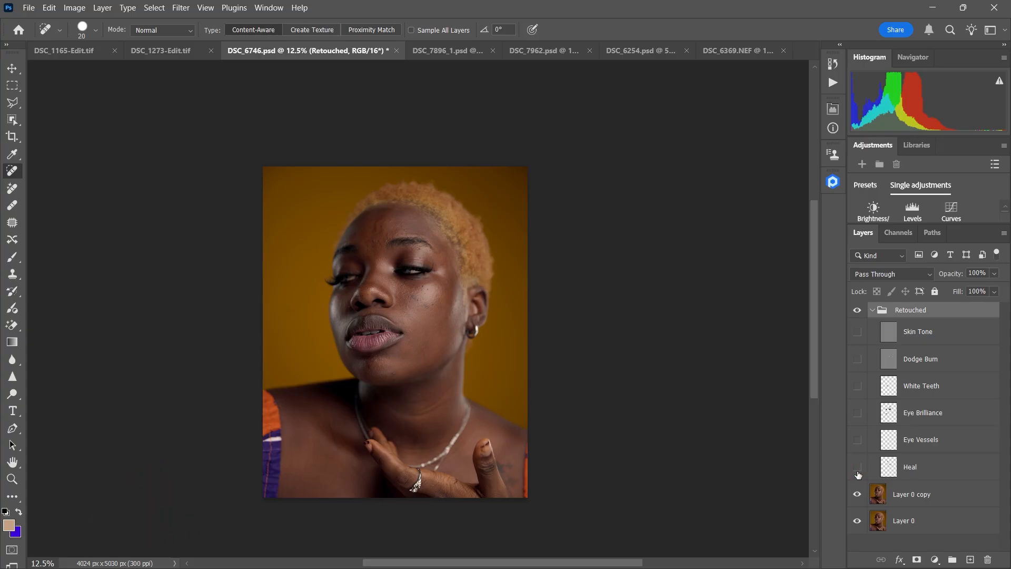
key("ctrl+shift+equal")
key("super")
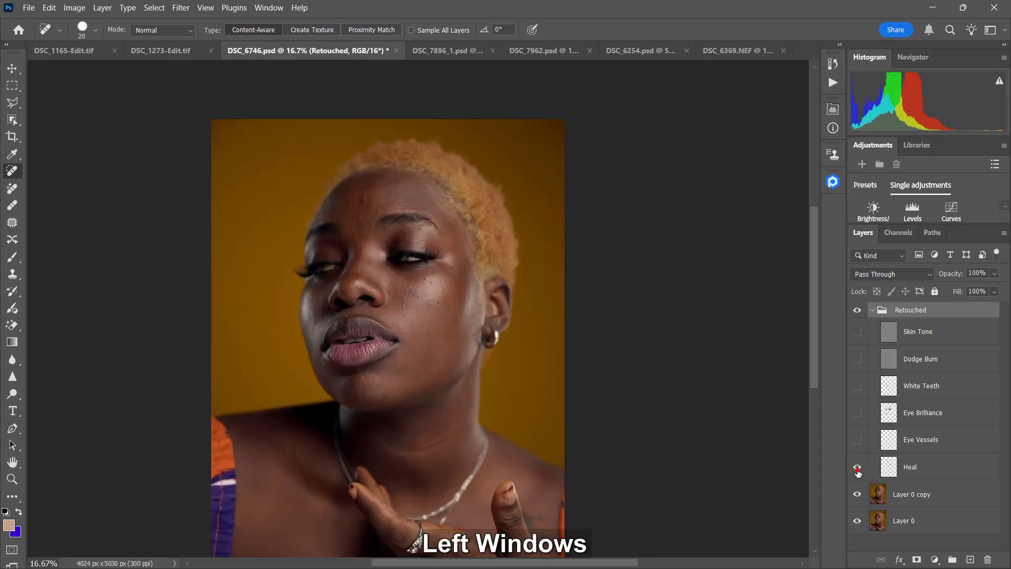
left_click(858, 469)
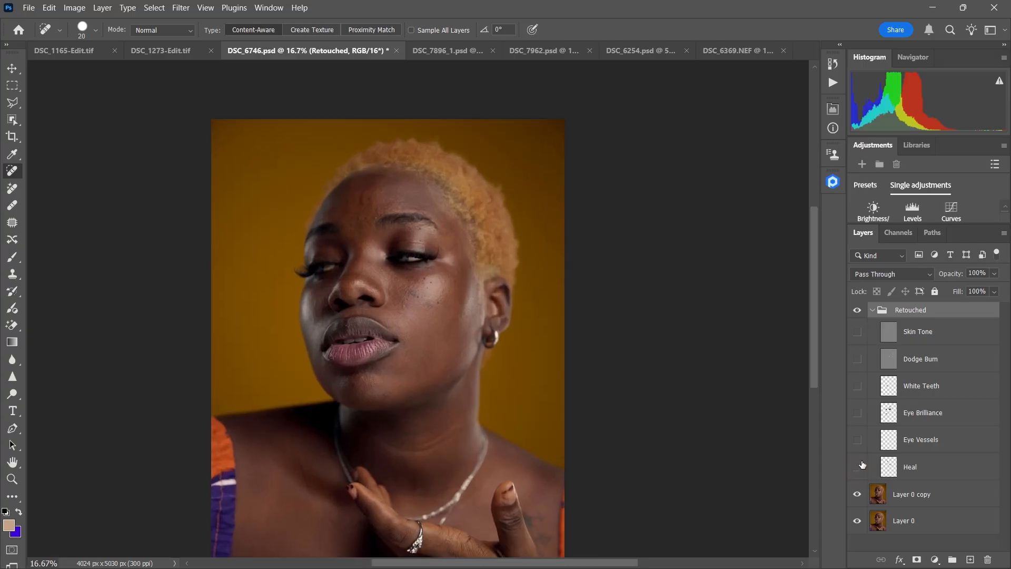
left_click(858, 440)
left_click(858, 441)
left_click(858, 441)
Step: Show the Eye Brilliance layer and toggle it repeatedly to compare its effect on the eyes up close
left_click(858, 414)
left_click(858, 414)
key("ctrl+equal")
key("ctrl+equal")
key("ctrl+equal")
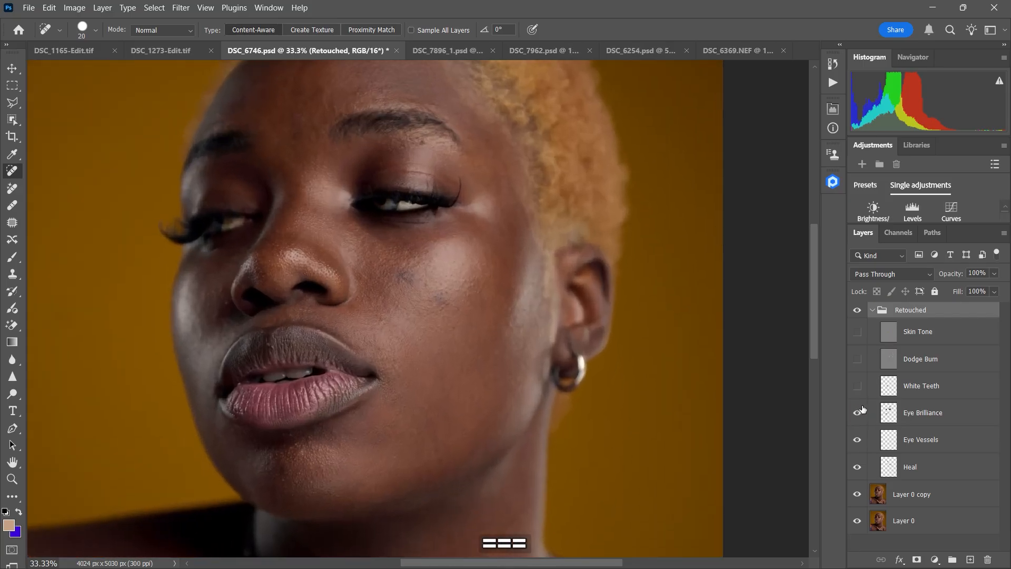
left_click(858, 416)
left_click(858, 415)
left_click(858, 415)
left_click(859, 416)
left_click(858, 417)
Step: Show the White Teeth layer in the Retouched group and toggle it to compare its effect on the mouth
key("ctrl")
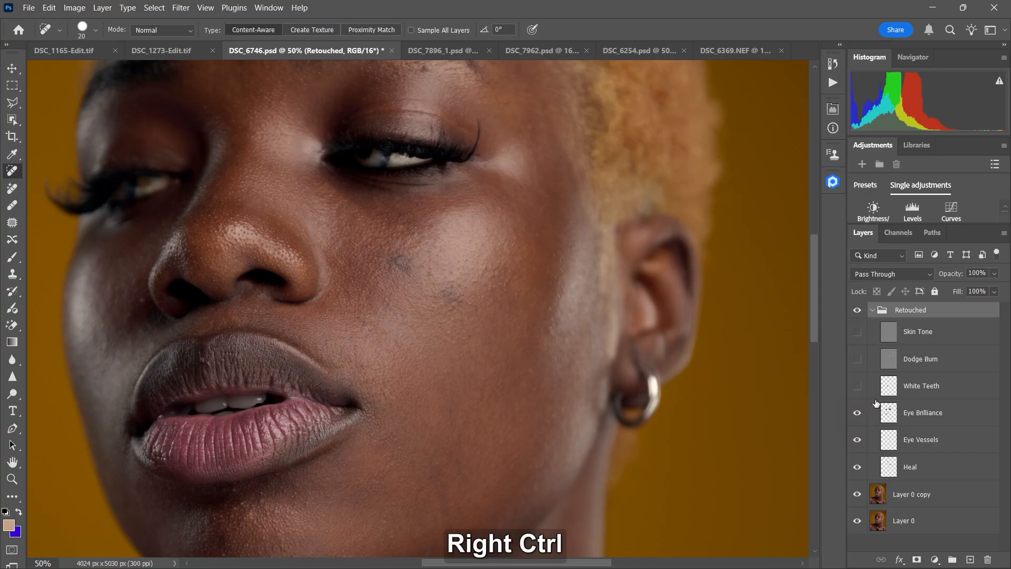
key("ctrl+minus")
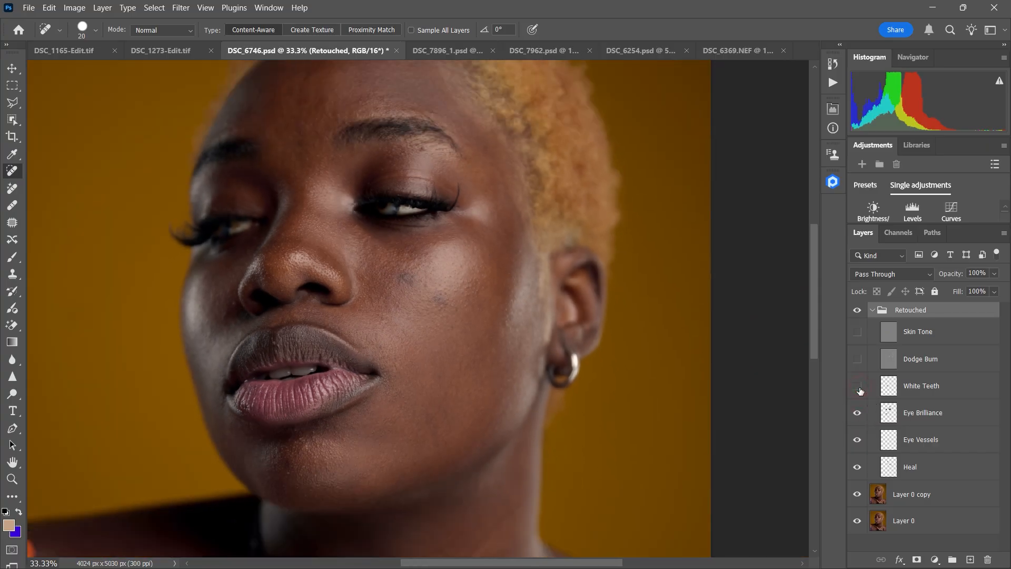
key("ctrl+plus")
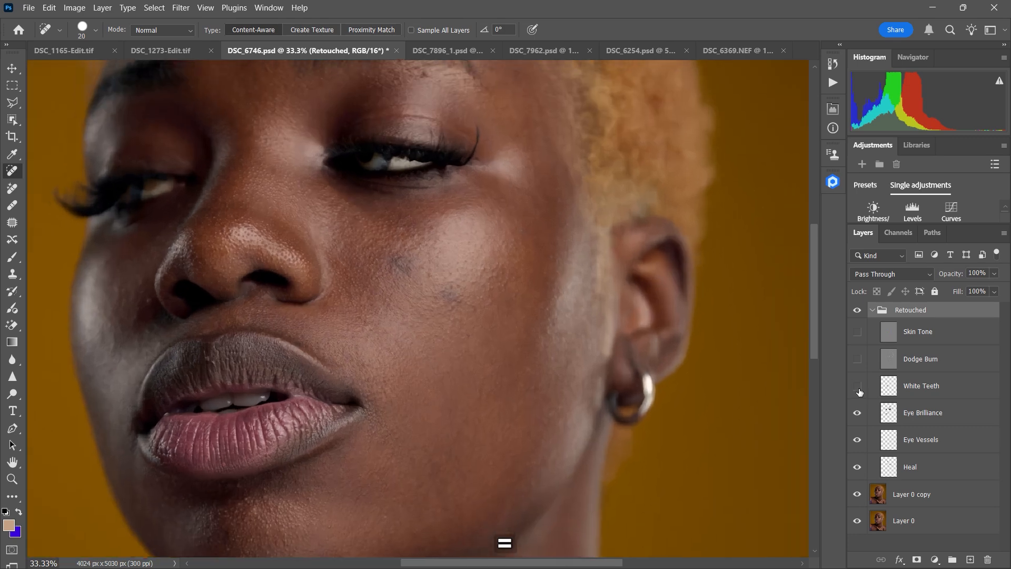
left_click(859, 387)
left_click(858, 388)
left_click(858, 388)
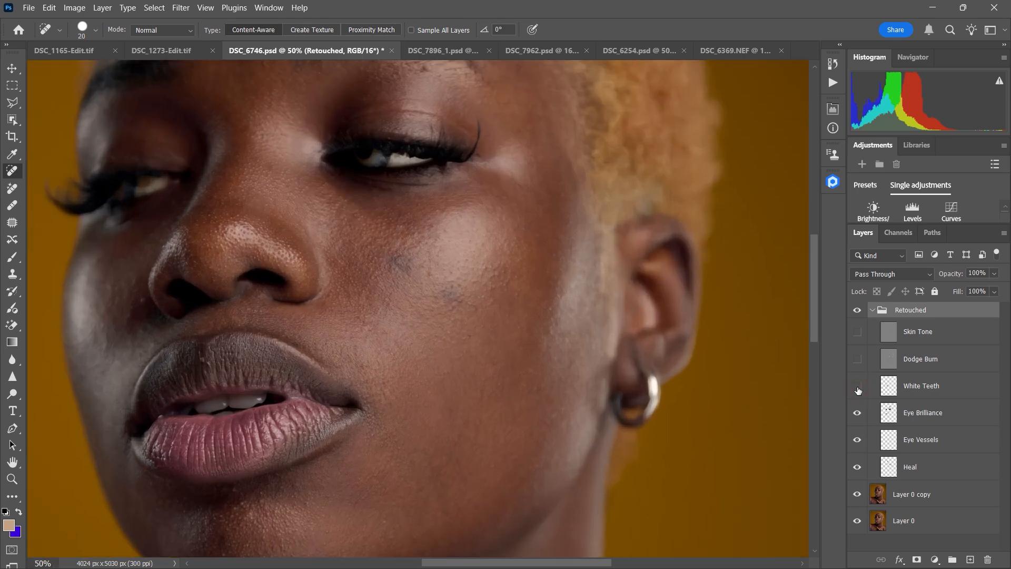
Step: Show the Dodge Burn layer and toggle it repeatedly to compare its effect on the whole portrait
key("ctrl+minus")
key("ctrl+minus")
key("ctrl+minus")
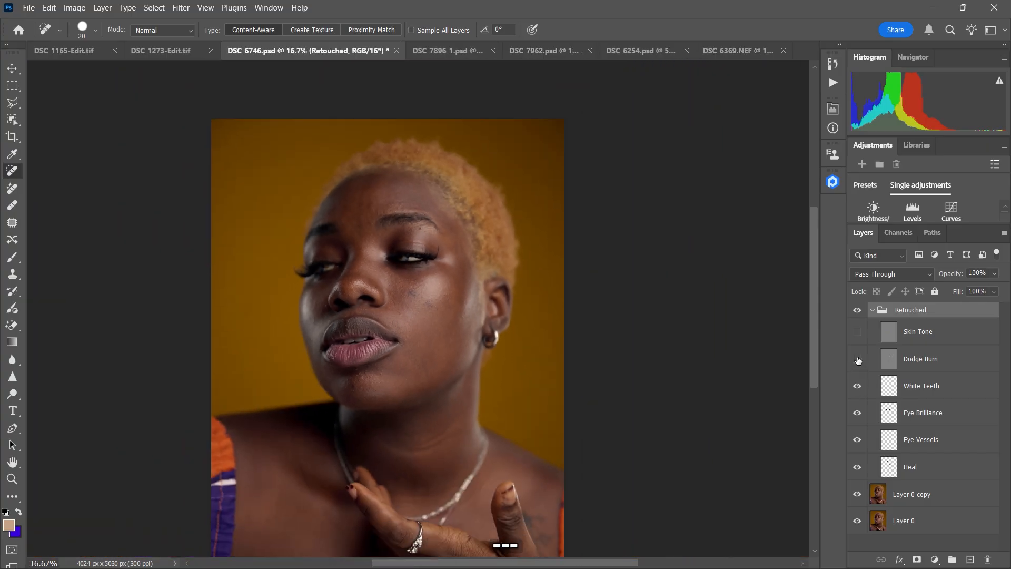
left_click(859, 360)
left_click(859, 362)
left_click(859, 363)
left_click(859, 361)
left_click(858, 360)
Step: Show the Skin Tone layer, toggling it to compare its effect, and adjust its opacity
left_click(857, 332)
left_click(857, 336)
left_click(857, 336)
left_click(924, 335)
left_click_drag(957, 276, 952, 275)
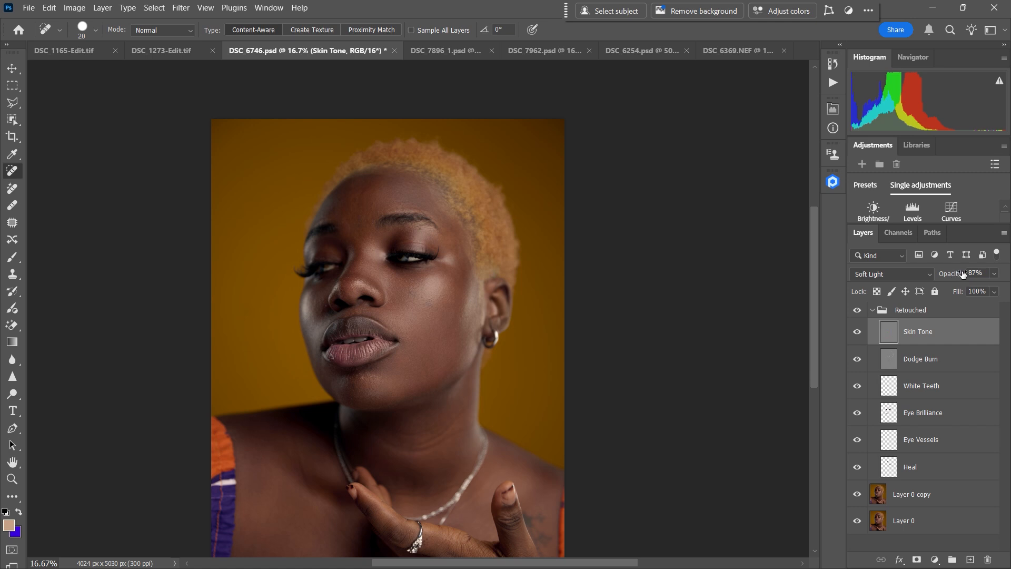
left_click_drag(959, 274, 921, 291)
left_click_drag(957, 278, 952, 277)
Step: Compare the full portrait before and after by toggling the Retouched group, and collapse the group
left_click(858, 310)
left_click(859, 311)
key("ctrl+minus")
left_click(876, 309)
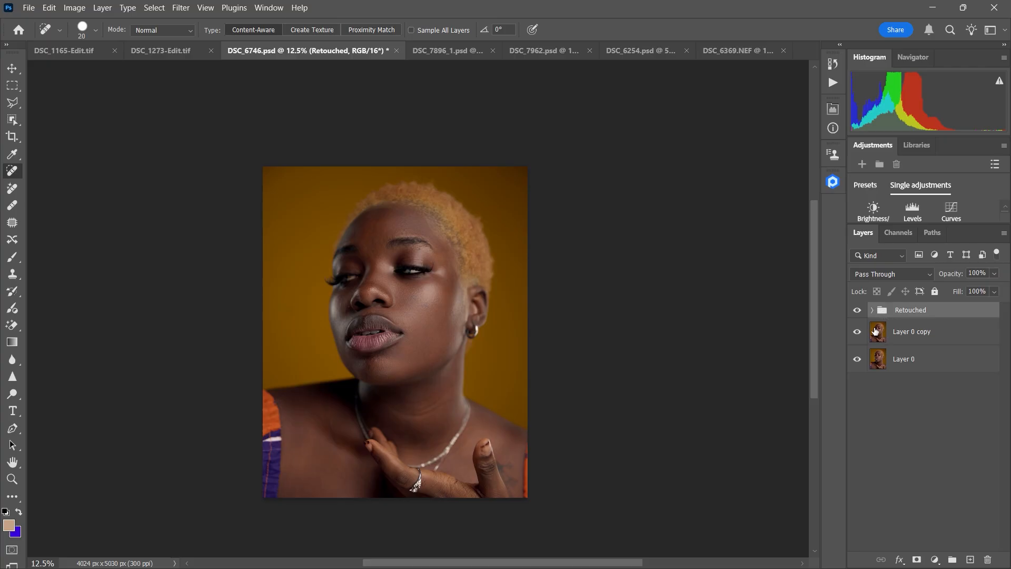
left_click(858, 311)
left_click(857, 310)
left_click(859, 315)
left_click(872, 311)
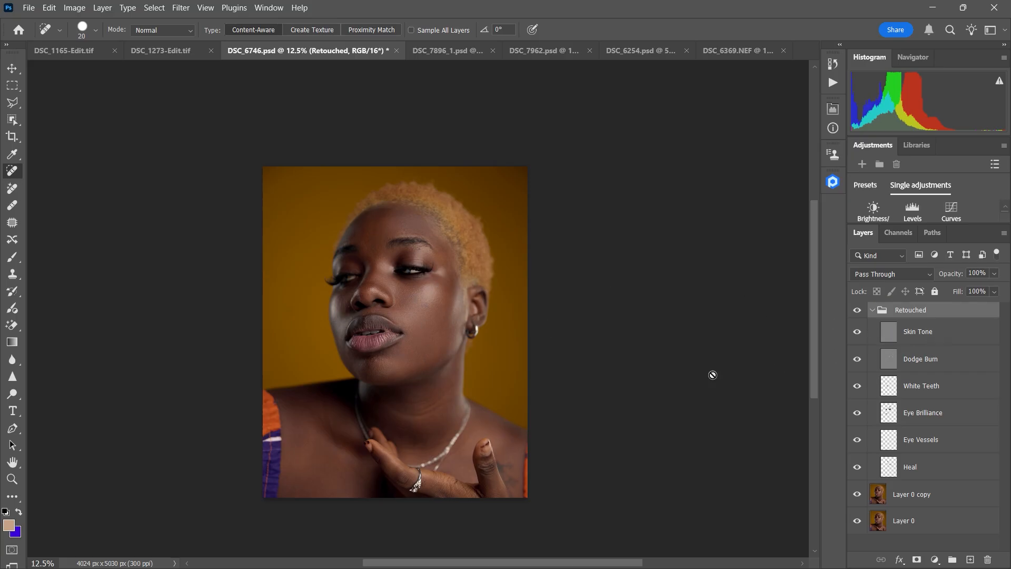
left_click(874, 312)
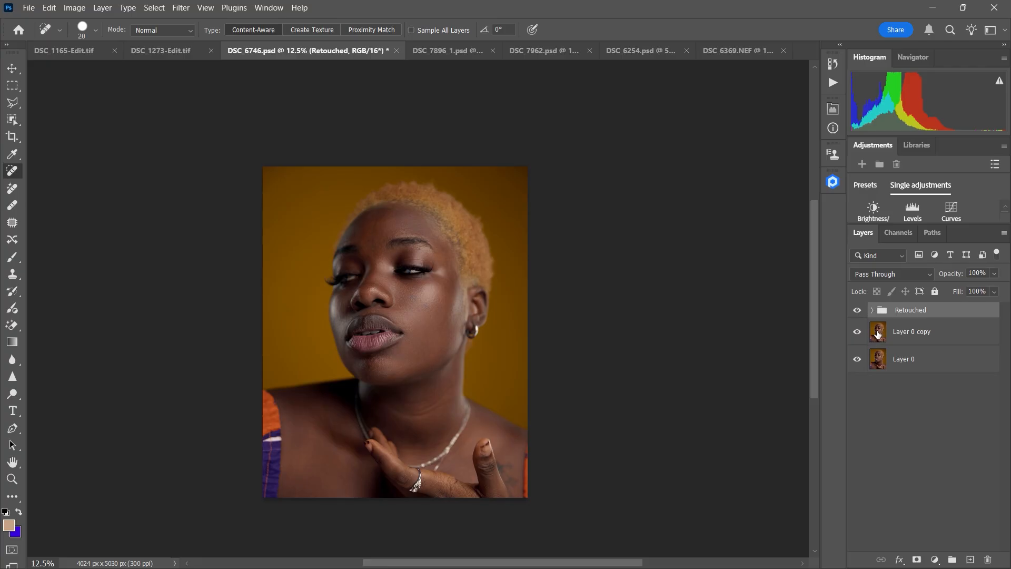
left_click(873, 311)
left_click(873, 310)
Step: Stamp all visible layers into a new layer above the Retouched group
left_click(892, 329)
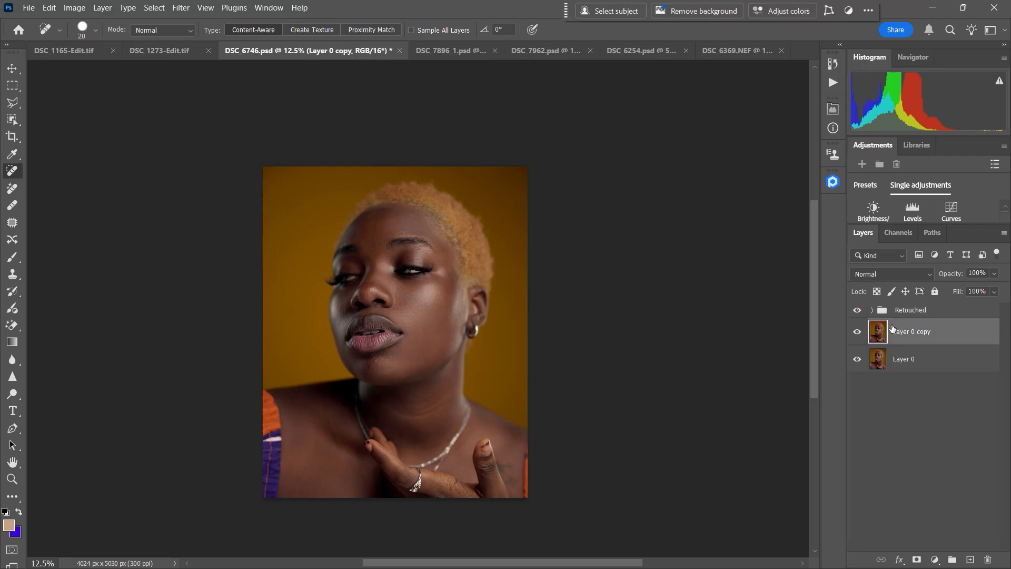
left_click(887, 311)
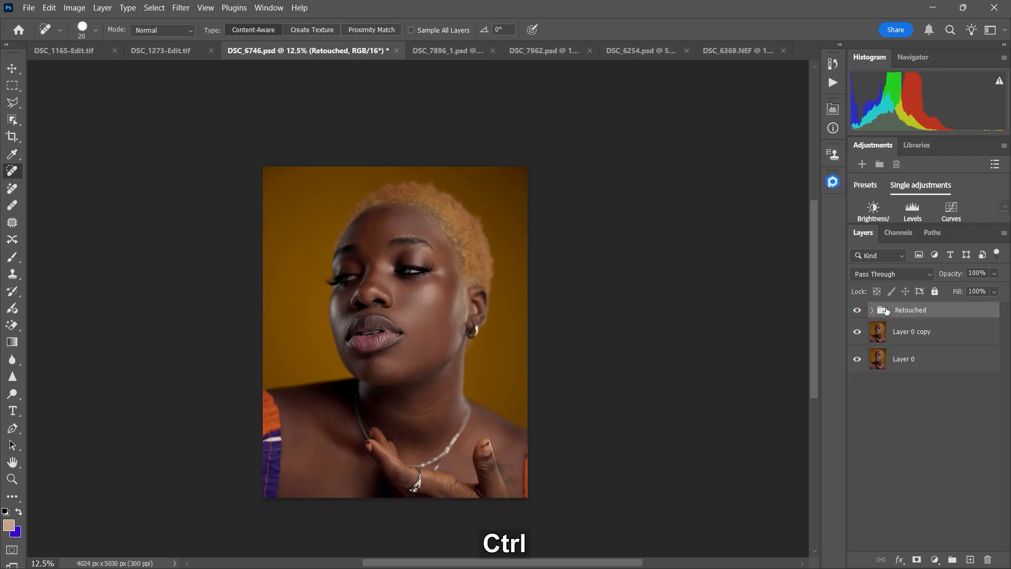
key("ctrl+shift+alt+e")
Step: Run the Advance Frequency Separation action on the stamped layer with a Gaussian Blur radius of 14 pixels
middle_click(830, 75)
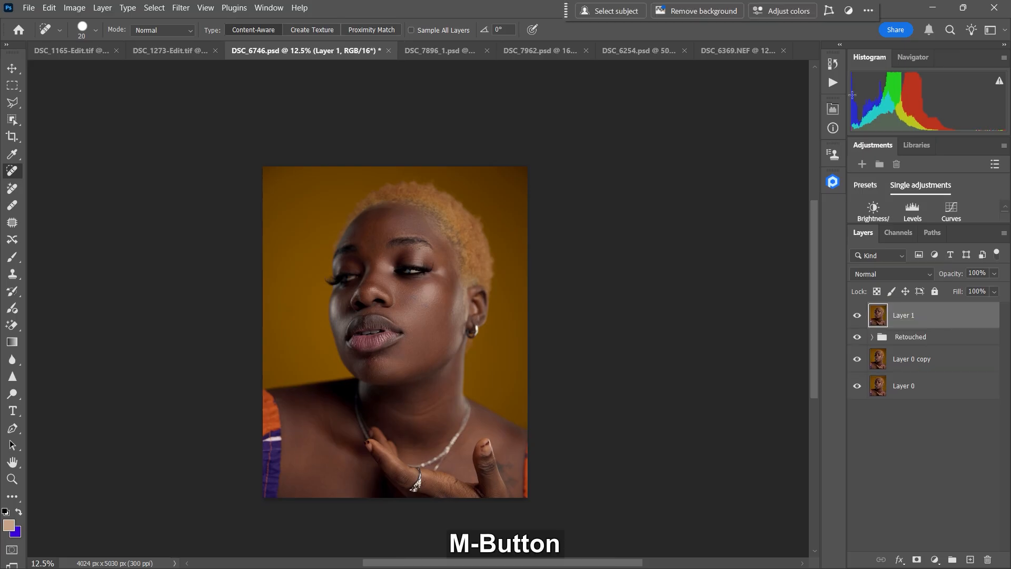
left_click(837, 87)
left_click(759, 155)
left_click(739, 208)
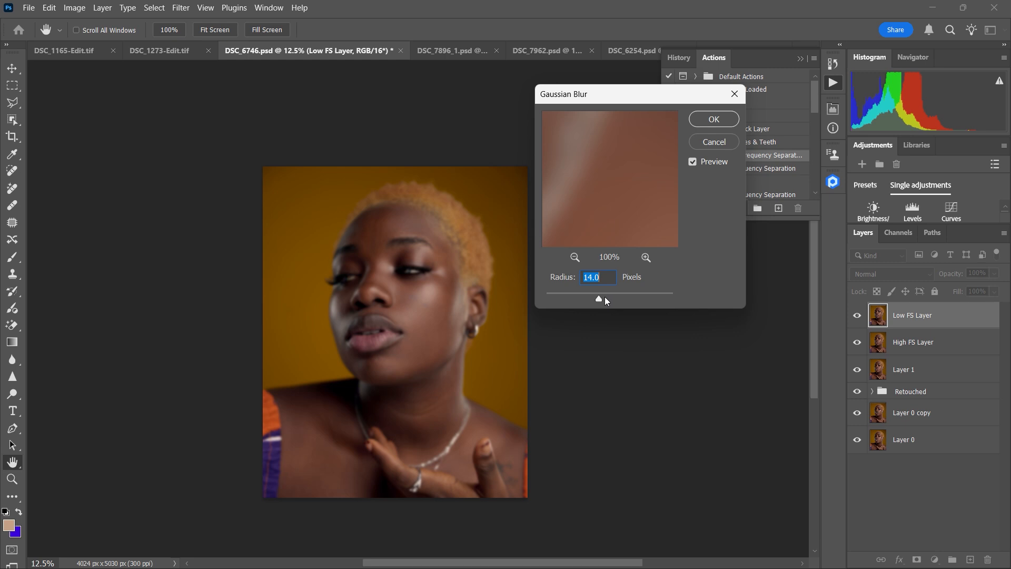
left_click(715, 119)
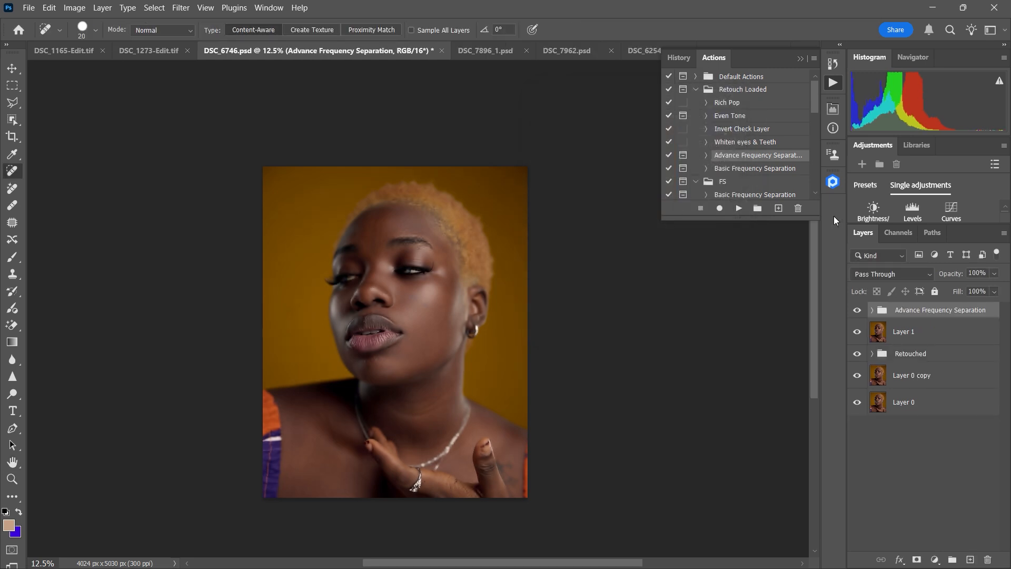
Step: Check the layers inside the Advance Frequency Separation group, then collapse and hide the group
left_click(872, 311)
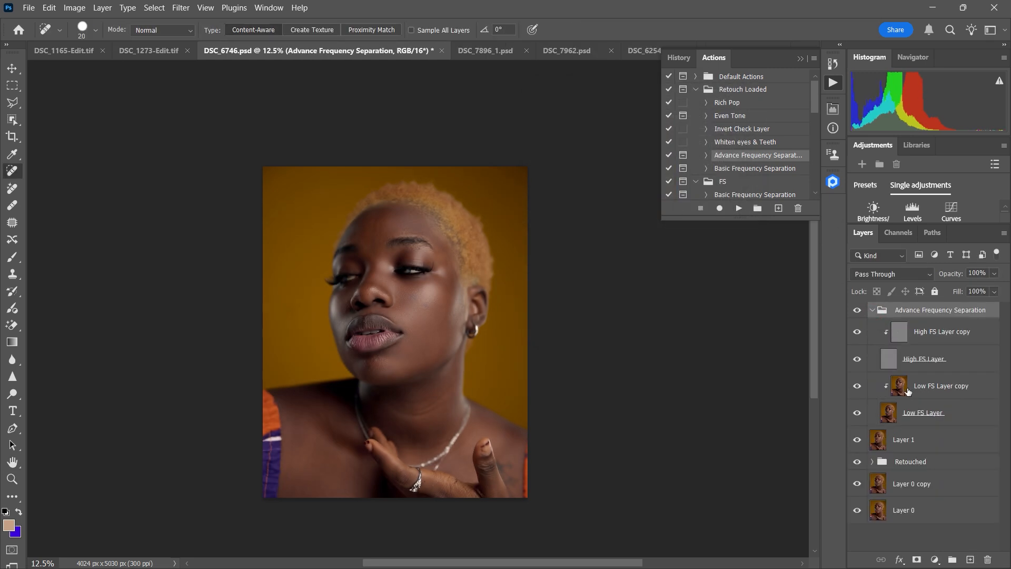
left_click(872, 311)
left_click(858, 310)
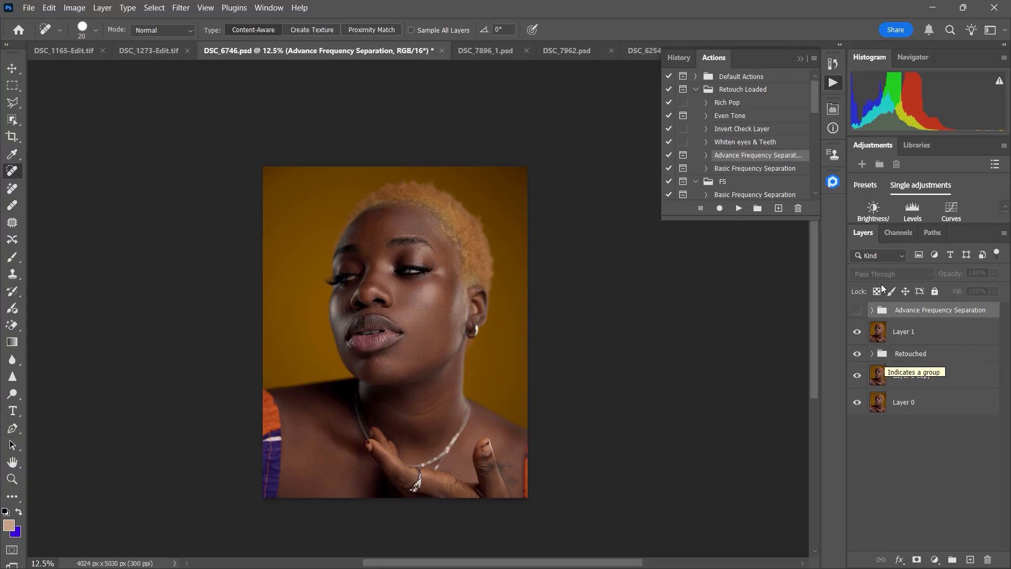
Step: Open the Retouch4me Panel and start Batch Retouching, dismissing the folder selection without choosing a folder
left_click(835, 185)
left_click_drag(817, 349, 810, 454)
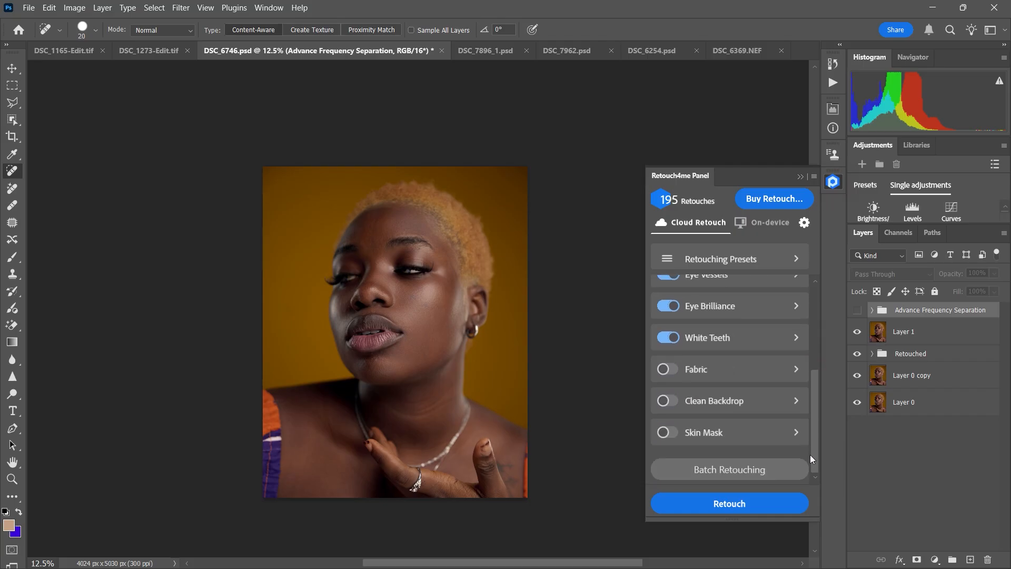
left_click(728, 470)
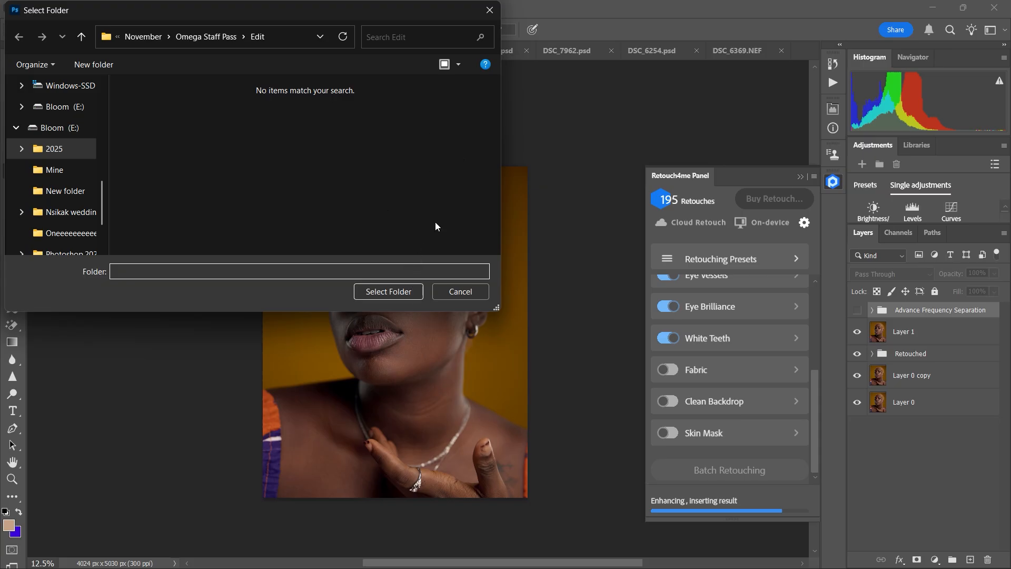
left_click(490, 11)
left_click(804, 205)
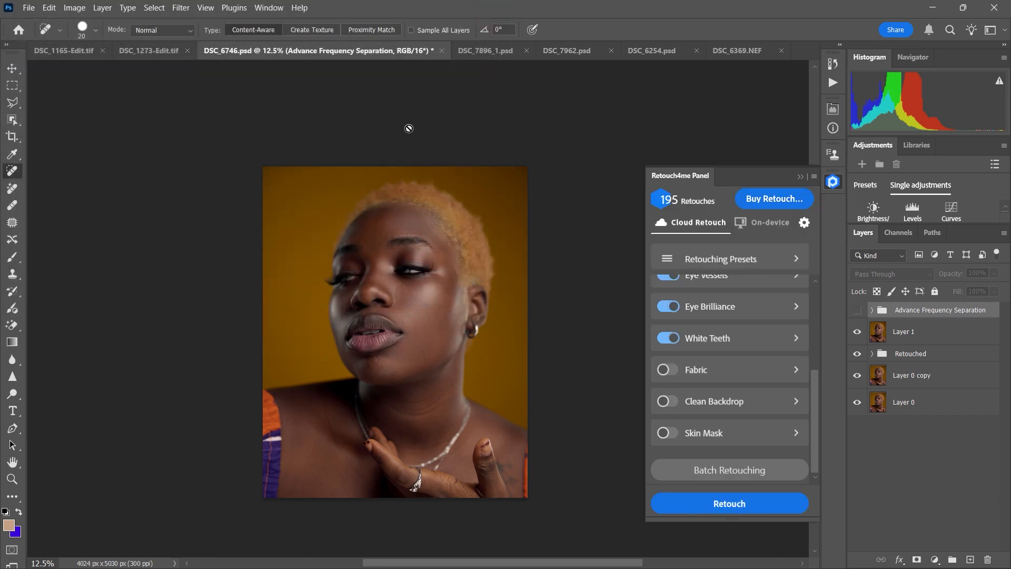
Step: Switch to DSC_1273-Edit.tif and leave only Heal and Dodge & Burn enabled for the cloud retouch
left_click(165, 55)
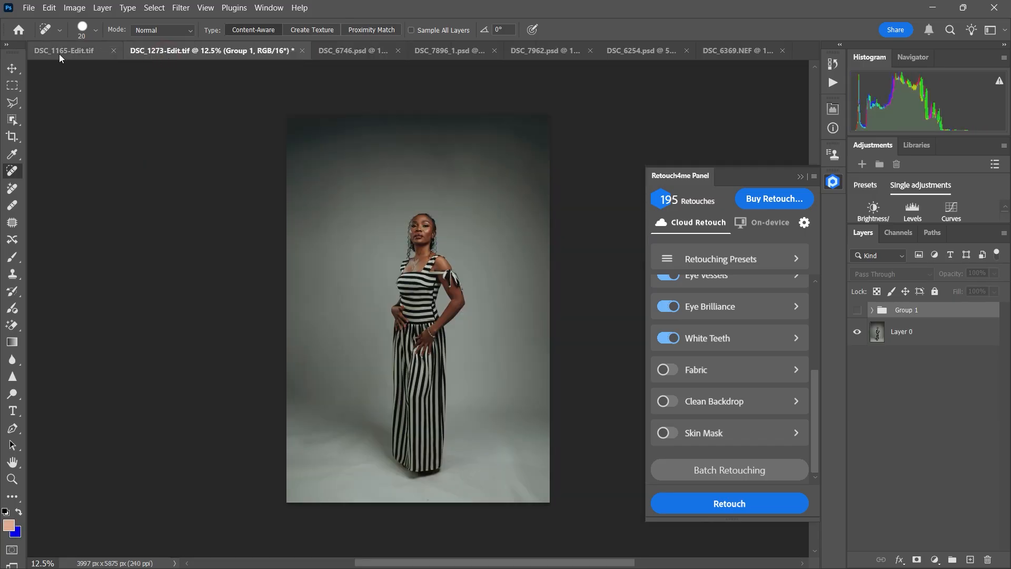
left_click(672, 338)
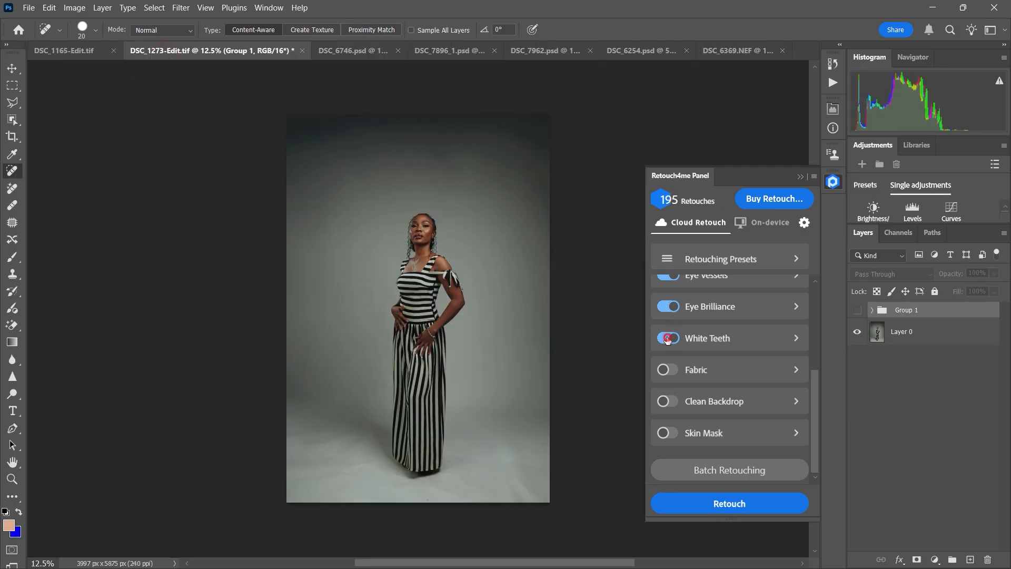
left_click(674, 307)
left_click(670, 277)
left_click_drag(814, 400, 822, 311)
left_click(665, 403)
left_click(676, 341)
left_click_drag(817, 347, 819, 319)
left_click(674, 288)
left_click(675, 296)
left_click(667, 353)
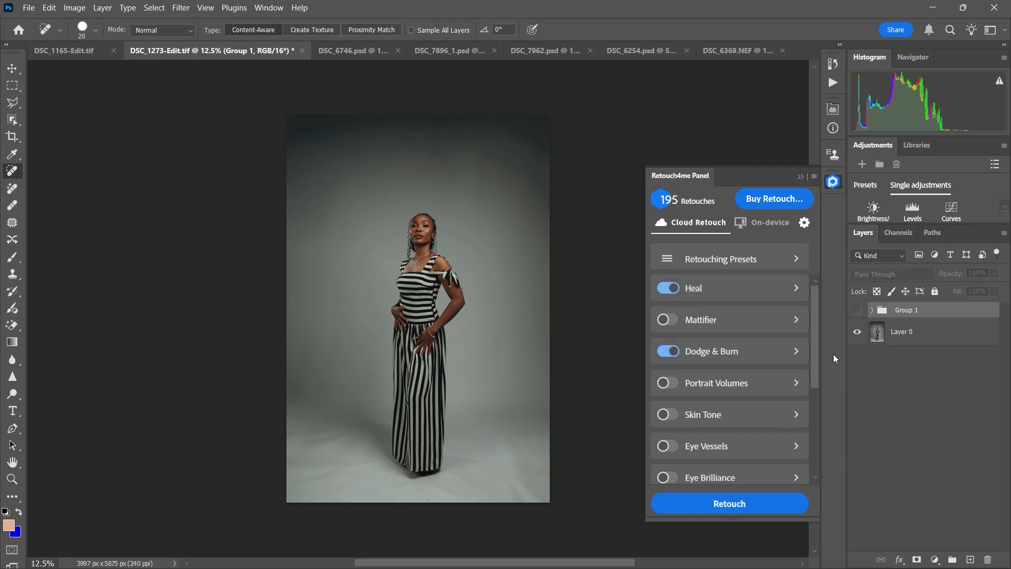
Step: Enable Fabric and Clean Backdrop as well and run the cloud retouch on the full-length photo
mouse_move(814, 367)
left_mouse_down()
mouse_move(814, 407)
mouse_move(709, 461)
left_mouse_up()
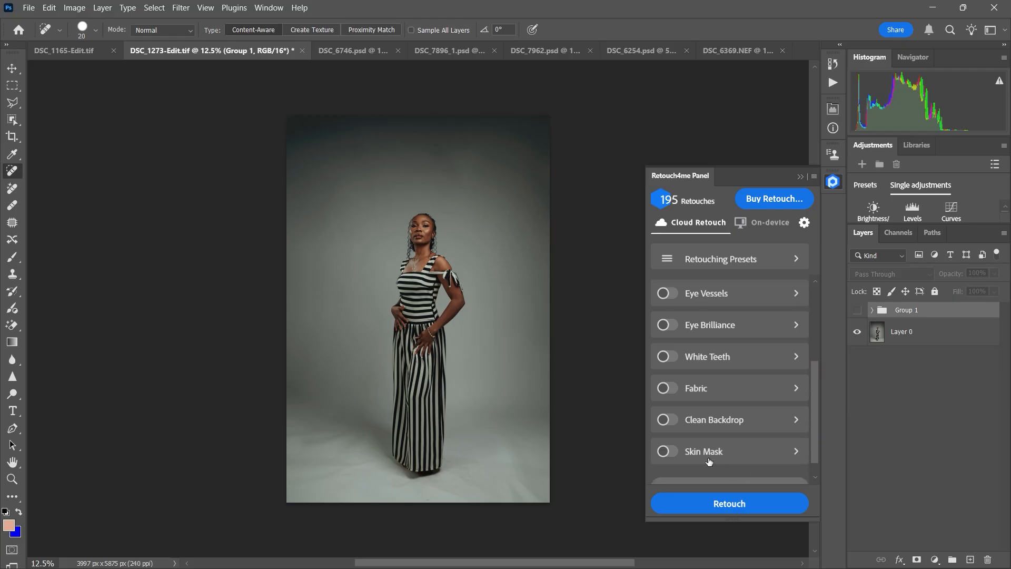
left_click(668, 388)
left_click(669, 420)
scroll(810, 388, "down", 1)
left_click(728, 504)
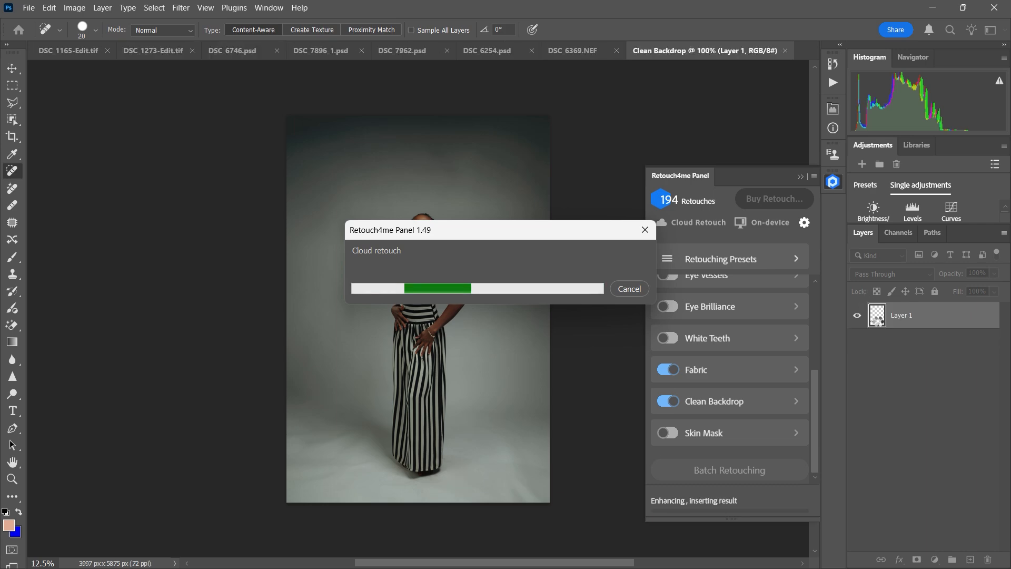
Step: Expand the new Retouched group and toggle it to compare the full-length photo before and after
left_click(873, 311)
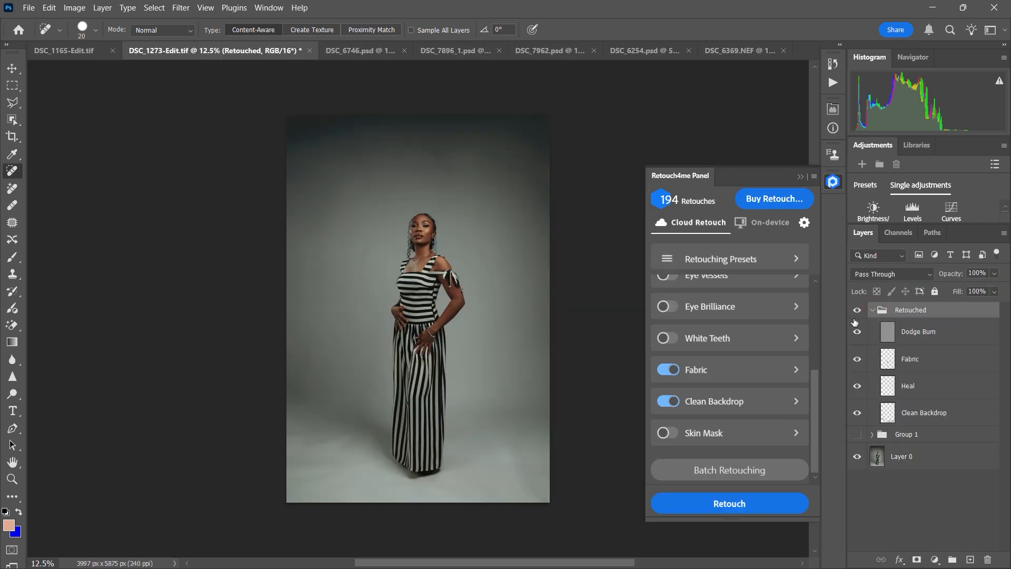
left_click(859, 312)
left_click(859, 313)
left_click(861, 316)
left_click(863, 317)
Step: Collapse the Retouch4me Panel and toggle the Retouched group again with the whole photo in view
key("ctrl+plus")
key("ctrl+plus")
key("ctrl+plus")
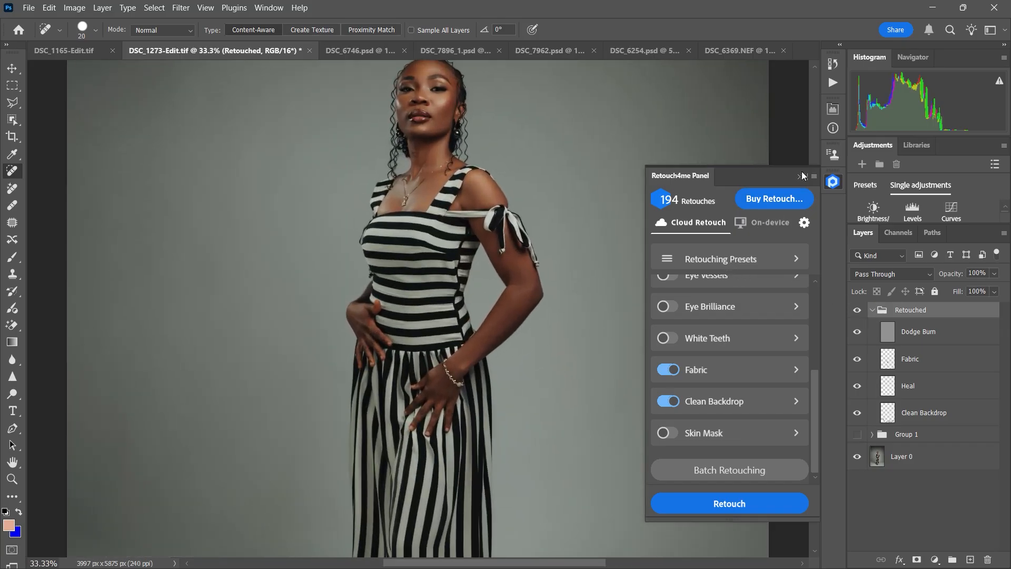
left_click(803, 174)
key("ctrl+minus")
key("ctrl+minus")
key("ctrl+minus")
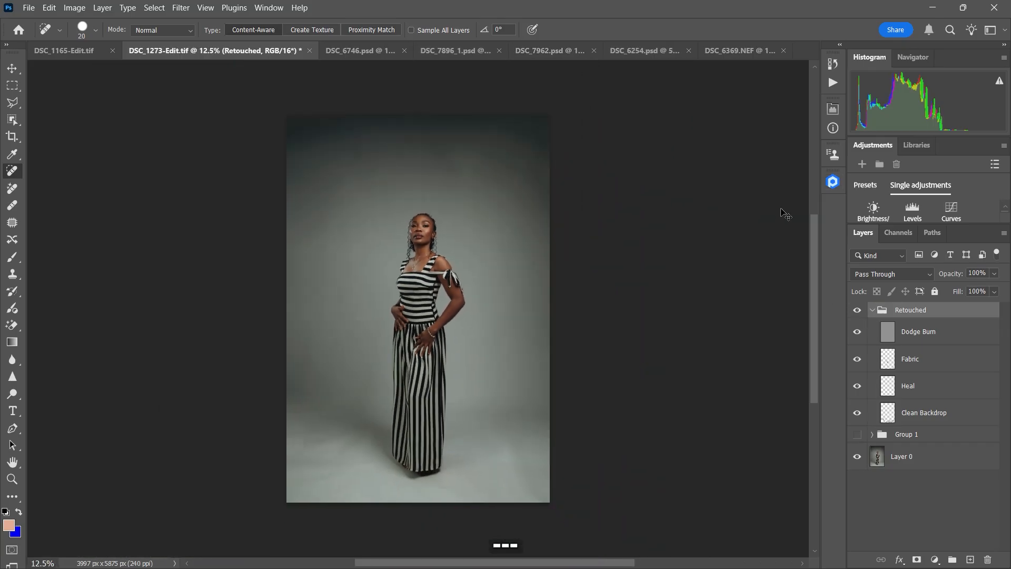
key("super")
key("ctrl")
left_click(857, 311)
left_click(858, 311)
Step: Toggle the Retouched group to compare its effect on the woman's face and upper body up close
key("ctrl+plus")
key("ctrl+plus")
key("ctrl+plus")
key("ctrl+plus")
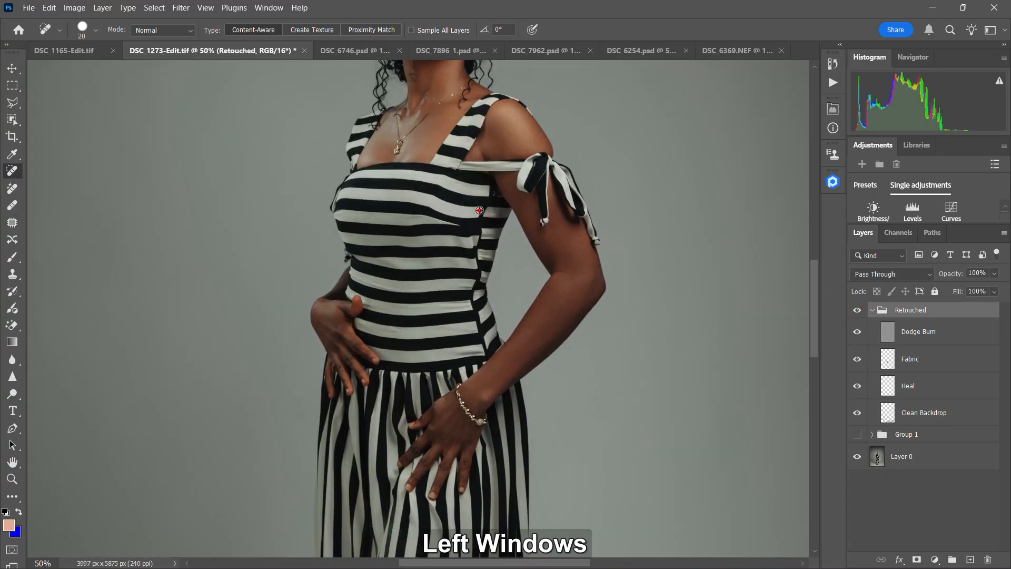
left_click(480, 210, "alt")
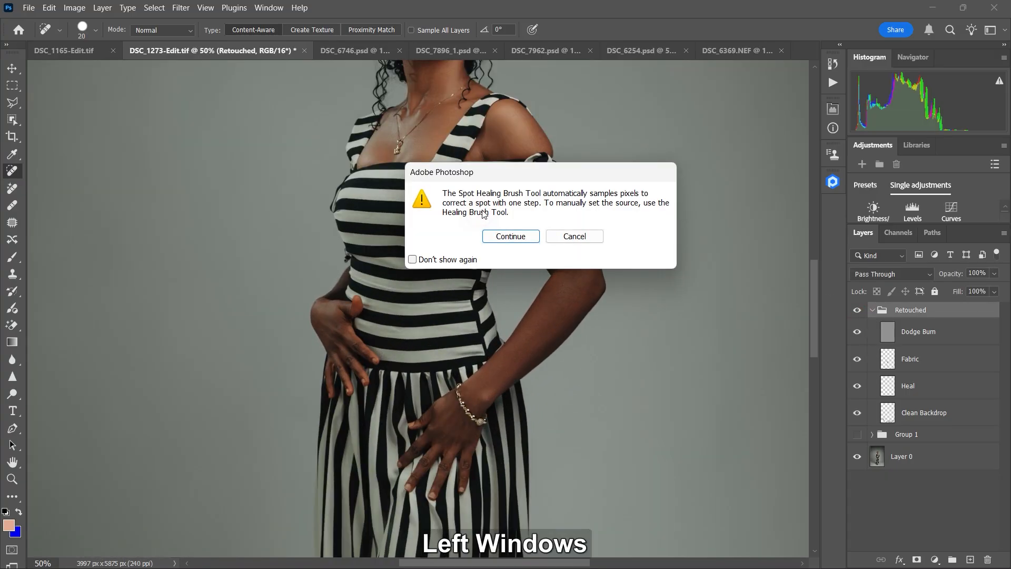
left_click(579, 237)
mouse_move(536, 227)
left_mouse_down()
mouse_move(484, 398)
mouse_move(508, 477)
left_mouse_up()
left_click(856, 312)
left_click(856, 313)
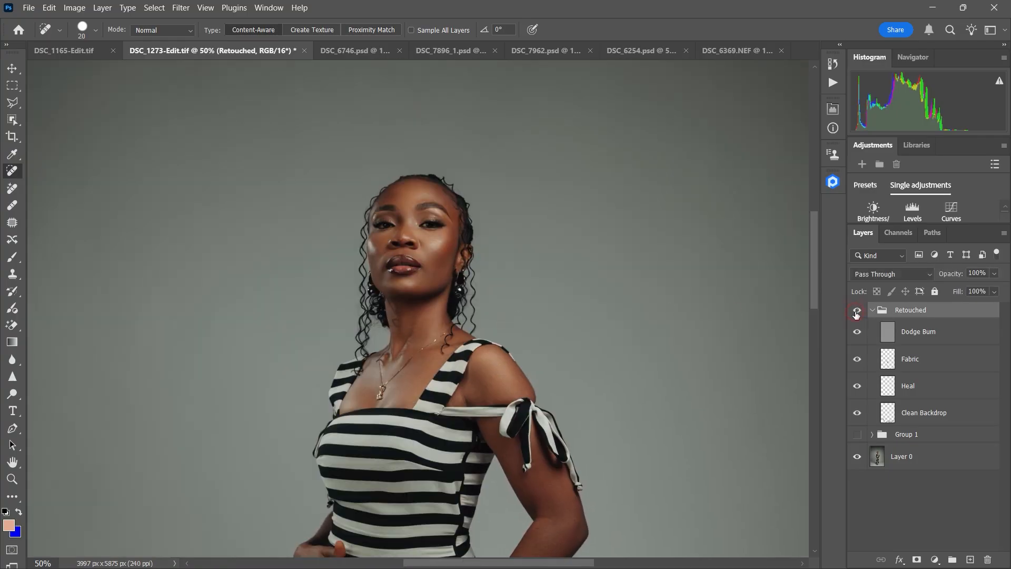
Step: Toggle the Dodge Burn layer repeatedly to compare its effect on the skin up close
key("ctrl+=")
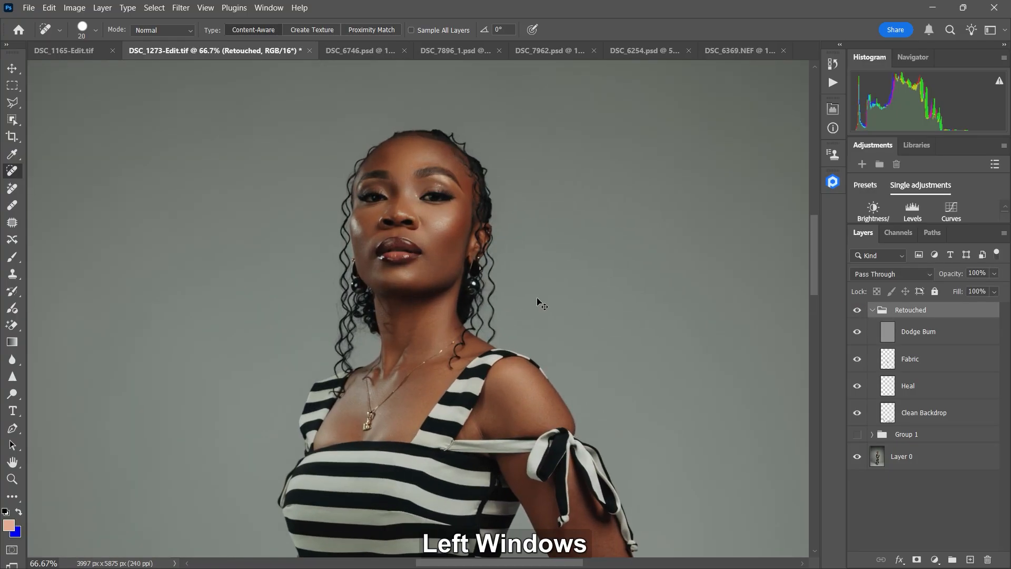
left_click(858, 333)
left_click(856, 335)
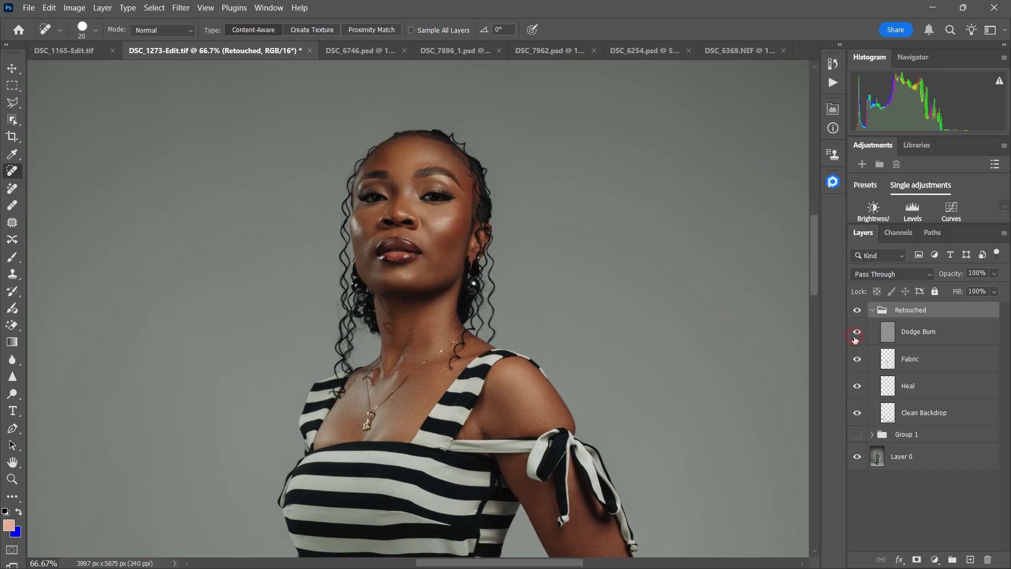
left_click(856, 337)
left_click(856, 339)
left_click(856, 342)
left_click(858, 331)
left_click(857, 333)
Step: Toggle the Fabric layer while moving down the striped dress to compare its effect on the creases
key("ctrl+minus")
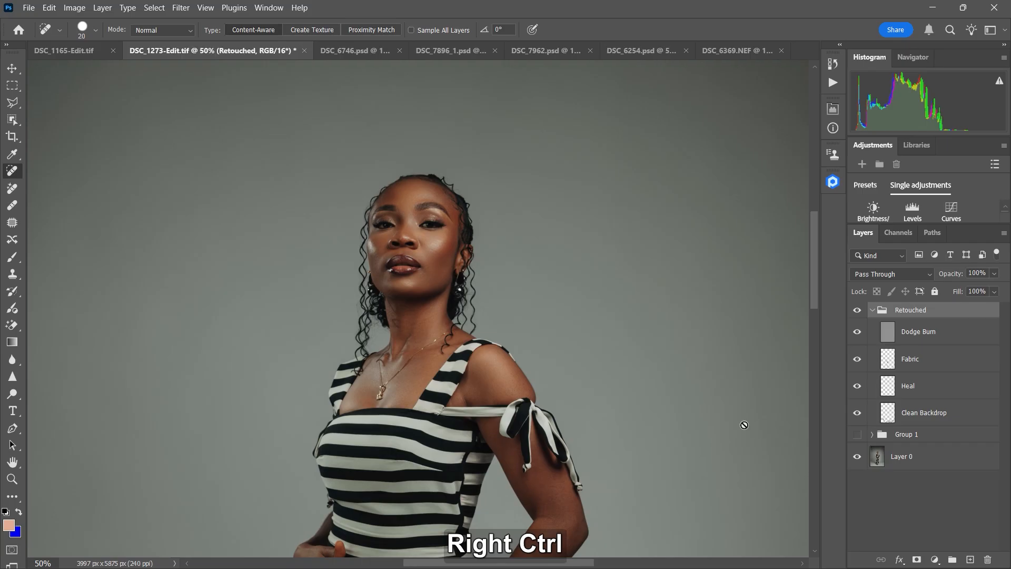
left_click_drag(693, 441, 732, 301)
left_click(855, 361)
left_click(855, 361)
left_click_drag(664, 433, 686, 364)
left_click(858, 359)
left_click(857, 358)
left_click_drag(711, 406, 718, 348)
left_click(857, 360)
left_click(858, 360)
left_click_drag(704, 404, 739, 335)
left_click_drag(732, 403, 728, 368)
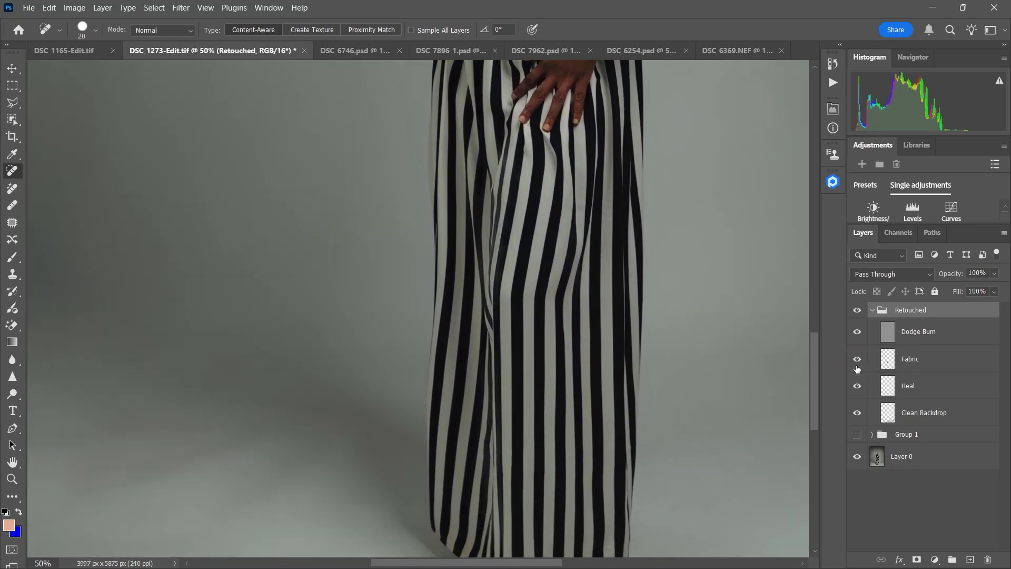
Step: Toggle the Heal layer to compare its effect on the woman's face and neck up close
left_click_drag(741, 305, 709, 453)
left_click_drag(735, 305, 726, 438)
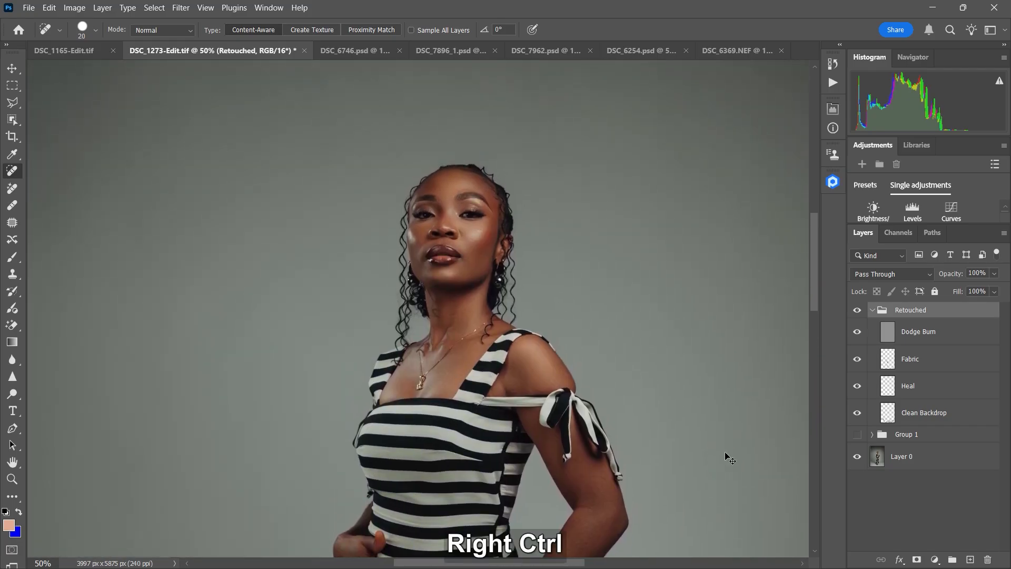
key("ctrl+1")
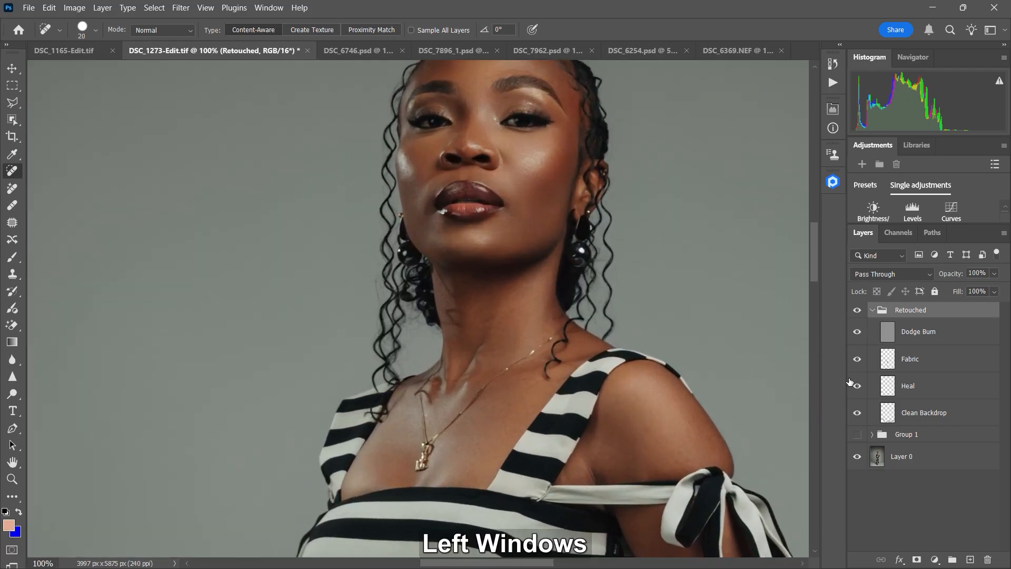
left_click(859, 387)
left_click_drag(670, 334, 659, 427)
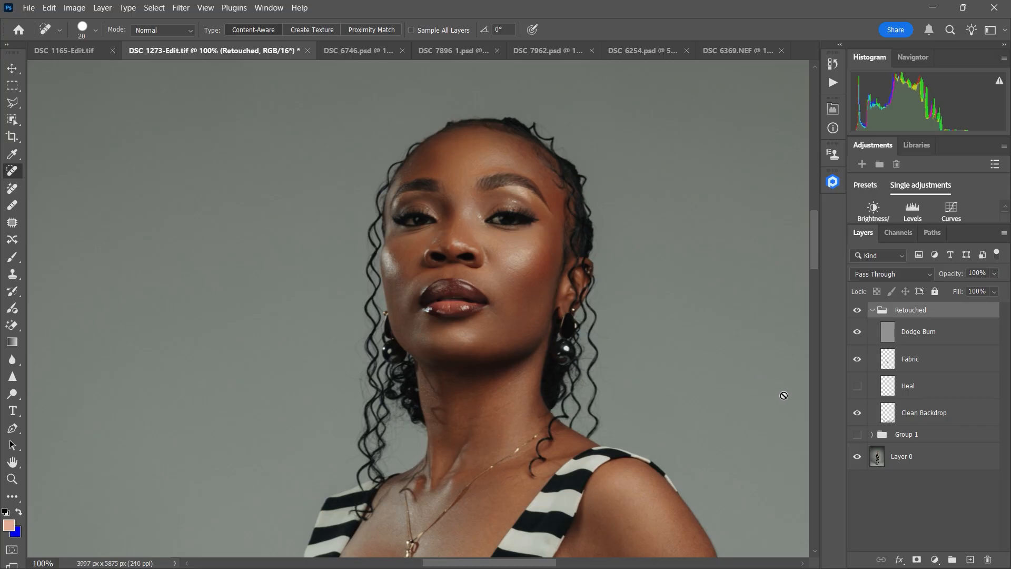
left_click(859, 388)
left_click(859, 391)
Step: Toggle the Clean Backdrop layer to compare its effect on the floor around the dress hem
key("ctrl+minus")
key("ctrl+minus")
key("ctrl+minus")
key("ctrl+minus")
key("ctrl+minus")
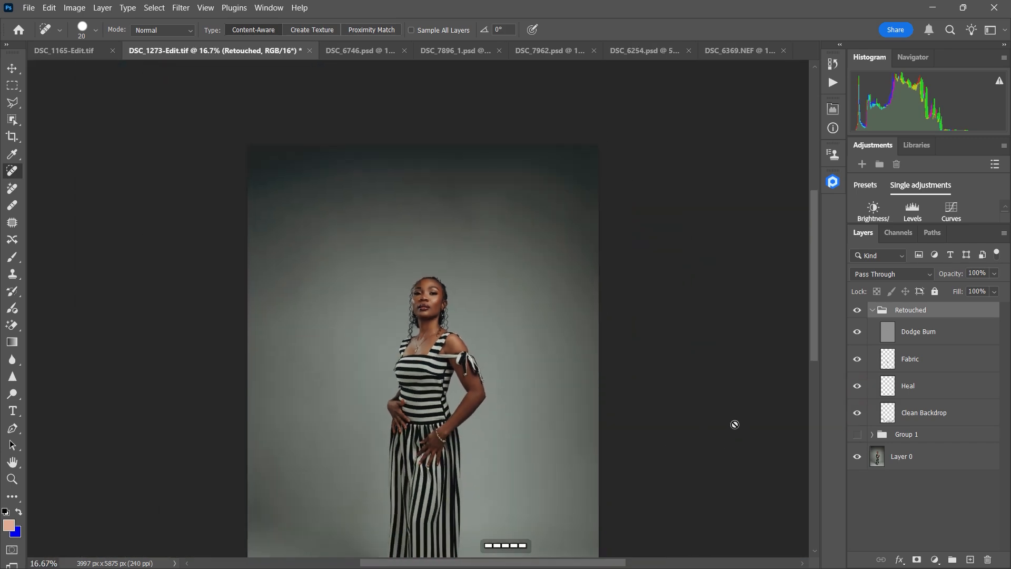
key("space")
left_click_drag(735, 424, 713, 318)
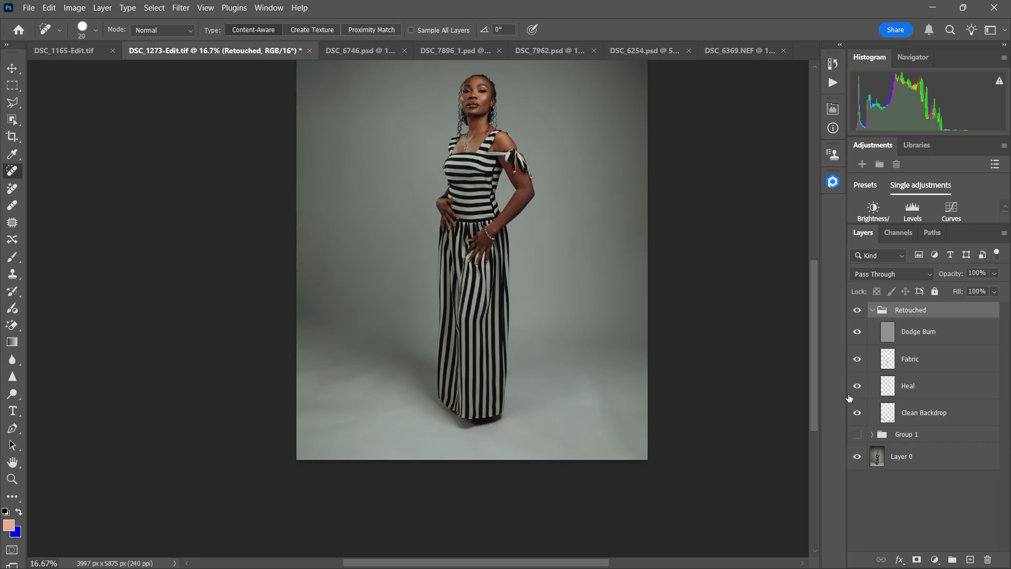
key("ctrl+equal")
key("ctrl+equal")
key("space")
left_click_drag(770, 452, 680, 324)
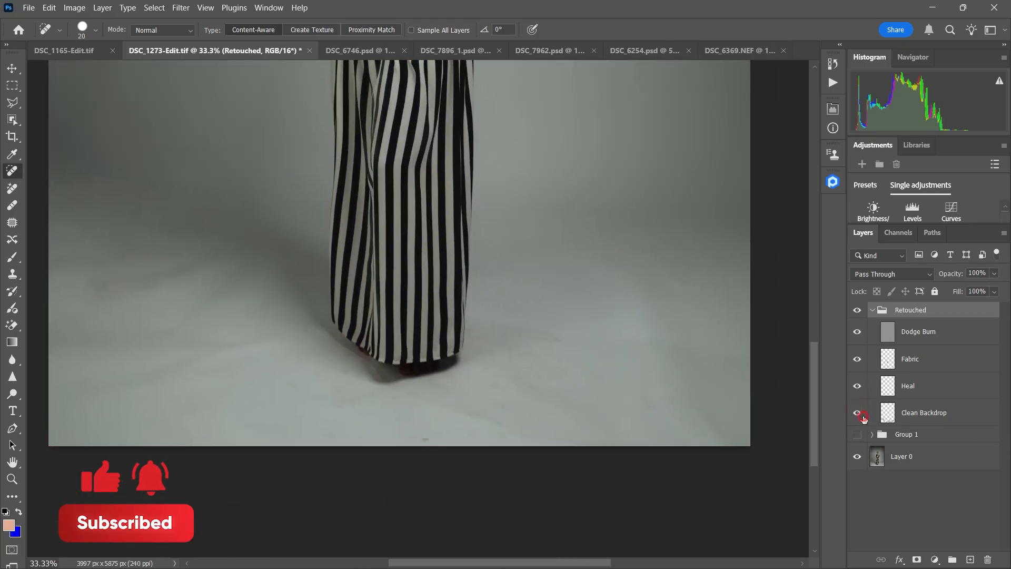
key("ctrl+equal")
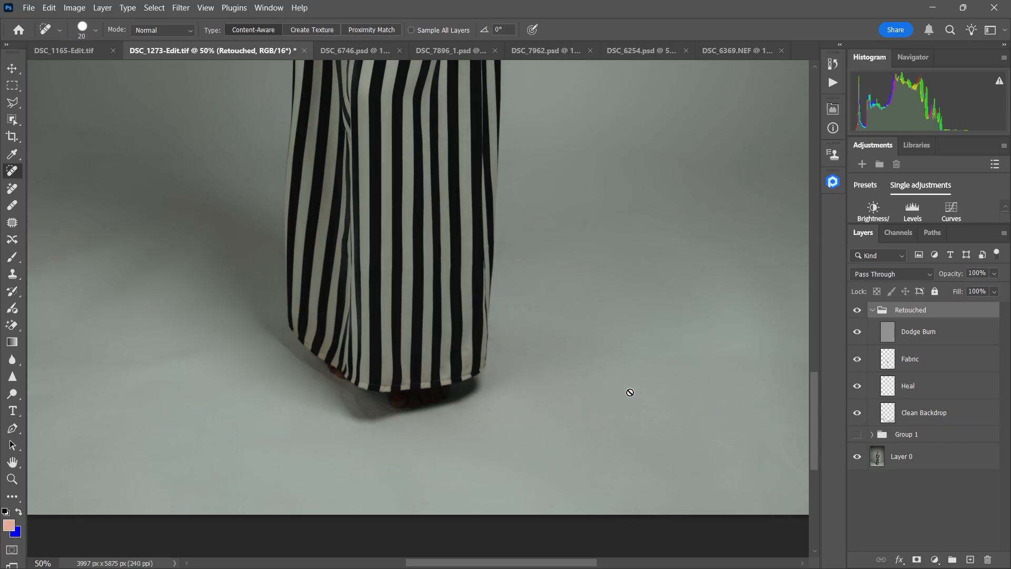
Step: Hide the Clean Backdrop layer and brush over the floor creases beside the dress on Layer 0
left_click(857, 415)
left_click(879, 457)
left_click_drag(544, 410, 590, 431)
mouse_move(568, 425)
left_mouse_down()
mouse_move(641, 416)
mouse_move(559, 424)
mouse_move(615, 412)
left_mouse_up()
mouse_move(594, 420)
left_mouse_down()
mouse_move(587, 432)
mouse_move(608, 448)
mouse_move(588, 456)
left_mouse_up()
Step: Repair the floor creases beside the dress on Layer 0 with the Patch tool and clear the selection
left_click(11, 222)
left_click_drag(593, 437, 647, 433)
mouse_move(662, 380)
left_mouse_down()
mouse_move(602, 407)
mouse_move(632, 403)
left_mouse_up()
left_click_drag(622, 391, 662, 382)
left_click_drag(612, 339, 607, 364)
left_click_drag(618, 353, 657, 352)
mouse_move(560, 356)
left_mouse_down()
mouse_move(576, 356)
mouse_move(570, 393)
mouse_move(545, 413)
mouse_move(686, 419)
left_mouse_up()
left_click(623, 395)
left_click(683, 404)
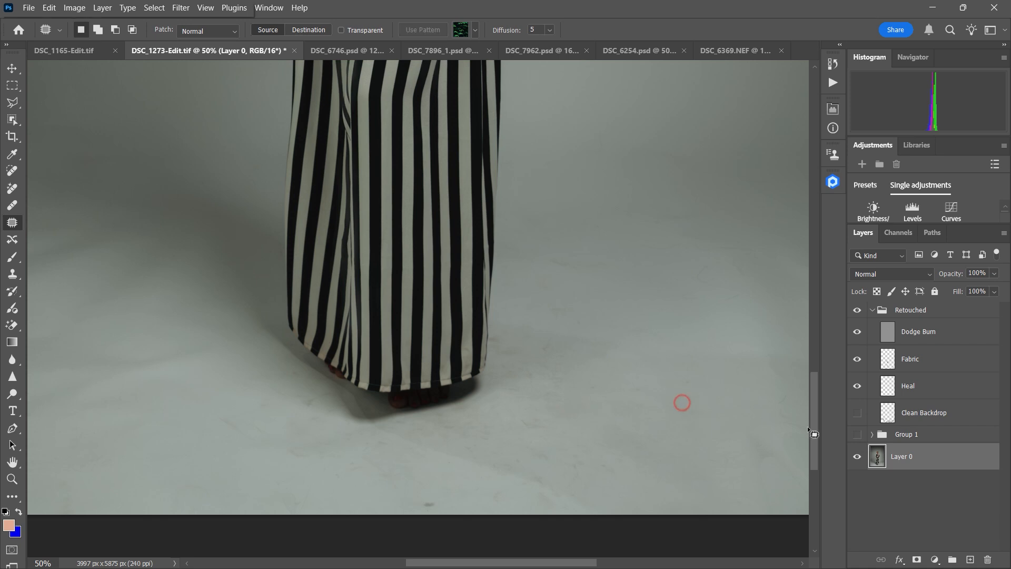
Step: Show the Clean Backdrop layer again and check the cleaned floor with the full figure in view
left_click(859, 414)
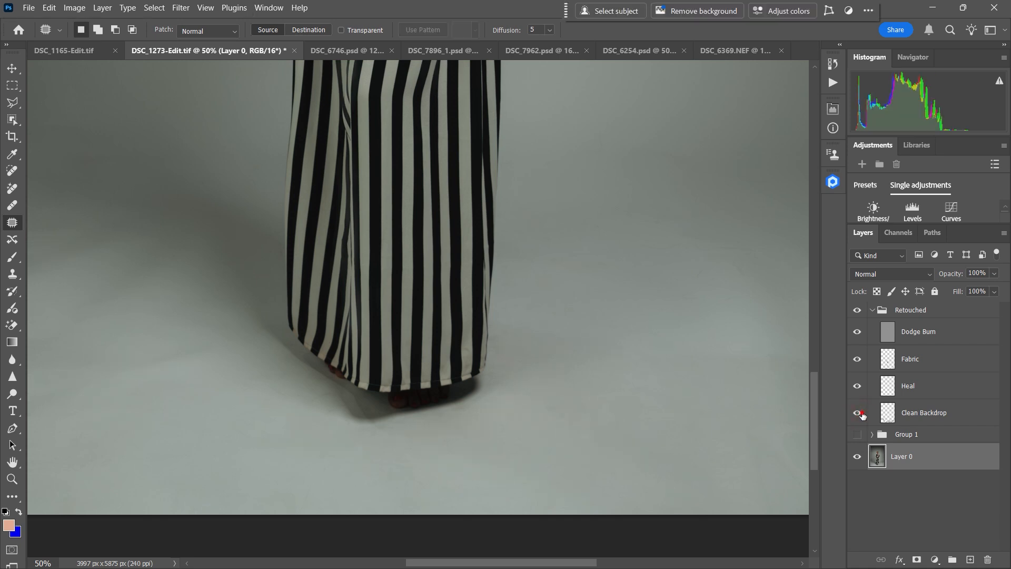
key("ctrl")
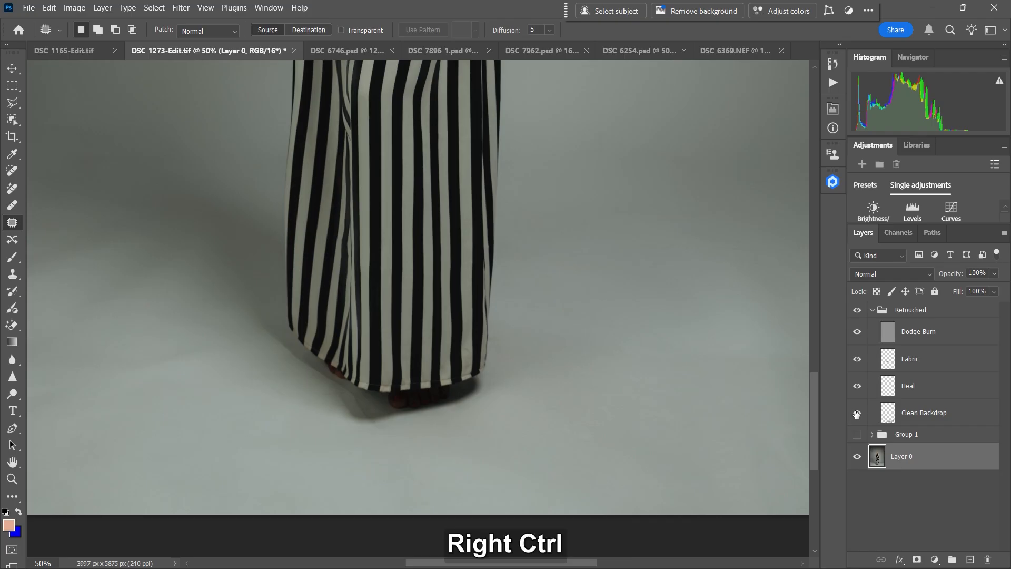
key("ctrl+minus")
key("ctrl+minus")
key("ctrl+minus")
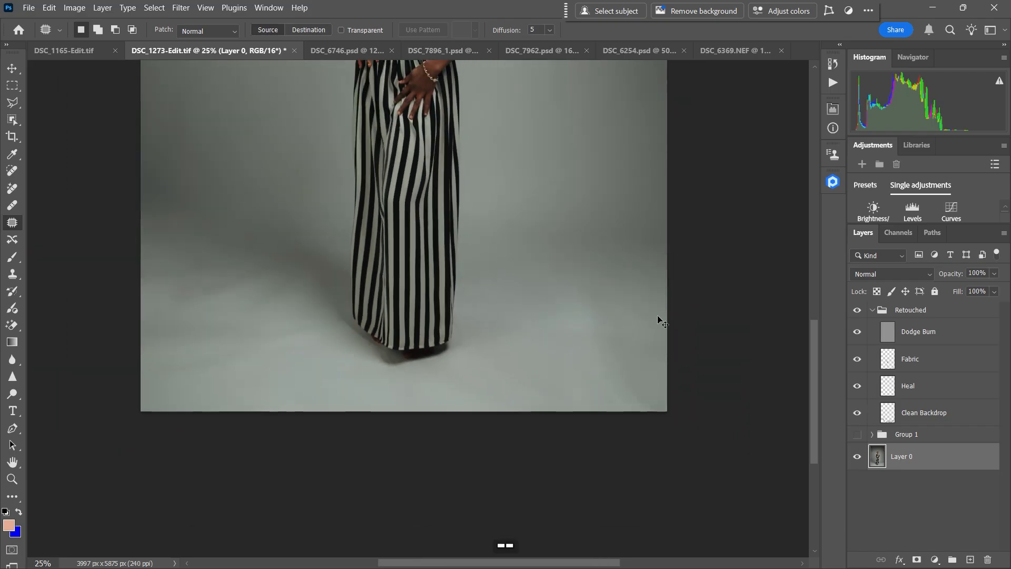
key("space")
left_click_drag(654, 309, 634, 404)
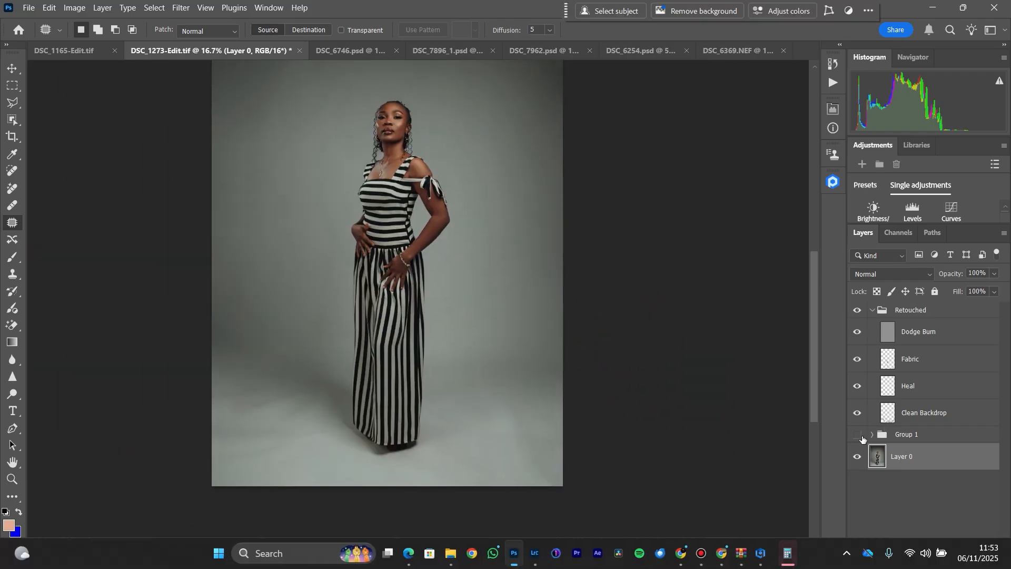
Step: Close the accidentally opened Calculator and select the Retouched group
left_click(788, 554)
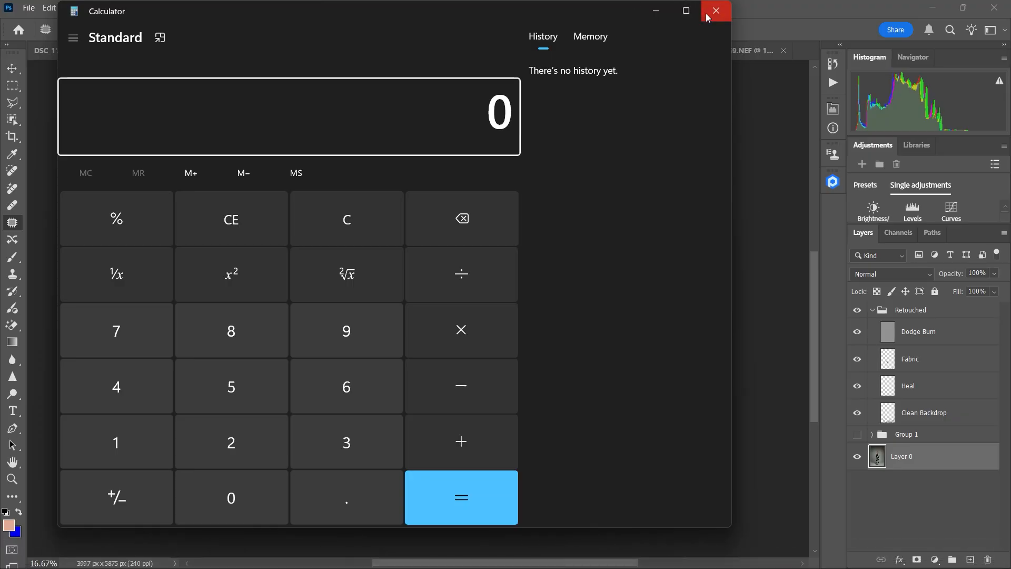
left_click(716, 11)
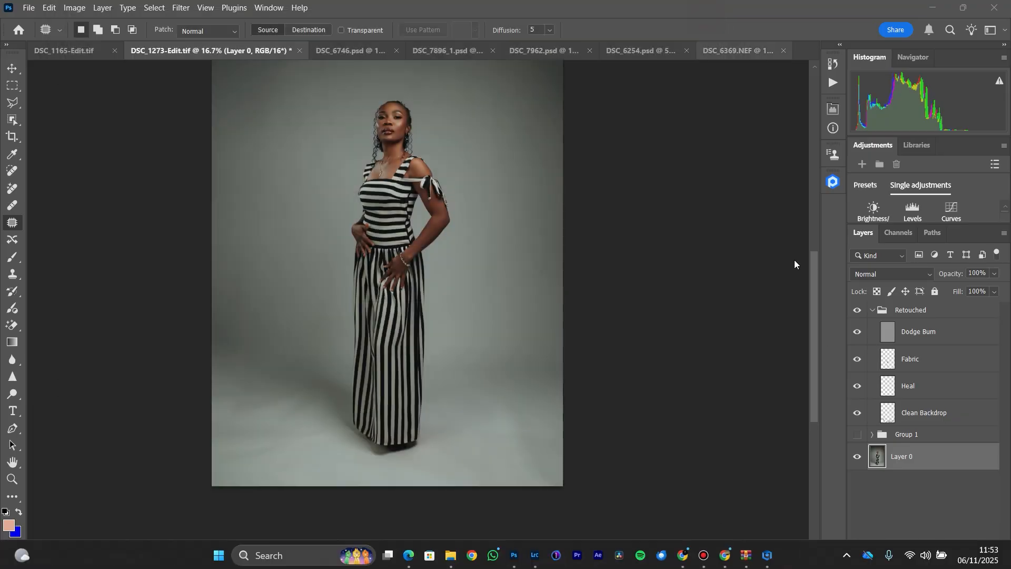
left_click(866, 312)
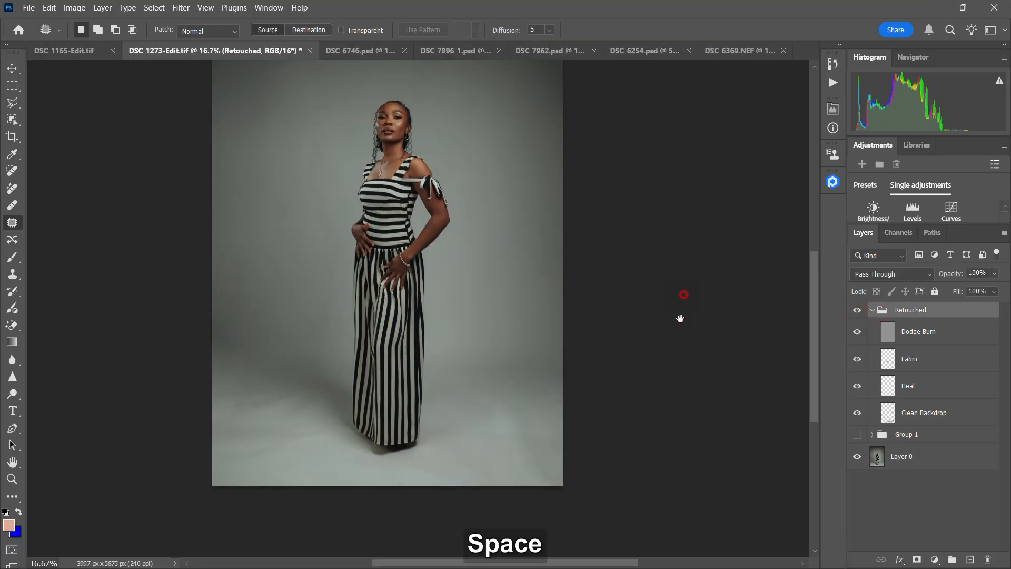
left_click_drag(681, 316, 675, 377)
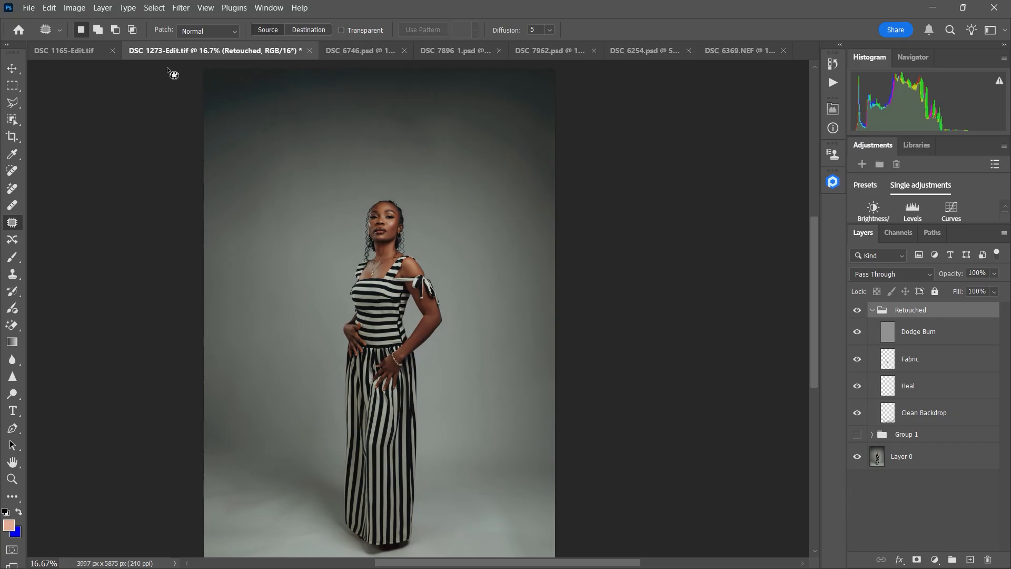
Step: Switch to the DSC_7896_1.psd portrait and select the Layer 0 copy layer
left_click(84, 50)
left_click(453, 50)
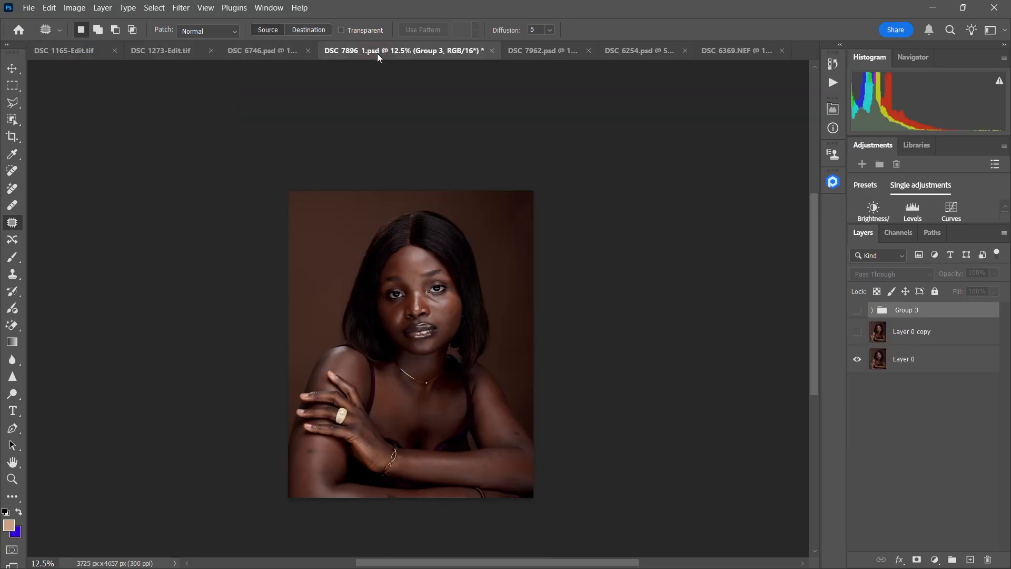
key("ctrl+equal")
key("ctrl+equal")
key("ctrl+equal")
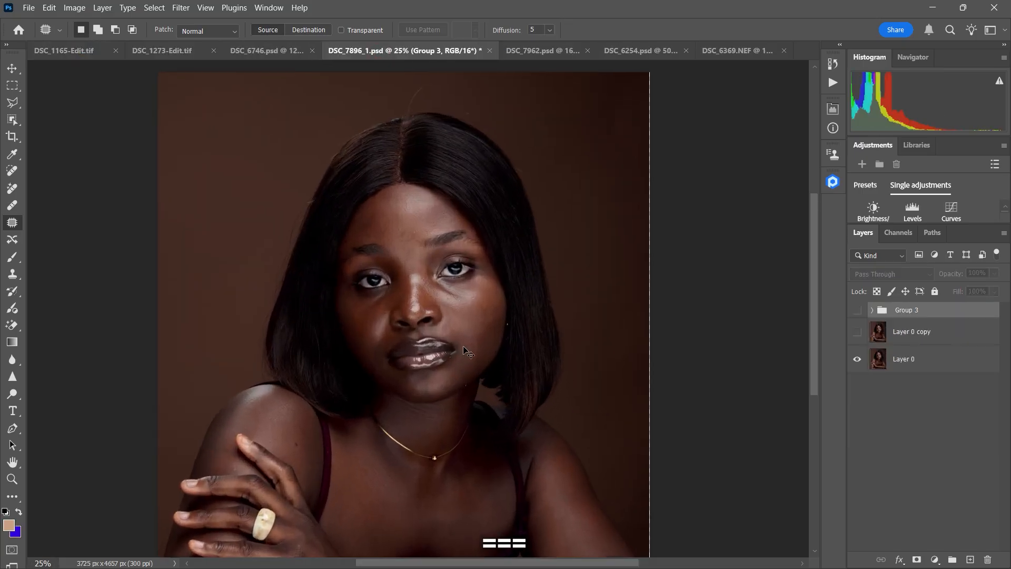
left_click(885, 340)
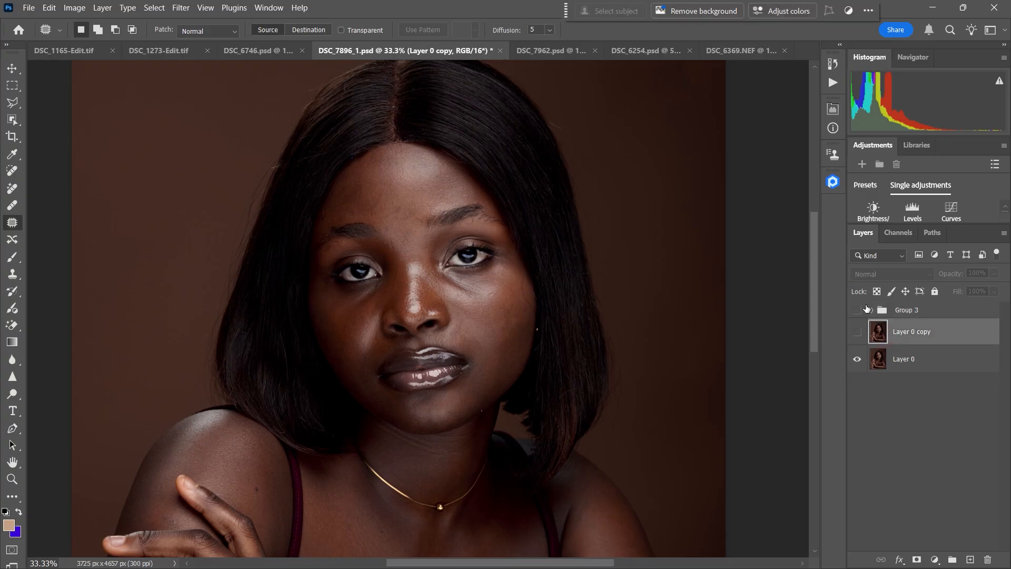
Step: Cloud-retouch the portrait with Heal, Mattifier and Dodge & Burn on and Fabric and Clean Backdrop off, and collapse the Retouch4me Panel
left_click(833, 179)
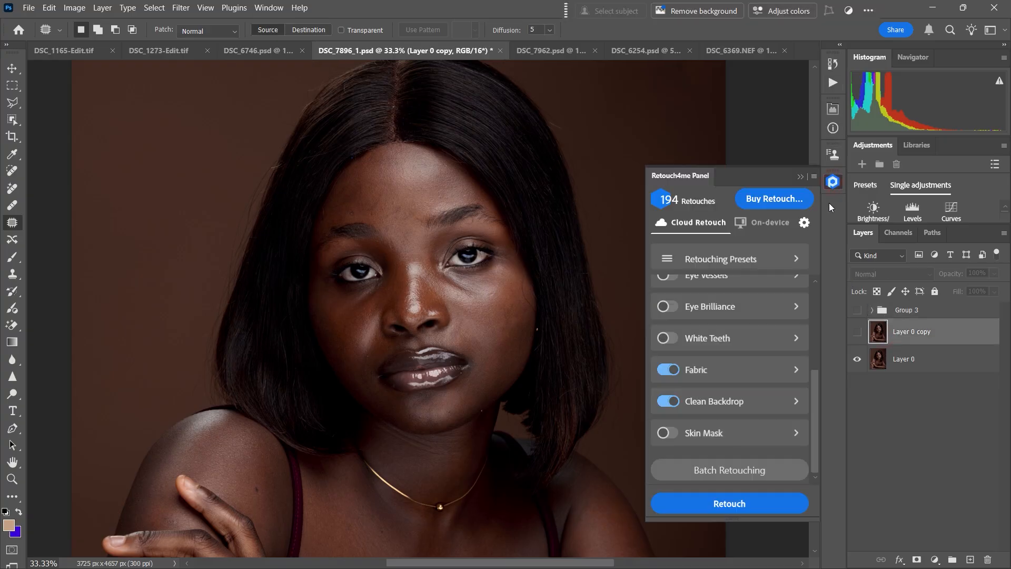
left_click(669, 371)
left_click(671, 401)
mouse_move(817, 390)
left_mouse_down()
mouse_move(821, 295)
mouse_move(824, 318)
mouse_move(820, 306)
left_mouse_up()
left_click(668, 318)
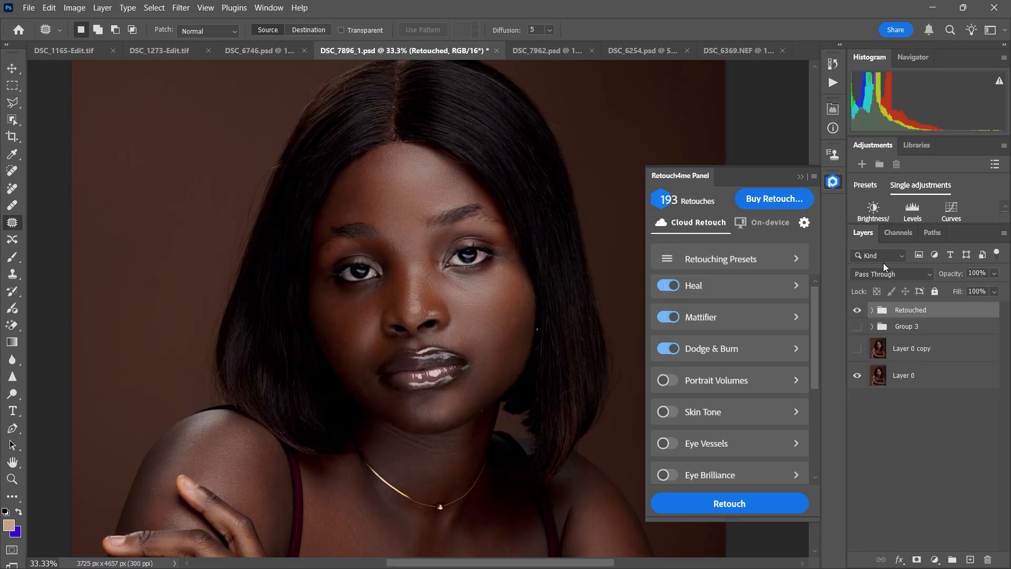
left_click(801, 177)
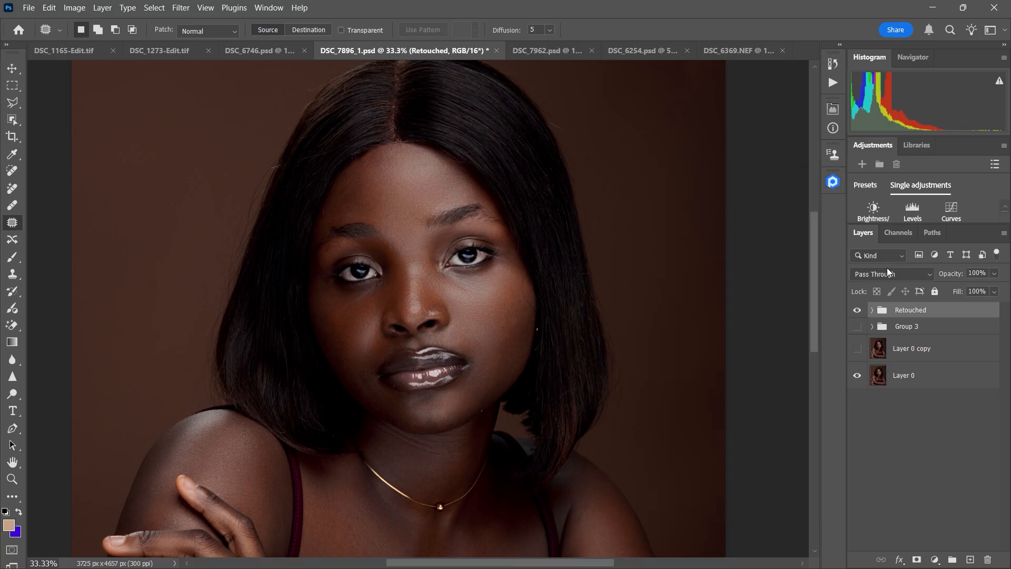
Step: Toggle the Retouched group to compare the portrait before and after the retouch
left_click(858, 312)
left_click(858, 311)
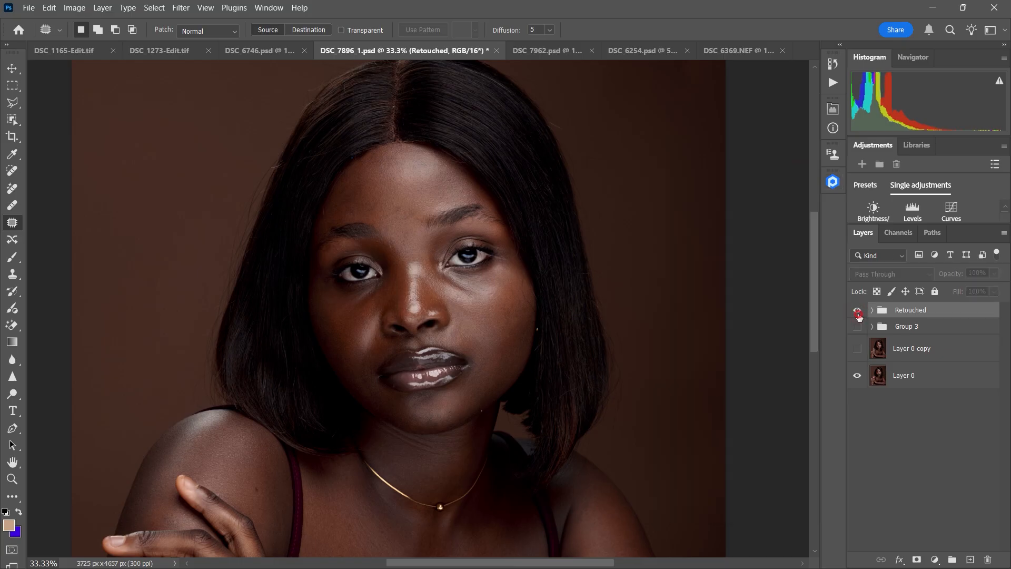
left_click(858, 312)
left_click(857, 310)
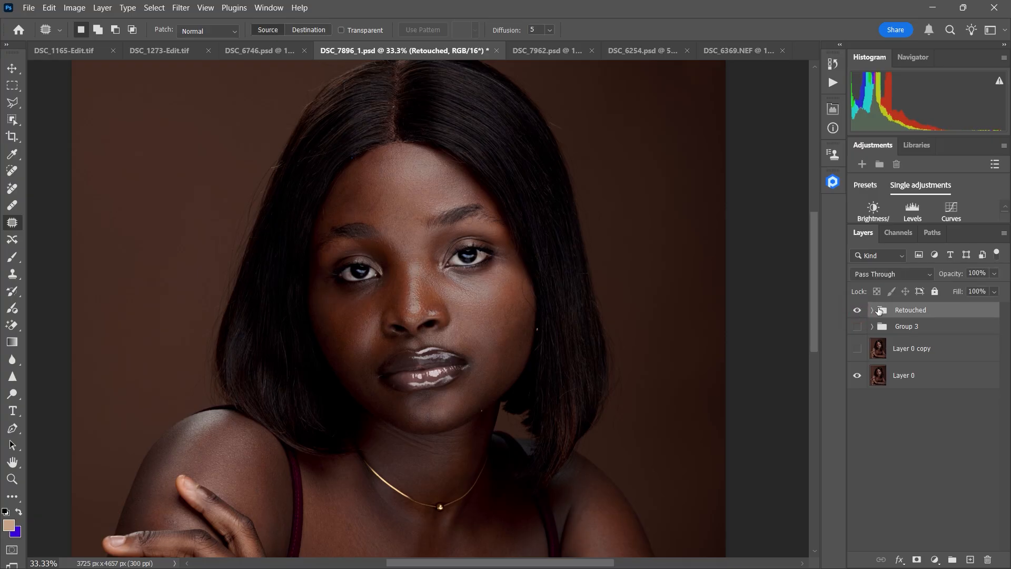
Step: Expand the Retouched group and isolate the Dodge Burn layer by hiding Mattifier and Heal
left_click(872, 311)
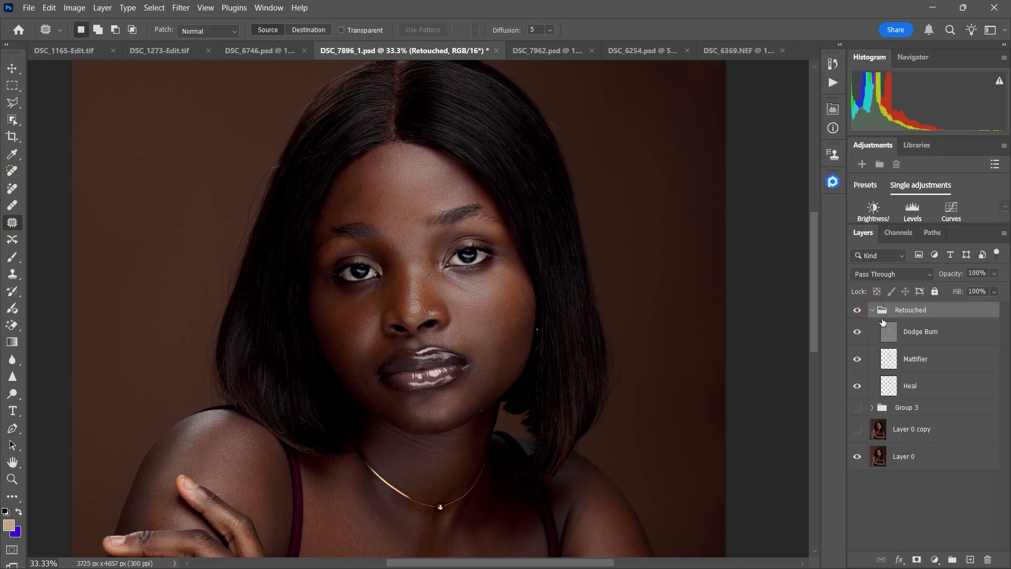
left_click(859, 333)
left_click(858, 333)
left_click(858, 333)
left_click(858, 333)
mouse_move(859, 333)
left_mouse_down()
mouse_move(857, 389)
mouse_move(858, 337)
left_mouse_up()
Step: Toggle the isolated Dodge Burn layer repeatedly to compare its effect on the facial skin
left_click(858, 336)
left_click(858, 336)
left_click(858, 336)
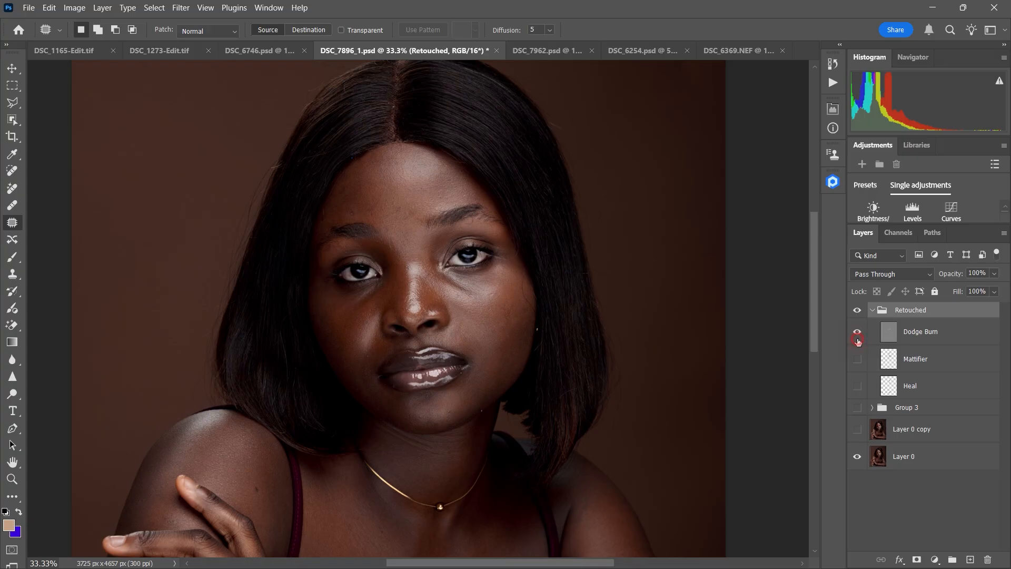
left_click(858, 336)
left_click(858, 338)
left_click(858, 338)
left_click(858, 338)
left_click(858, 338)
left_click(858, 338)
left_click(858, 338)
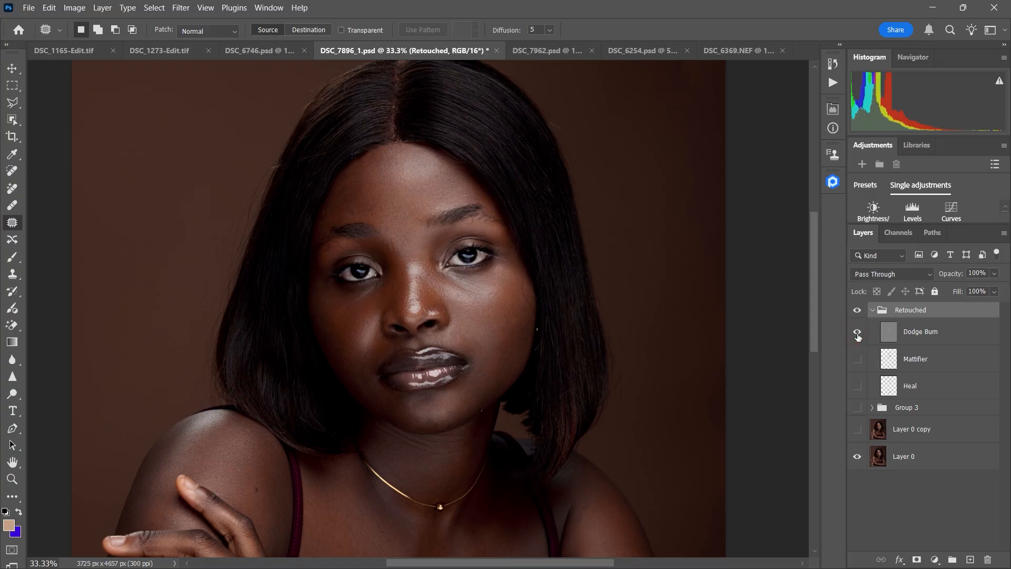
Step: Show the Heal and Mattifier layers again while examining the face up close
key("ctrl+equal")
left_click(858, 388)
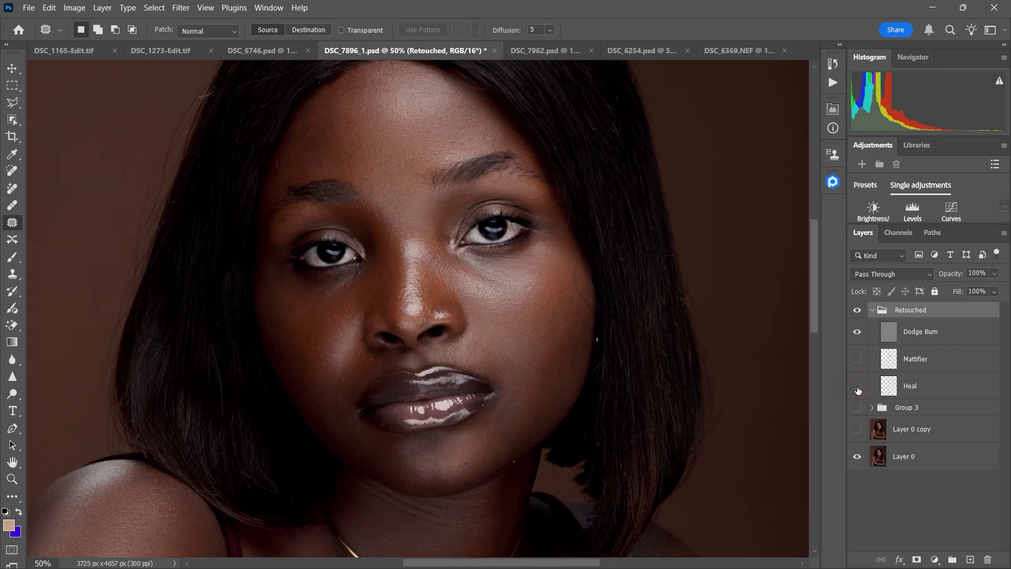
left_click(858, 360)
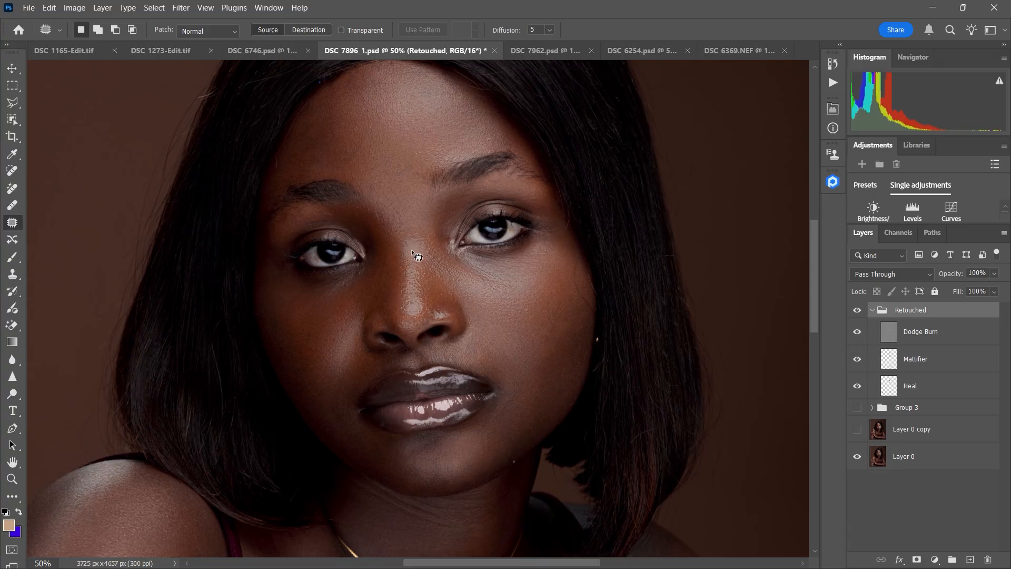
Step: Try out the opacity control on the Mattifier and Dodge Burn layers, toggling Mattifier to compare the shine on the skin
left_click(926, 359)
left_click(955, 275)
mouse_move(946, 276)
left_mouse_down()
mouse_move(957, 275)
mouse_move(950, 278)
left_mouse_up()
left_click(858, 359)
left_click(857, 359)
left_click(923, 325)
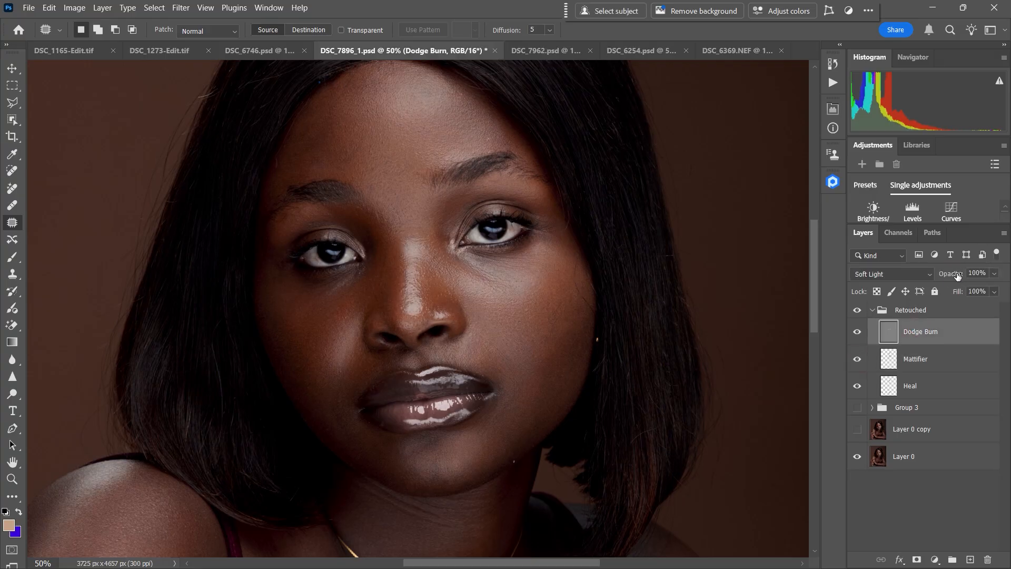
mouse_move(958, 276)
left_mouse_down()
mouse_move(942, 277)
mouse_move(966, 277)
left_mouse_up()
Step: Toggle the Retouched group to compare its overall effect with the whole portrait in view
left_click(859, 312)
key("ctrl+minus")
key("ctrl+minus")
key("ctrl+minus")
key("ctrl+minus")
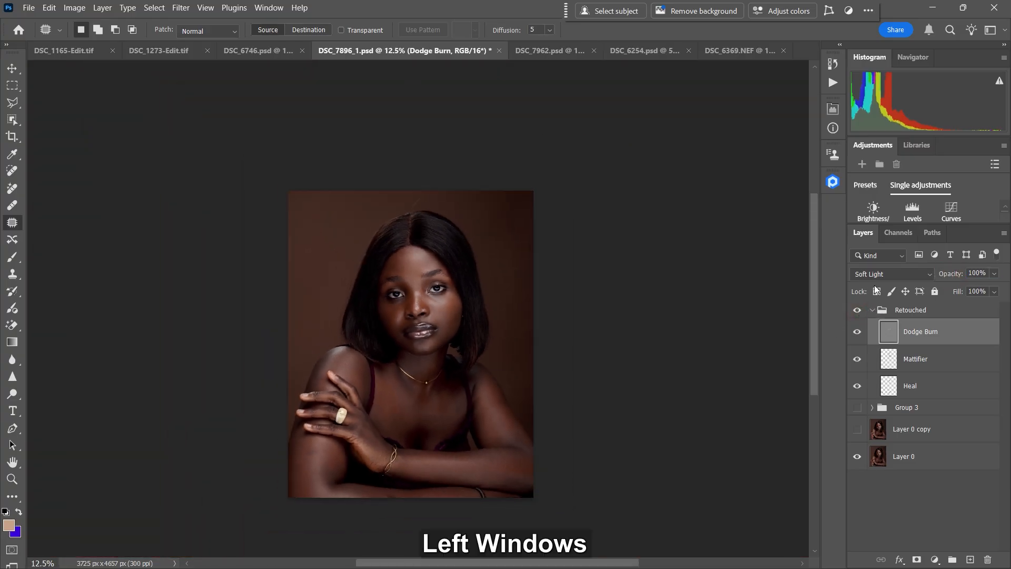
left_click(860, 312)
left_click(860, 311)
left_click(860, 313)
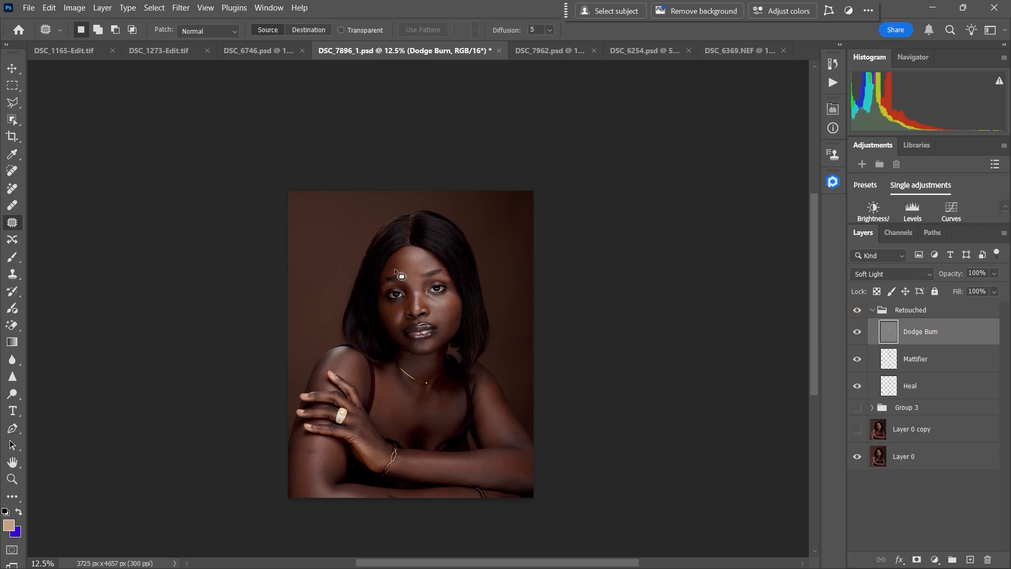
Step: Collapse the Retouched group and toggle it to compare its effect on the woman's face and shoulders
key("ctrl+equal")
key("ctrl+equal")
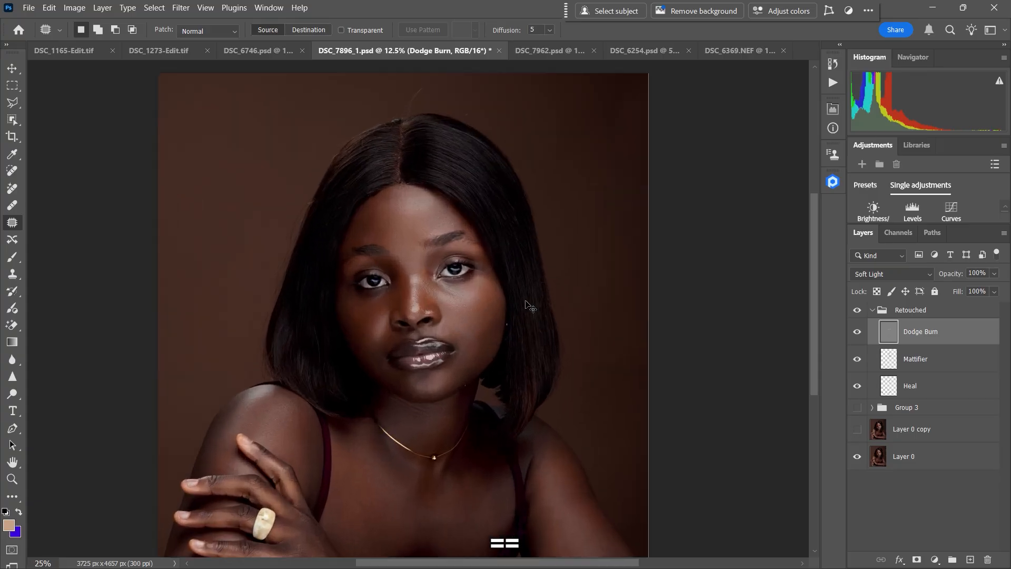
left_click(873, 310)
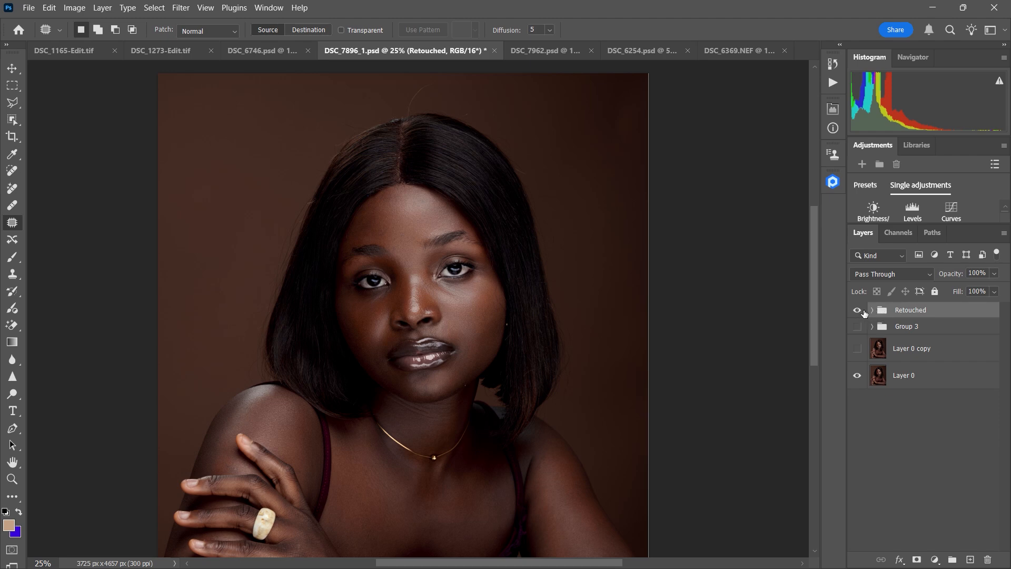
left_click(858, 313)
left_click(859, 313)
left_click(859, 313)
left_click(860, 314)
key("ctrl+minus")
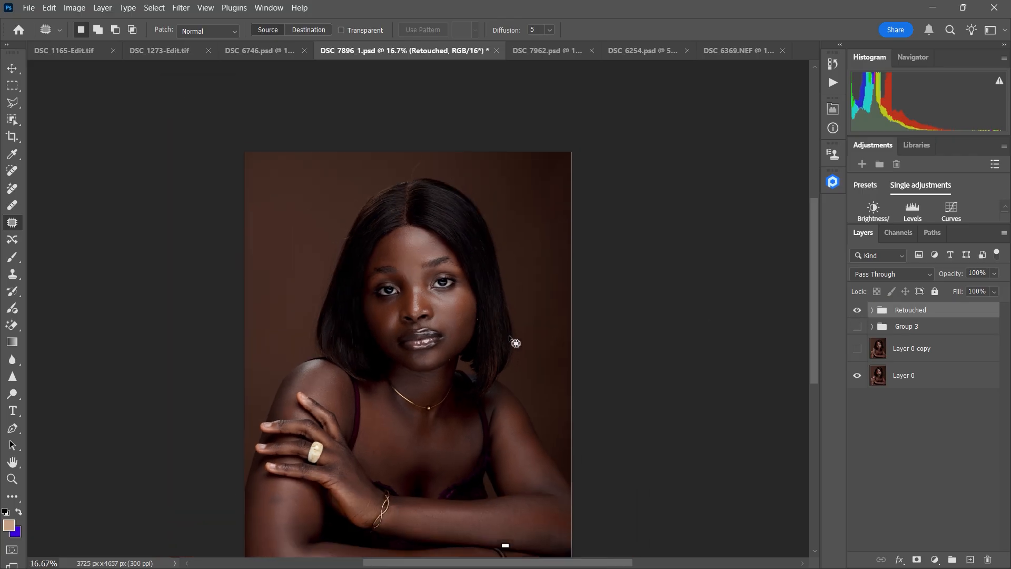
Step: Switch to the DSC_6254.psd portrait, view it at 33.3% zoom, and briefly compare it with DSC_7962.psd
left_click_drag(623, 321, 625, 298)
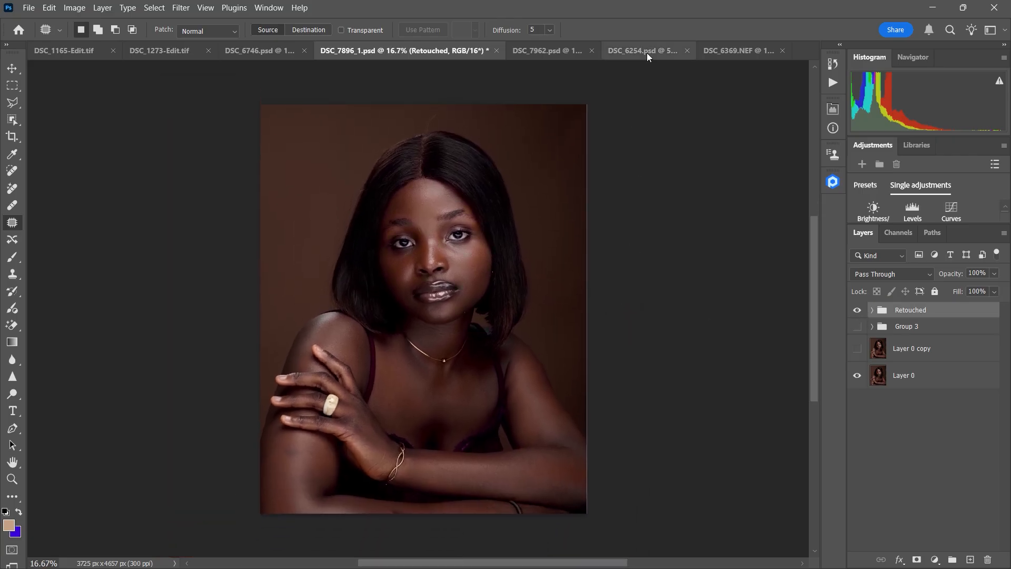
left_click(646, 52)
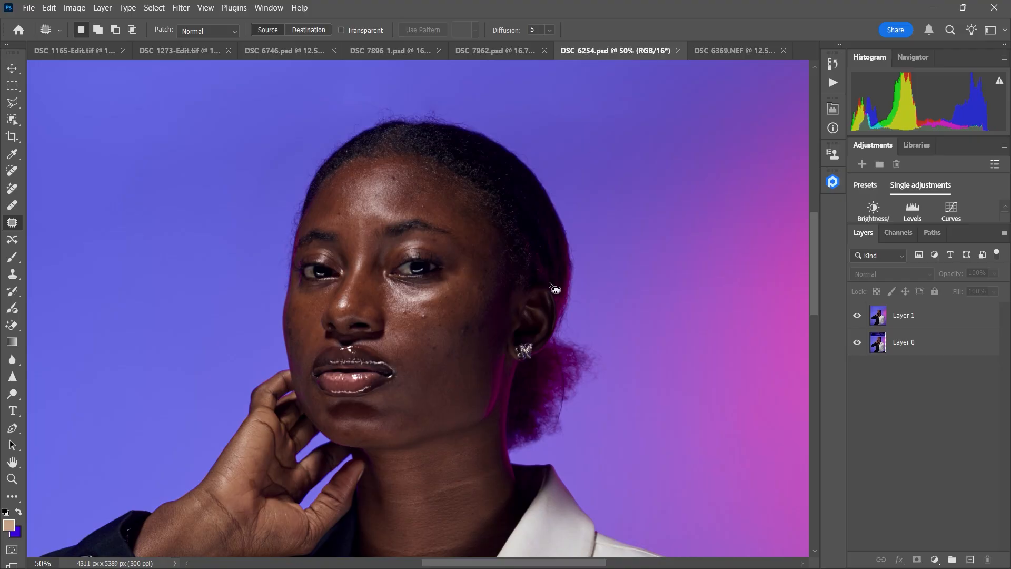
key("ctrl+minus")
key("ctrl+minus")
key("ctrl+plus")
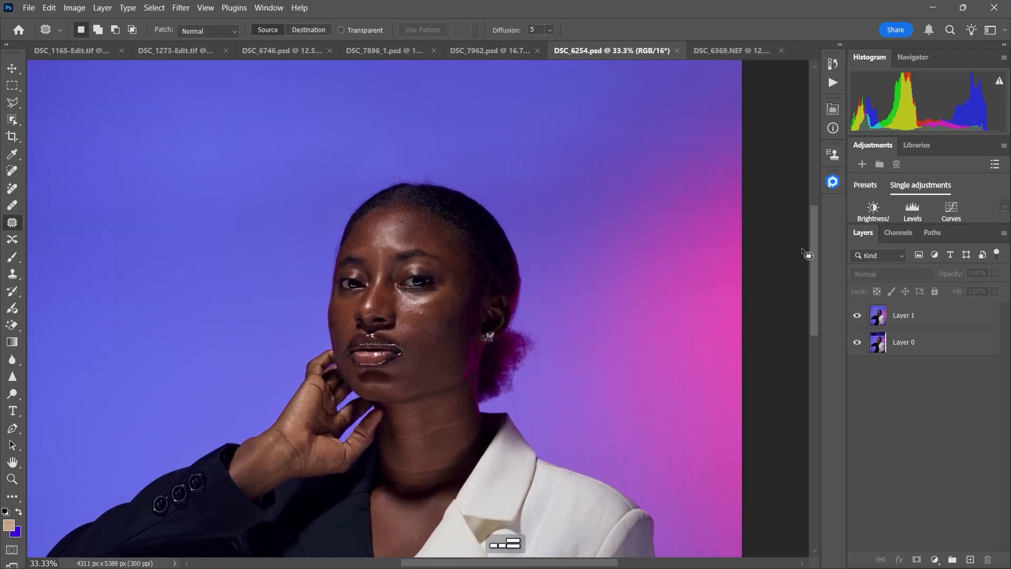
left_click(487, 52)
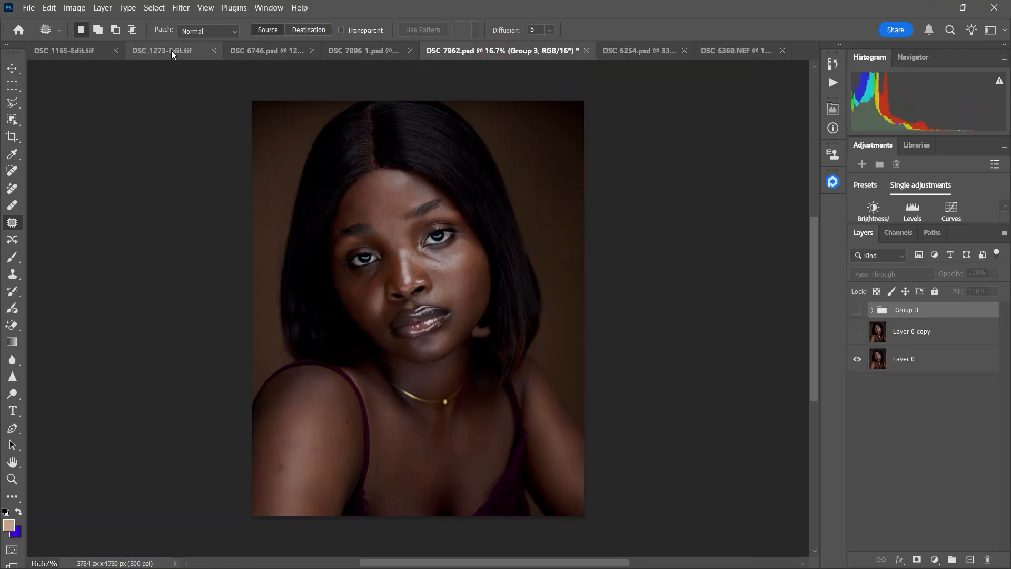
left_click(651, 51)
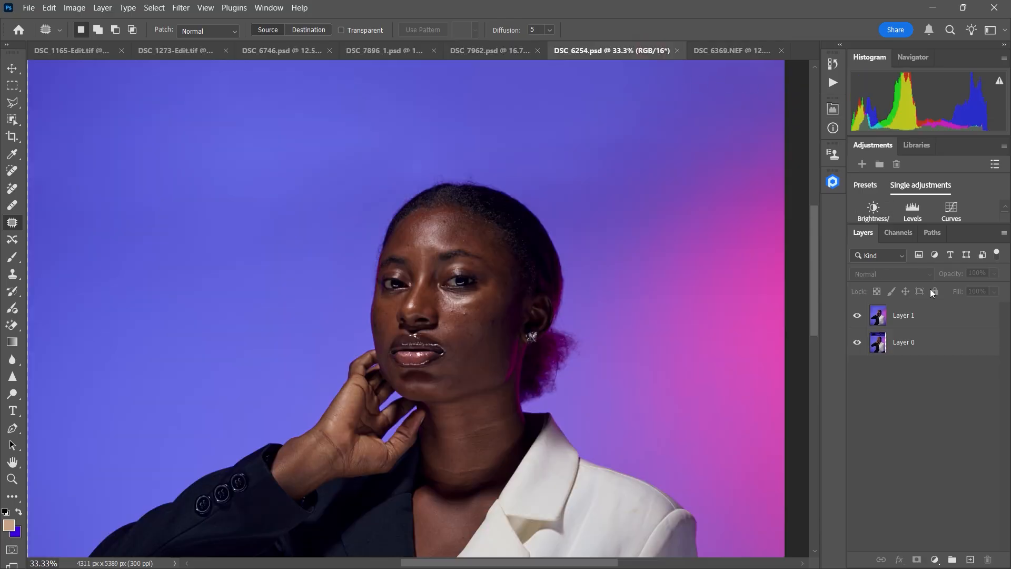
Step: Select Layer 1 of DSC_6254.psd and open the Retouch4me panel, glancing at the DSC_6369.NEF photo before returning
left_click(878, 316)
left_click(833, 181)
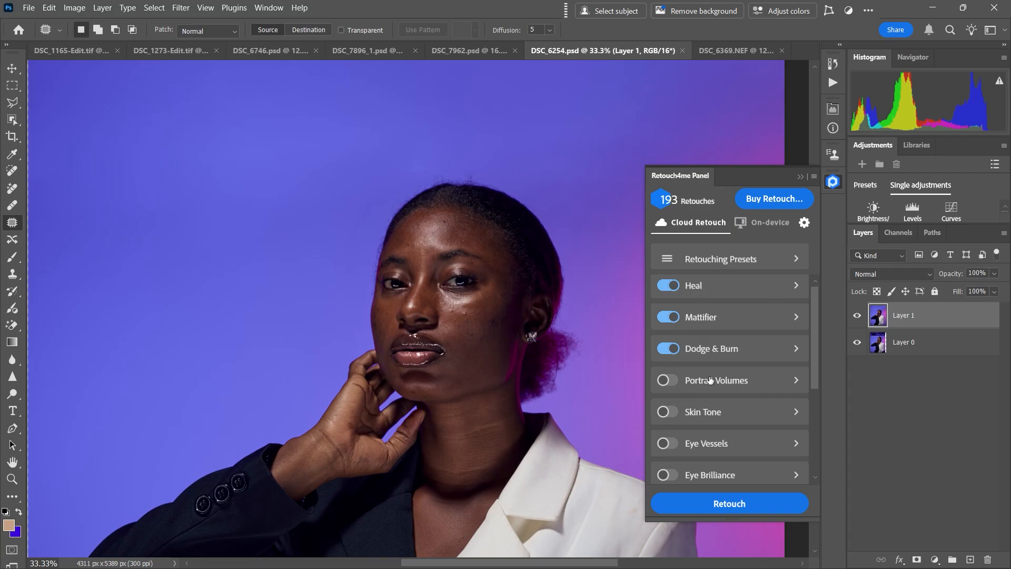
left_click(739, 53)
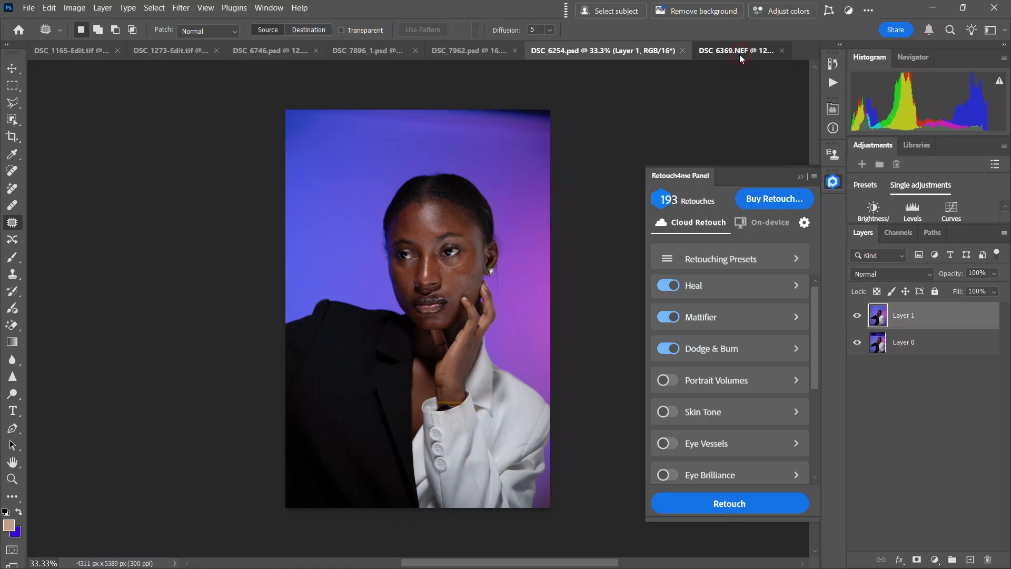
left_click(602, 53)
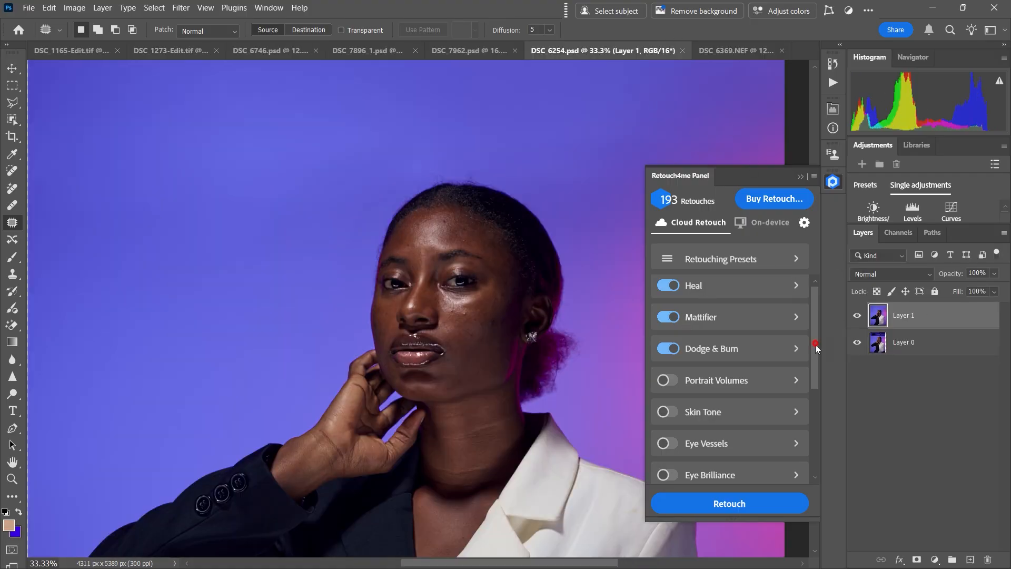
Step: Enable Eye Vessels, Eye Brilliance, Fabric and Portrait Volumes for the cloud retouch
scroll(816, 343, "down", 1)
left_click(671, 401)
left_click(671, 433)
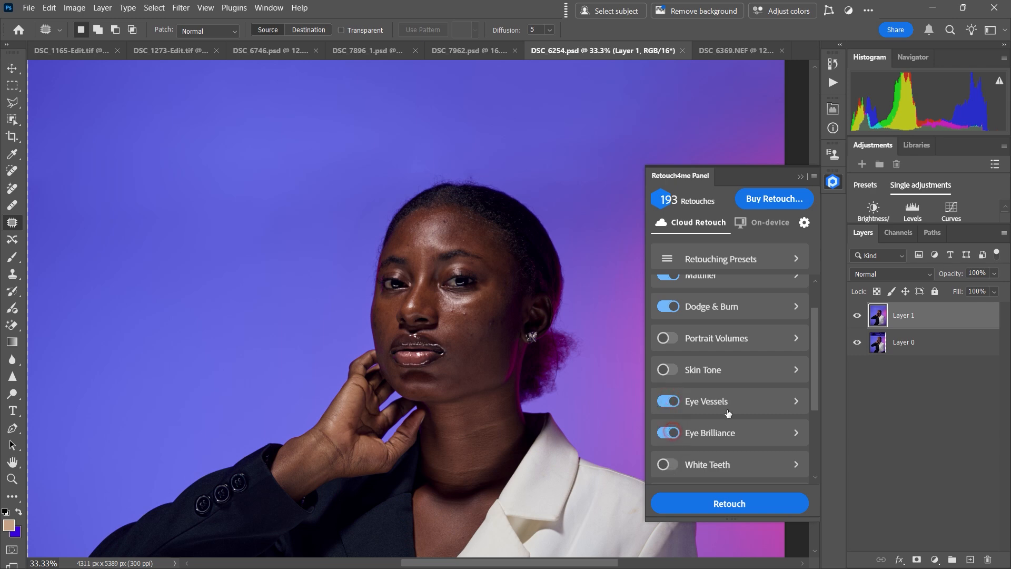
scroll(818, 369, "up", 1)
left_click_drag(817, 338, 808, 441)
left_click(668, 369)
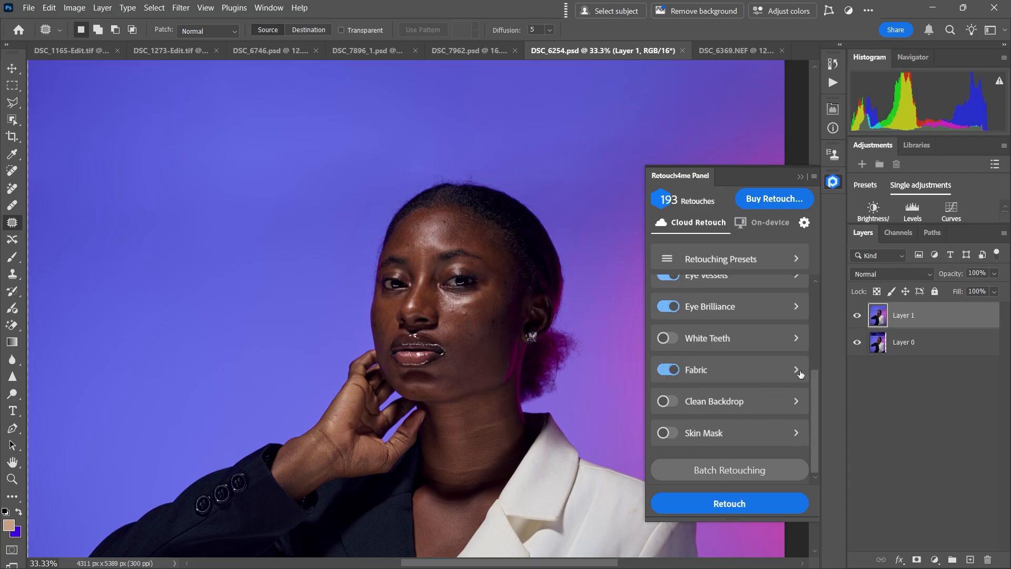
left_click_drag(814, 388, 822, 311)
left_click(668, 370)
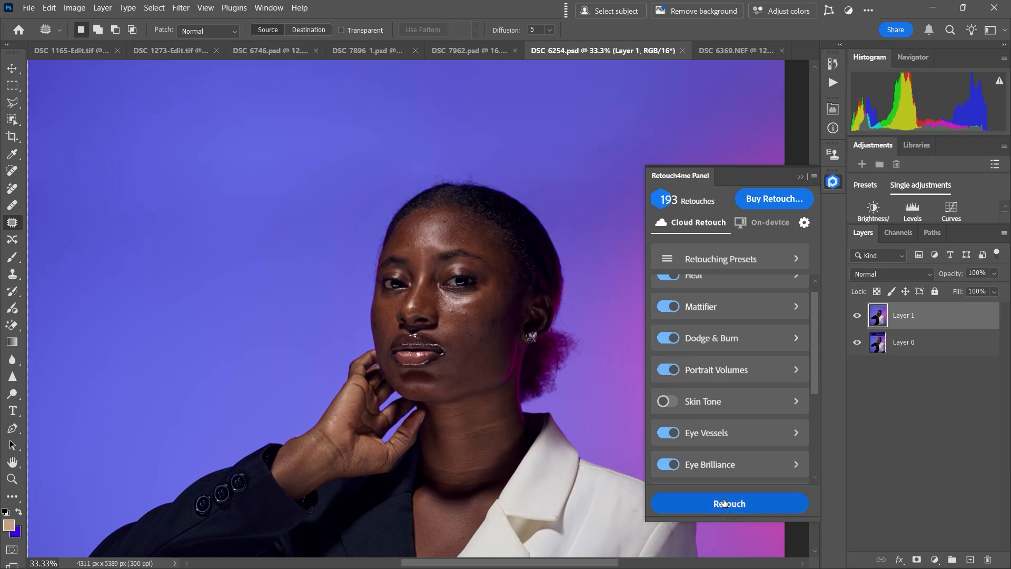
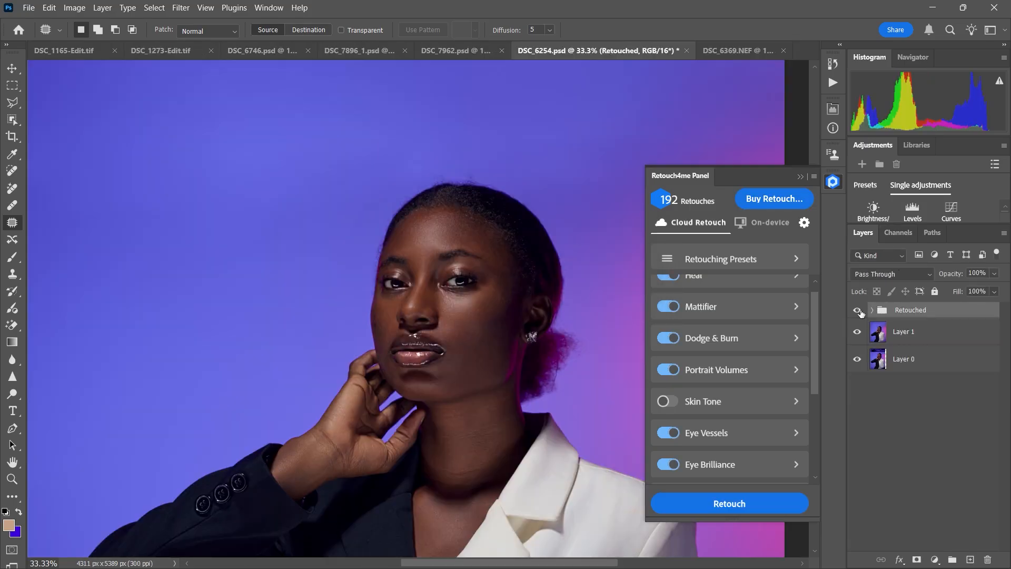
Step: Expand the Retouched group, compare the Mattifier layer on and off, set its opacity to 15% and hide it
left_click(858, 314)
left_click(873, 310)
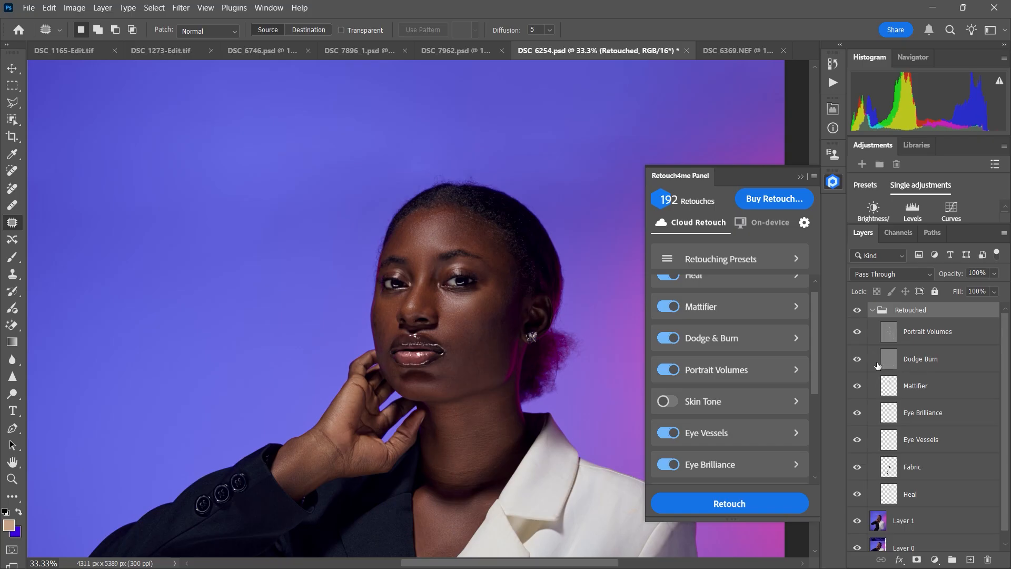
left_click(858, 386)
left_click(858, 386)
left_click(857, 387)
left_click(857, 387)
left_click(927, 386)
left_click_drag(960, 275, 948, 275)
left_click(858, 386)
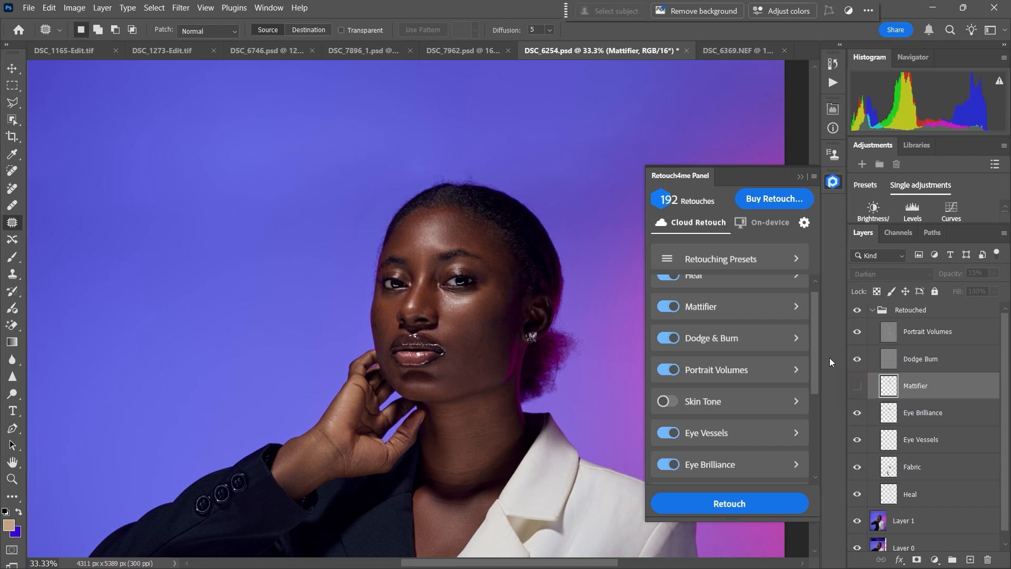
Step: Toggle the Retouched group and the Portrait Volumes layer to compare their effect on the woman's face and the whole portrait
left_click(857, 311)
left_click(858, 311)
left_click(857, 332)
left_click(916, 332)
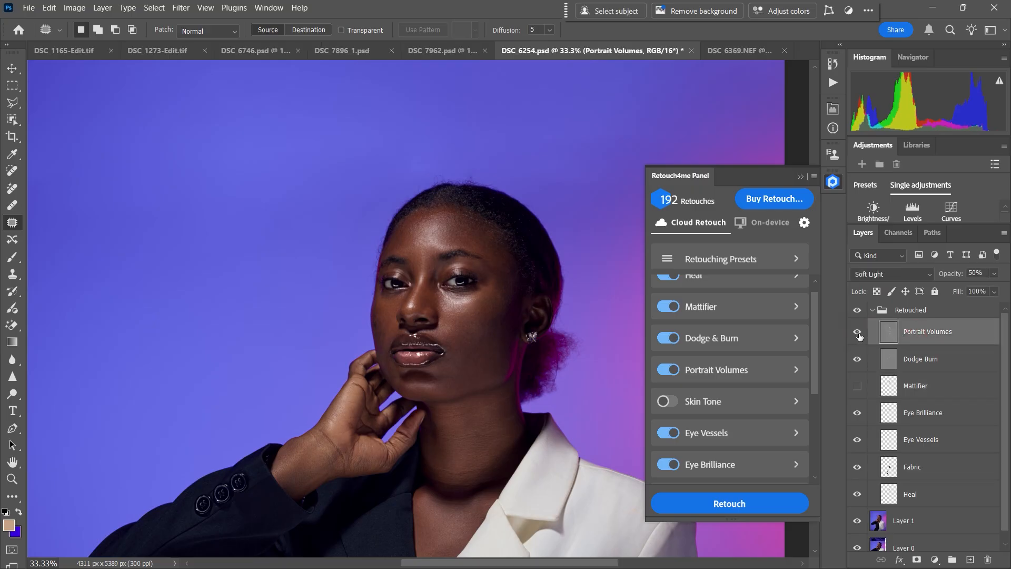
left_click(858, 333)
left_click(858, 336)
left_click(858, 335)
left_click(858, 335)
key("ctrl+minus")
key("ctrl+minus")
key("ctrl+minus")
key("ctrl+minus")
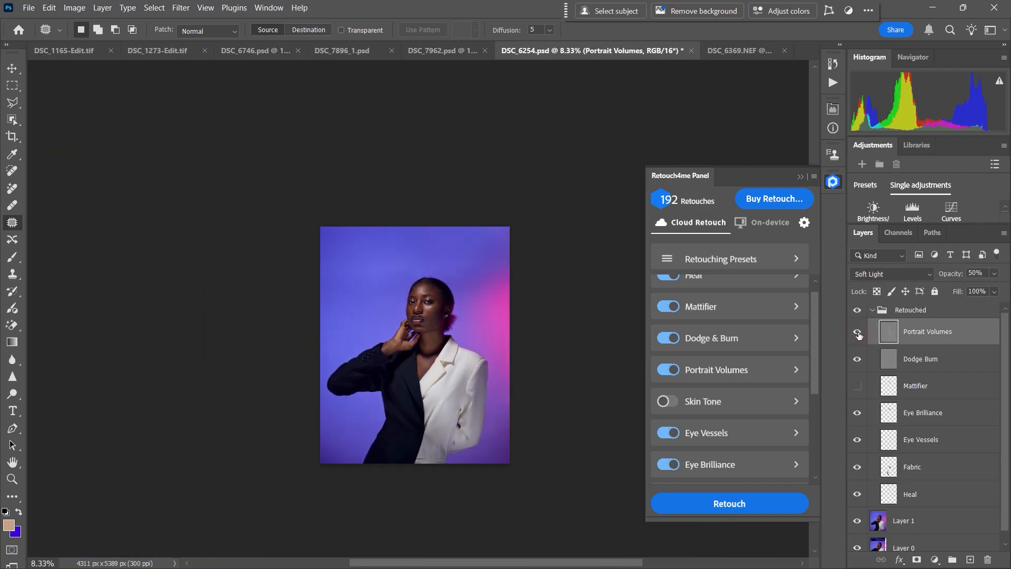
key("ctrl+equal")
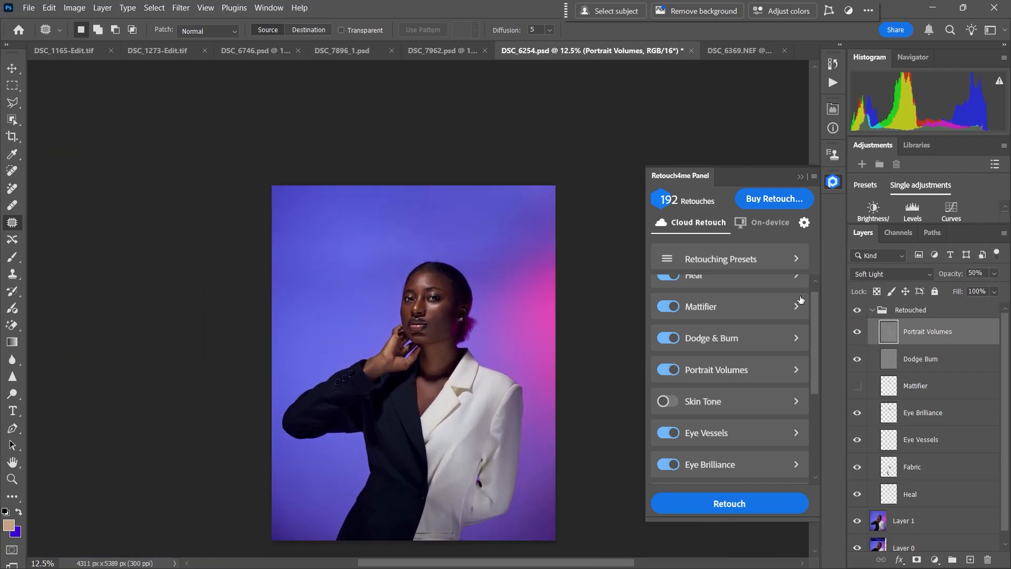
Step: Toggle the Eye Brilliance and Eye Vessels layers to compare their effect on the eyes up close
key("ctrl+equal")
key("ctrl+equal")
key("ctrl+equal")
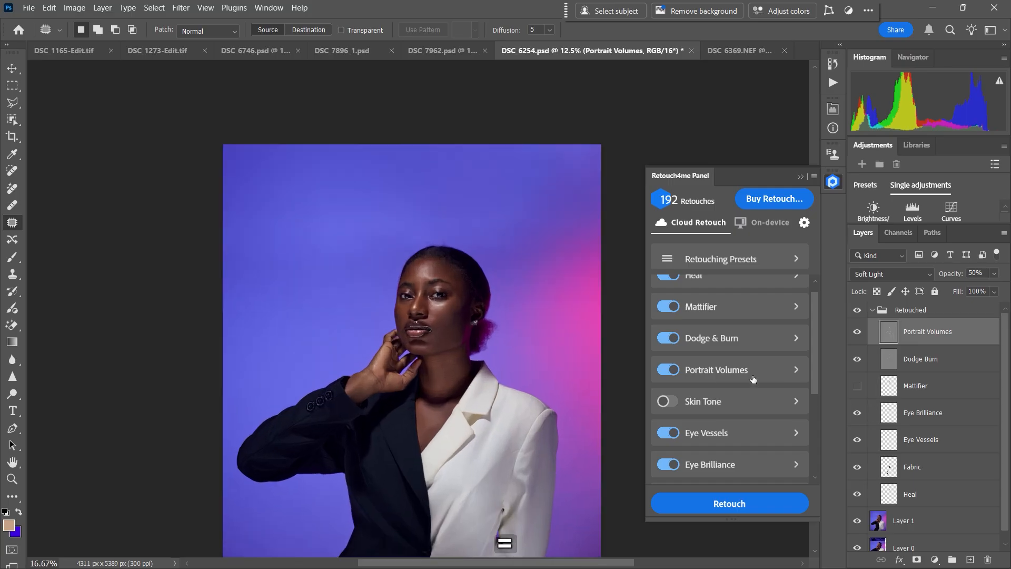
left_click(859, 413)
left_click(860, 414)
left_click(860, 414)
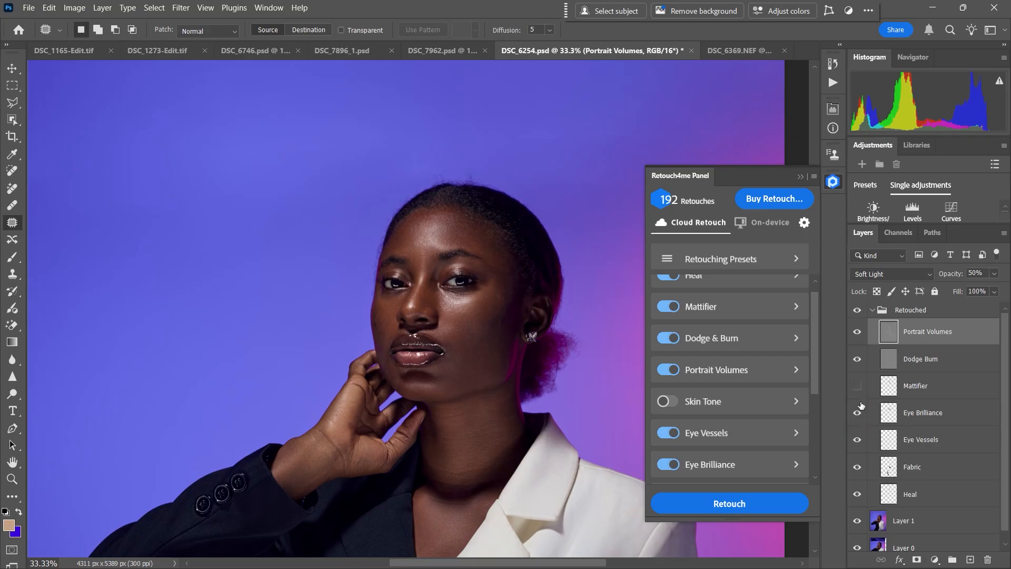
left_click(861, 441)
left_click(862, 442)
Step: Toggle the Fabric layer repeatedly to compare its effect on the black-and-white jacket
key("ctrl+minus")
key("ctrl+minus")
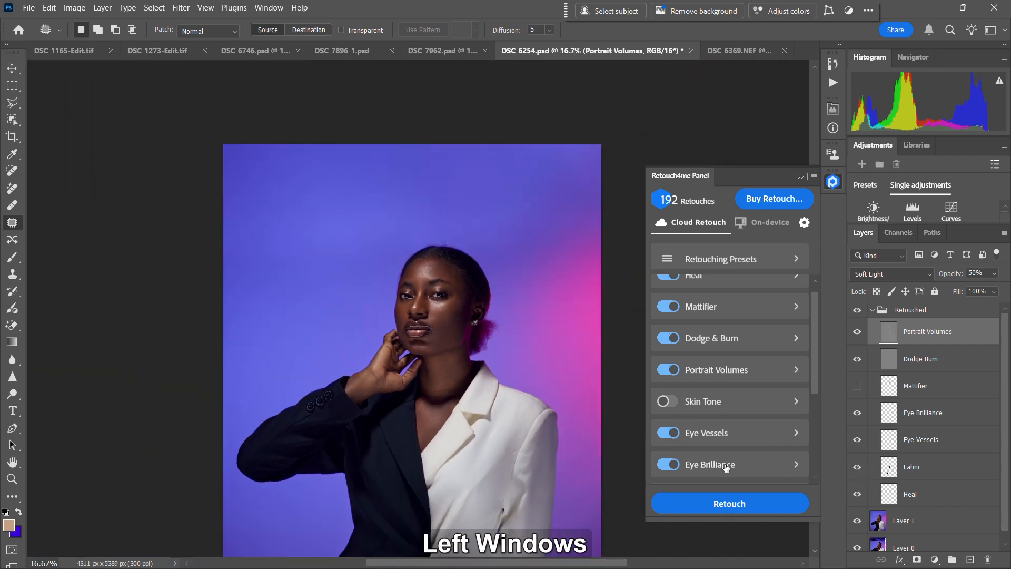
left_click_drag(578, 454, 571, 368)
left_click(861, 468)
left_click(861, 467)
left_click(862, 469)
left_click(863, 471)
left_click(863, 470)
left_click(865, 472)
left_click(866, 473)
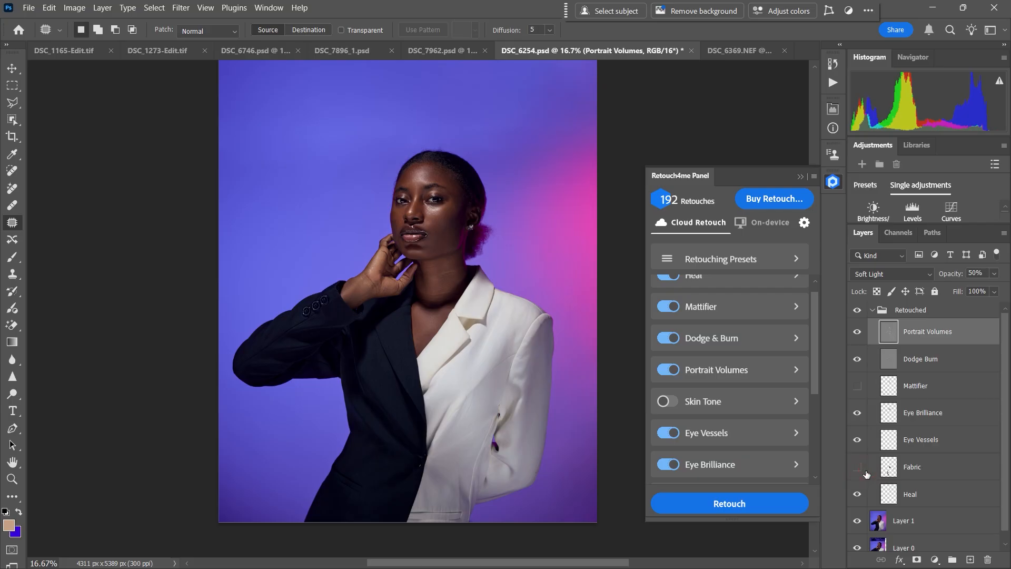
left_click(861, 470)
left_click(859, 469)
left_click(859, 470)
left_click(859, 471)
left_click(859, 471)
Step: Toggle the Heal layer to compare its effect on the woman's skin at 33.3% zoom
left_click(860, 496)
key("ctrl+=")
key("ctrl+=")
left_click_drag(550, 275, 514, 463)
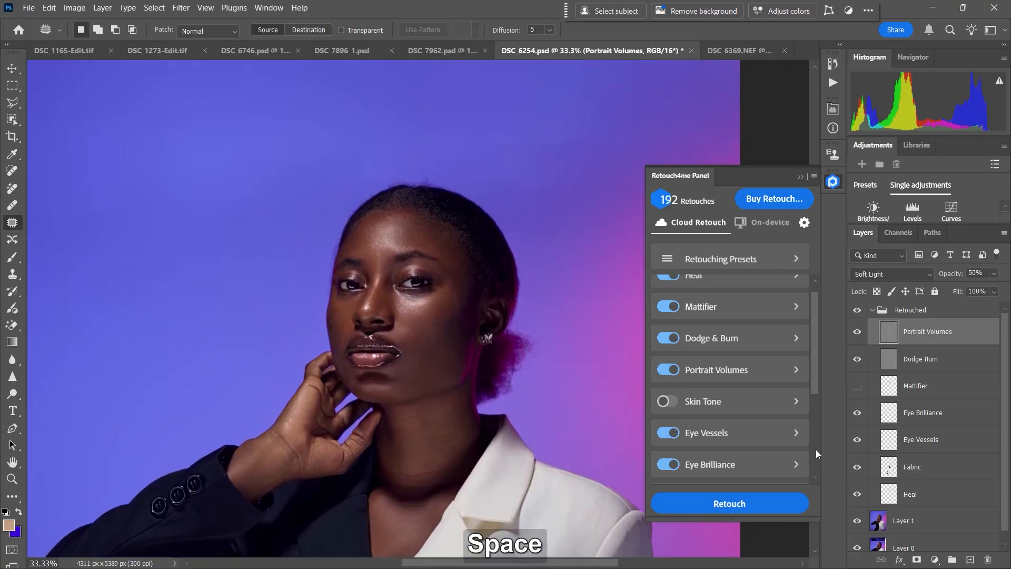
left_click(860, 496)
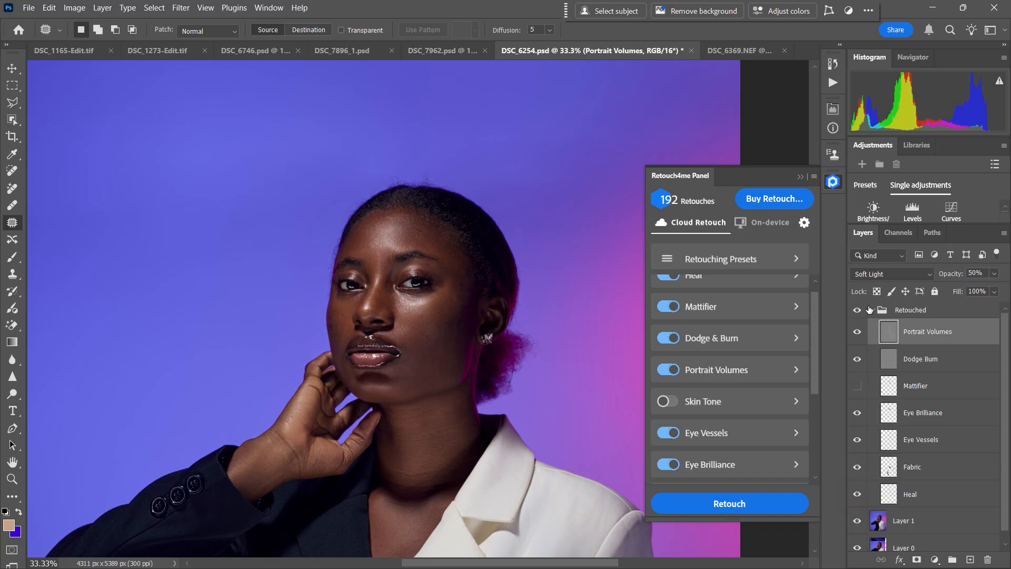
Step: Toggle the whole Retouched group to compare the full portrait before and after retouching at 12.5% zoom
key("ctrl+minus")
key("ctrl+minus")
key("ctrl+minus")
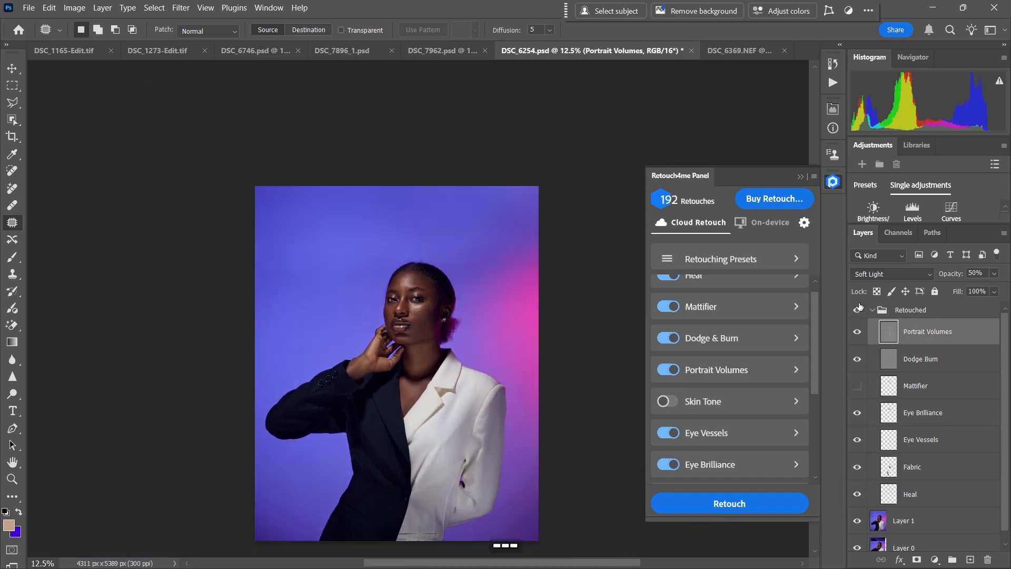
left_click(860, 313)
left_click(859, 314)
left_click(858, 314)
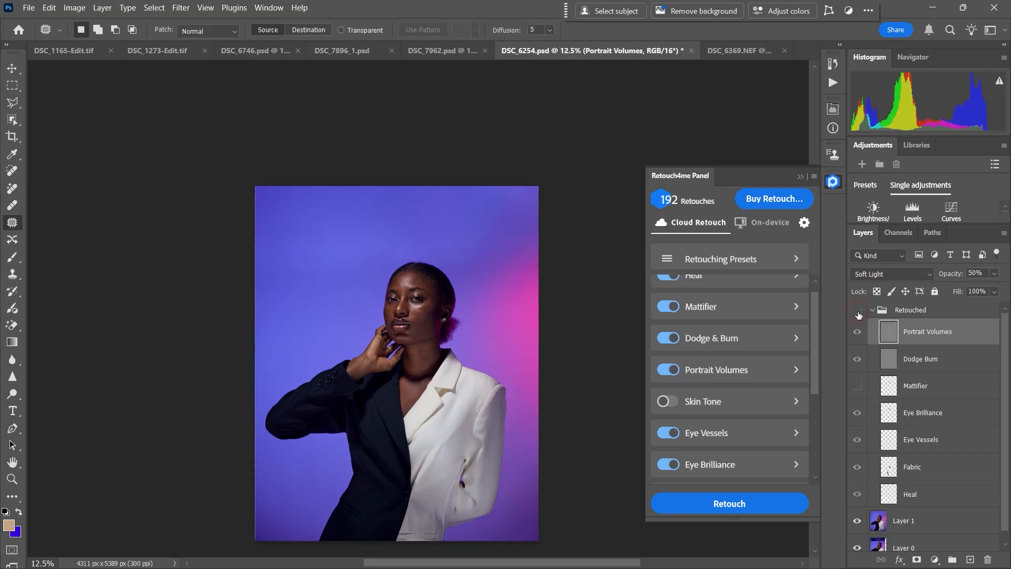
left_click(859, 314)
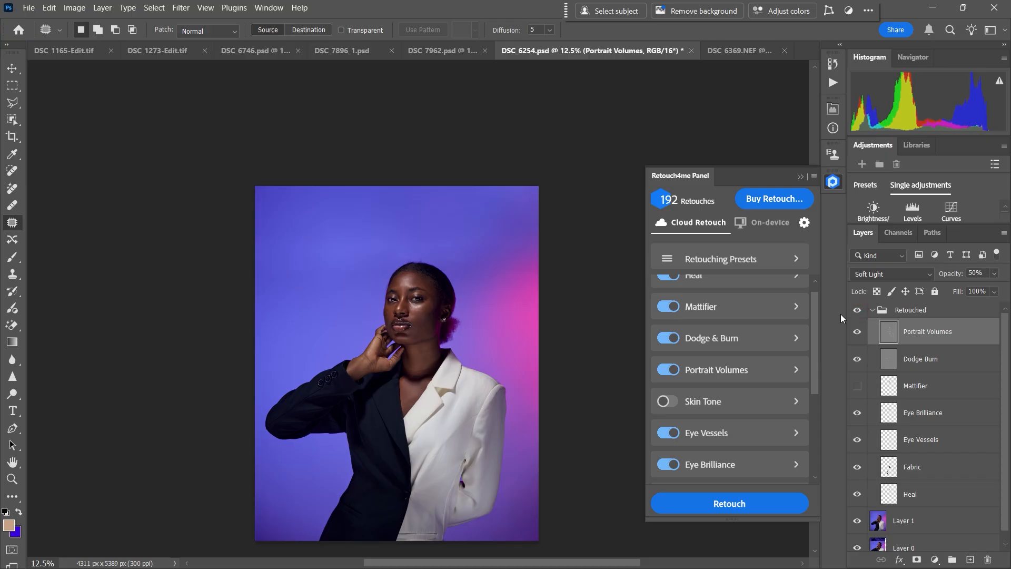
Step: Close the Retouch4me panel, reposition the portrait in view and collapse the Retouched group
left_click(801, 177)
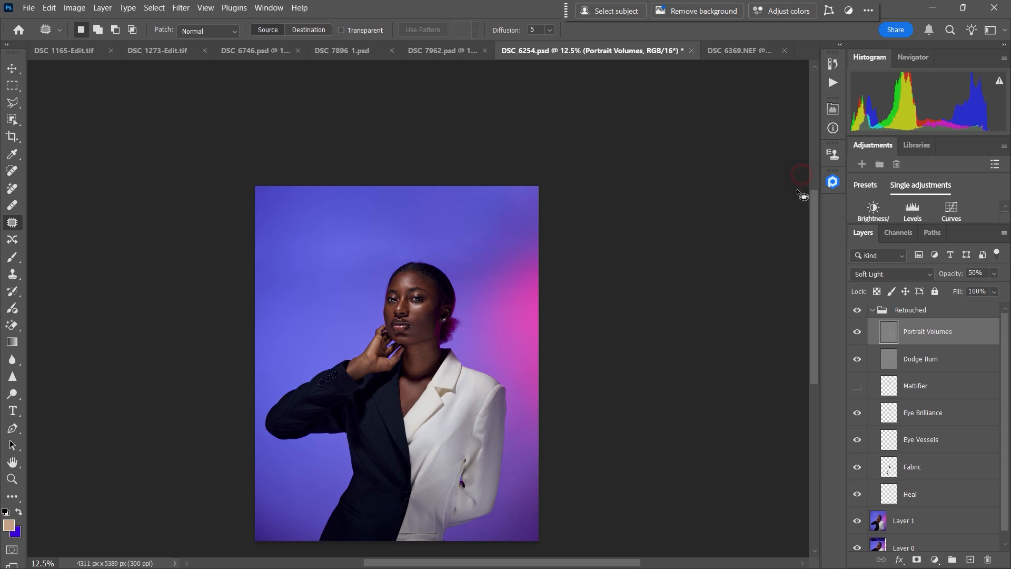
key("space")
left_click_drag(452, 283, 466, 246)
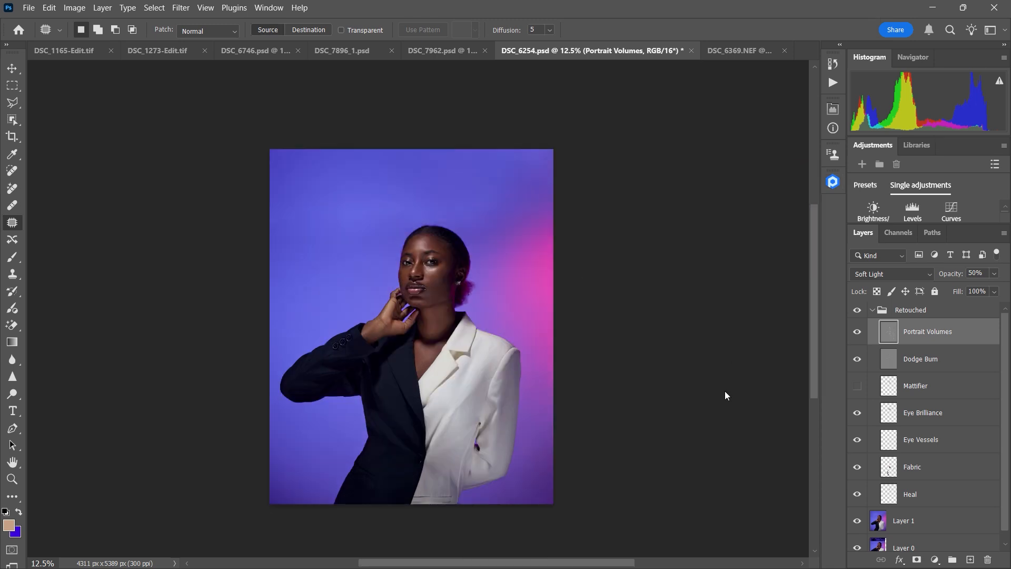
left_click(873, 314)
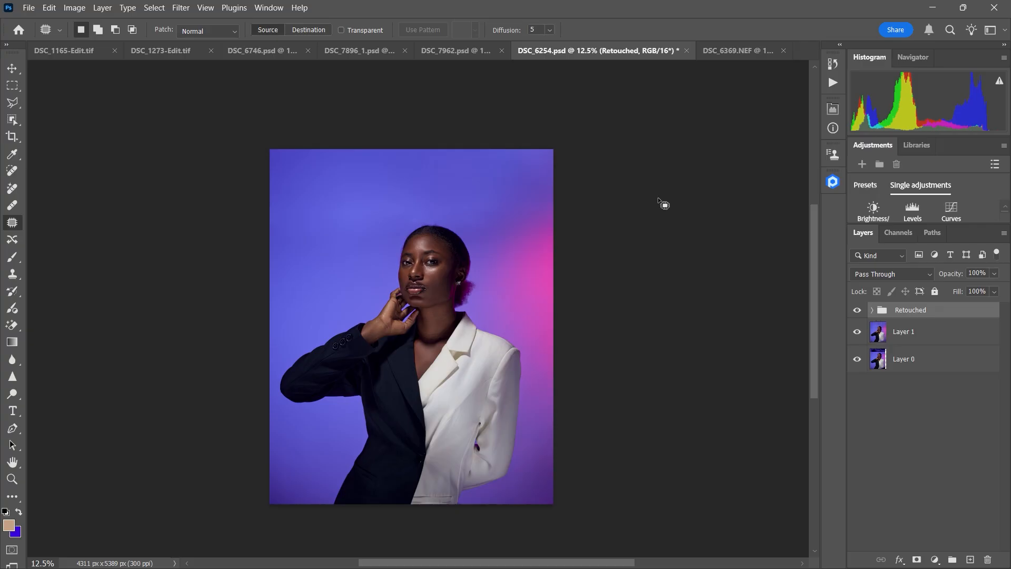
Step: Look through the open photos DSC_1273-Edit.tif, DSC_6746.psd, DSC_7896_1.psd and DSC_6369.NEF, ending back on DSC_6254.psd
left_click(167, 53)
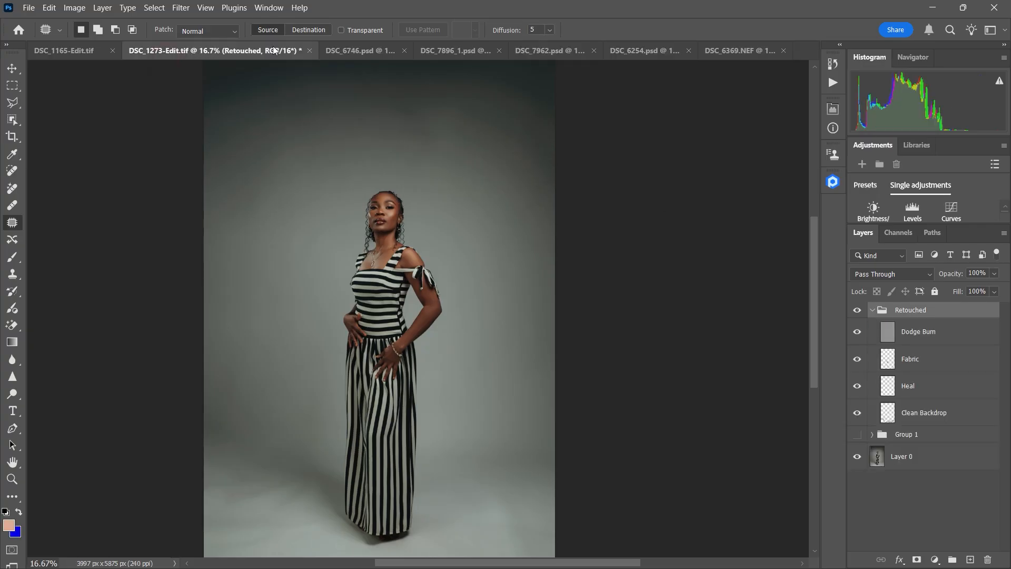
left_click(343, 52)
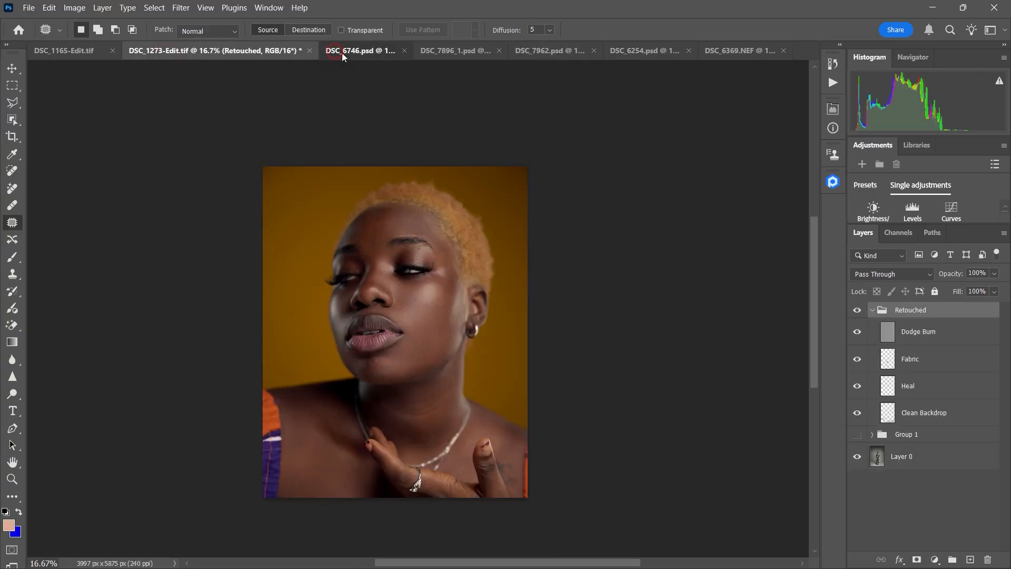
left_click(482, 52)
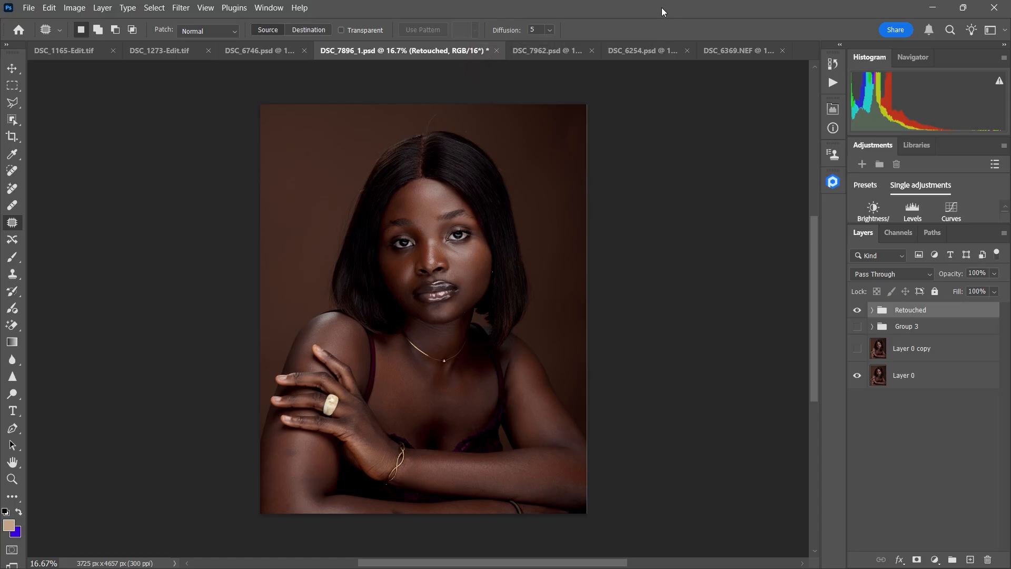
left_click(708, 51)
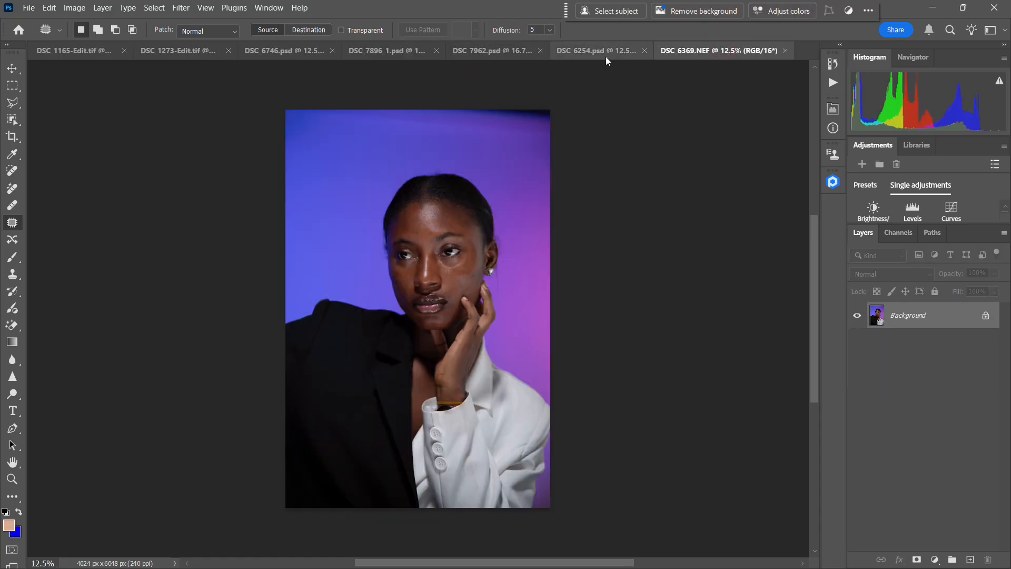
left_click(598, 52)
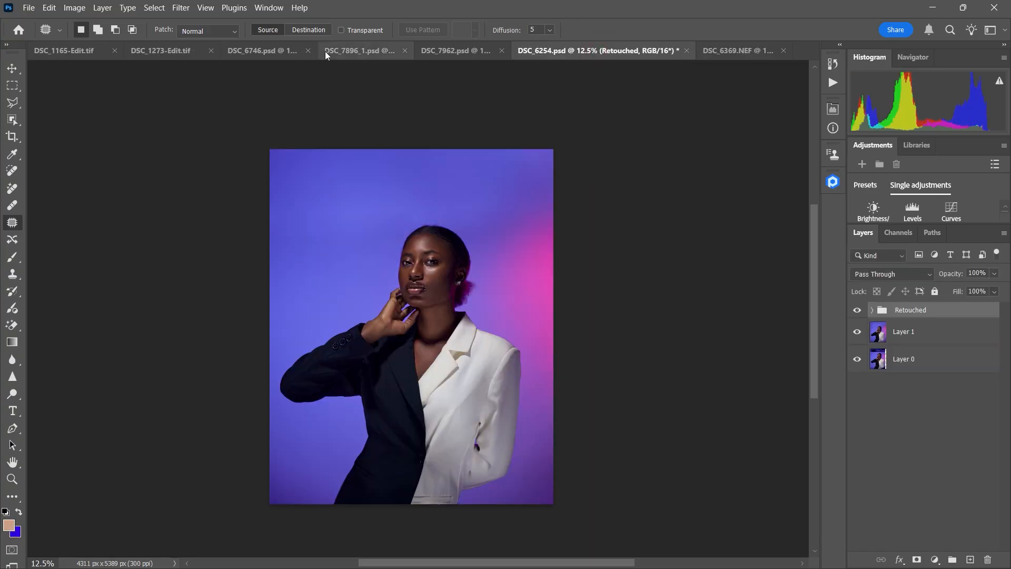
Step: Stamp the visible layers of DSC_7896_1.psd into a new layer and open it in the Retouch4me Face Make filter
left_click(349, 49)
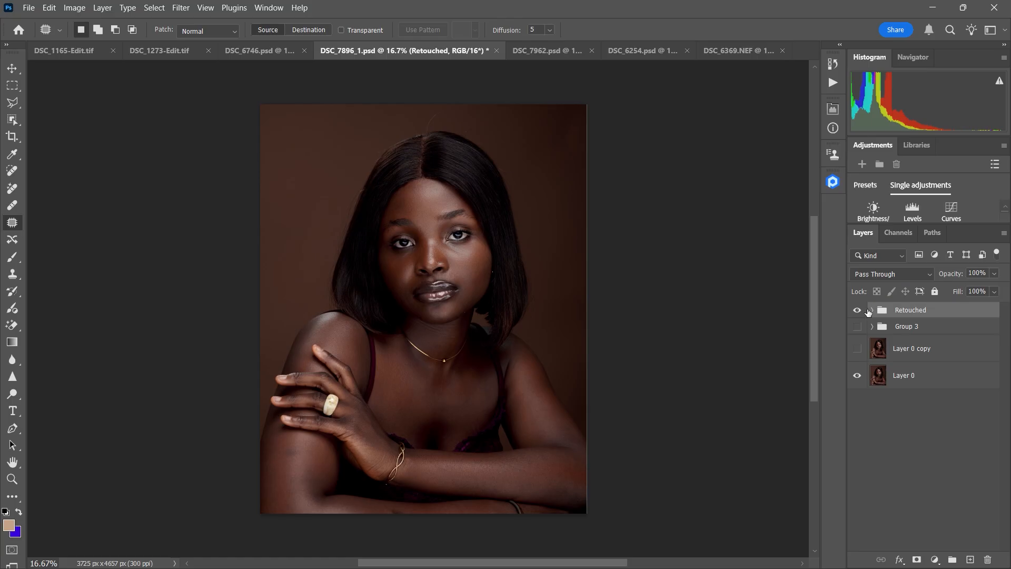
key("ctrl+shift+alt+e")
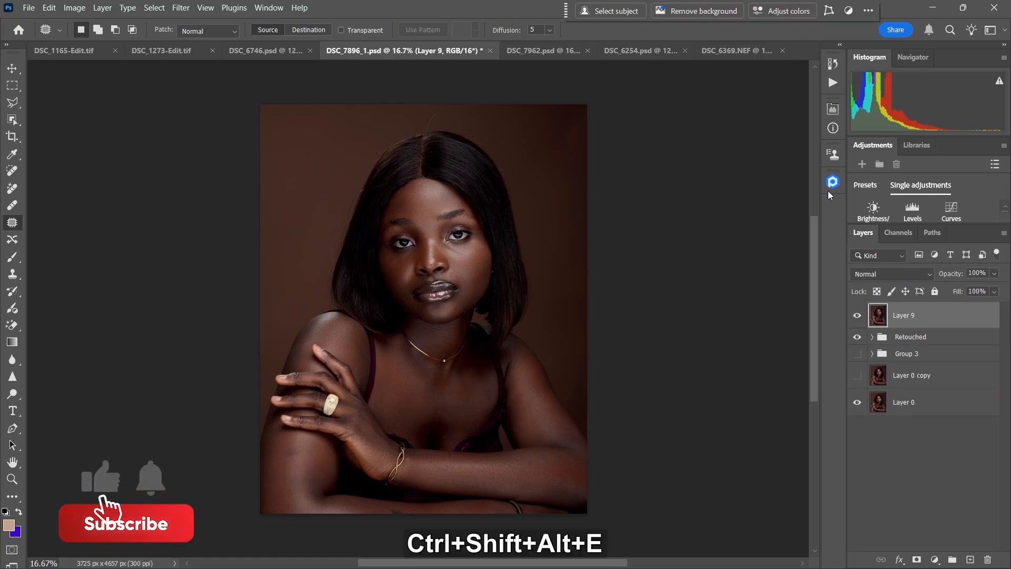
left_click(181, 7)
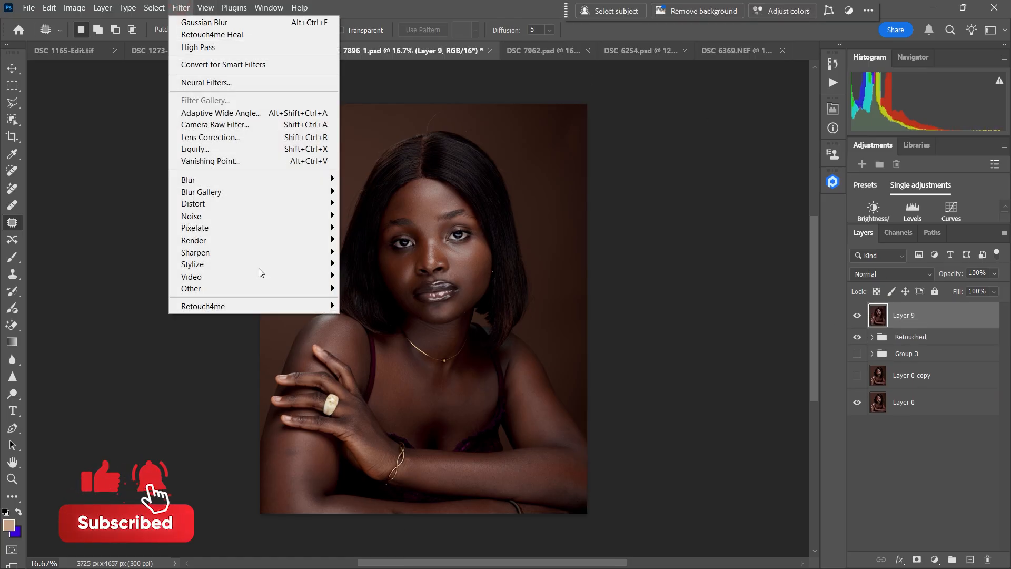
mouse_move(265, 307)
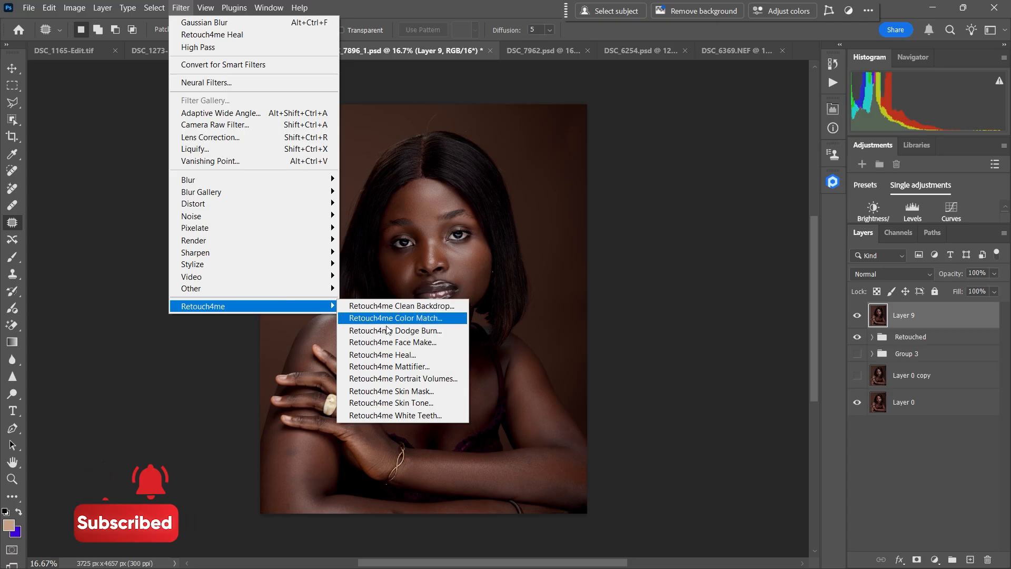
left_click(409, 343)
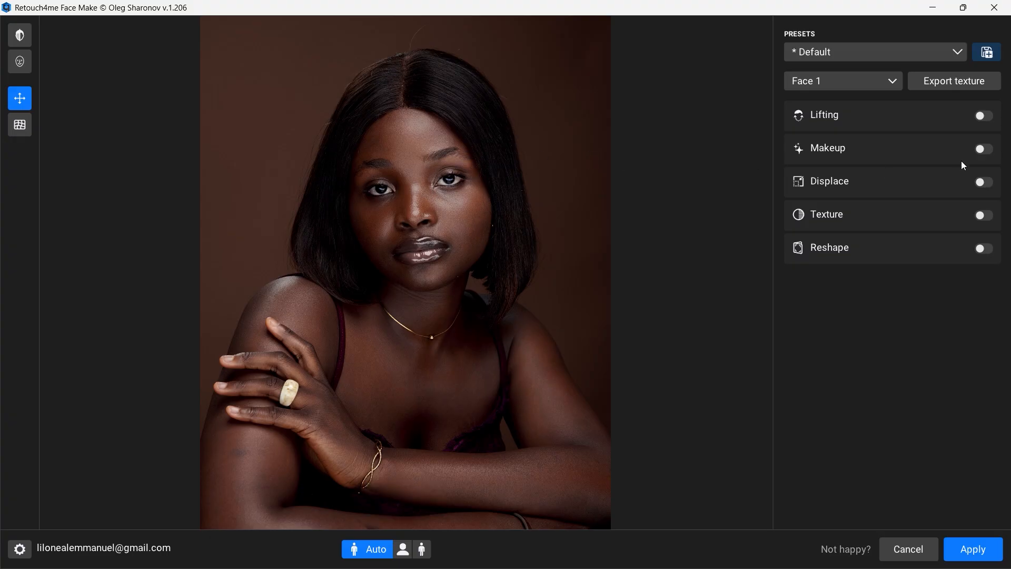
Step: Enable Lifting and reset the Lifting, Eyes Effect, Lips Effect and Nose Effect values to 0
left_click(944, 116)
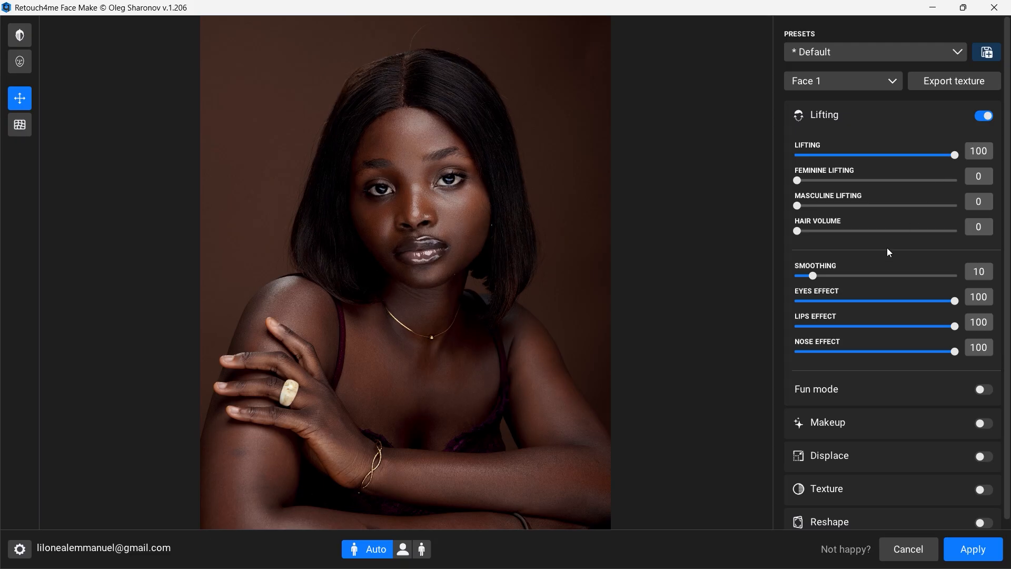
left_click(987, 118)
left_click(985, 117)
left_click_drag(927, 160, 746, 214)
left_click_drag(933, 301, 788, 301)
left_click_drag(902, 326, 772, 332)
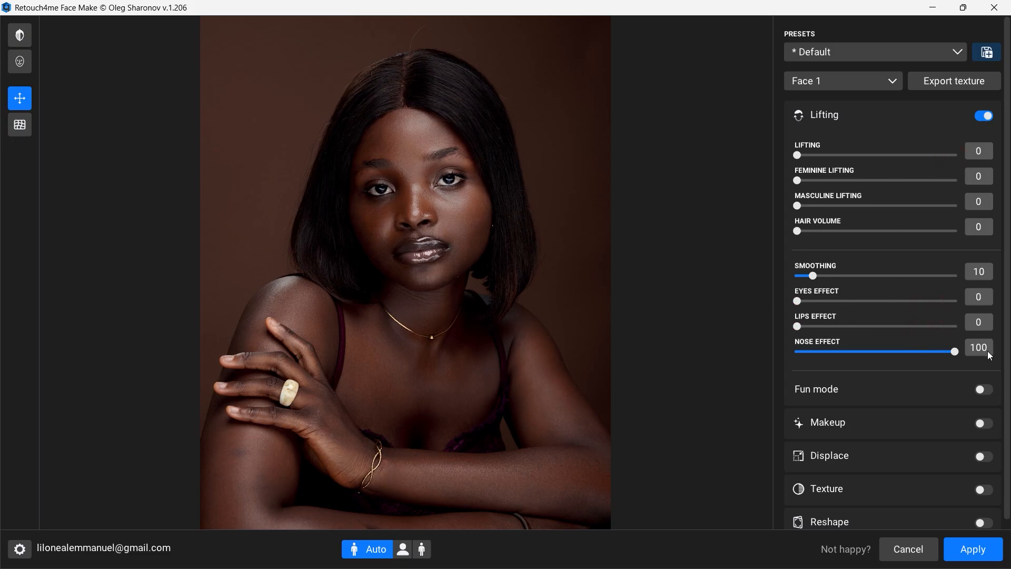
left_click_drag(955, 352, 730, 321)
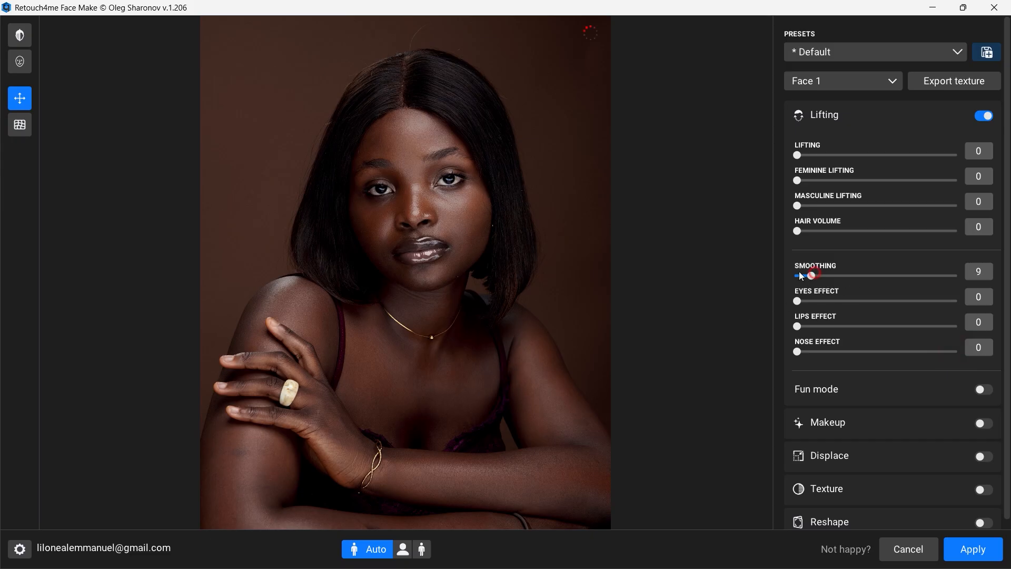
Step: Set Smoothing to 24, Eyes Effect to 50, Lips Effect to 41 and Feminine Lifting to 76
left_click_drag(802, 276, 876, 304)
left_click_drag(819, 326, 861, 326)
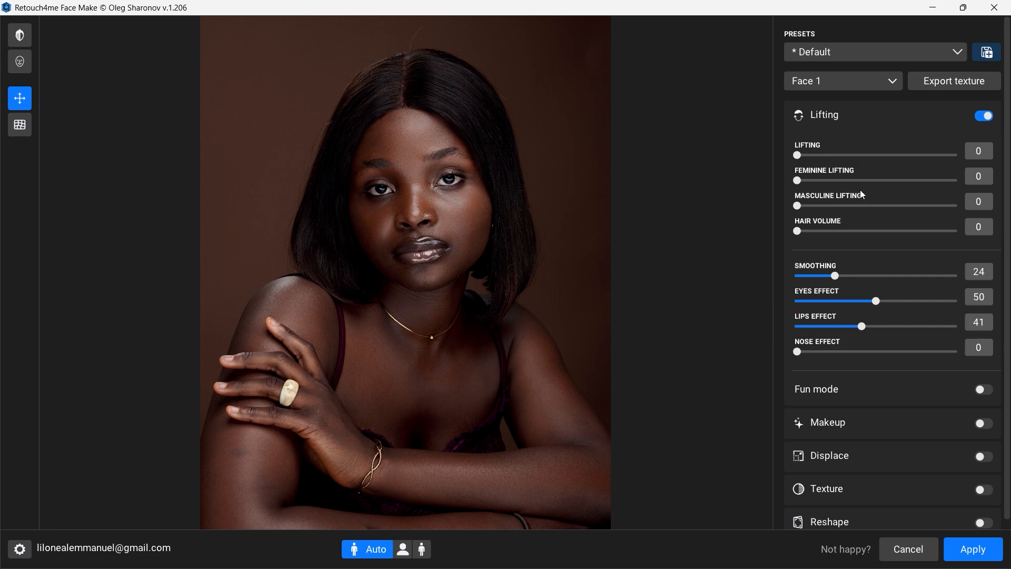
left_click_drag(798, 180, 924, 187)
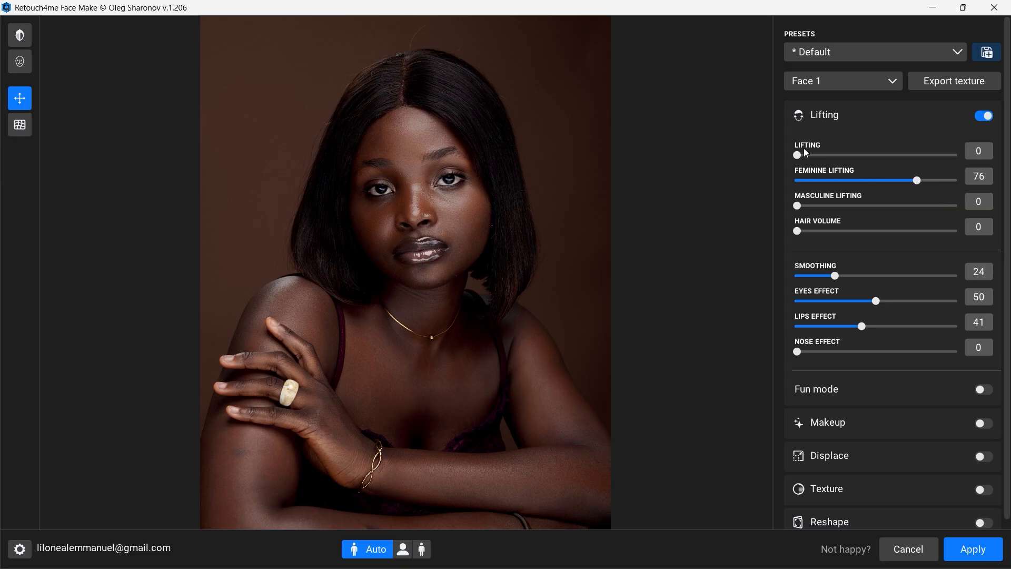
Step: Set Lifting to 37, Nose Effect to 42, Lips Effect to 19 and Eyes Effect to 17, keeping Hair Volume at 0
left_click_drag(810, 158, 859, 156)
mouse_move(801, 232)
left_mouse_down()
mouse_move(896, 229)
mouse_move(794, 229)
left_mouse_up()
left_click_drag(799, 352, 821, 321)
mouse_move(880, 301)
left_mouse_down()
mouse_move(972, 301)
mouse_move(886, 297)
left_mouse_up()
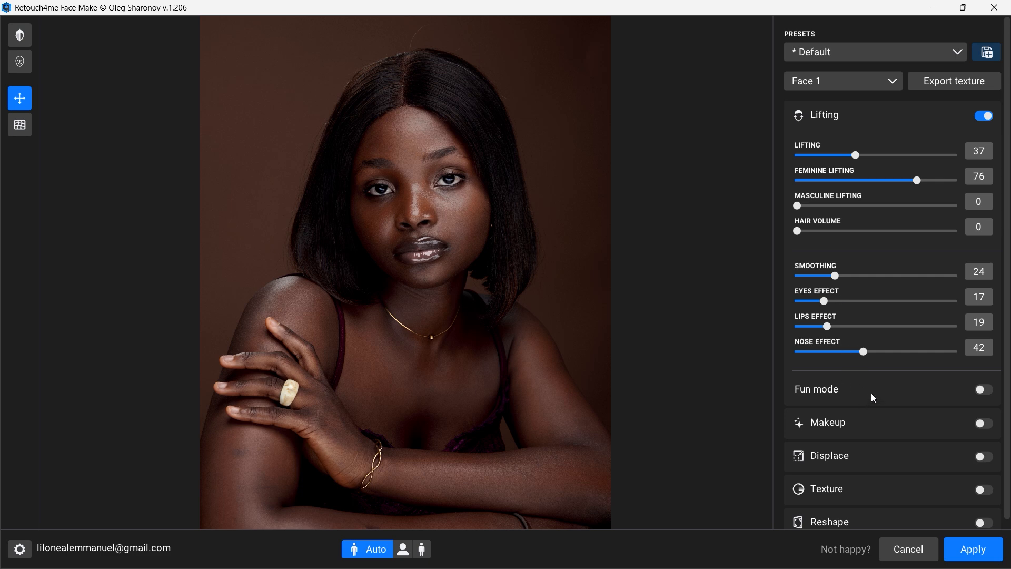
Step: Switch Lifting off and on to compare the face shape, and collapse its settings
scroll(872, 398, "down", 1)
left_click(985, 108)
left_click(985, 108)
left_click(988, 108)
left_click(986, 112)
left_click(917, 110)
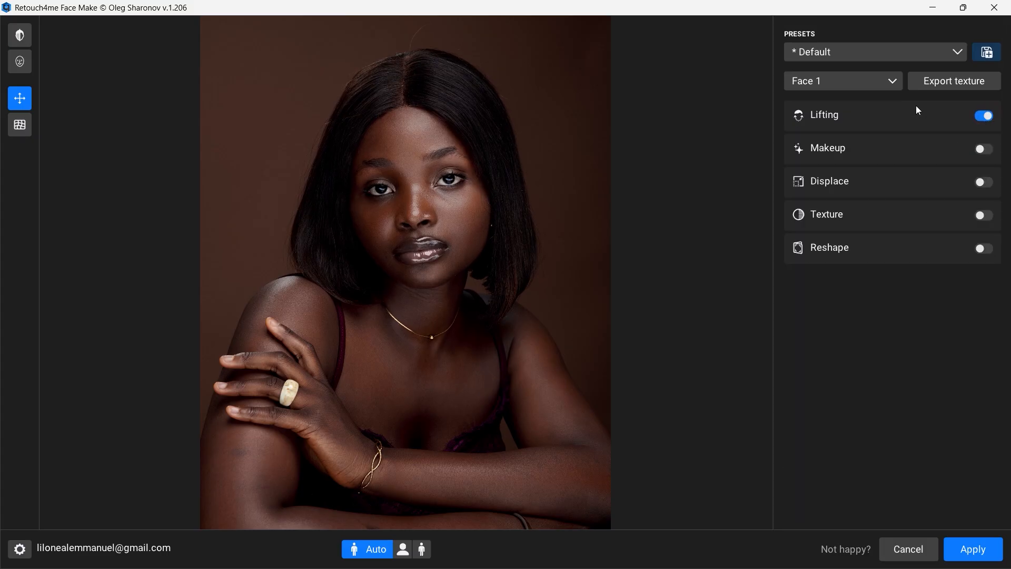
Step: Reopen the Lifting settings, try Fun mode, and collapse the settings again
left_click(873, 115)
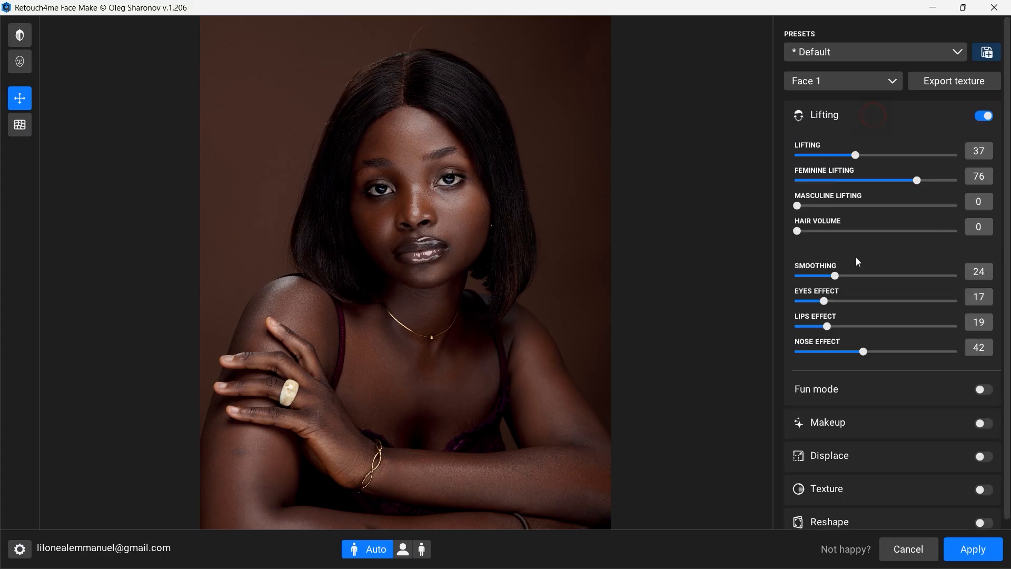
left_click(979, 390)
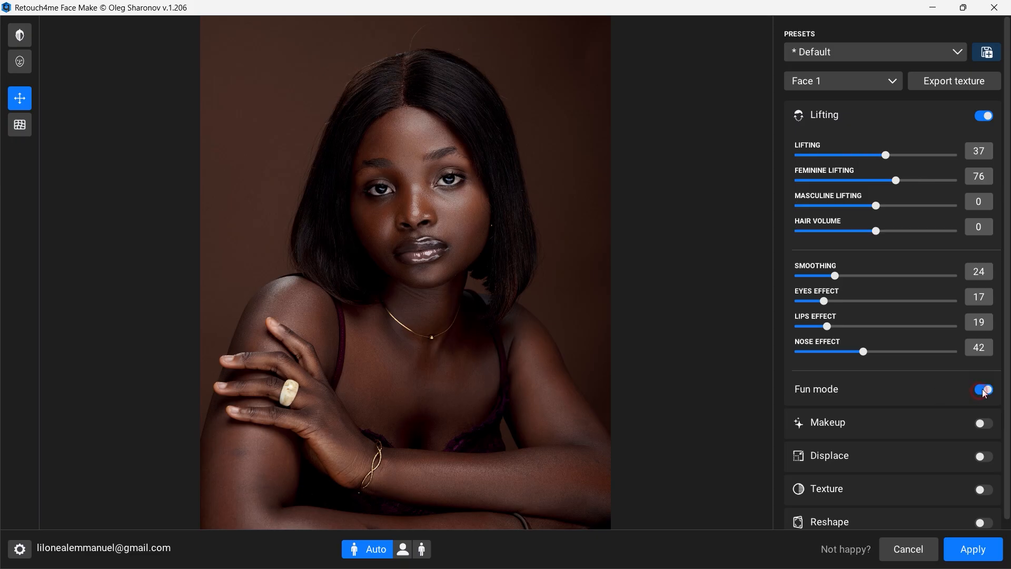
left_click(983, 390)
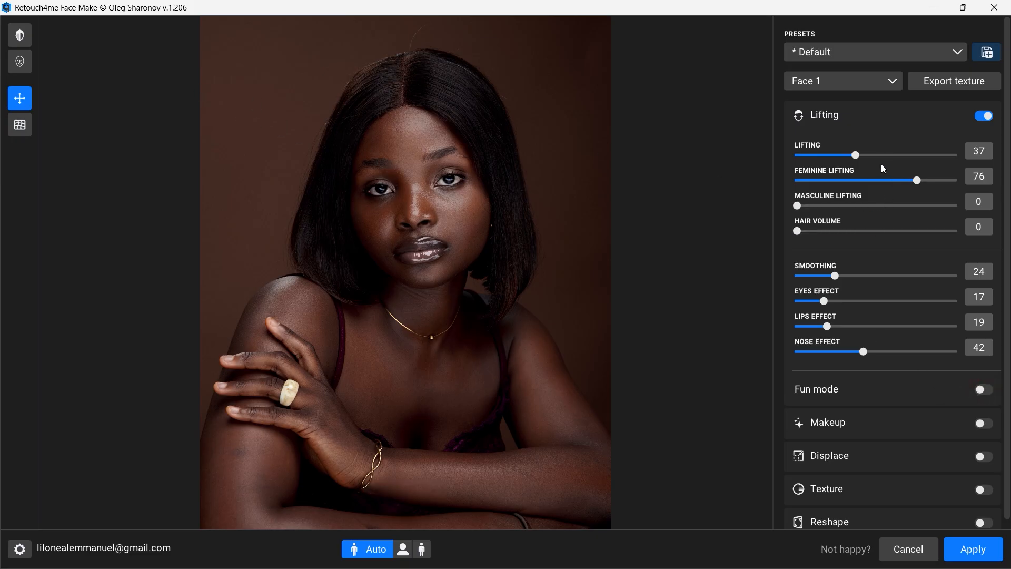
left_click(901, 115)
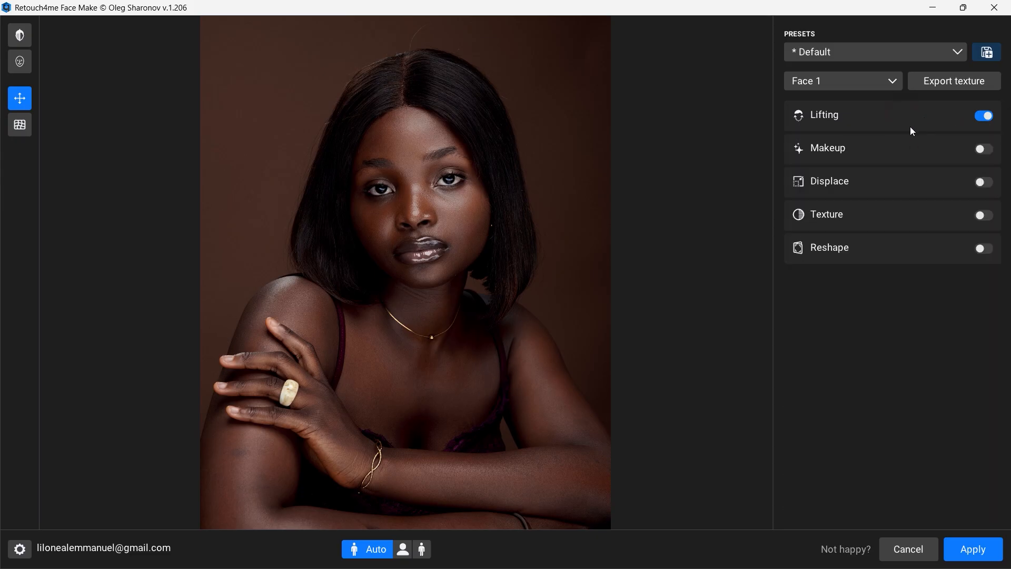
Step: Enable Makeup with the Brows Chic brow style, and switch Makeup off and on to compare the effect
left_click(984, 150)
left_click(882, 146)
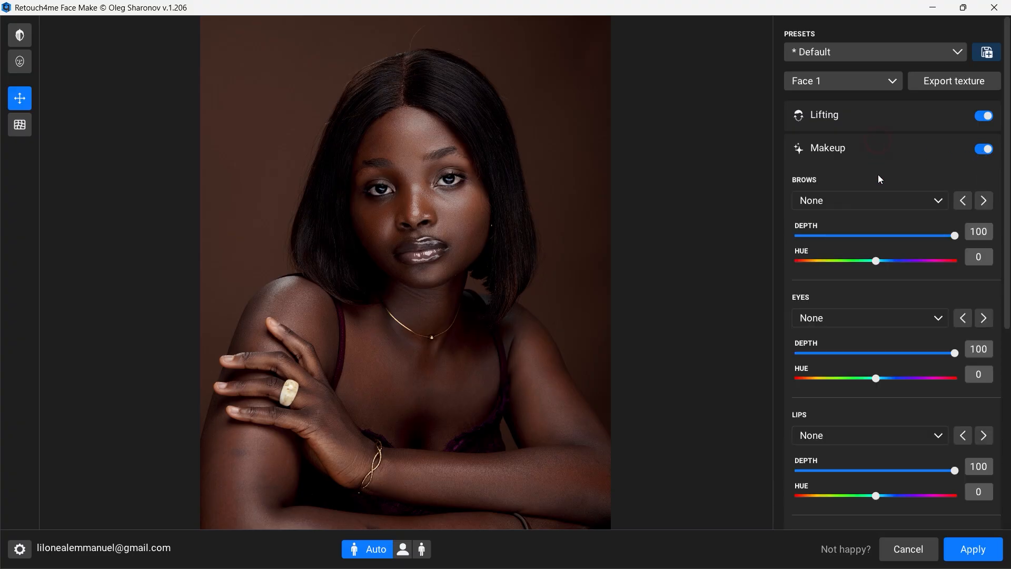
left_click(926, 200)
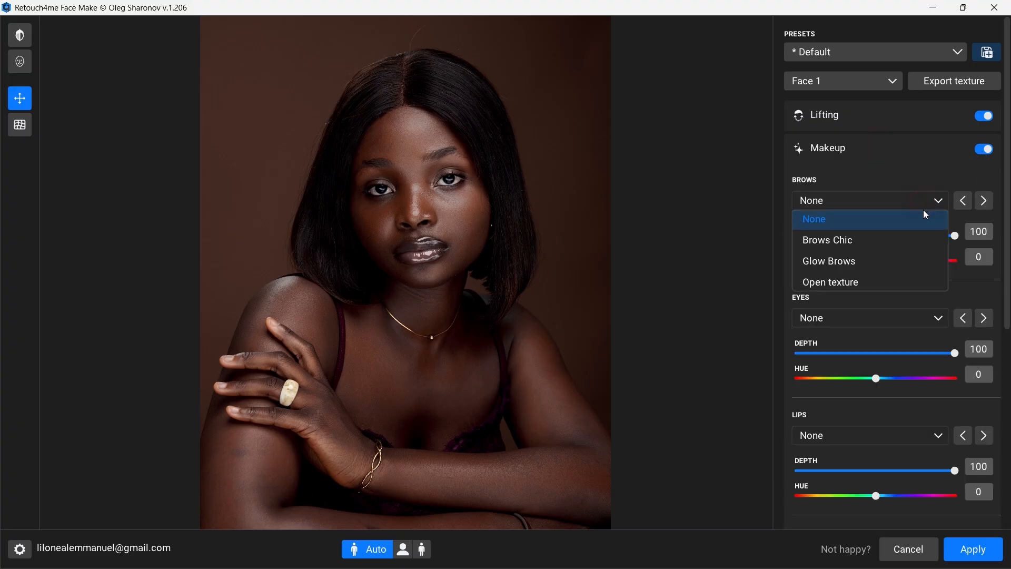
left_click(861, 242)
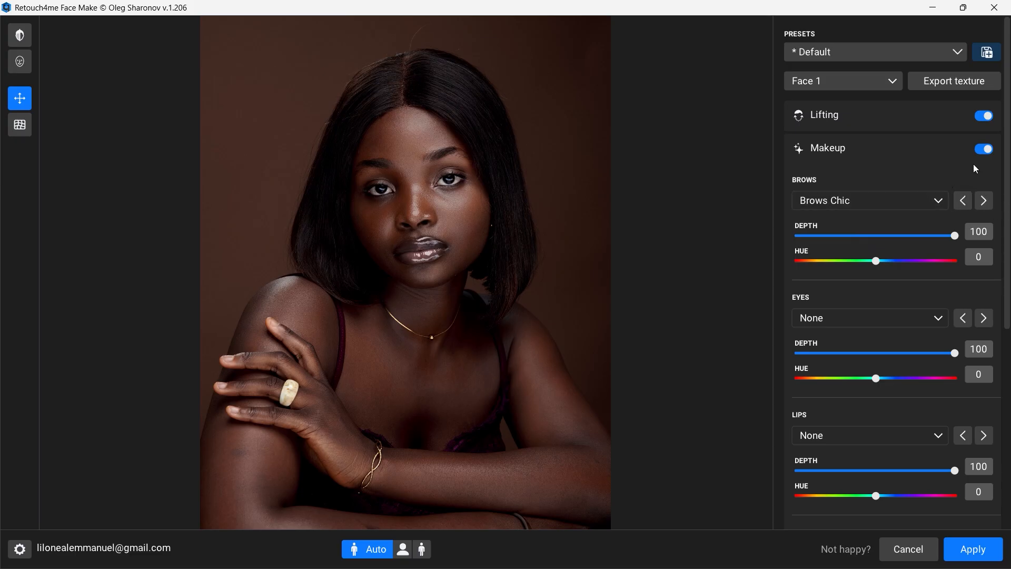
left_click(983, 154)
left_click(984, 154)
Step: Try the Glow Brows style and reset the brow makeup to None
left_click(926, 206)
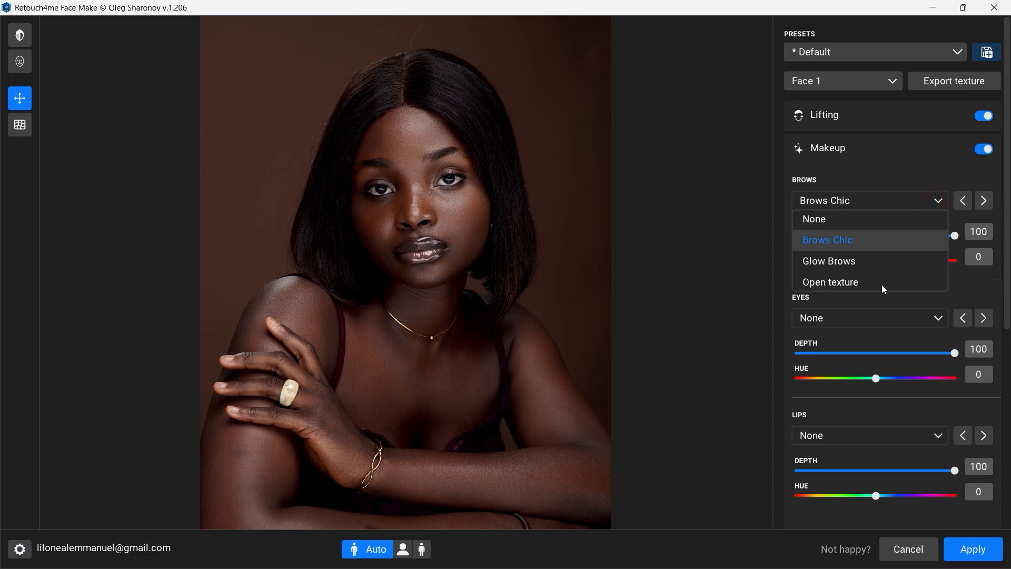
left_click(865, 262)
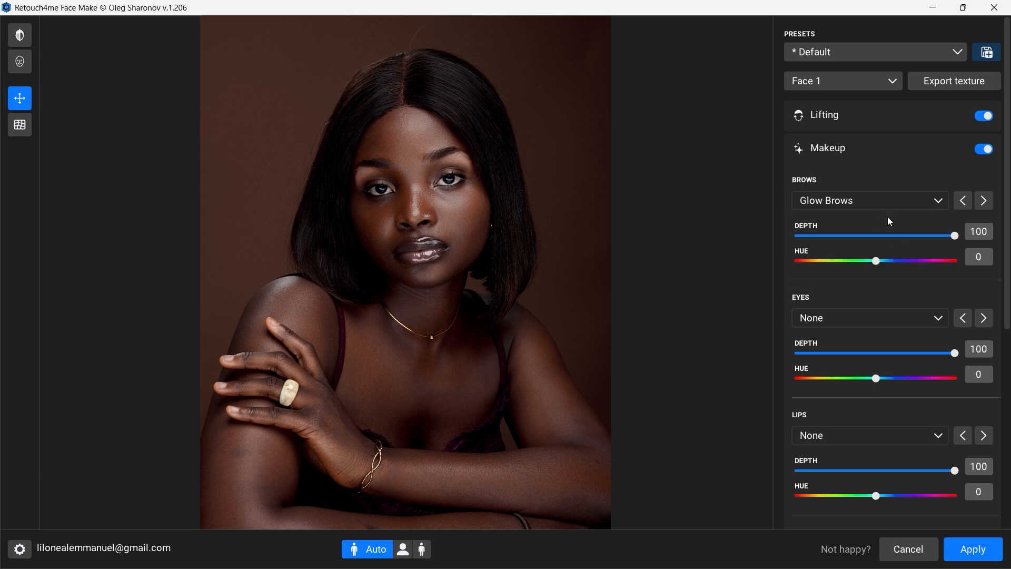
key("ctrl+z")
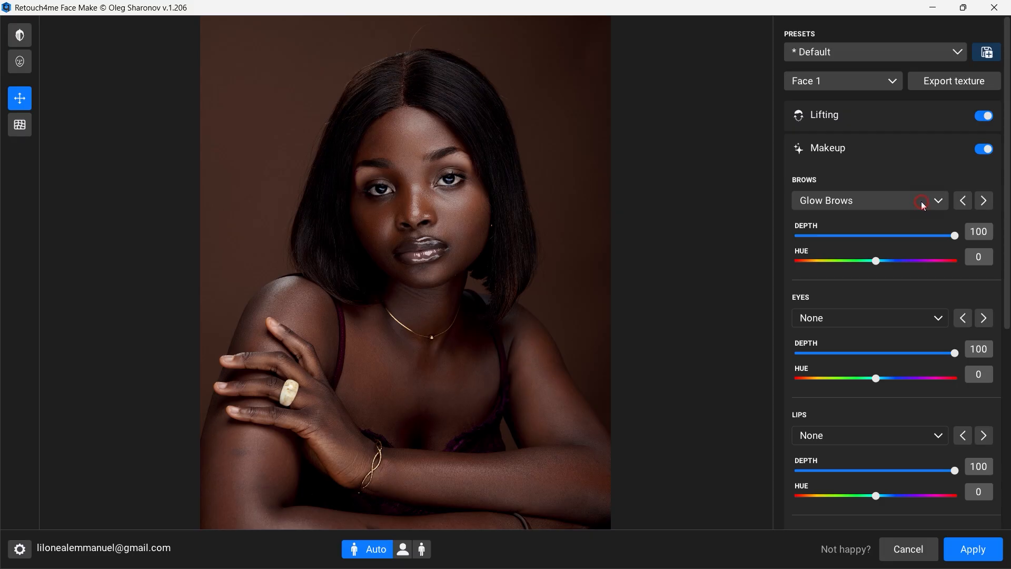
left_click(921, 201)
left_click(875, 220)
Step: Apply the Brows Chic brow style again with Depth 47 and Hue -26
left_click(903, 200)
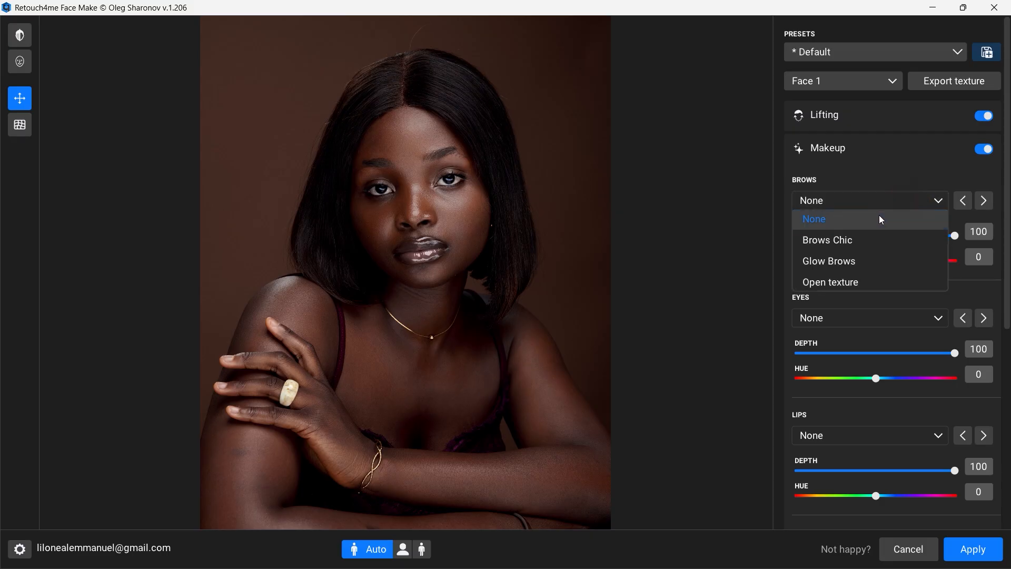
left_click(866, 237)
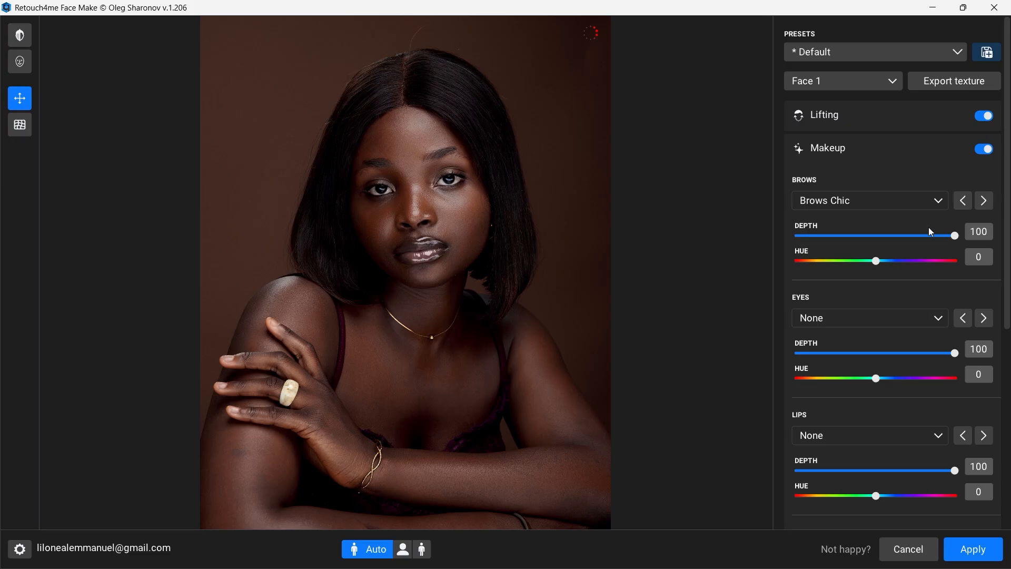
left_click_drag(955, 237, 864, 261)
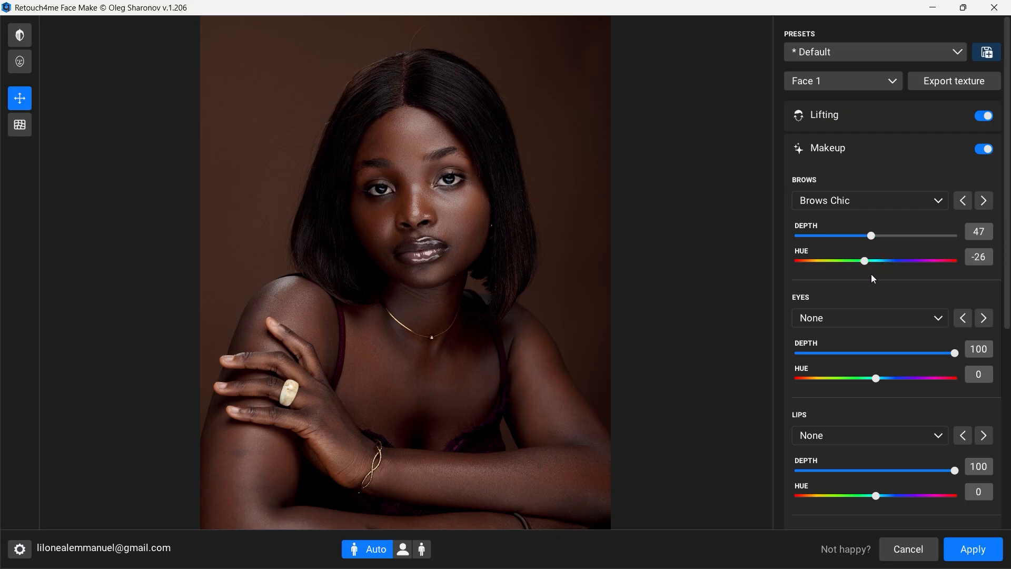
Step: Try the Smoky Drama and Rainbow Gleam eye makeup styles, leaving the eye Depth at 100
left_click(925, 317)
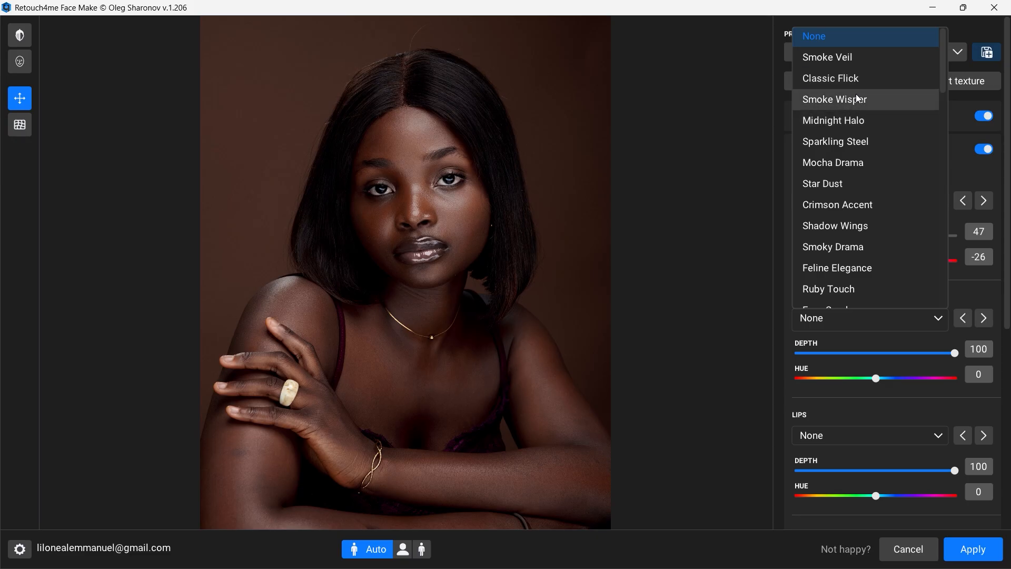
left_click(861, 250)
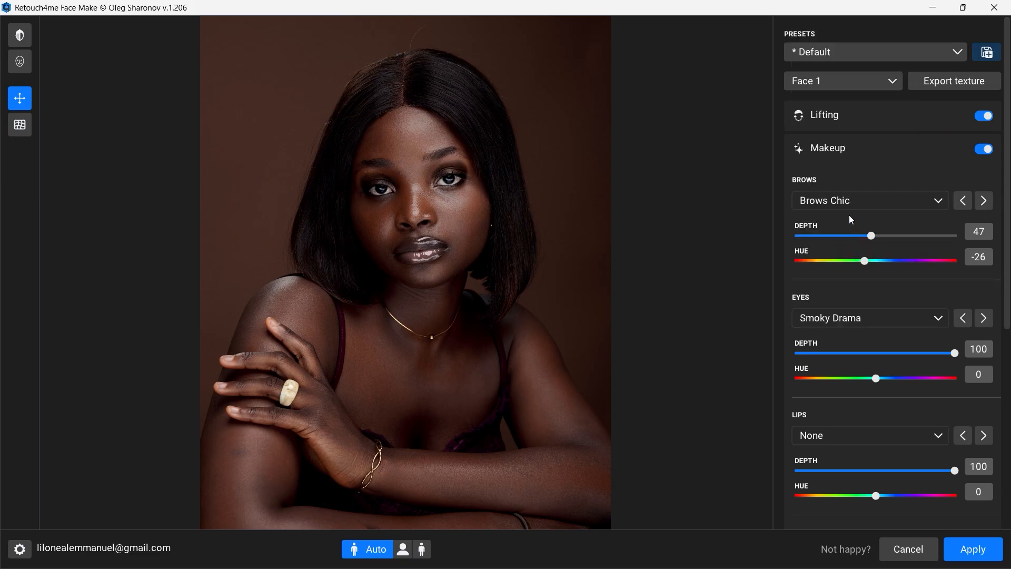
left_click(866, 201)
left_click(927, 302)
left_click(927, 319)
scroll(866, 237, "down", 3)
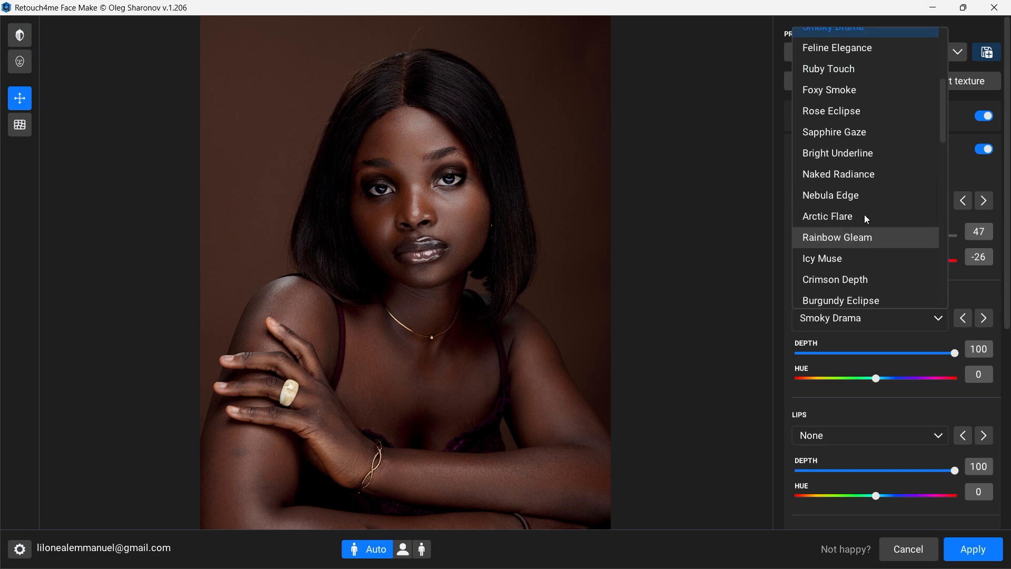
scroll(852, 221, "down", 1)
left_click(848, 161)
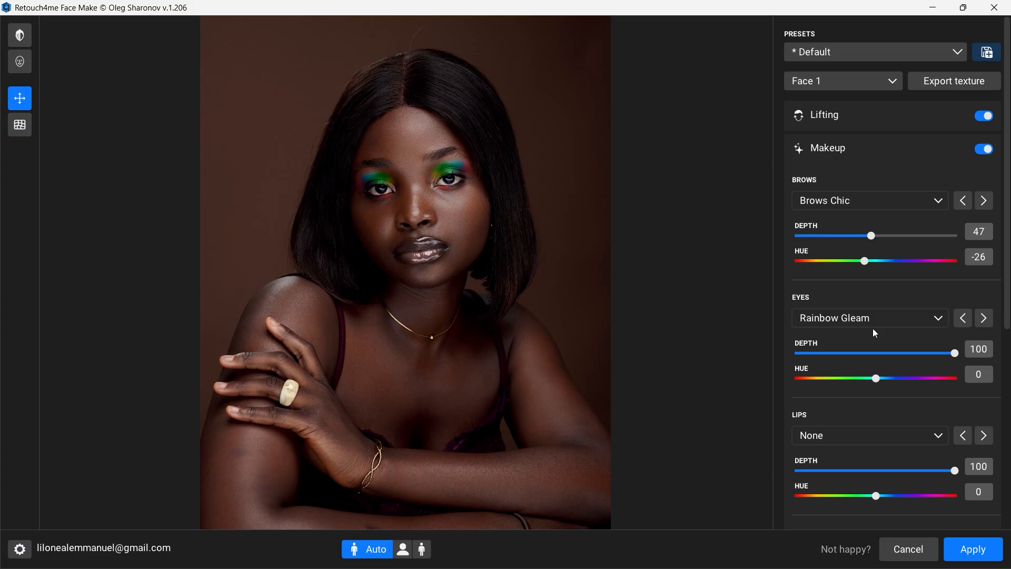
left_click_drag(938, 353, 990, 363)
Step: Try the Azure Spark, Crystal Wings and Cotton Rose eye makeup styles in turn
left_click(929, 319)
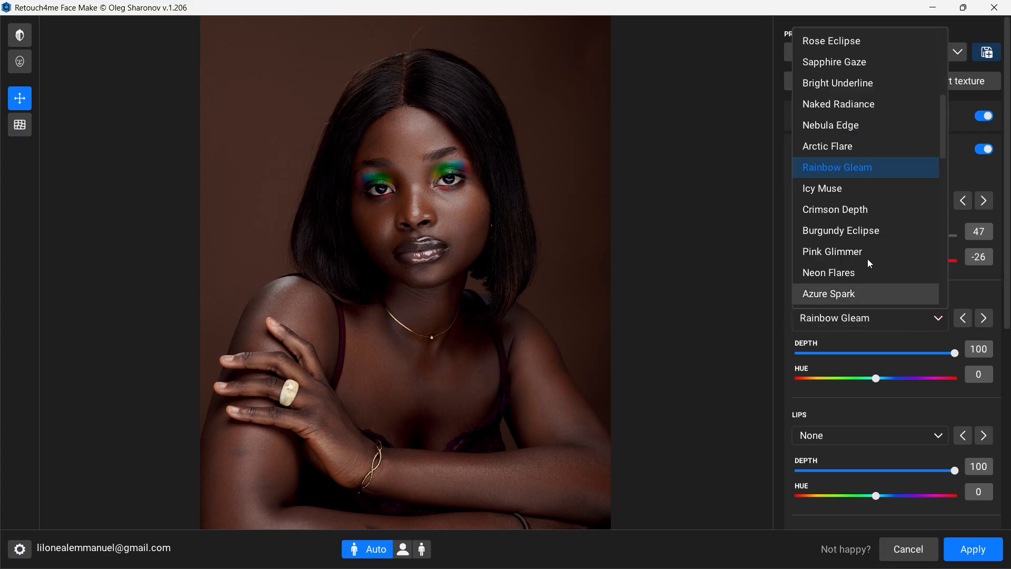
left_click(845, 289)
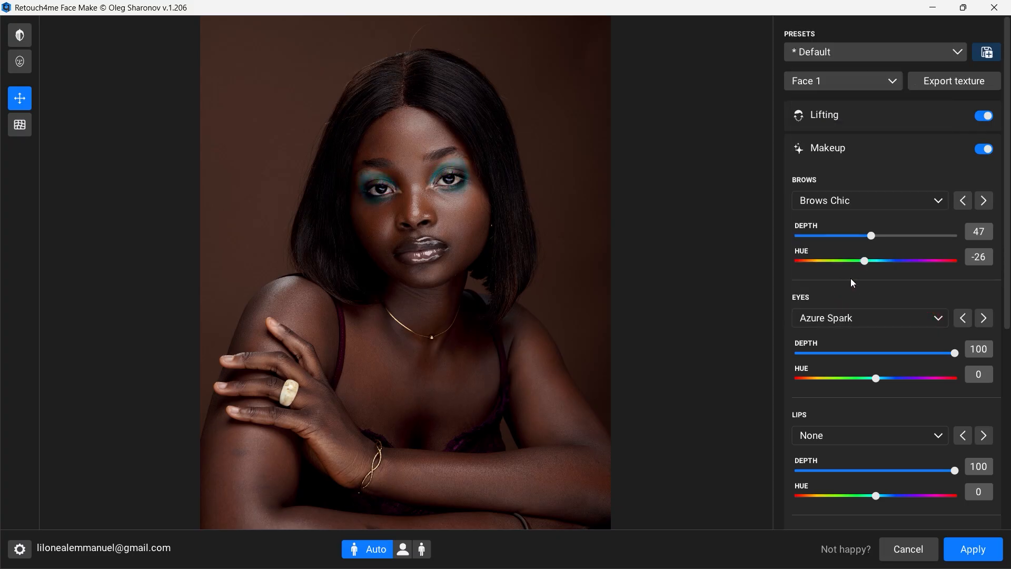
left_click(928, 315)
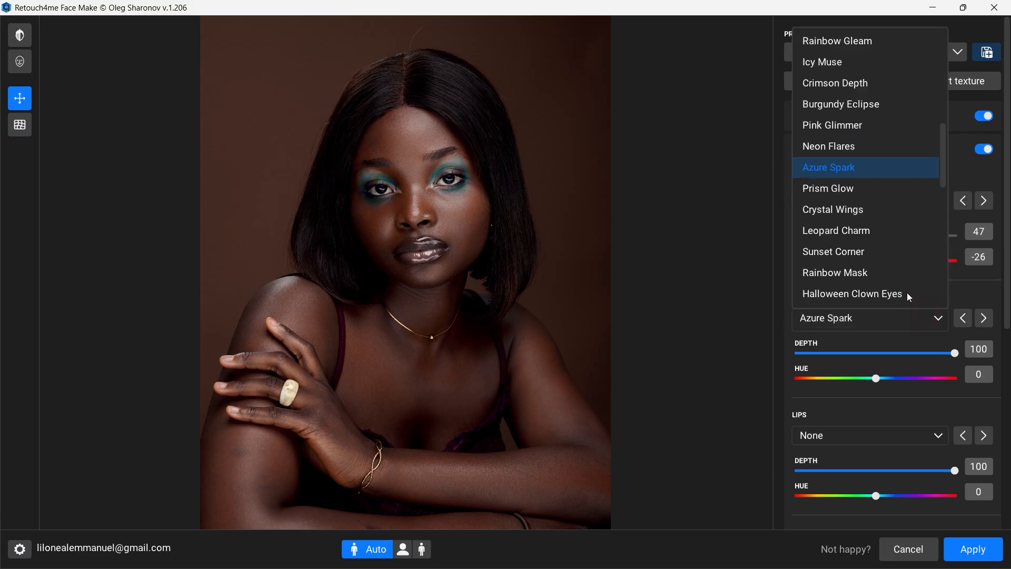
left_click(849, 215)
left_click(925, 319)
scroll(862, 253, "down", 5)
scroll(862, 244, "down", 4)
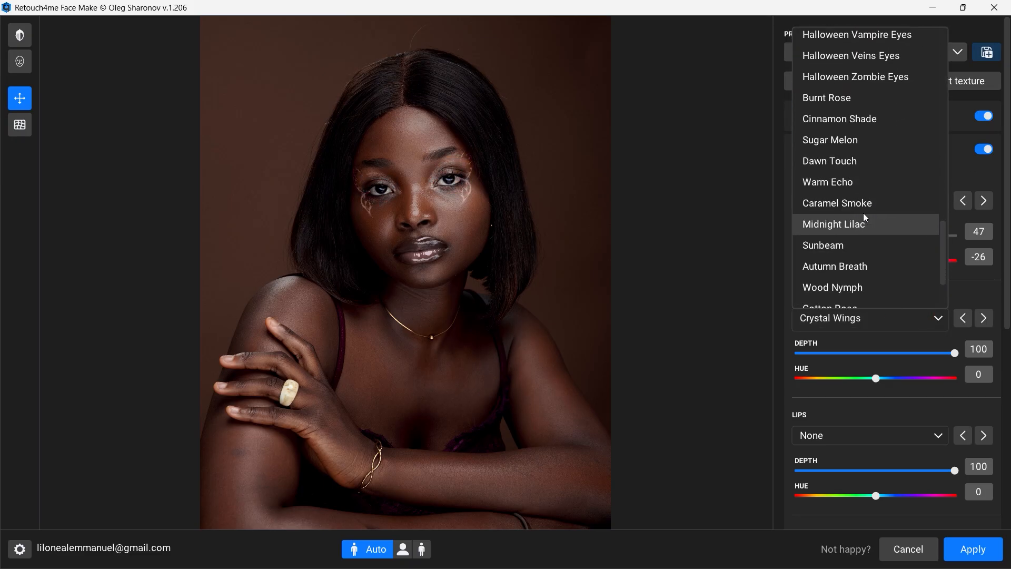
scroll(861, 214, "down", 1)
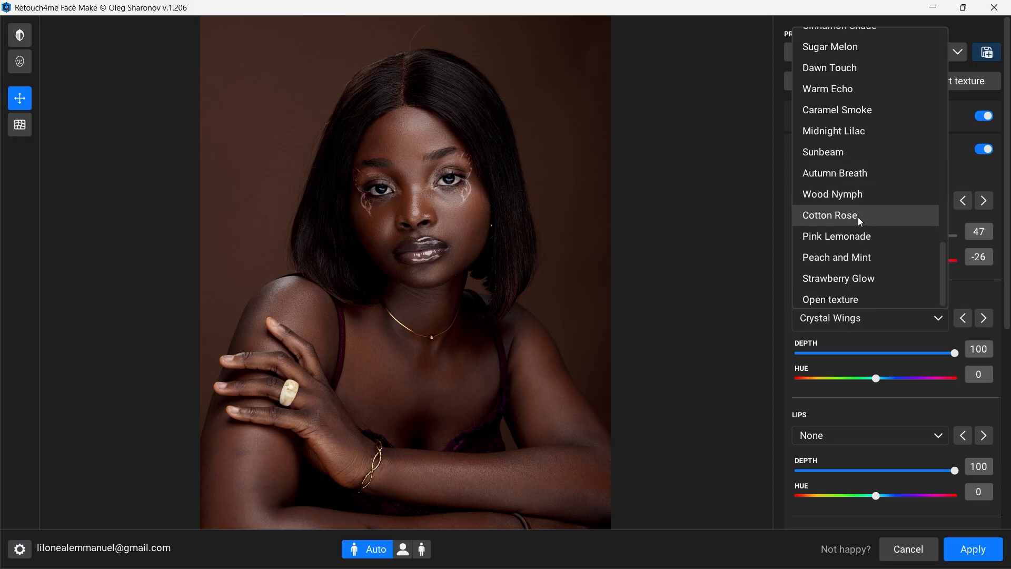
left_click(858, 217)
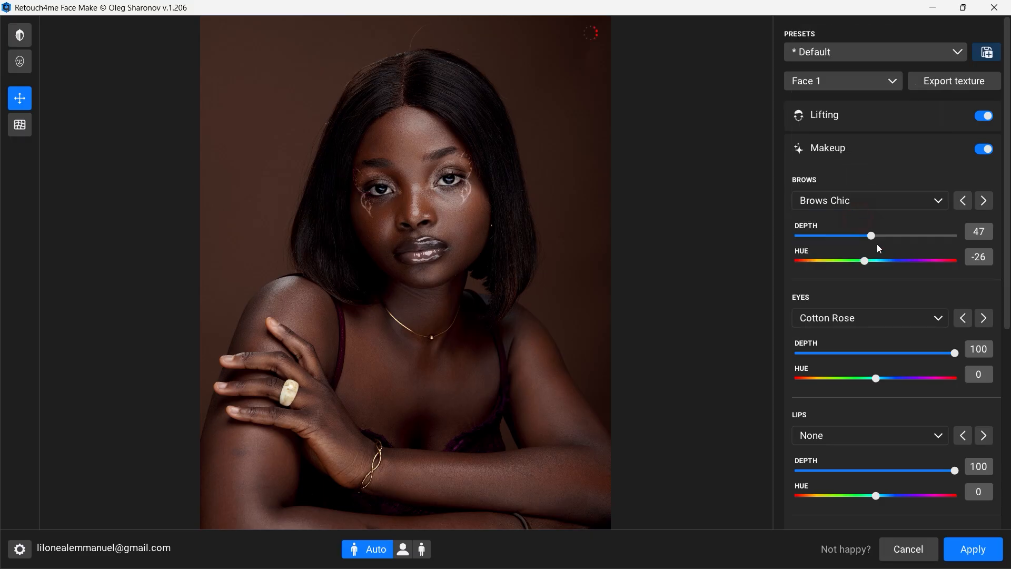
Step: Try the Pink Lemonade and Peach and Mint eye makeup styles
left_click(929, 311)
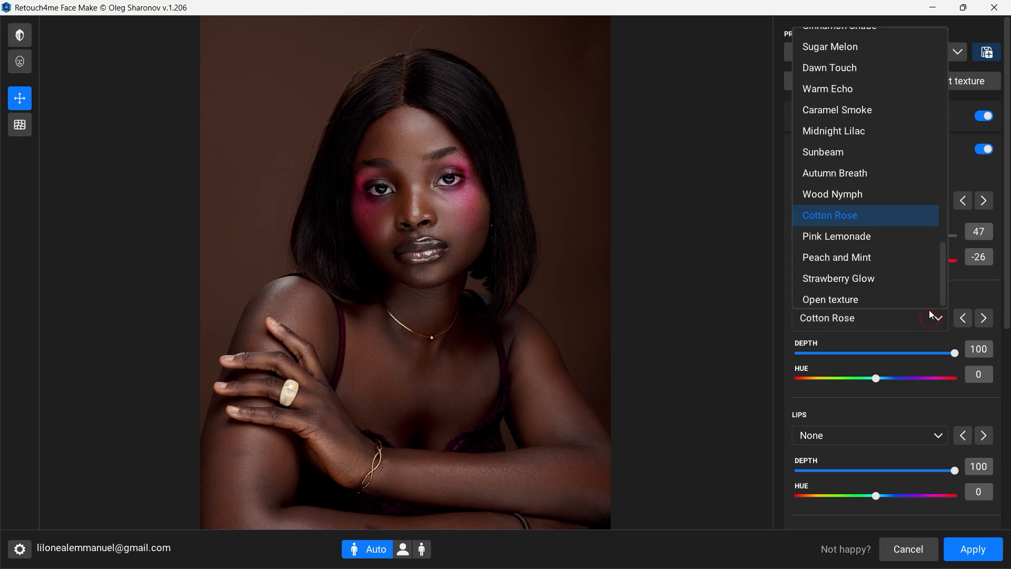
left_click(858, 237)
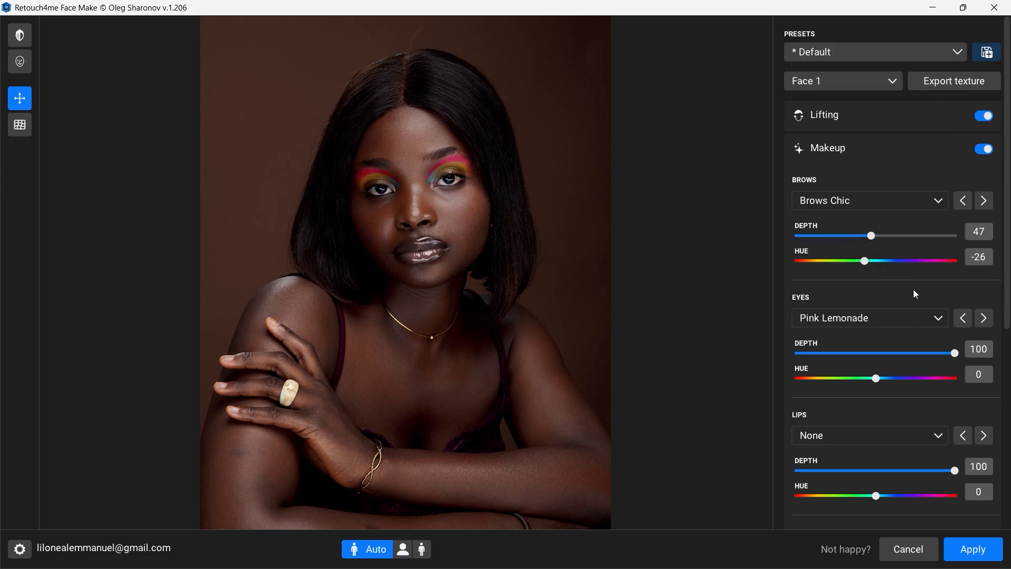
left_click(927, 317)
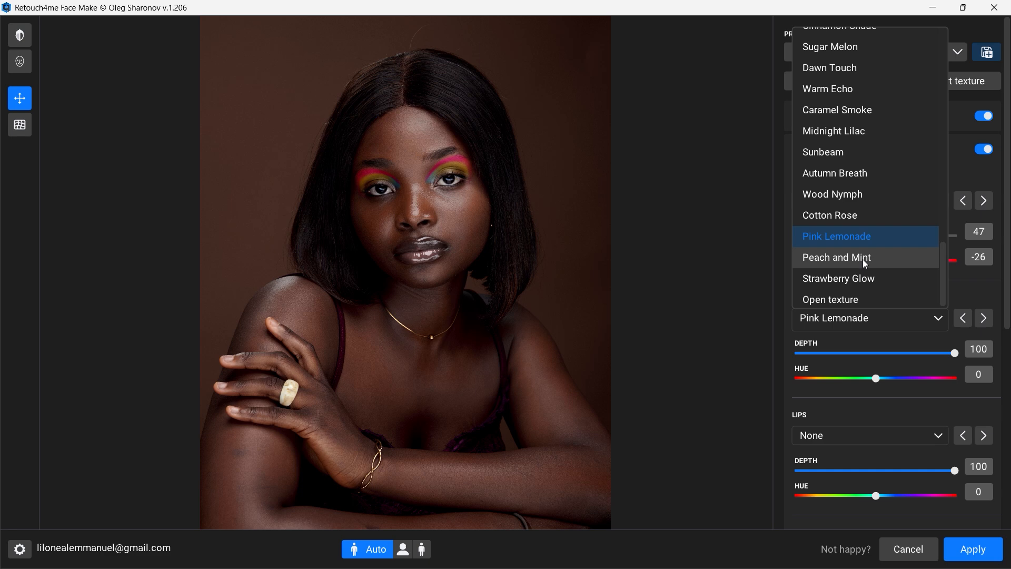
left_click(863, 259)
Step: Apply the Pink Glimmer eye makeup at Depth 100 and set its Hue to -50
left_click(909, 316)
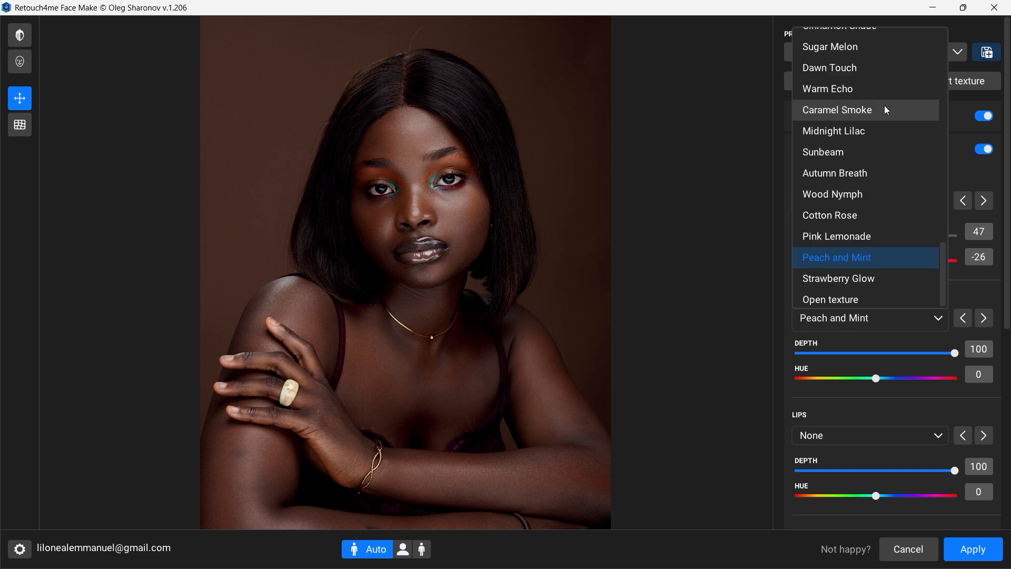
scroll(865, 85, "up", 4)
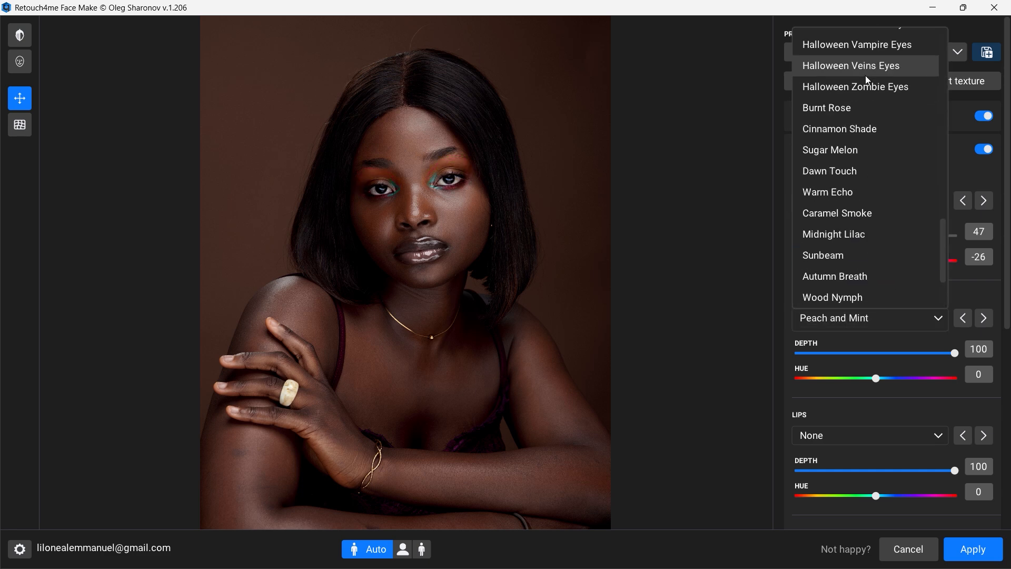
scroll(868, 100, "up", 3)
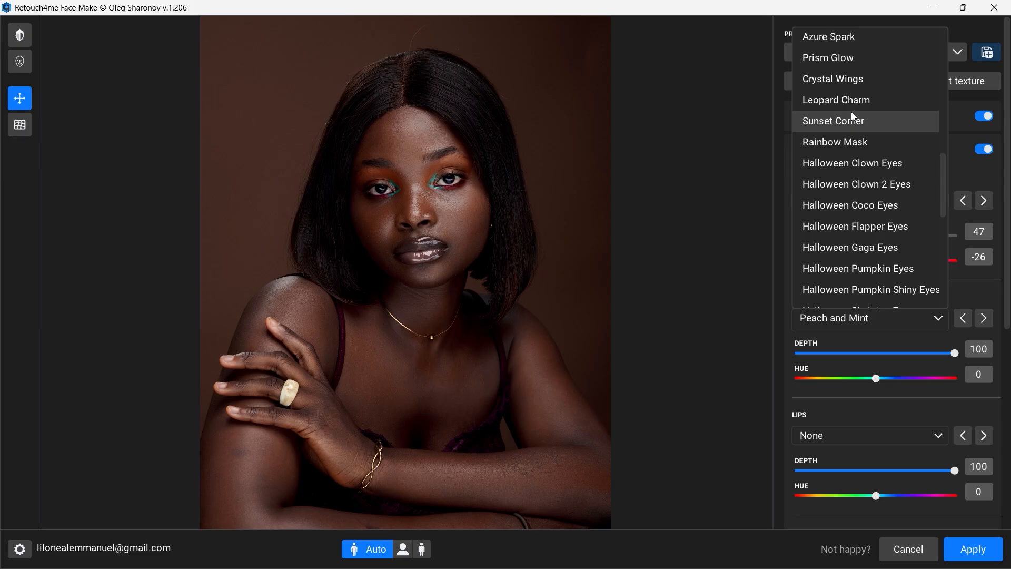
scroll(852, 112, "up", 2)
scroll(851, 121, "up", 2)
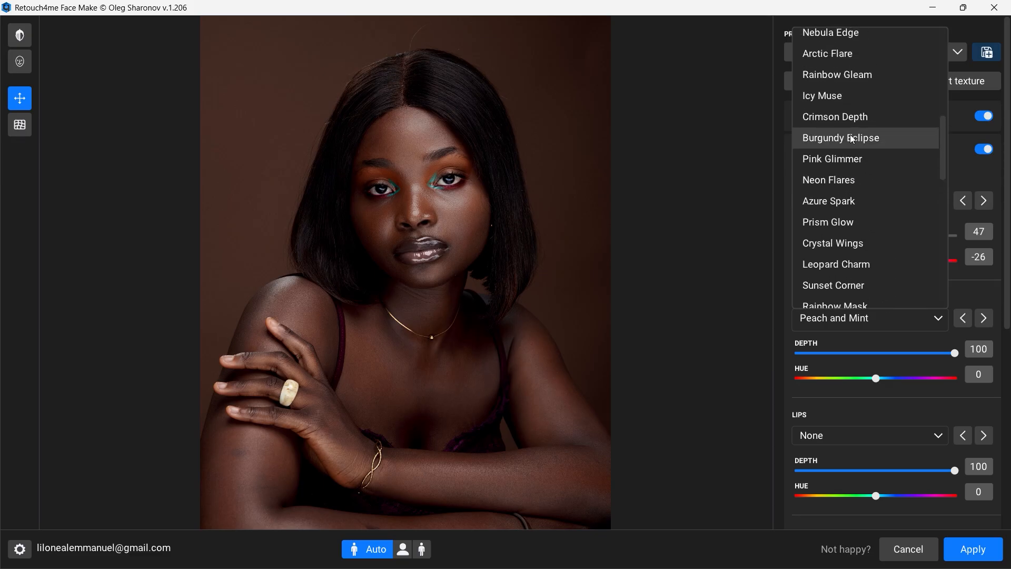
left_click(849, 166)
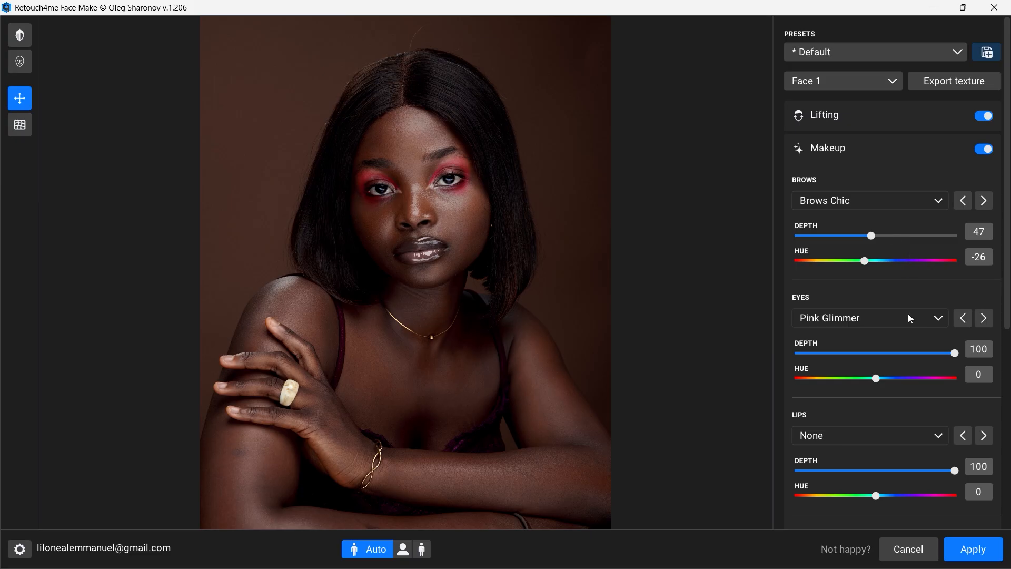
mouse_move(951, 353)
left_mouse_down()
mouse_move(919, 355)
mouse_move(948, 356)
left_mouse_up()
left_click_drag(878, 381, 855, 381)
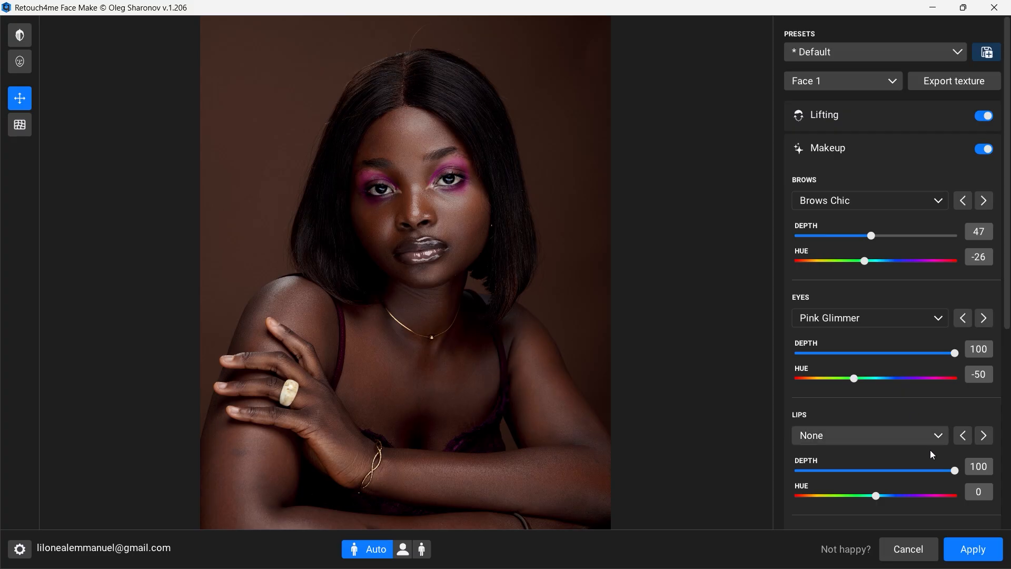
Step: Apply the Soft Contour lip makeup at Depth 100 and set its Hue to 28
scroll(911, 429, "down", 3)
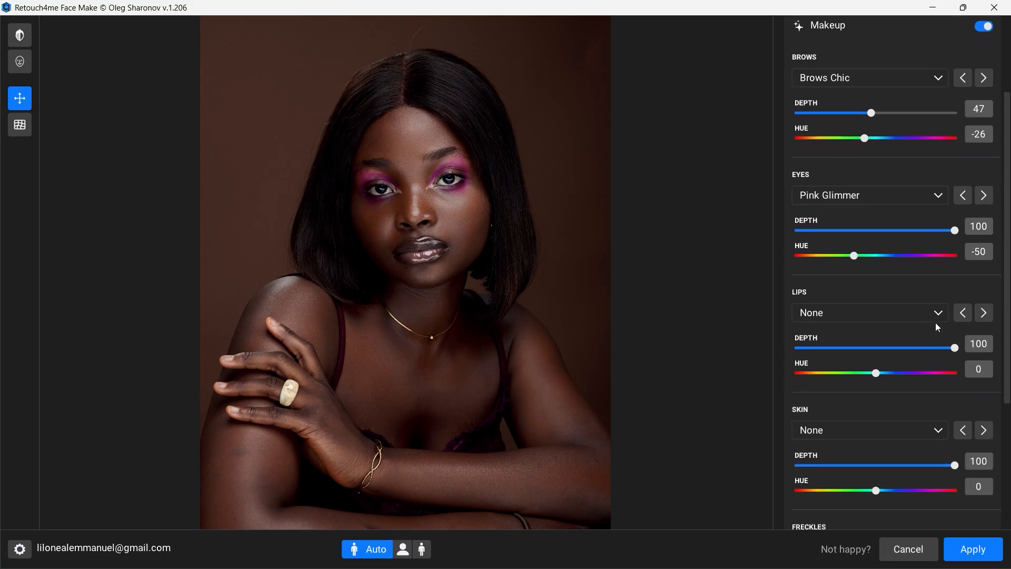
left_click(929, 286)
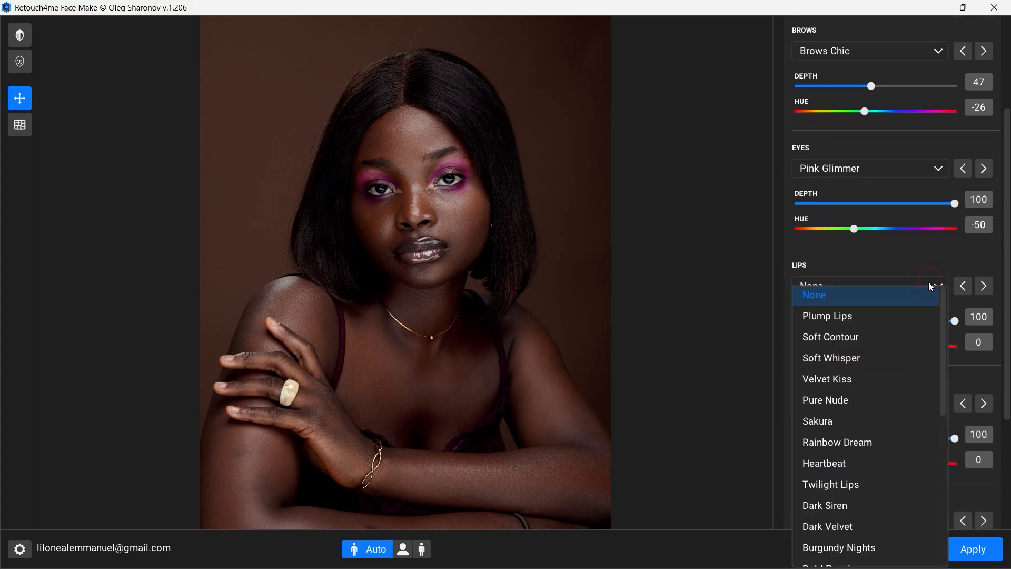
left_click(843, 335)
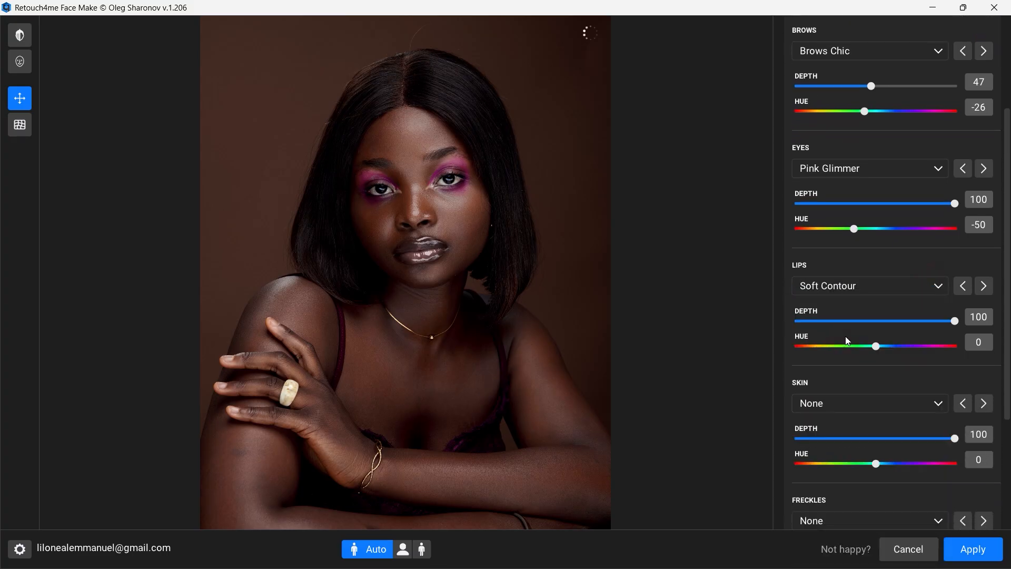
left_click(933, 286)
left_click(885, 274)
mouse_move(883, 346)
left_mouse_down()
mouse_move(924, 349)
mouse_move(806, 348)
mouse_move(890, 348)
left_mouse_up()
scroll(903, 288, "down", 1)
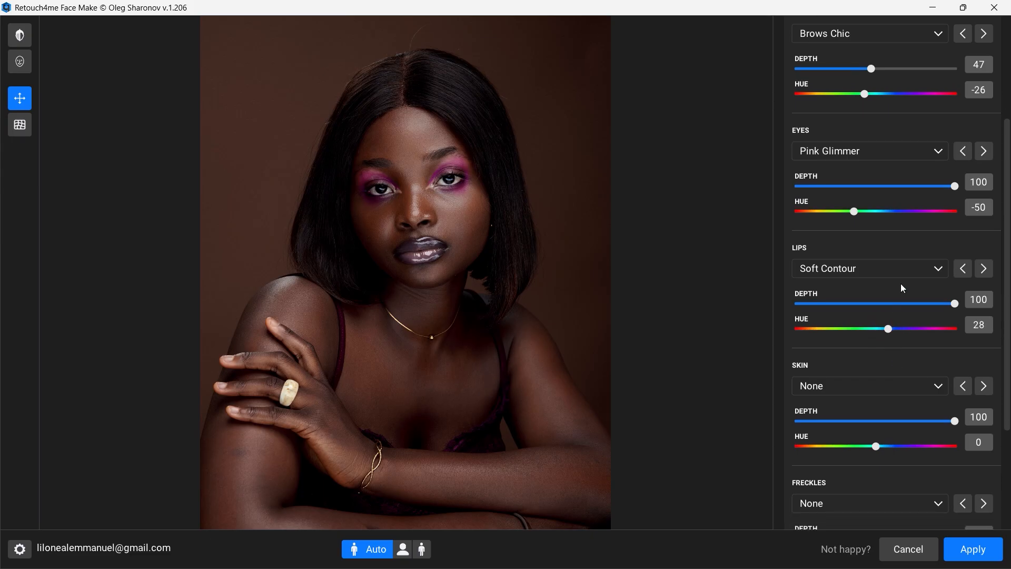
Step: Change the eye makeup style to Rose Eclipse
left_click(911, 155)
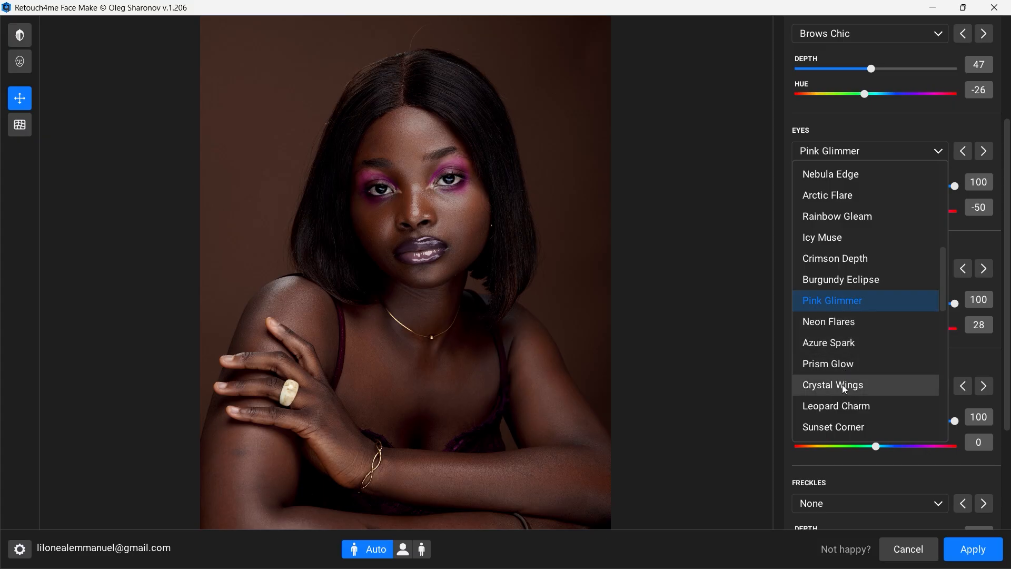
scroll(842, 411, "down", 3)
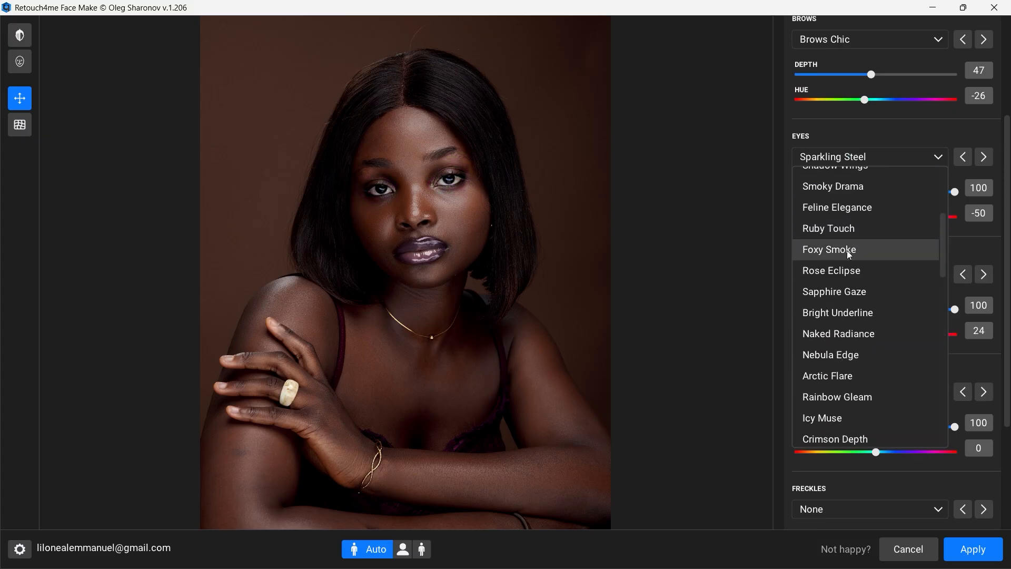
left_click(846, 272)
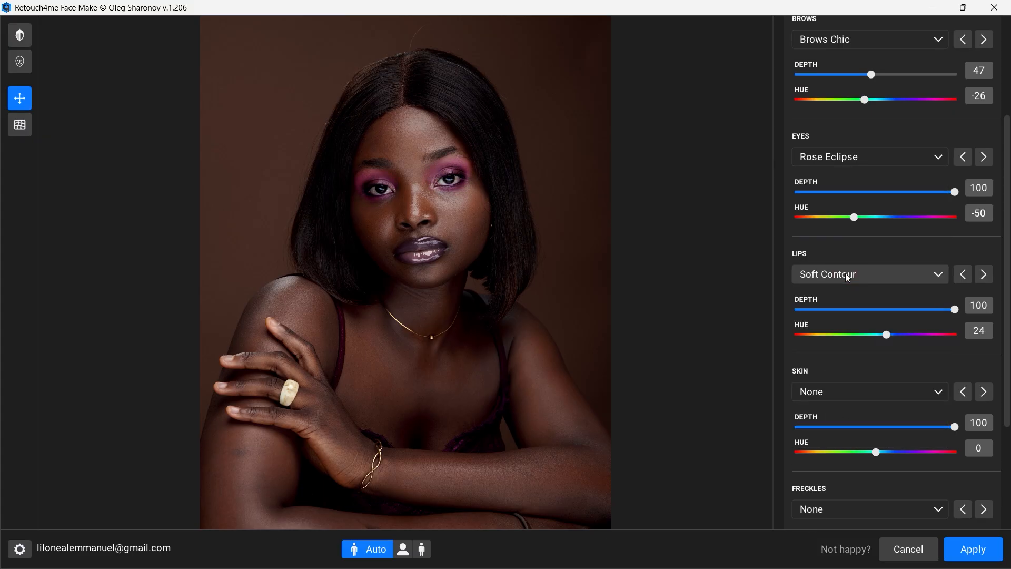
Step: Set the eye makeup to Depth 92 and Hue 35, and the lip makeup to Depth 95 and Hue 93
left_click_drag(854, 217, 890, 220)
left_click_drag(954, 192, 943, 195)
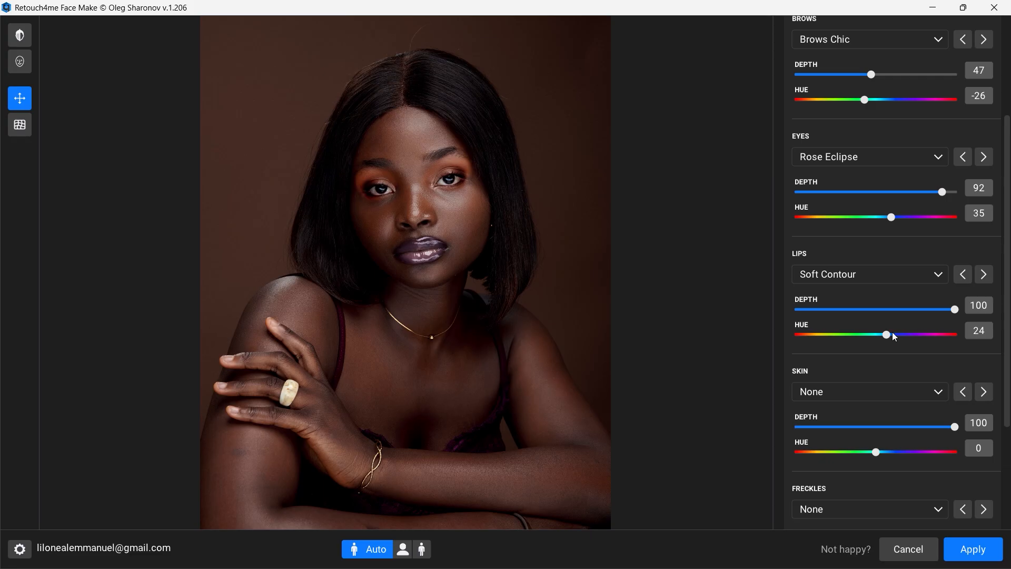
left_click_drag(887, 335, 947, 310)
Step: Apply the Blushed Radiance skin makeup with Depth 39 and Hue -11
scroll(874, 413, "down", 3)
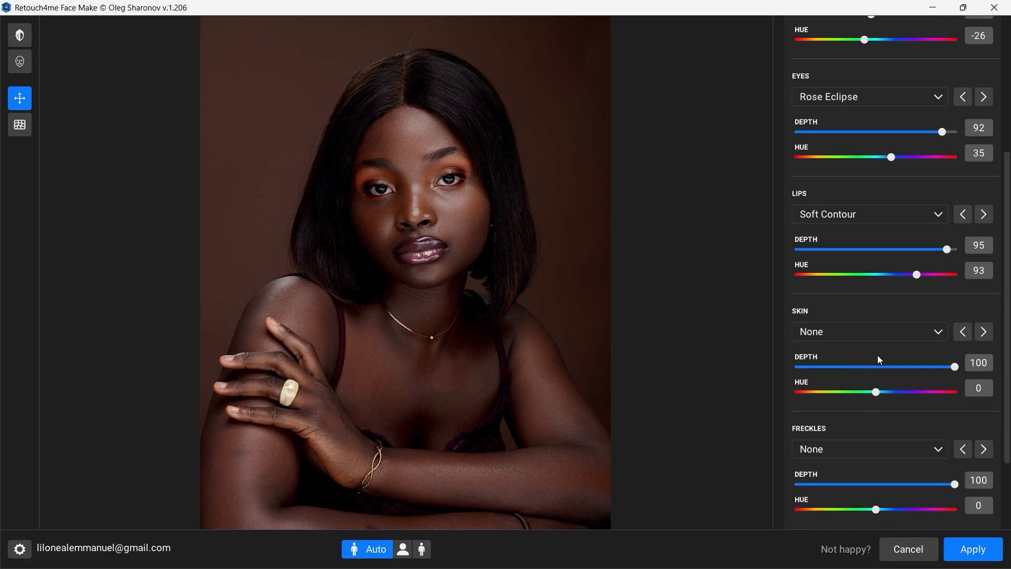
left_click(931, 227)
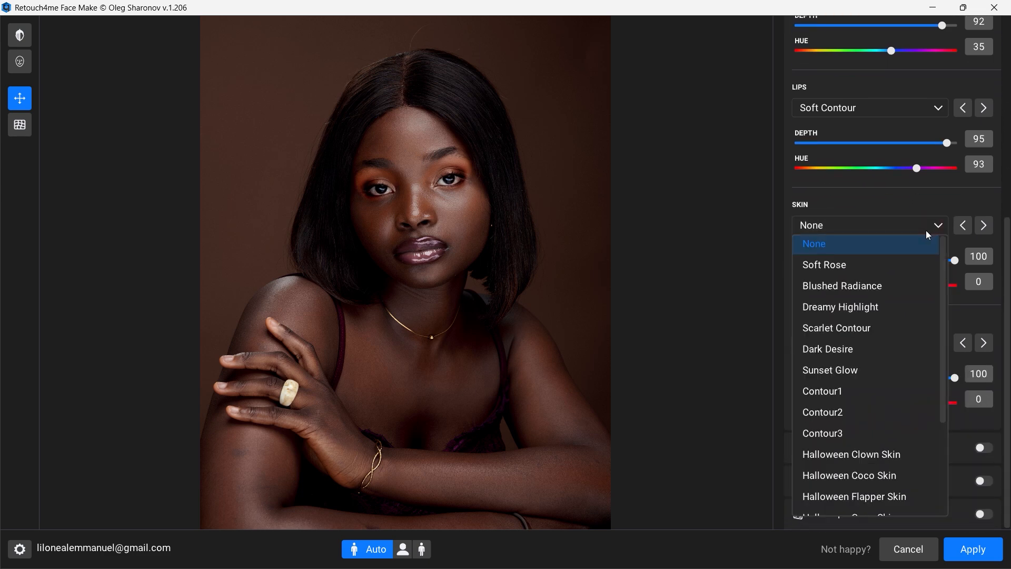
left_click(879, 290)
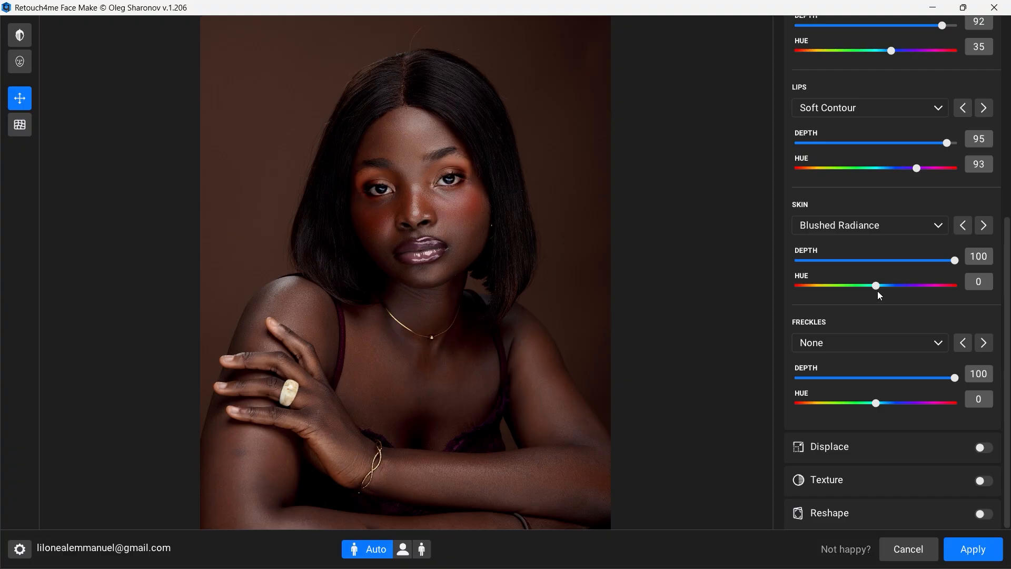
mouse_move(876, 285)
left_mouse_down()
mouse_move(928, 289)
mouse_move(820, 289)
mouse_move(940, 291)
mouse_move(870, 295)
left_mouse_up()
left_click_drag(951, 260, 860, 262)
Step: Try the Scarlet Contour, Dreamy Highlight and Contour3 skin makeup styles
left_click(890, 225)
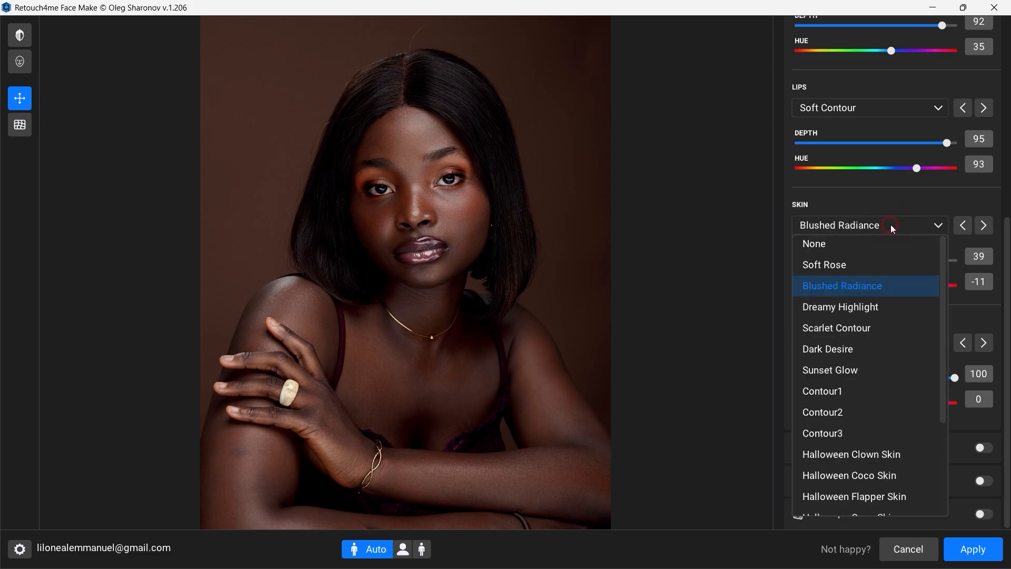
left_click(872, 327)
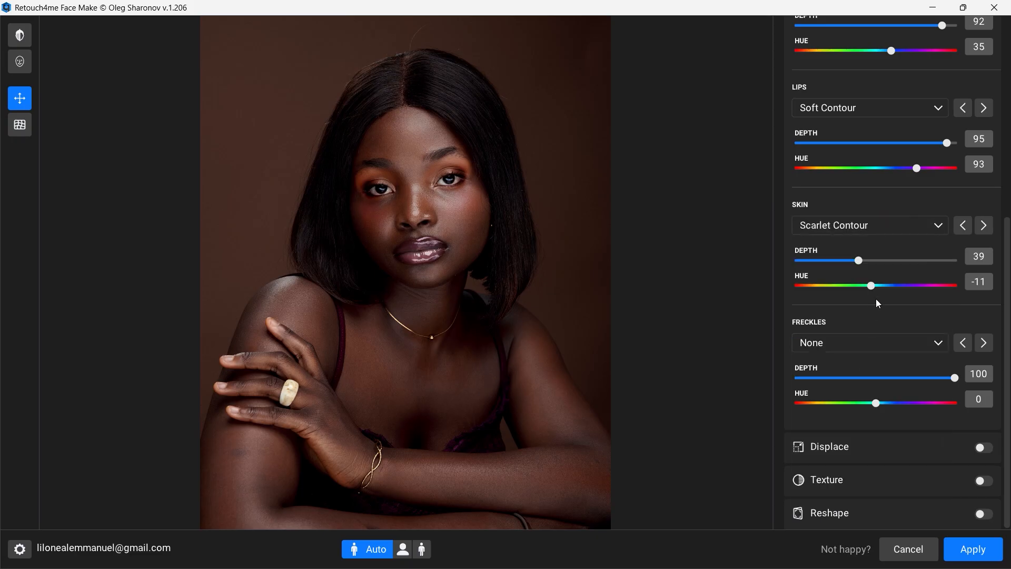
left_click(906, 229)
left_click(871, 302)
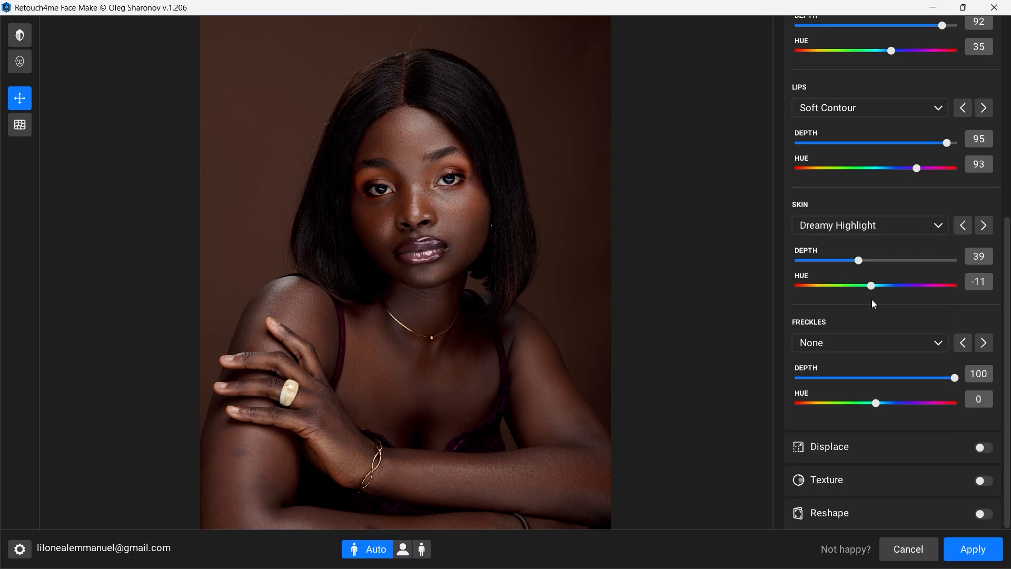
left_click(910, 224)
scroll(865, 389, "down", 3)
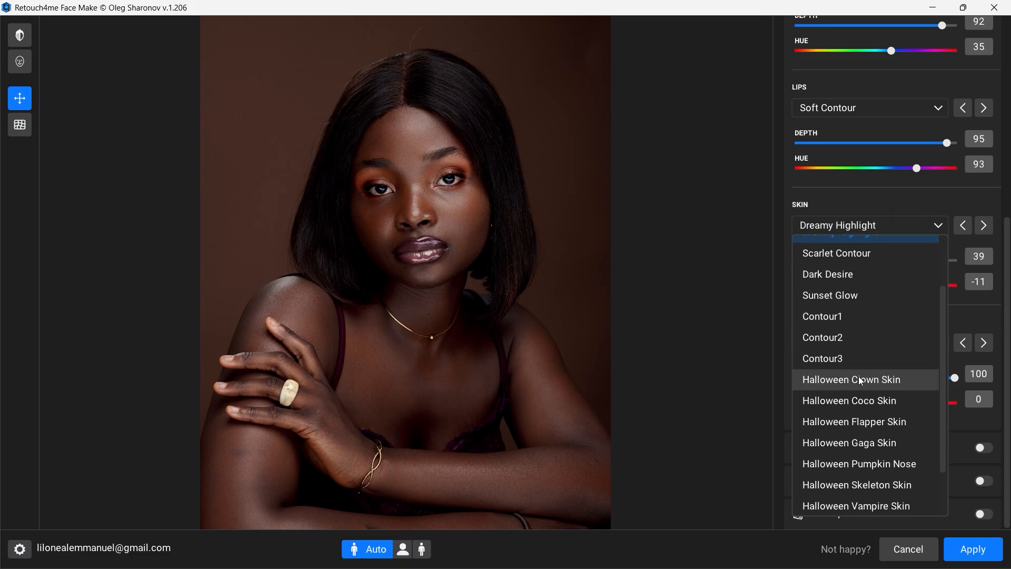
left_click(842, 358)
Step: Compare the Blushed Radiance and Soft Rose skin styles and set the skin makeup back to Blushed Radiance
left_click(909, 226)
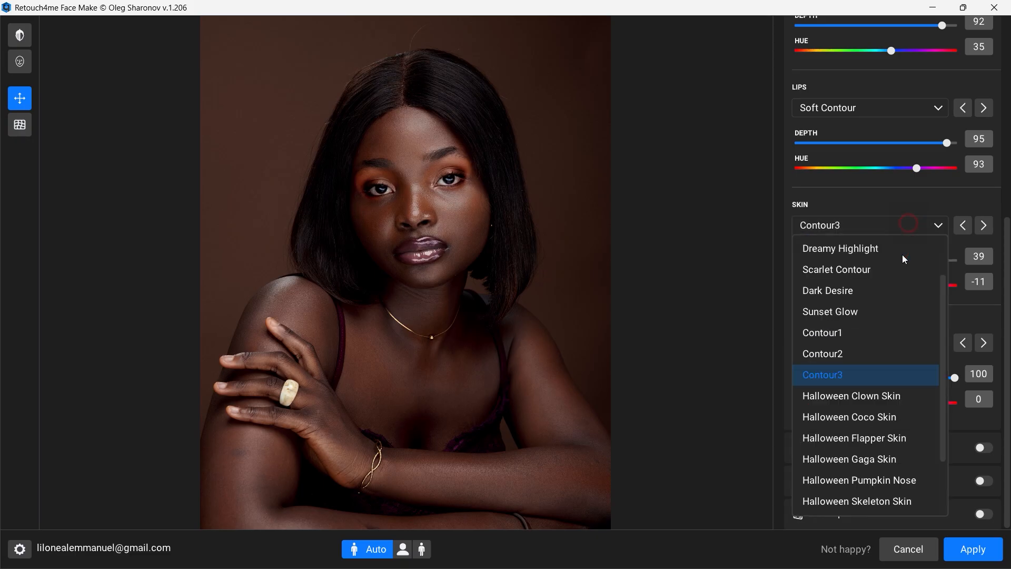
scroll(868, 422, "down", 2)
scroll(868, 422, "up", 3)
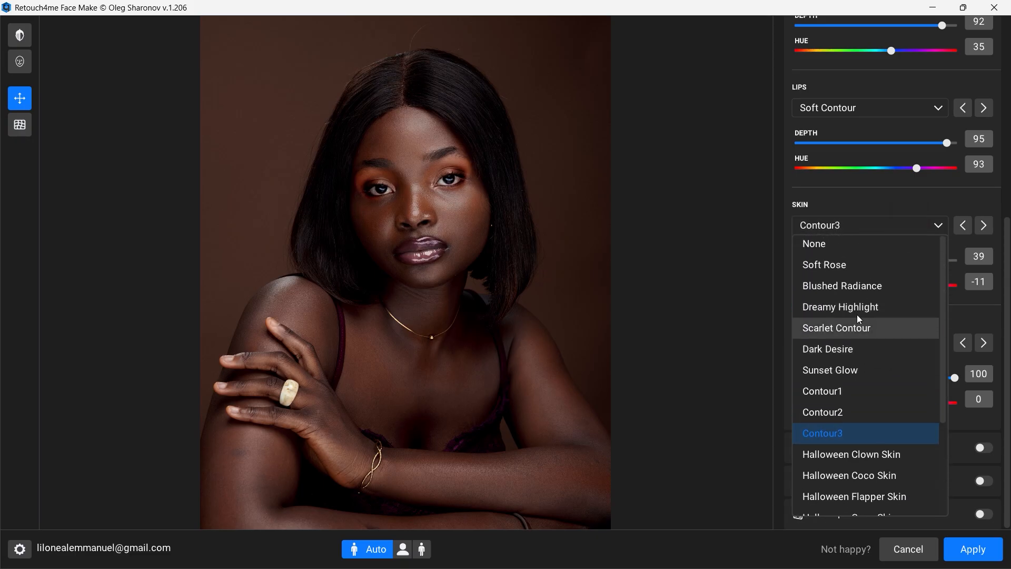
left_click(863, 285)
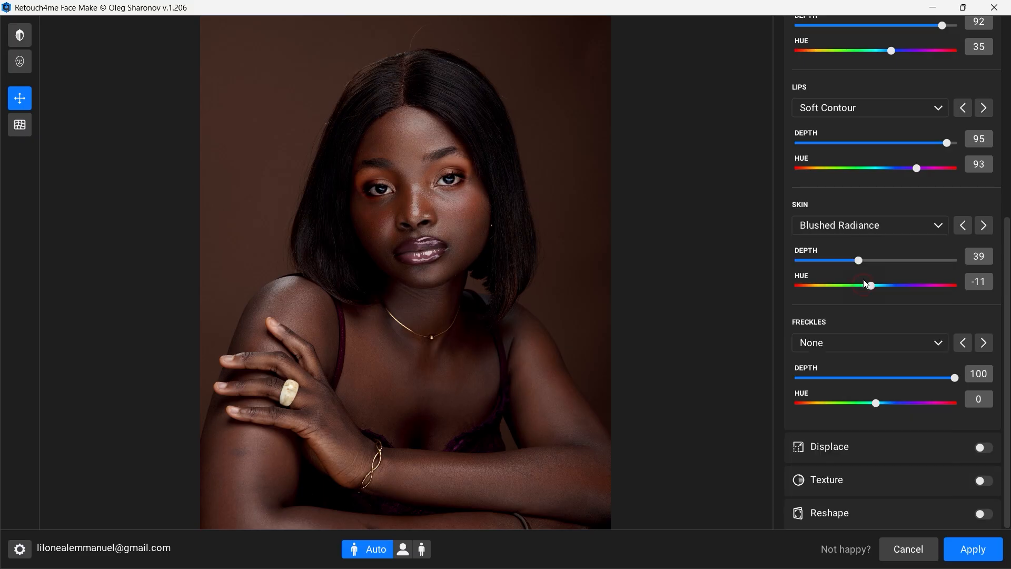
left_click(888, 230)
left_click(864, 264)
left_click(896, 229)
left_click(862, 286)
Step: Enable the Big Eyes displacement at Depth 100
scroll(949, 137, "up", 5)
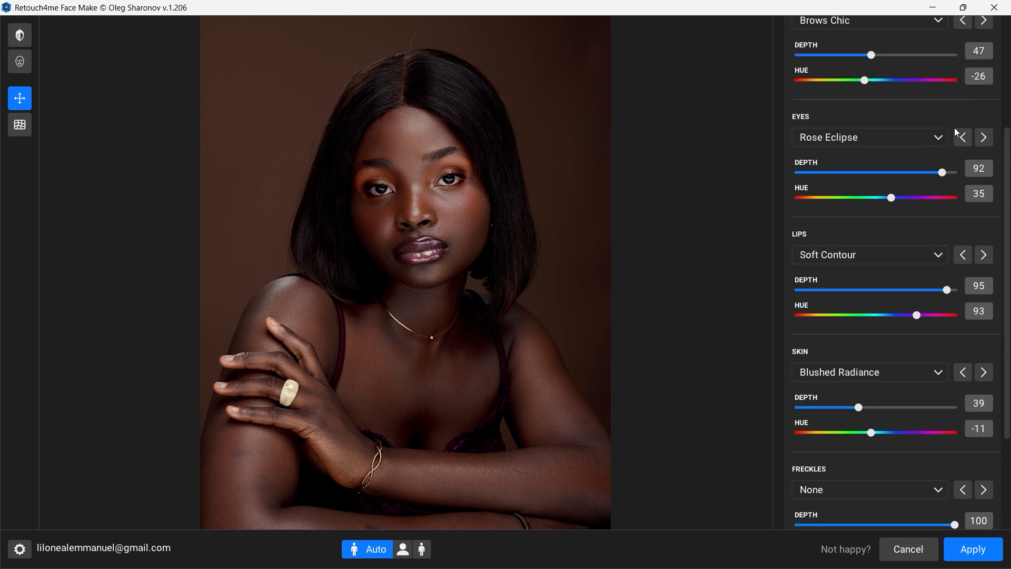
scroll(968, 113, "up", 5)
left_click(948, 158)
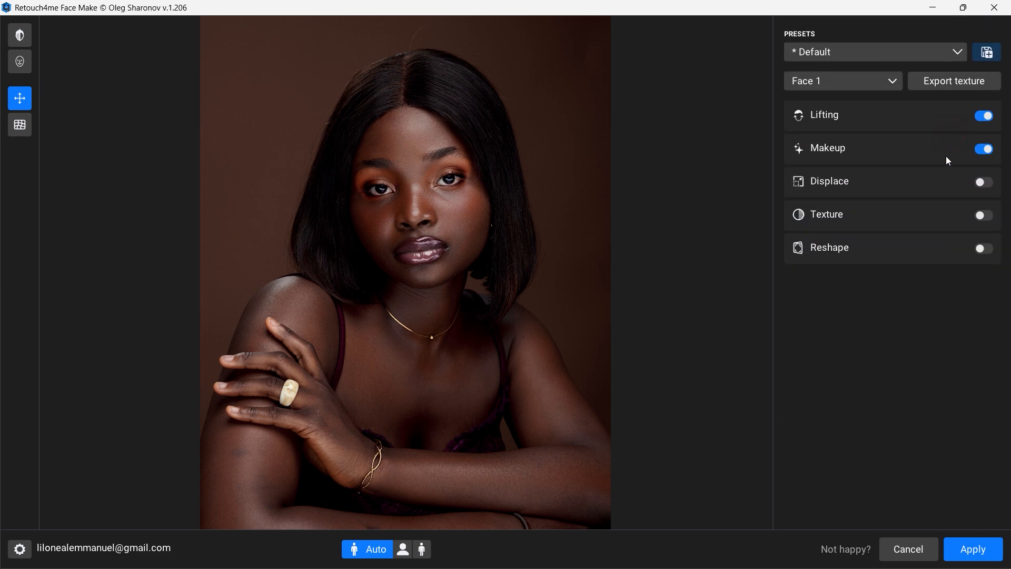
left_click(942, 184)
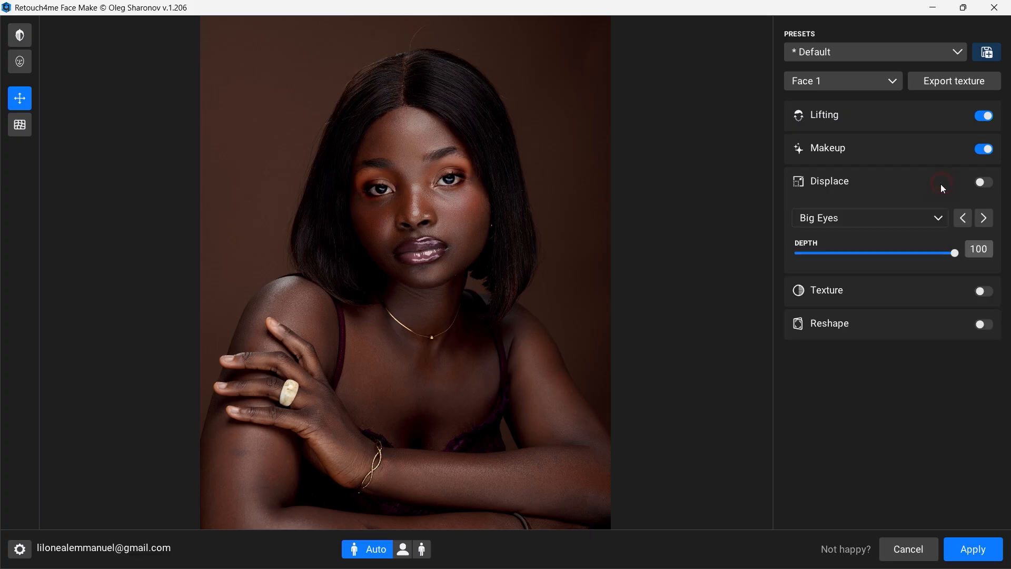
left_click_drag(955, 253, 953, 253)
left_click(848, 260)
left_click_drag(855, 256, 995, 253)
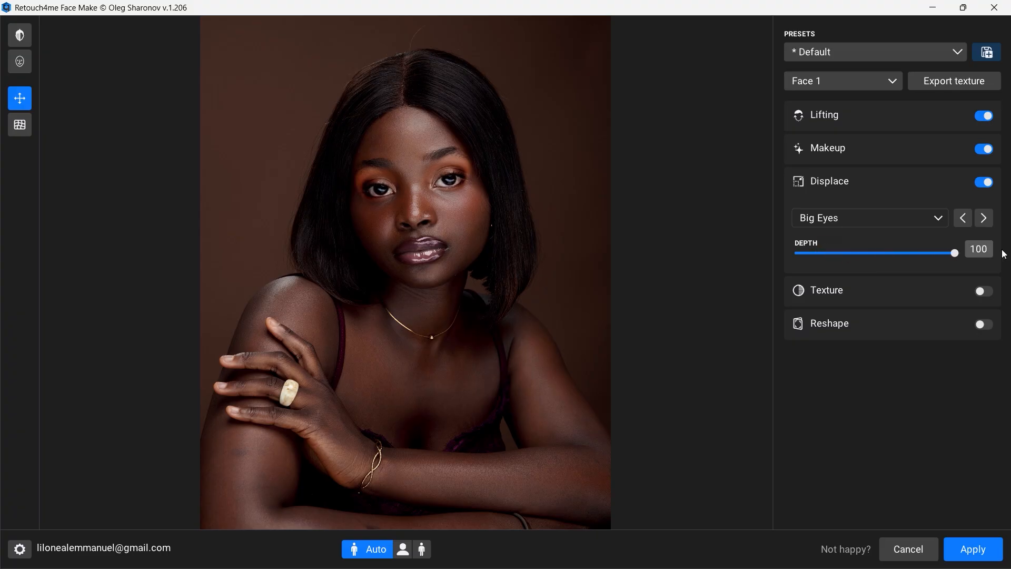
Step: Enable the Dark Circles Remover texture and set its Depth to 45 and Frequency to 27
left_click(925, 182)
left_click(897, 220)
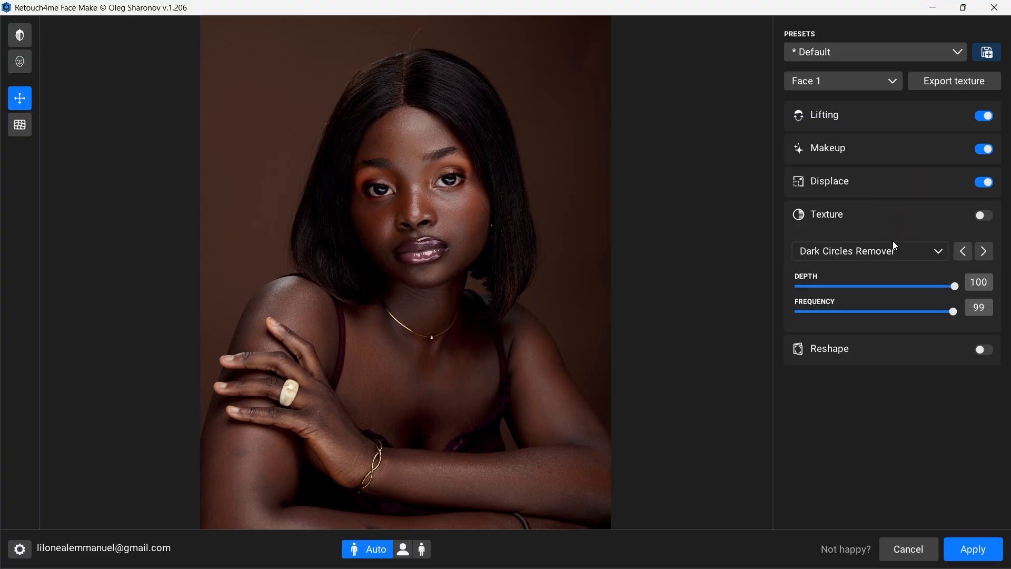
left_click(954, 312)
left_click(864, 310)
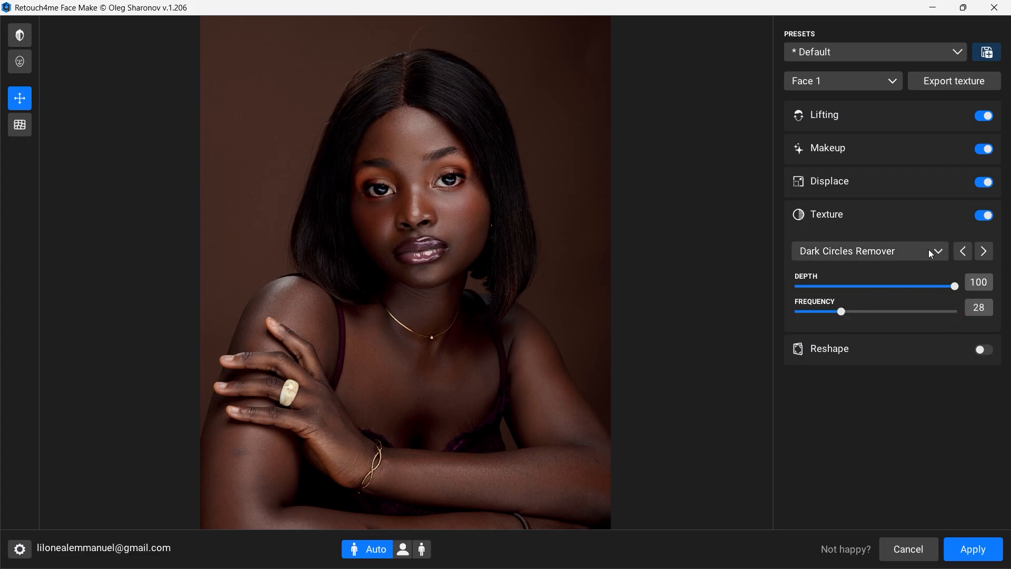
left_click(913, 254)
left_click(880, 269)
left_click_drag(843, 312, 952, 310)
left_click_drag(954, 287, 872, 294)
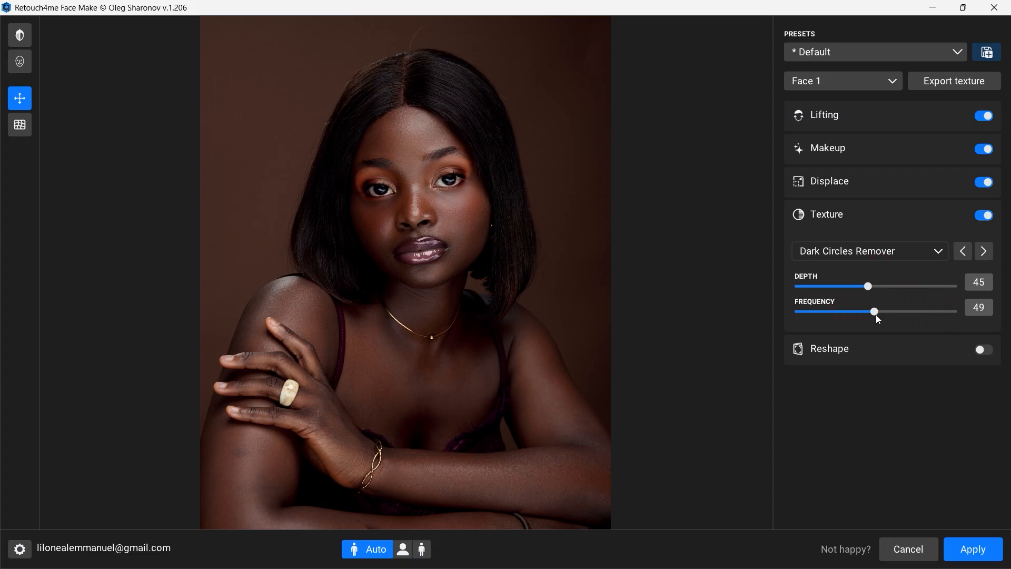
left_click_drag(875, 313, 845, 308)
Step: Compare the face with the Texture effect off and on, and view the other available texture options
left_click(984, 217)
left_click(983, 217)
left_click(983, 216)
left_click(923, 253)
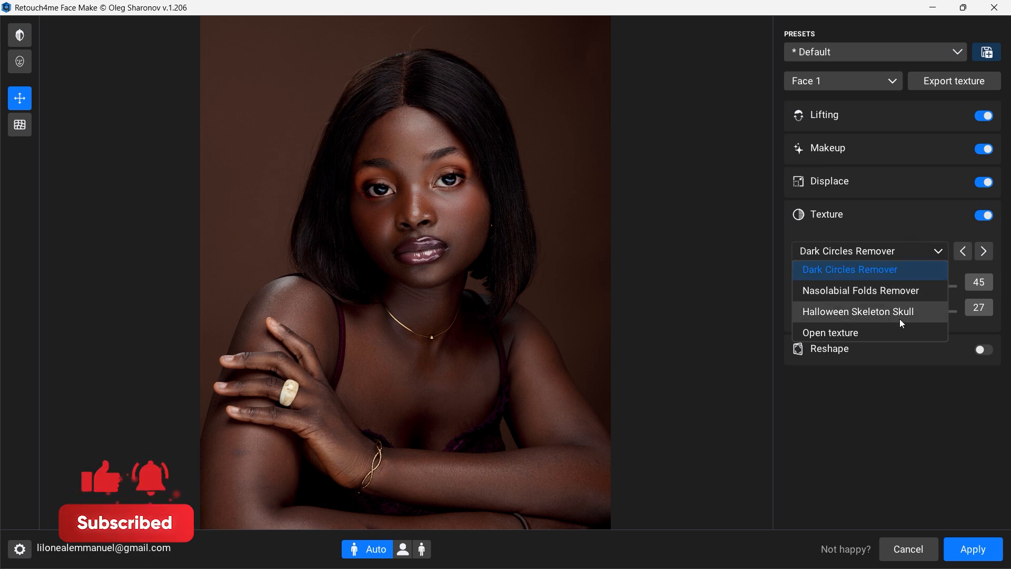
left_click(899, 392)
left_click(928, 221)
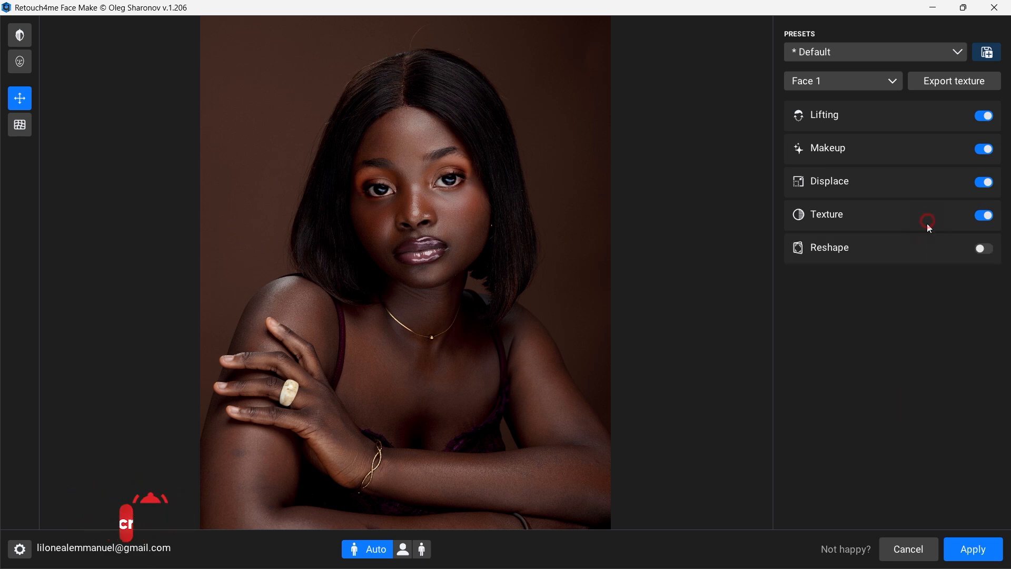
Step: View the Reshape section briefly and apply the Face Make edits to the photo
left_click(900, 254)
left_click(900, 254)
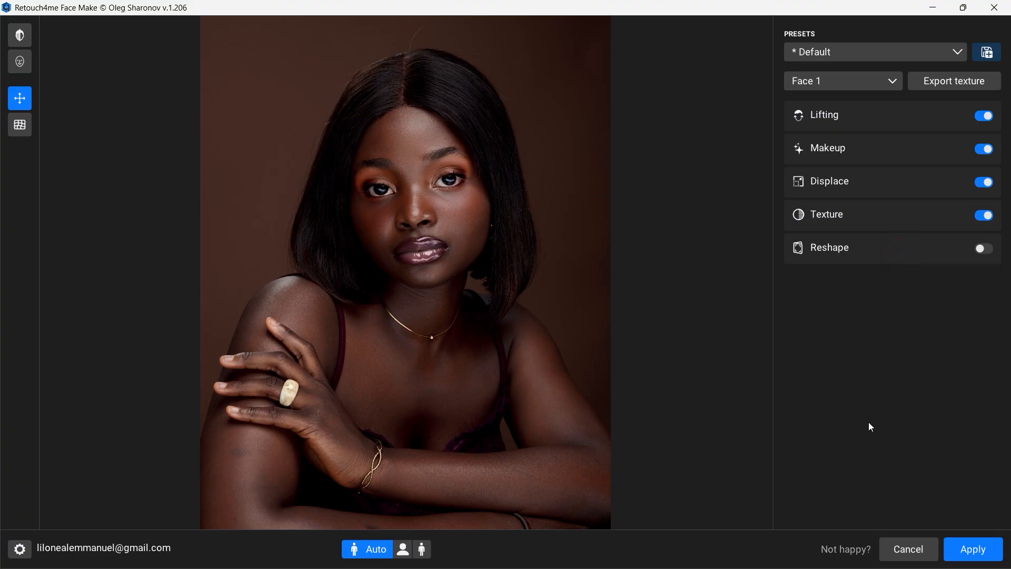
left_click(969, 548)
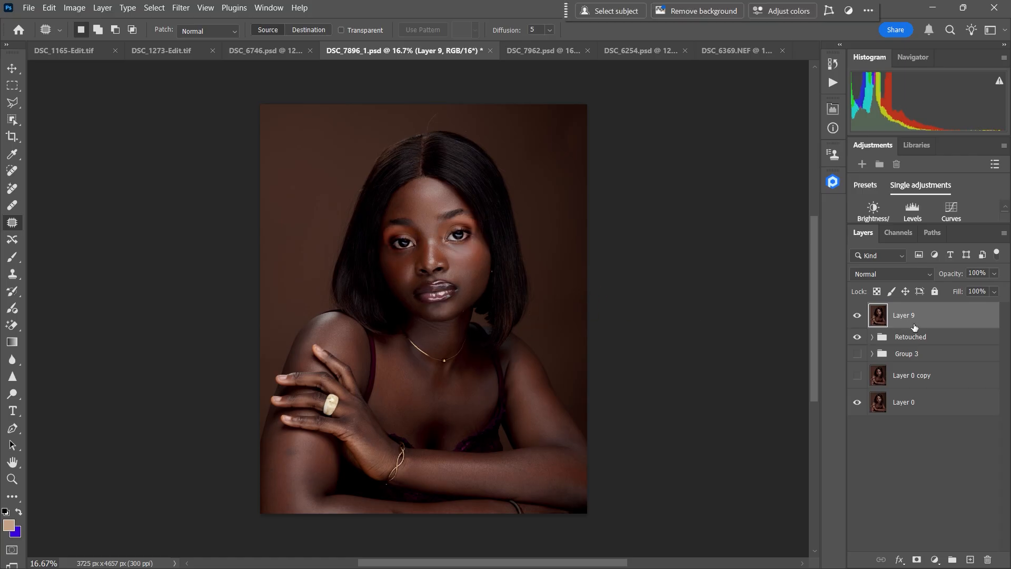
Step: Check the portrait before and after with Layer 9's visibility and delete that layer
left_click(859, 316)
left_click(910, 321)
key("Delete")
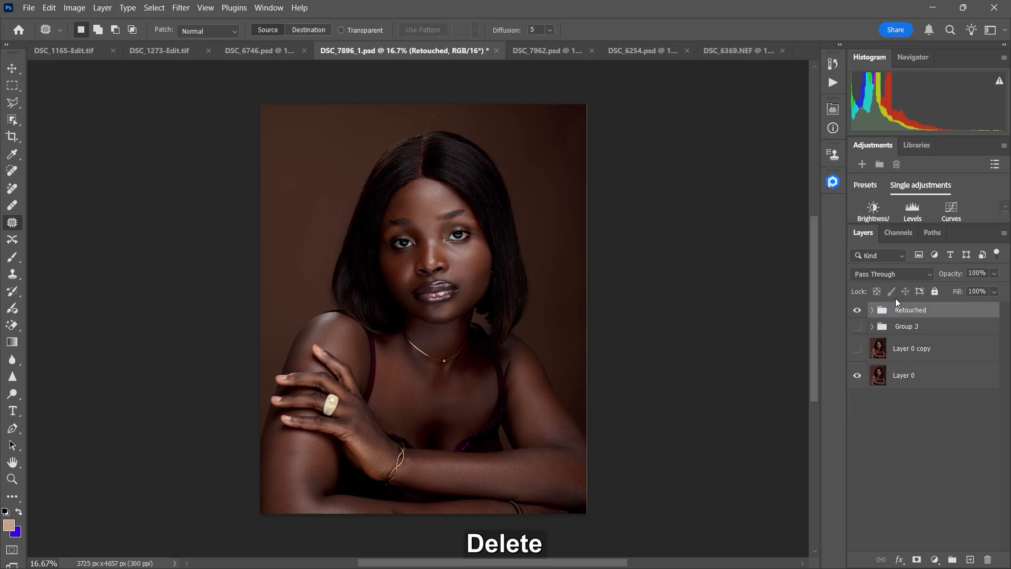
Step: Switch to DSC_6254.psd and stamp all visible layers into a new layer above the Retouched group
left_click(643, 50)
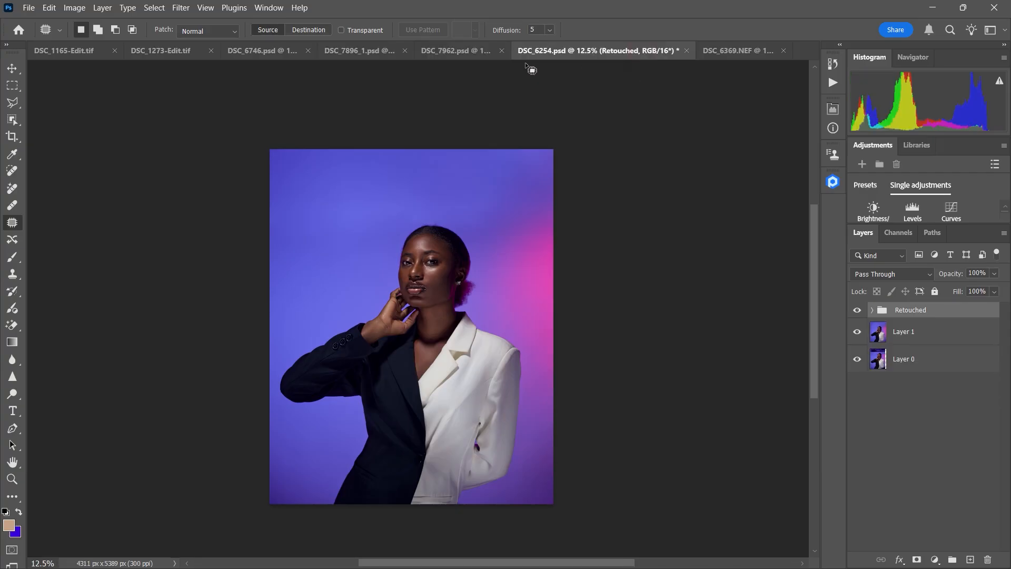
left_click(459, 50)
left_click(635, 56)
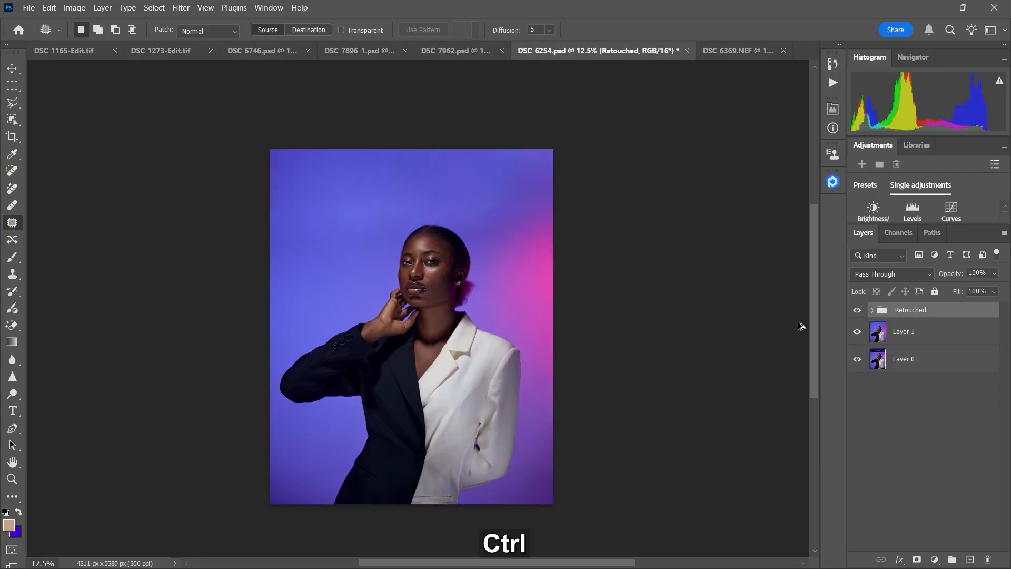
key("ctrl+shift+alt+e")
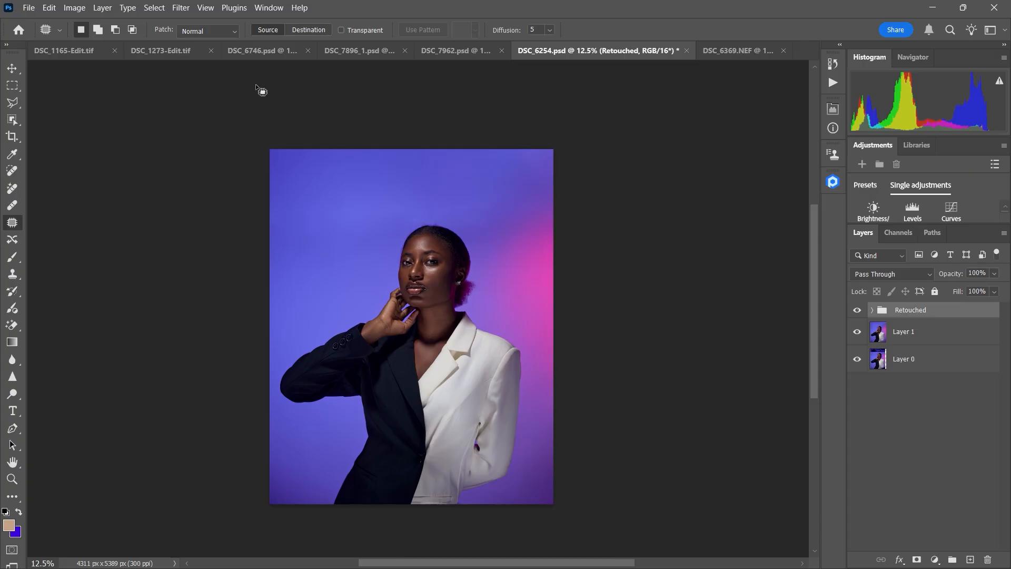
Step: Launch Retouch4me Face Make on the merged layer and turn off Lifting, Makeup and Texture
left_click(181, 7)
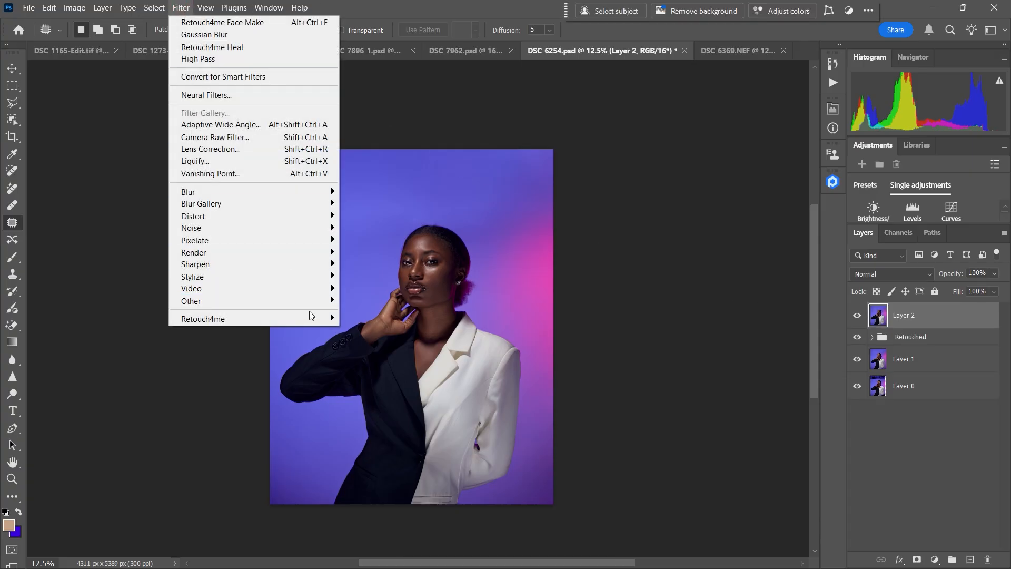
mouse_move(314, 318)
left_click(392, 354)
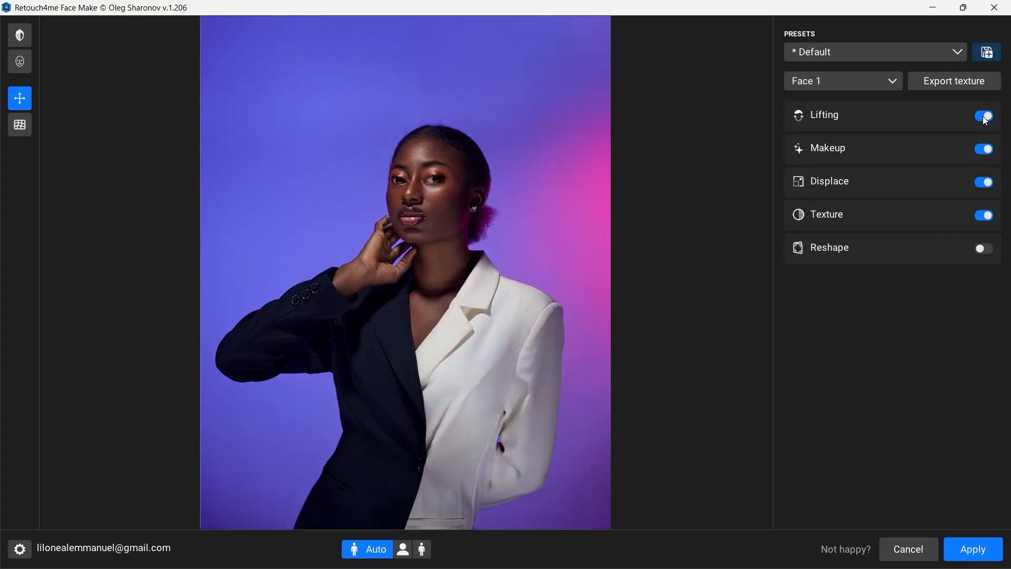
left_click(984, 116)
left_click(984, 149)
left_click(984, 215)
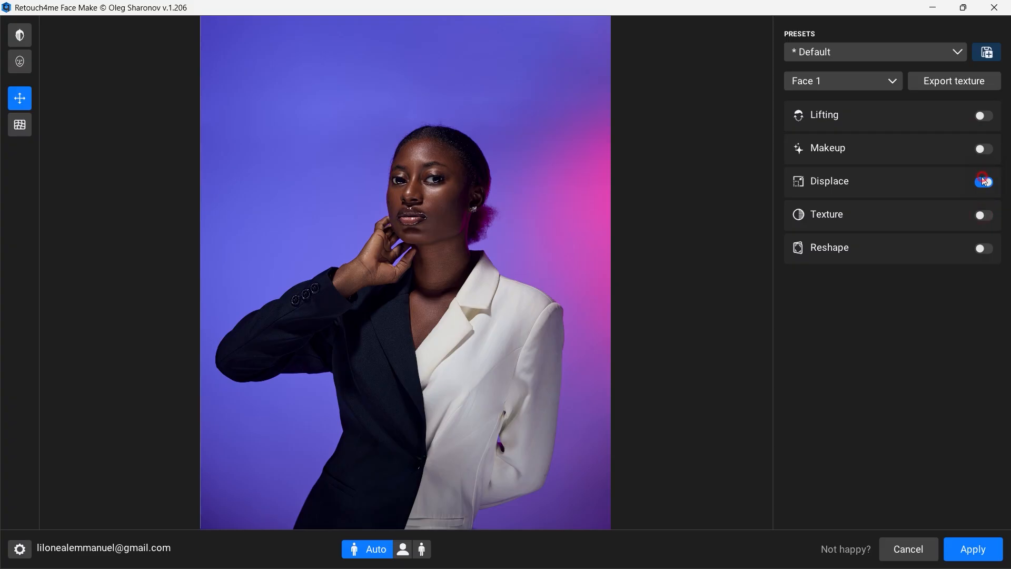
Step: Try the Subtle Elegance, Warm Breeze and Petal Kiss presets, comparing Warm Breeze with Makeup off and on
left_click(946, 54)
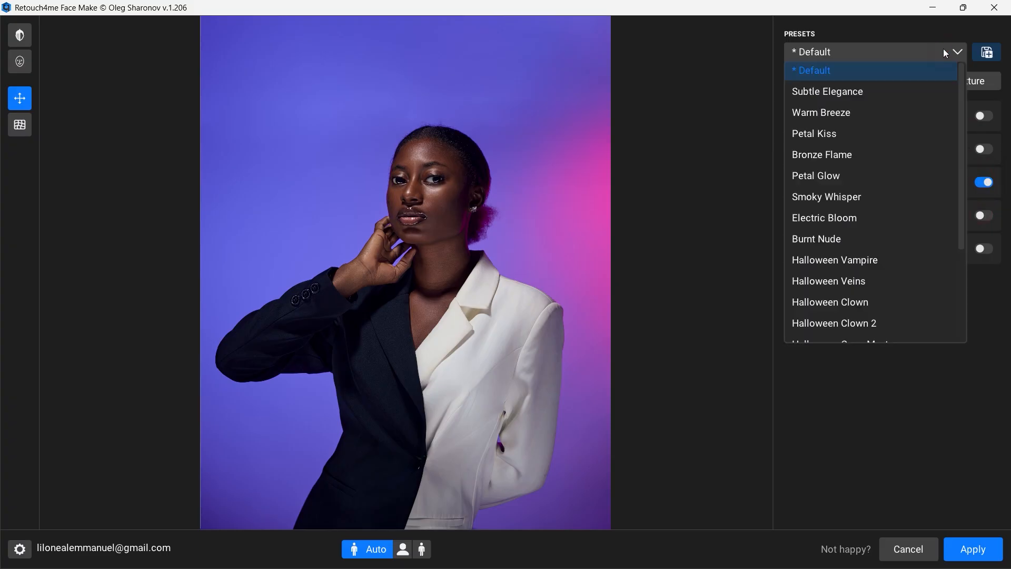
left_click(906, 68)
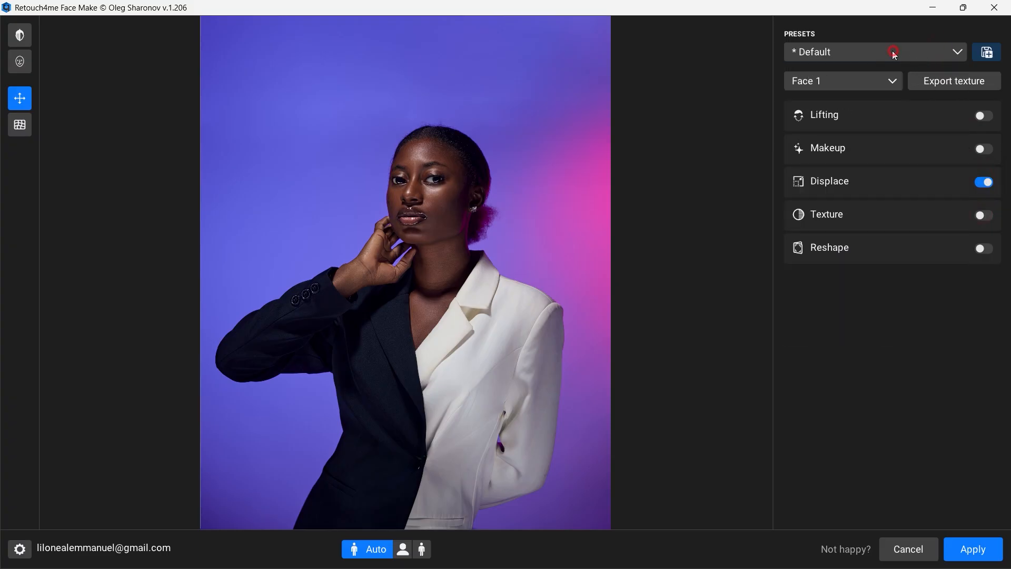
left_click(894, 54)
left_click(844, 103)
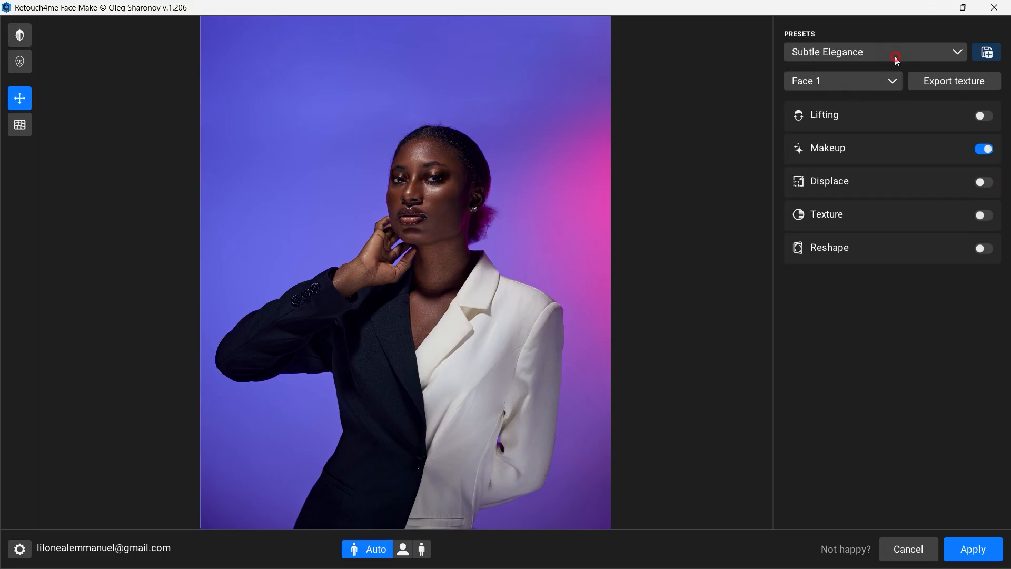
left_click(897, 59)
left_click(858, 115)
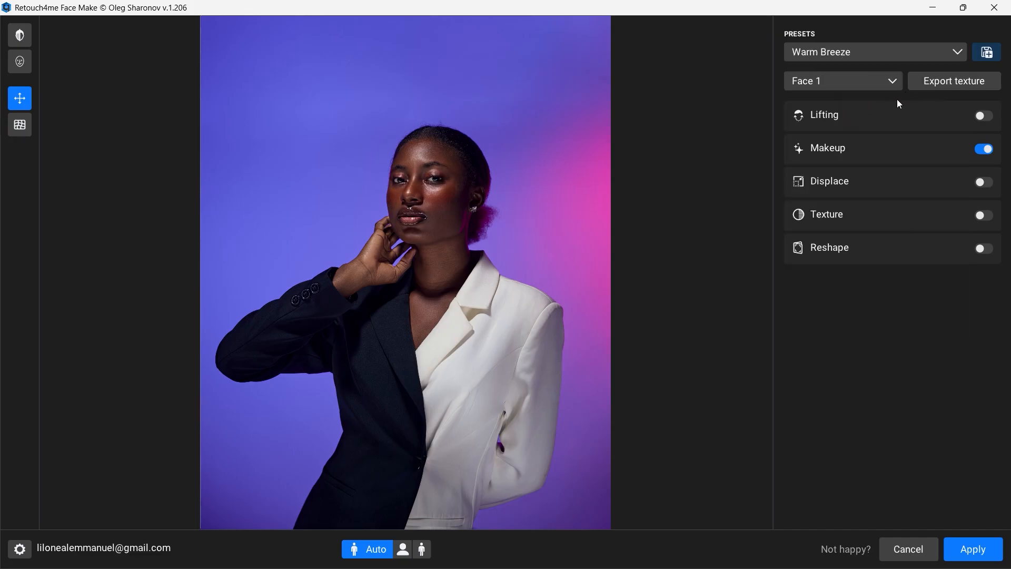
left_click(983, 150)
left_click(983, 150)
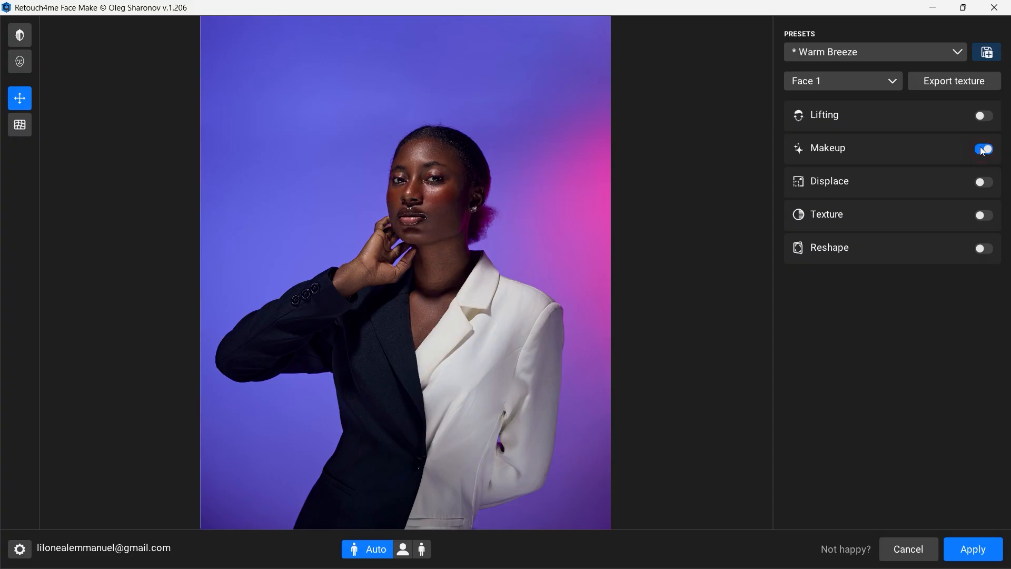
left_click(911, 57)
left_click(837, 135)
Step: Return to the Default preset and turn off Makeup
left_click(913, 59)
left_click(873, 73)
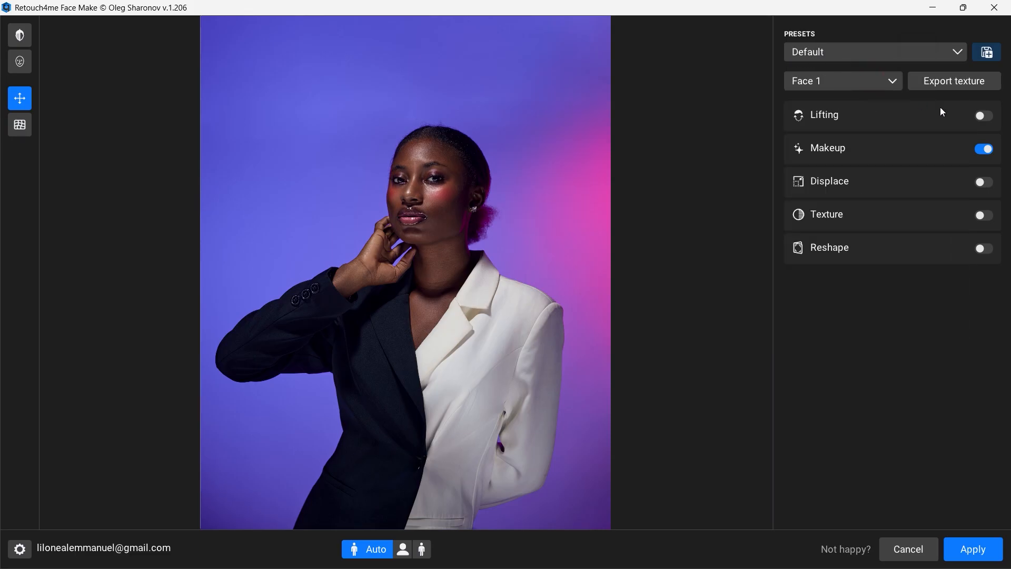
left_click(986, 150)
Step: Turn on Lifting, reset the Lifting amount to 0 and set Smoothing to 100
left_click(986, 118)
left_click(983, 117)
left_click(983, 117)
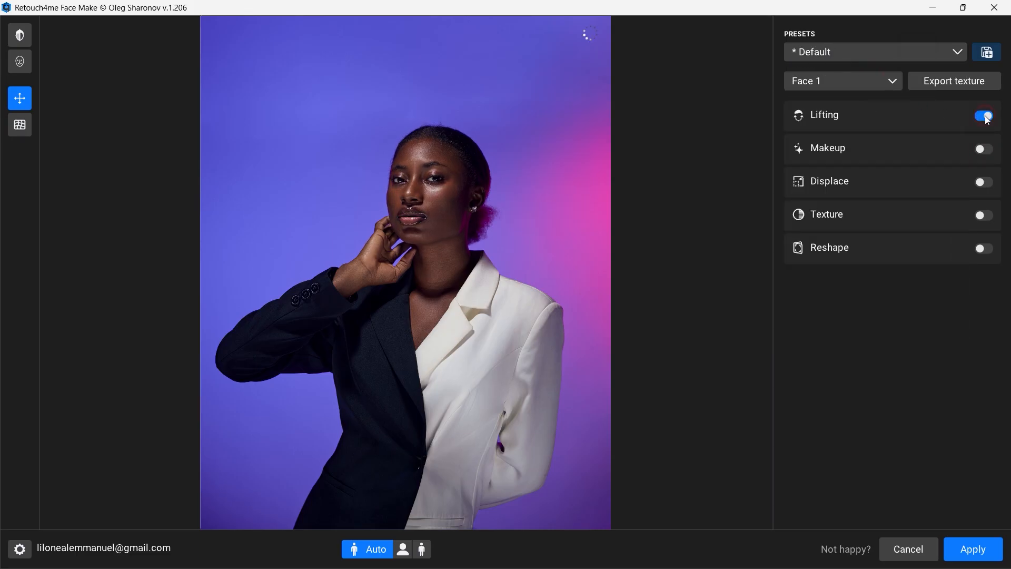
left_click(931, 122)
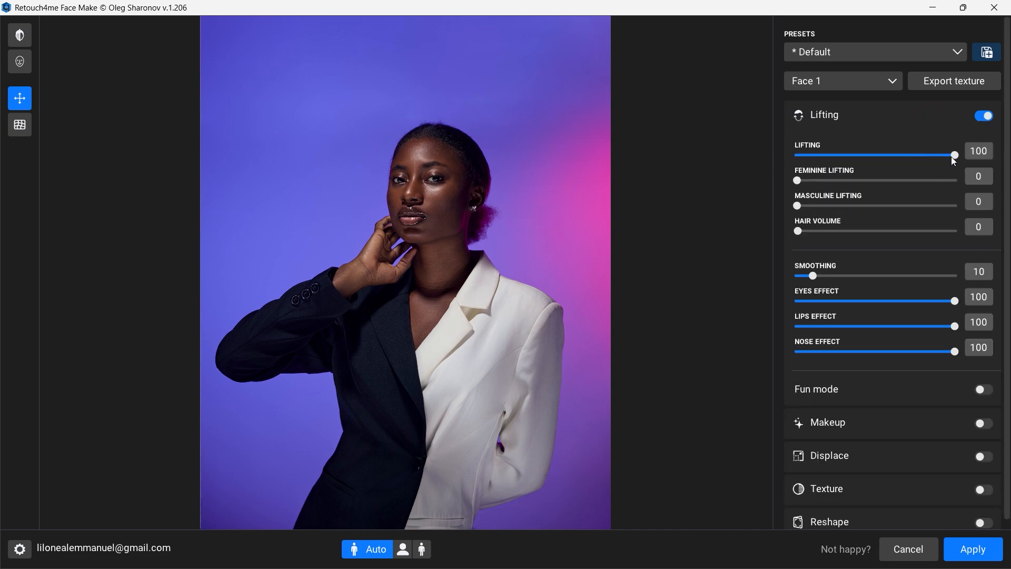
left_click_drag(954, 155, 780, 161)
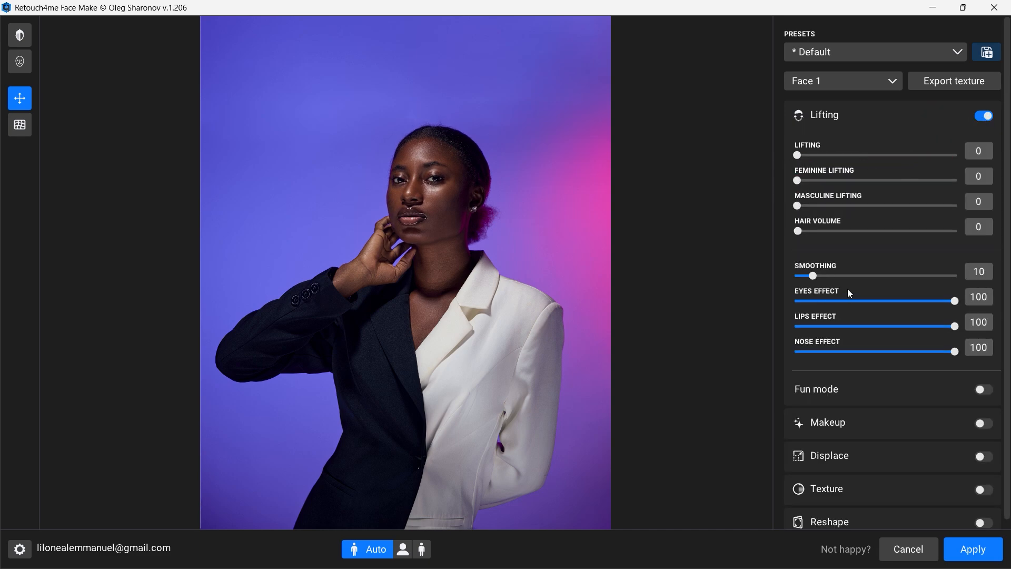
left_click_drag(813, 275, 955, 274)
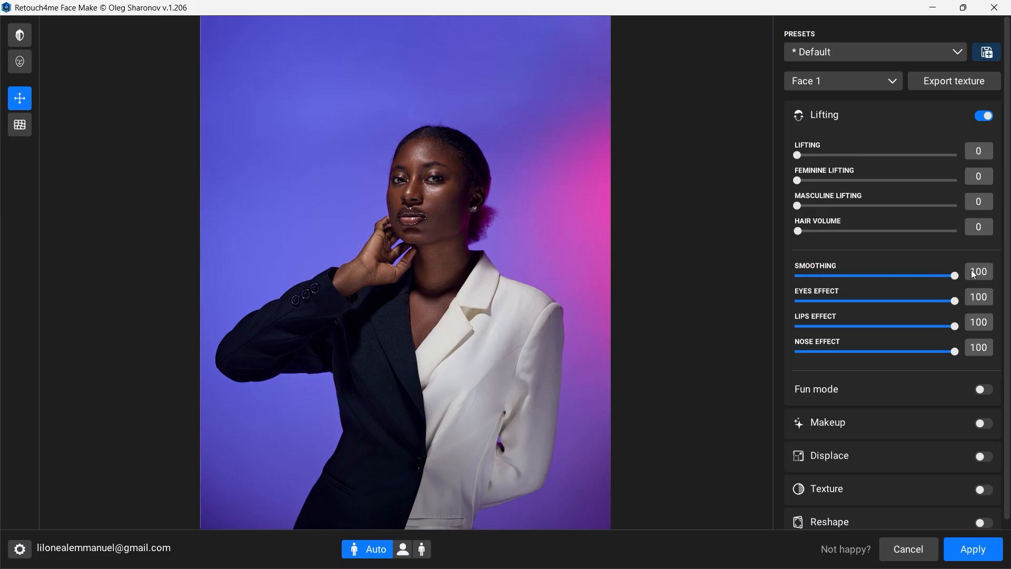
left_click_drag(946, 305, 978, 308)
Step: Try Lifting at 19 and a slight Feminine Lifting, comparing the face with the Lifting section off and on each time
left_click_drag(798, 156, 831, 162)
left_click(987, 117)
left_click(989, 119)
left_click_drag(801, 184, 827, 189)
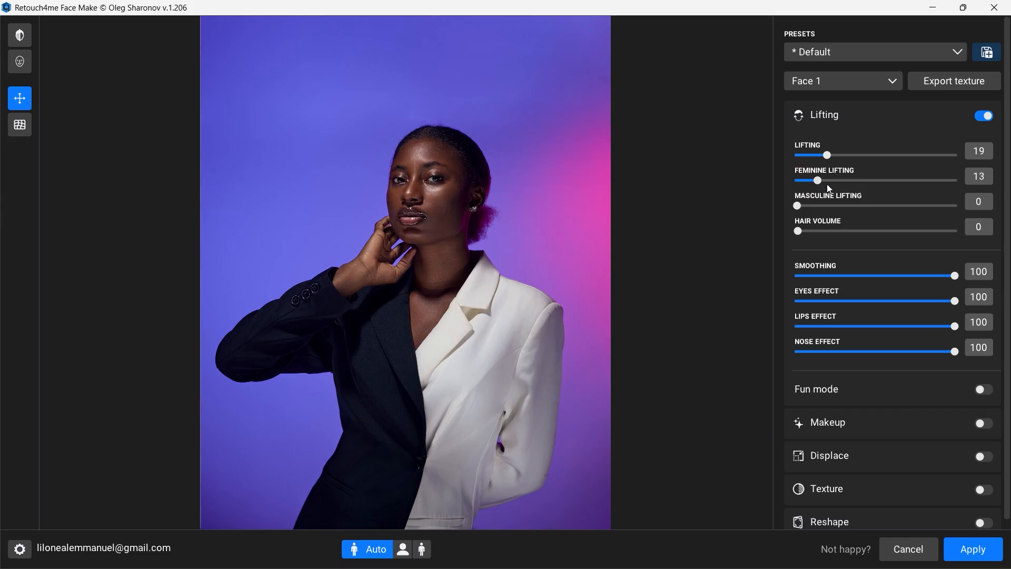
left_click(987, 124)
left_click(989, 118)
Step: Raise Feminine Lifting to 40 and Lifting to 62, compare with Lifting off and on, and reduce the Lifting amount slightly
left_click_drag(818, 181, 898, 157)
left_click(983, 116)
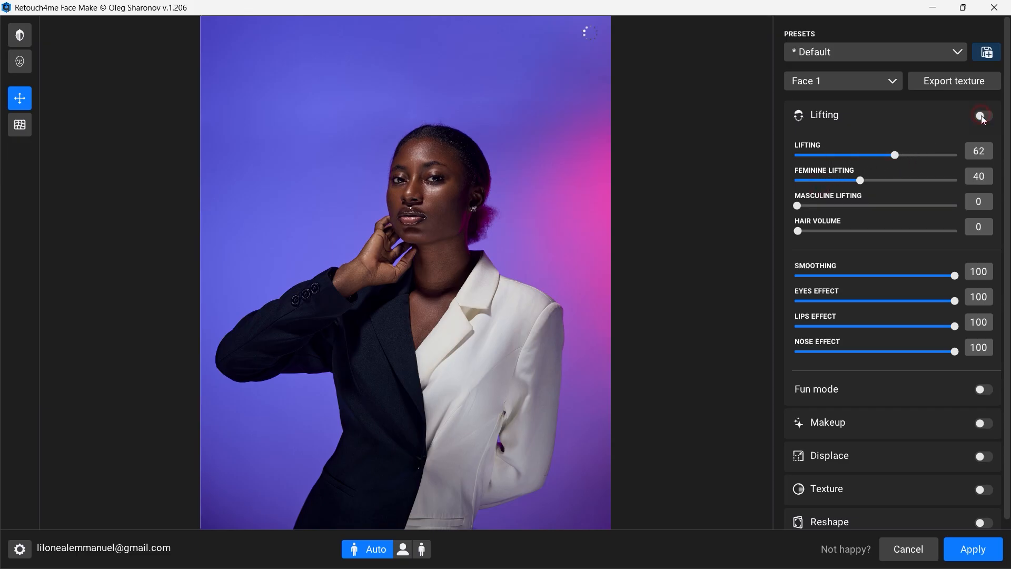
left_click(983, 116)
left_click_drag(895, 155, 877, 155)
left_click(943, 115)
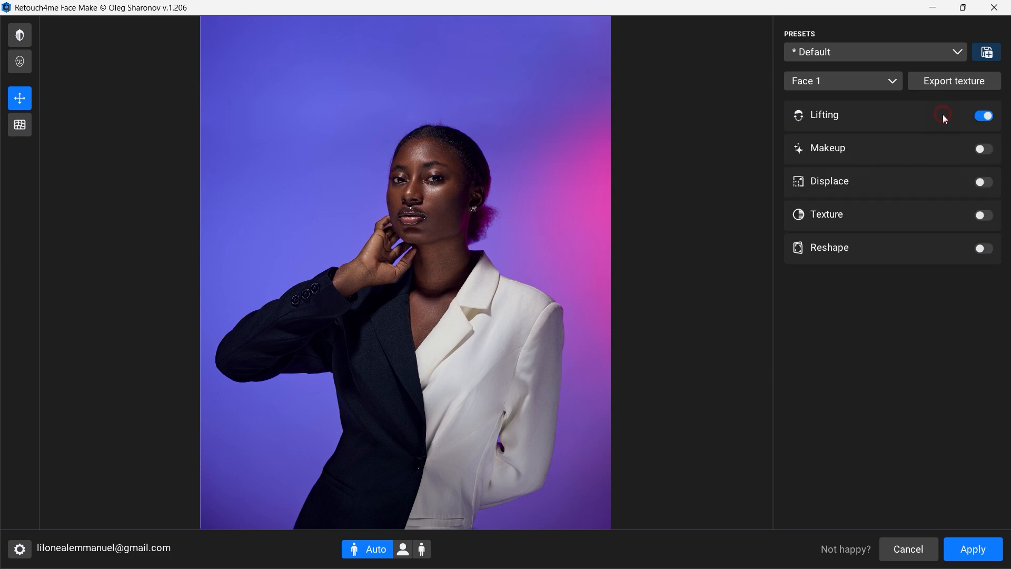
Step: Turn on Makeup for Face 1 and set the Brows style to None
left_click(887, 82)
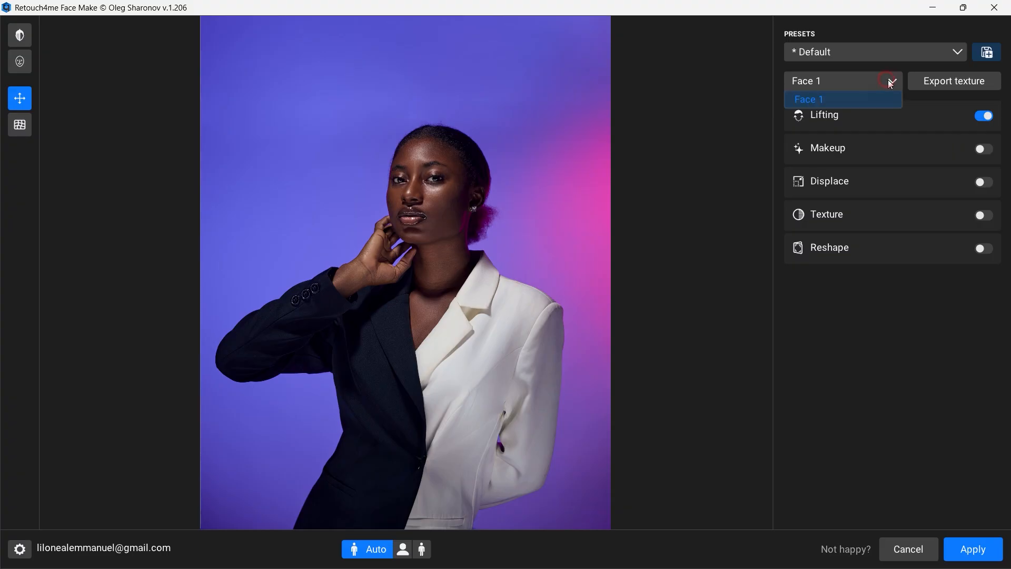
left_click(892, 81)
left_click(943, 147)
left_click(983, 152)
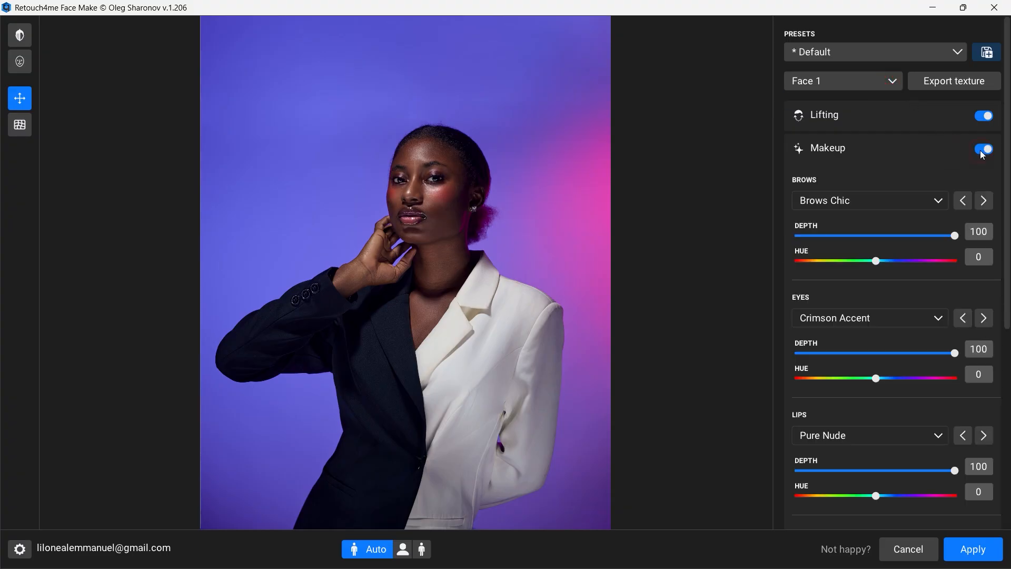
left_click(935, 203)
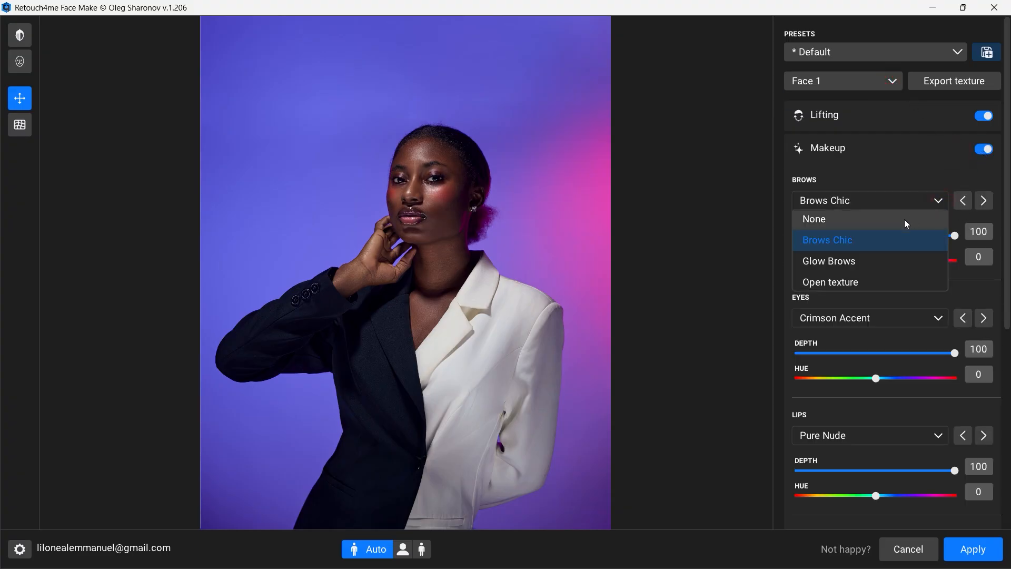
left_click(919, 220)
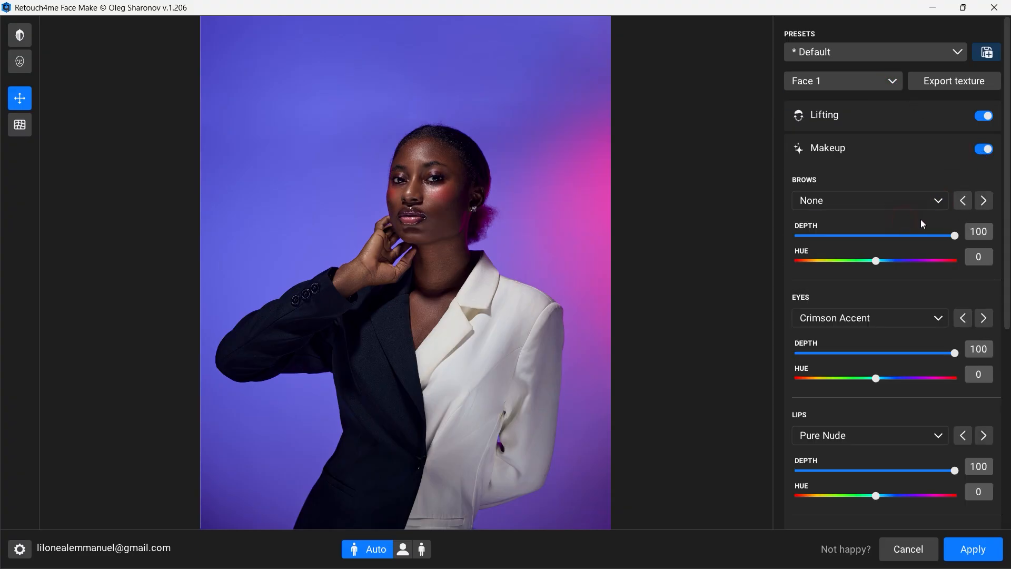
Step: Set the Eyes, Lips and Skin makeup styles to None
left_click(940, 318)
scroll(910, 74, "up", 1)
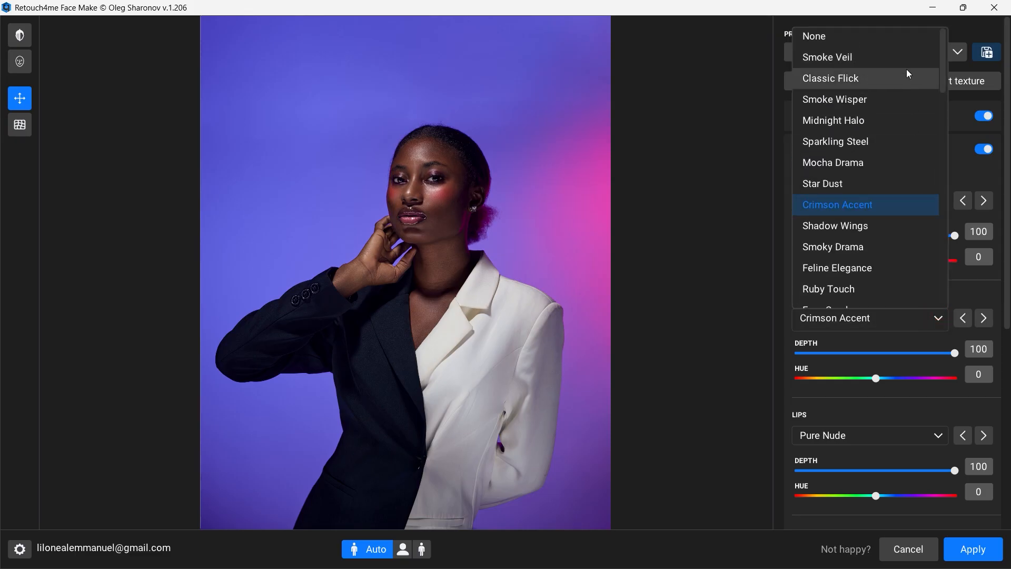
left_click(910, 39)
left_click(916, 436)
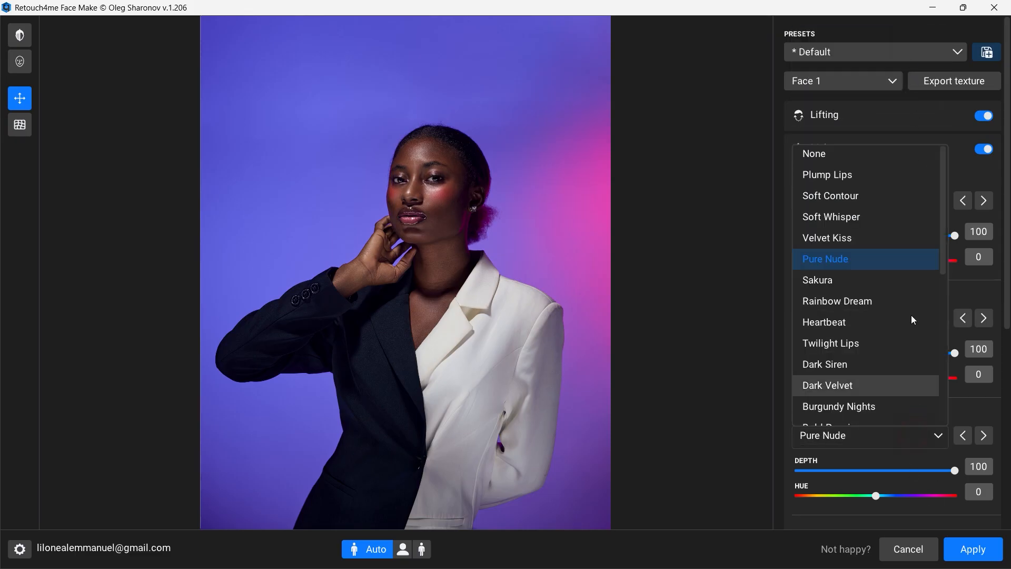
left_click(896, 150)
scroll(956, 276, "down", 2)
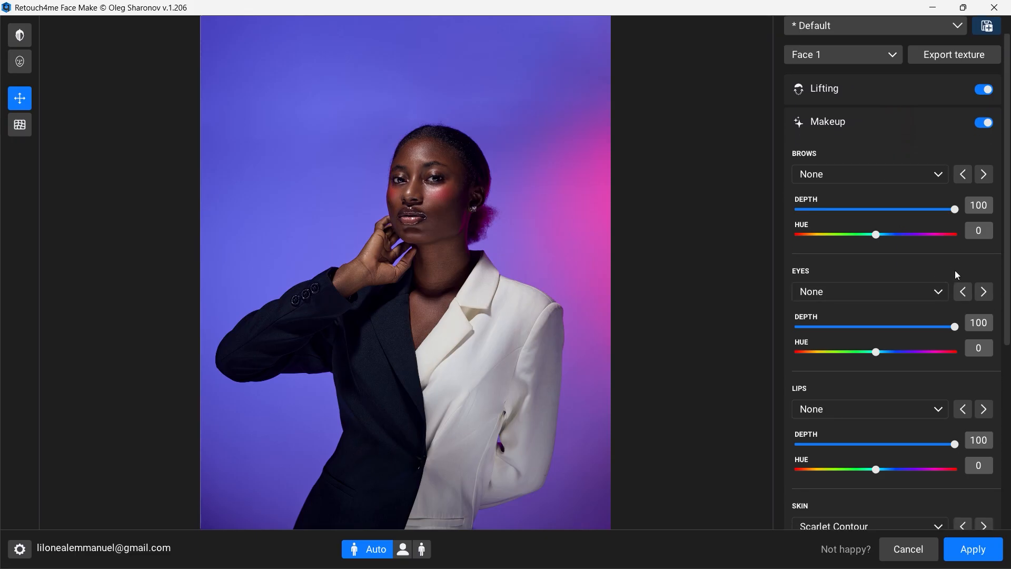
scroll(918, 359, "down", 2)
left_click(916, 399)
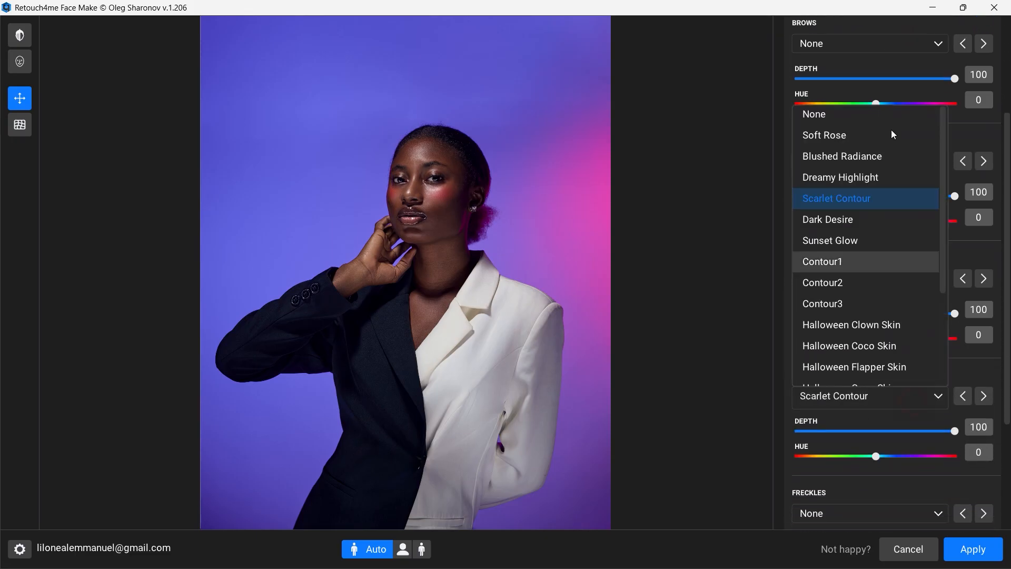
left_click(879, 115)
Step: Try the Brows Chic style, compare with Makeup off and on, and return Brows to None
scroll(927, 348, "up", 4)
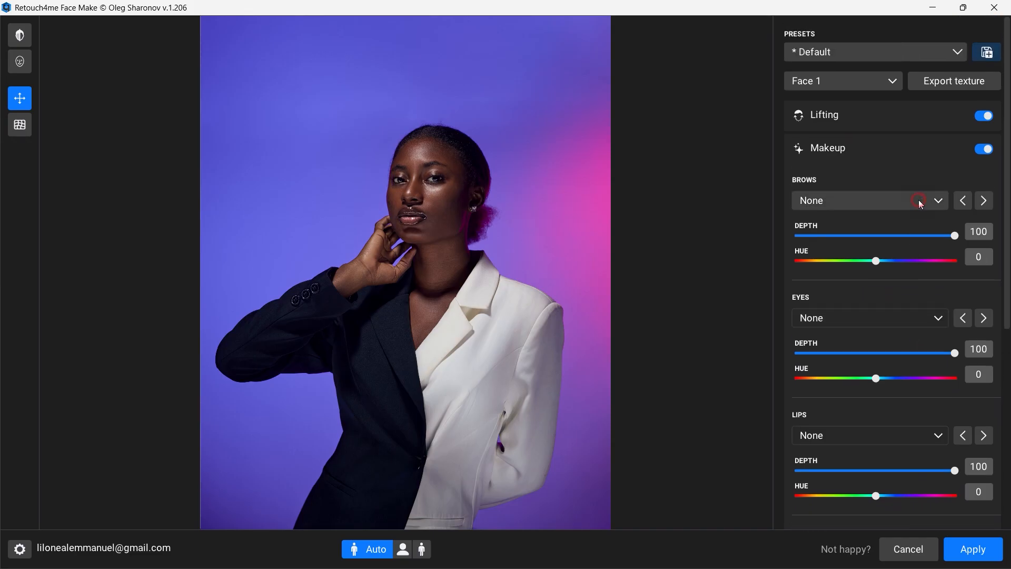
left_click(920, 202)
left_click(884, 239)
left_click(984, 150)
left_click(985, 151)
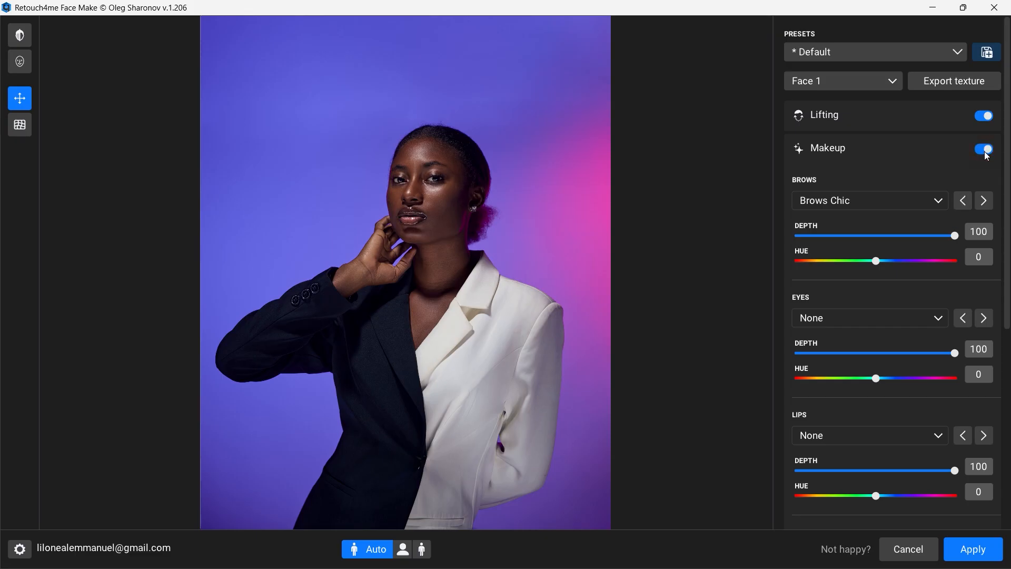
left_click(938, 201)
left_click(889, 242)
left_click(928, 207)
left_click(914, 202)
left_click(894, 197)
left_click(866, 219)
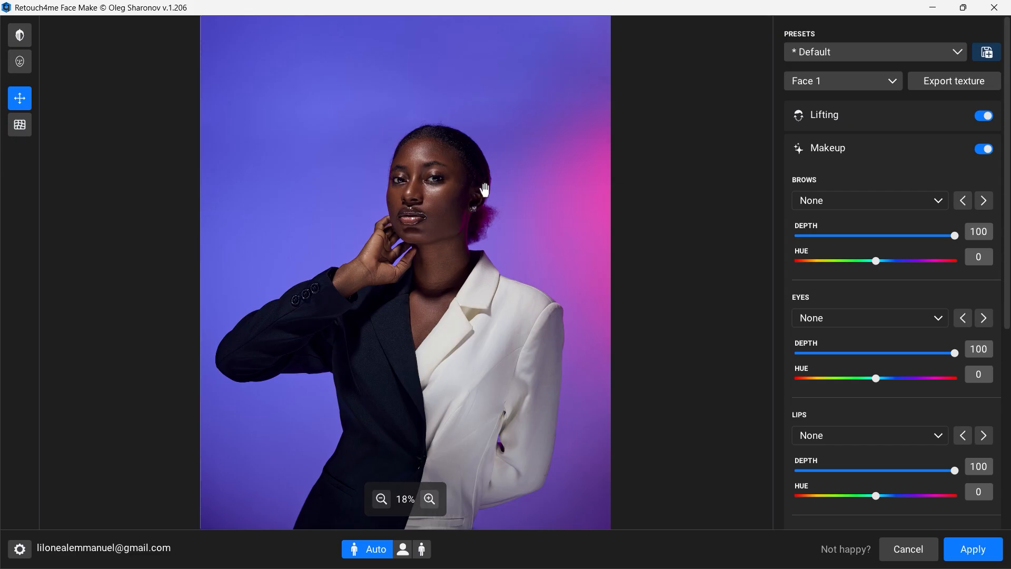
Step: Try the Mocha Drama eye makeup, switch Eyes to Crimson Accent and set its hue to 26
scroll(902, 378, "down", 1)
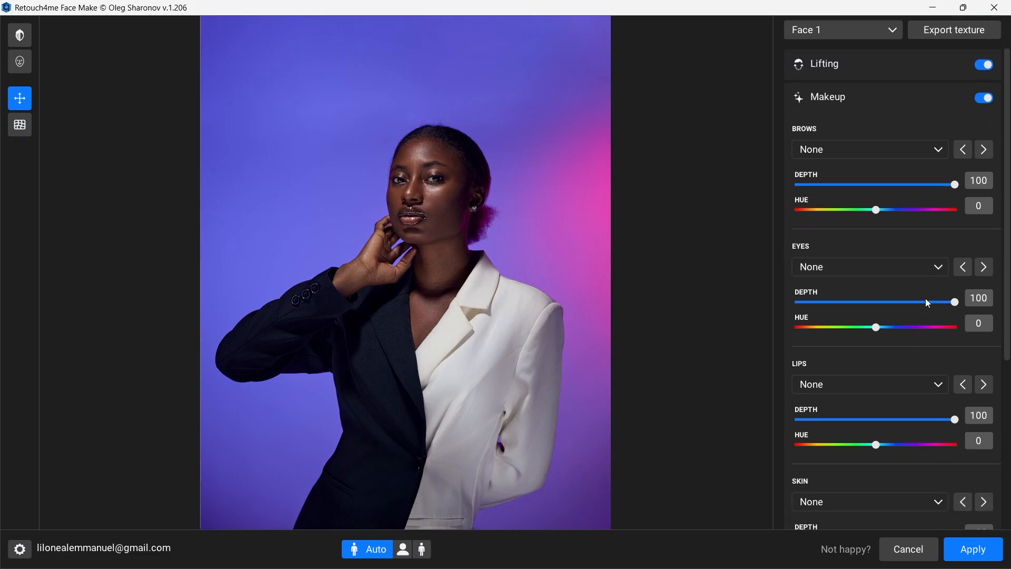
left_click(925, 254)
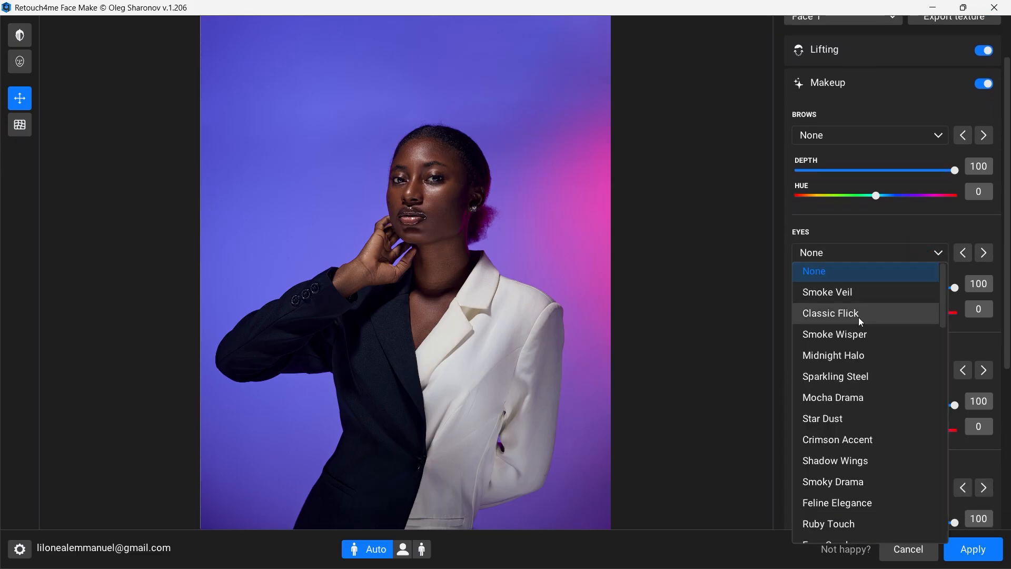
left_click(849, 397)
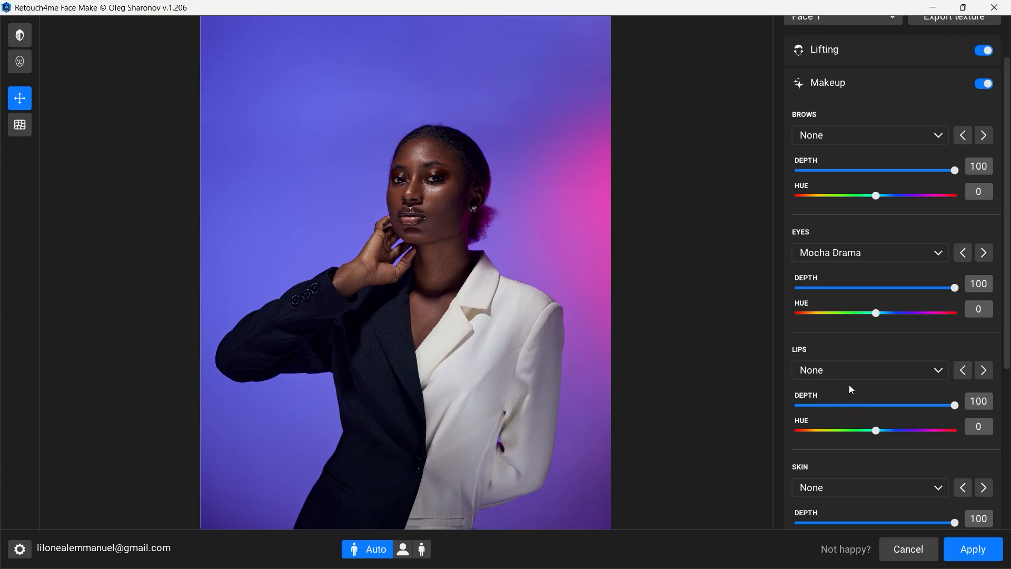
left_click(911, 258)
scroll(864, 413, "down", 1)
left_click(864, 385)
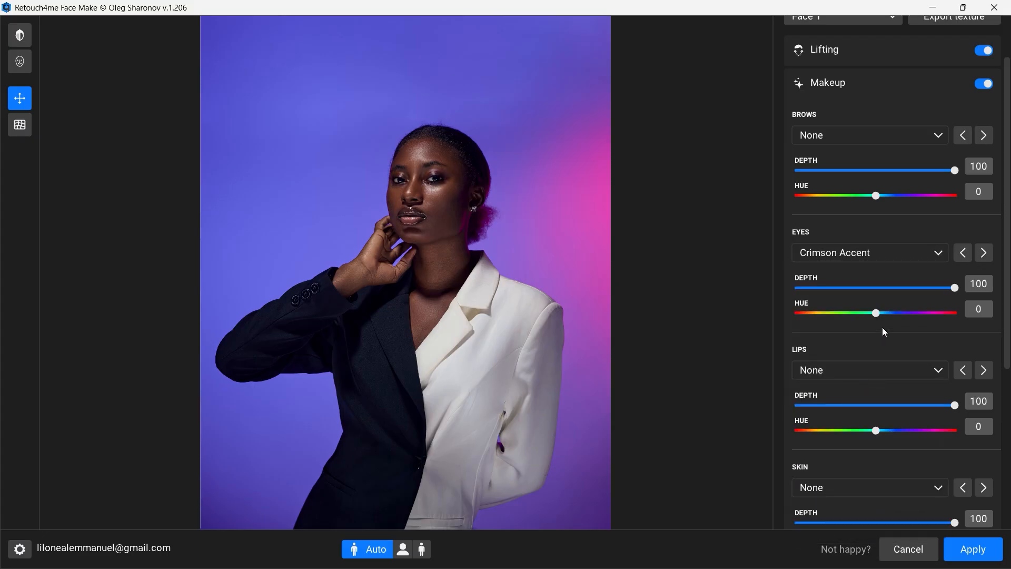
mouse_move(891, 314)
left_mouse_down()
mouse_move(910, 314)
mouse_move(871, 320)
mouse_move(913, 320)
mouse_move(782, 327)
mouse_move(907, 339)
mouse_move(943, 331)
mouse_move(888, 327)
left_mouse_up()
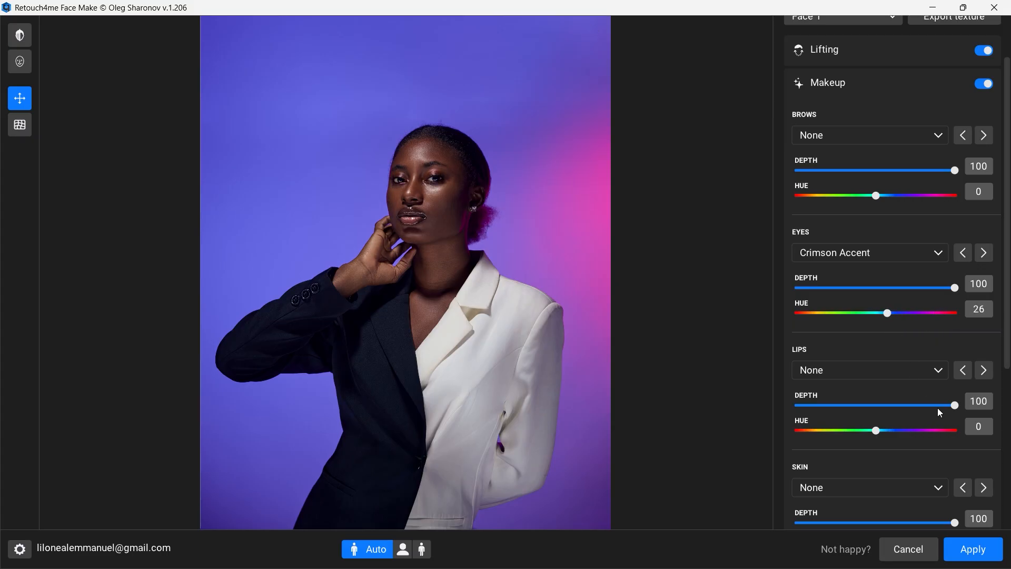
Step: Try the Soft Contour and Plump Lips styles on the lips and set the Eyes hue to -15
left_click(913, 372)
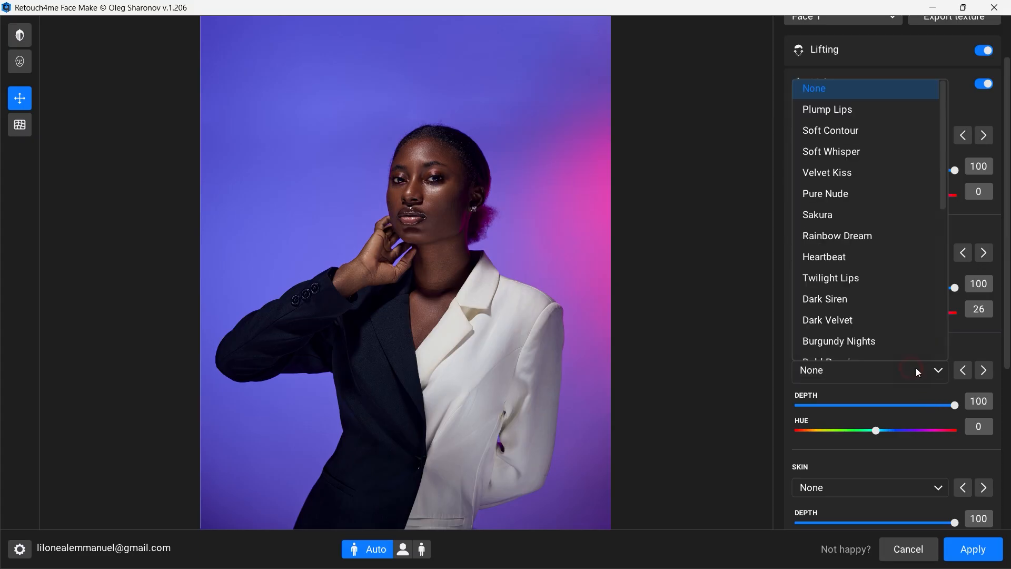
left_click(861, 136)
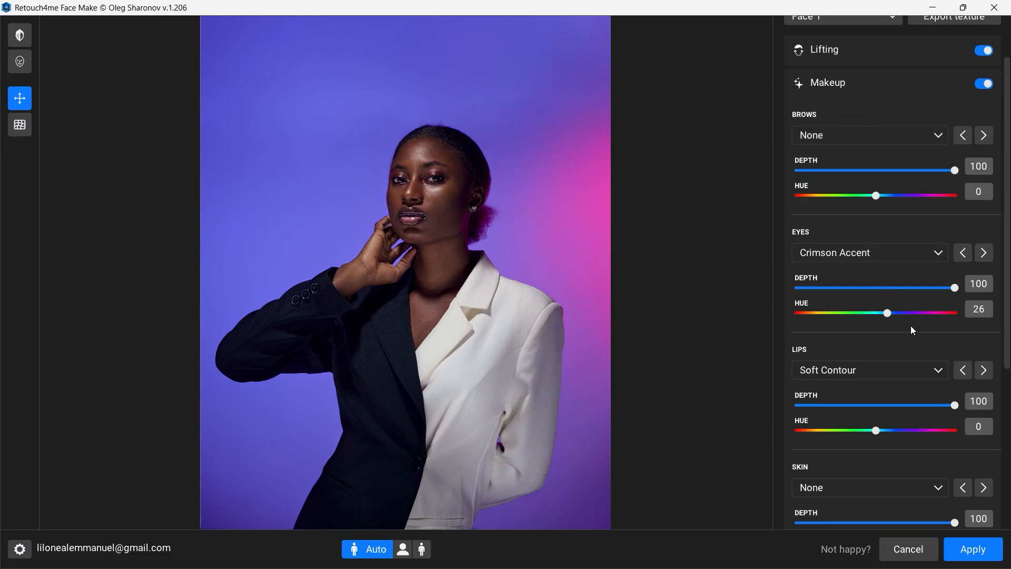
left_click(931, 362)
left_click(872, 117)
mouse_move(888, 315)
left_mouse_down()
mouse_move(932, 314)
mouse_move(877, 315)
left_mouse_up()
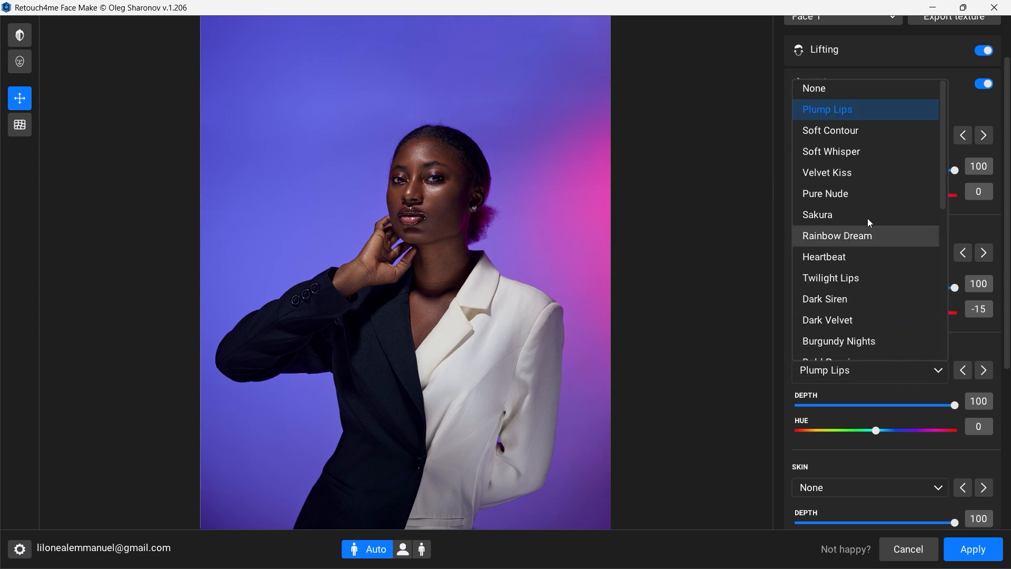
Step: Try Soft Whisper and Rainbow Dream on the lips, and settle on Soft Contour with a depth of 51
left_click(858, 152)
left_click(927, 363)
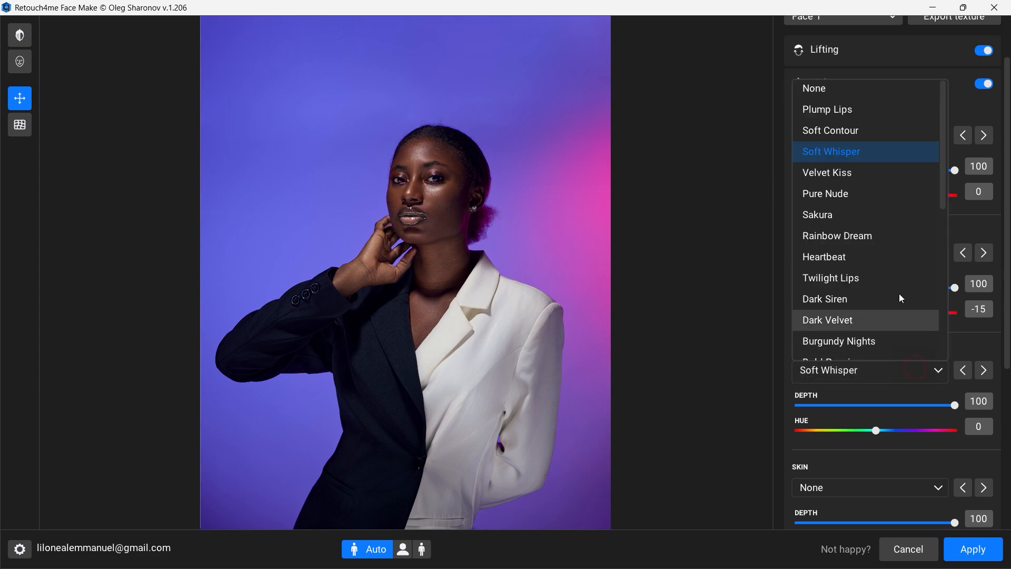
left_click(869, 235)
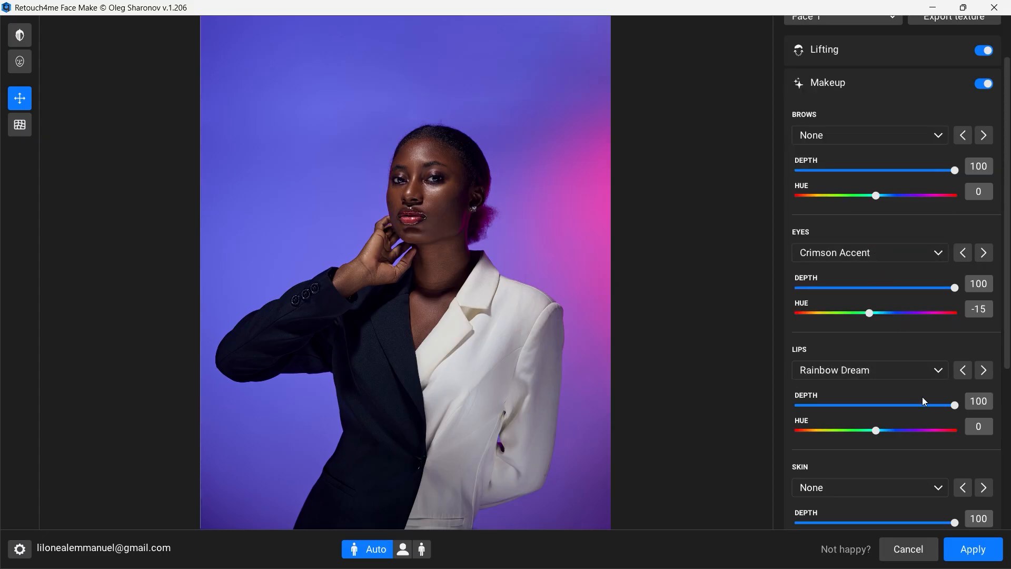
left_click(921, 369)
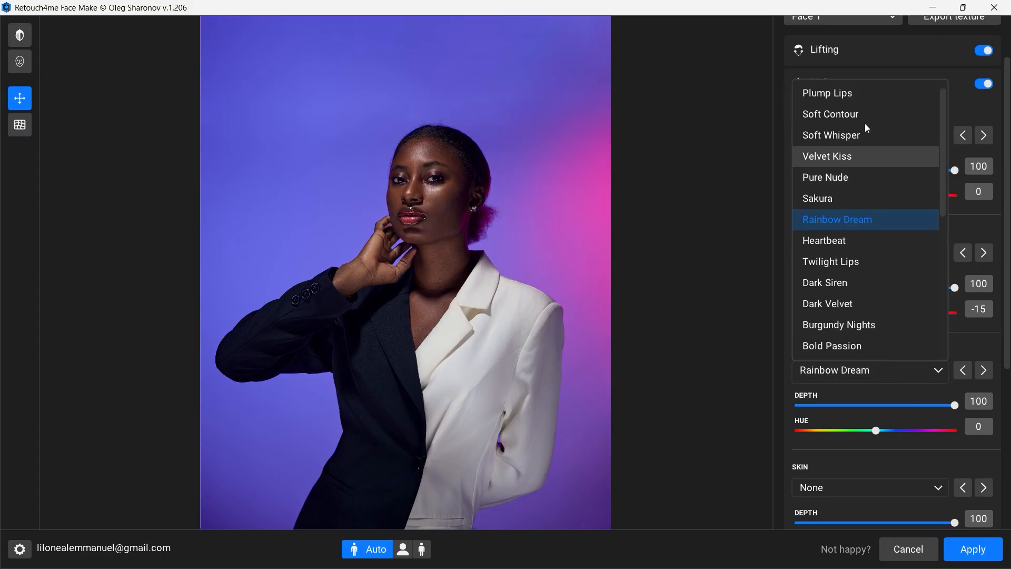
left_click(856, 114)
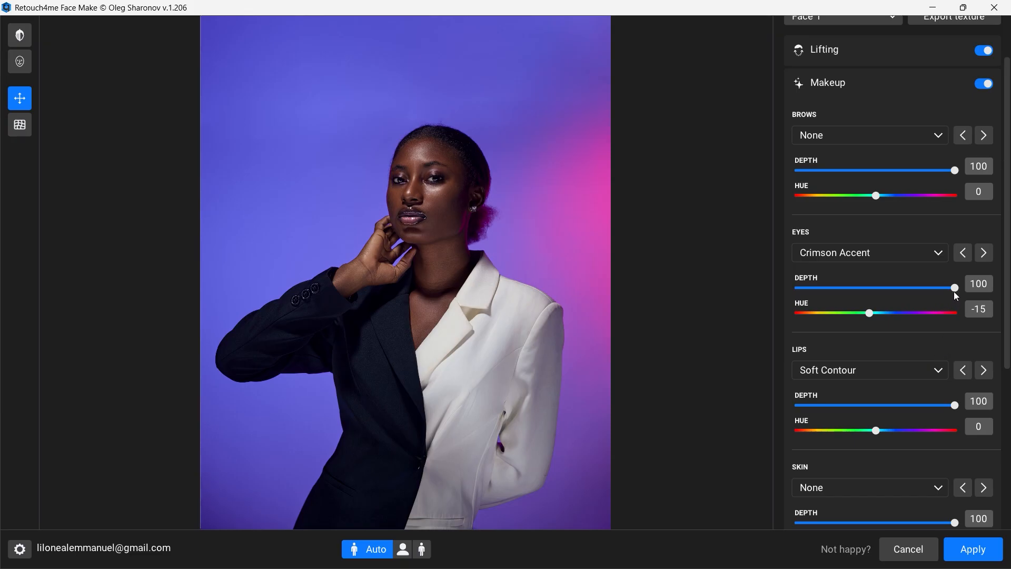
left_click_drag(955, 405, 880, 412)
Step: Try Contour1 on the skin, and settle on Blushed Radiance with hue -8 and depth 45
scroll(927, 466, "down", 3)
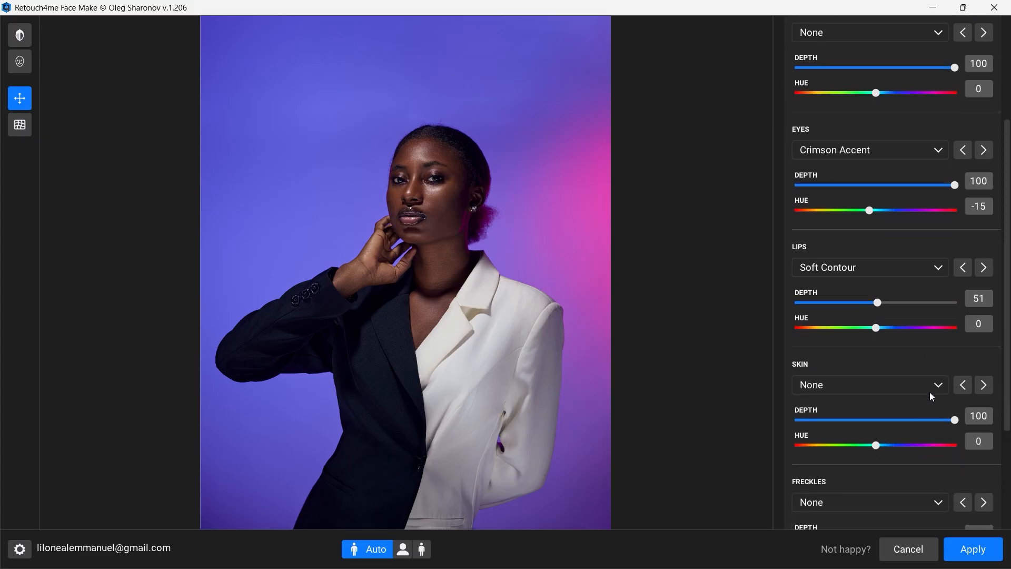
left_click(932, 364)
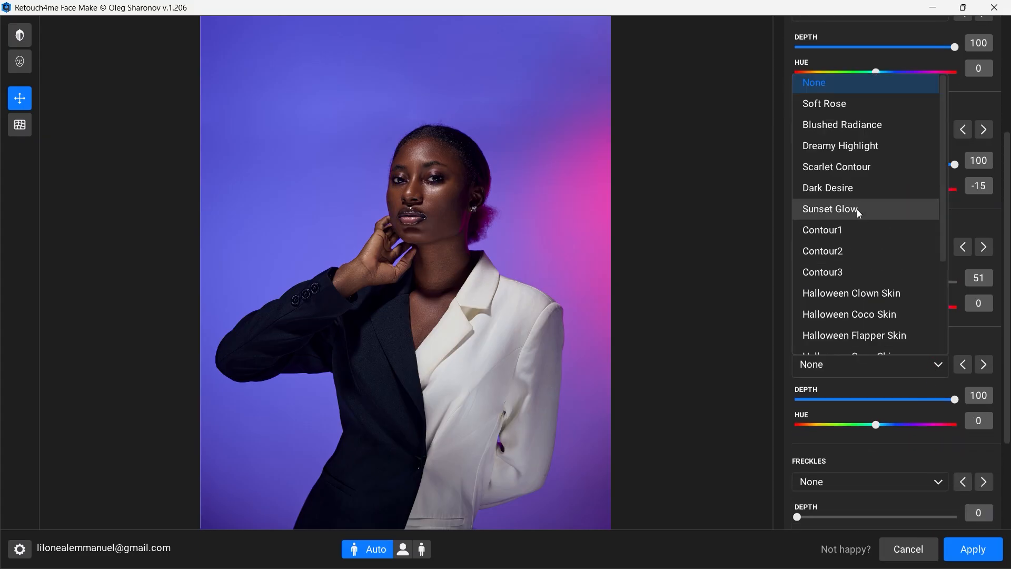
left_click(848, 229)
left_click(915, 366)
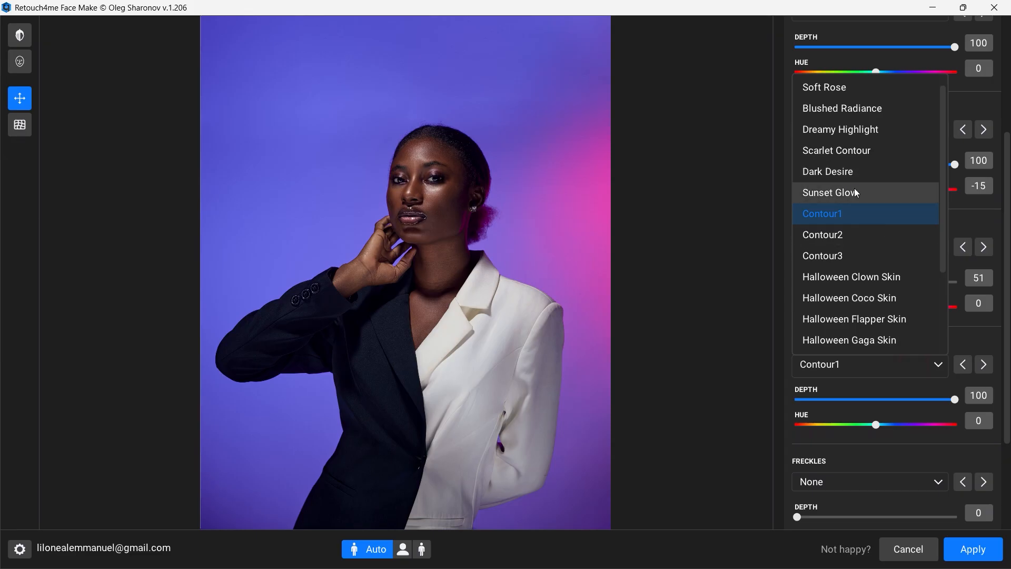
left_click(860, 113)
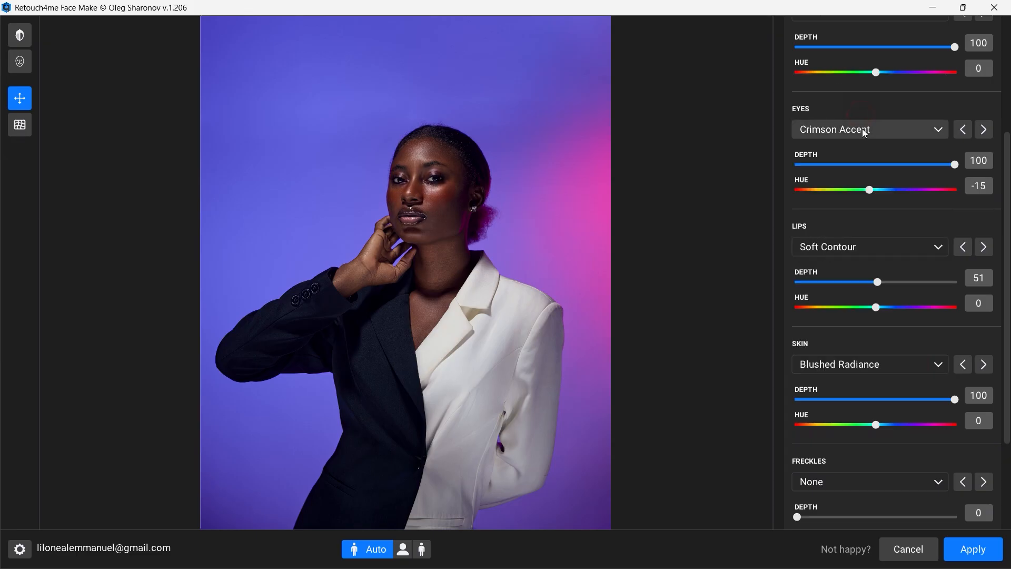
mouse_move(885, 428)
left_mouse_down()
mouse_move(916, 426)
mouse_move(846, 427)
mouse_move(872, 426)
left_mouse_up()
left_click_drag(952, 399, 869, 401)
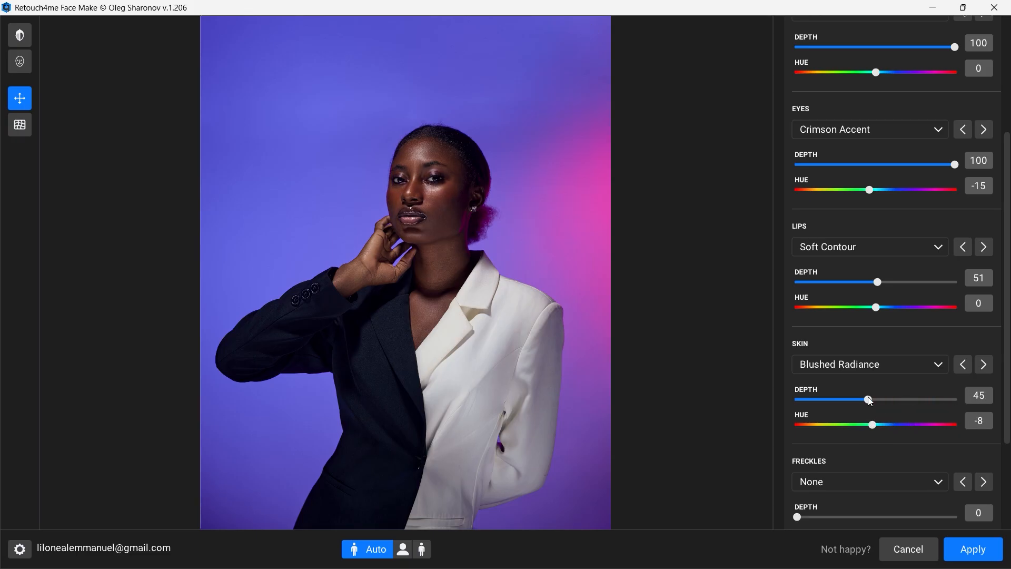
Step: Apply the Face Make changes to Layer 2 and toggle the layer's visibility to compare before and after
left_click(950, 550)
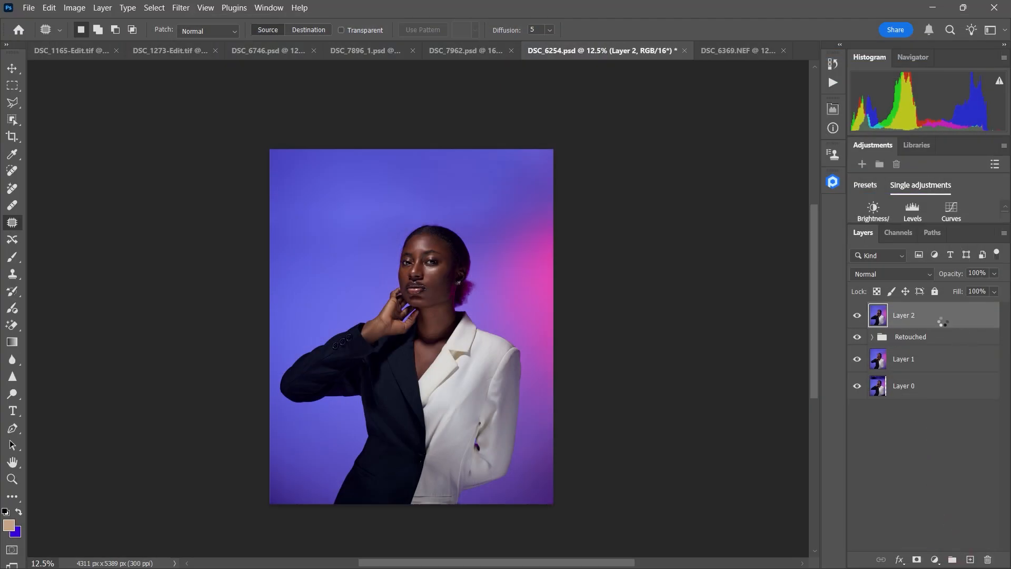
left_click(858, 318)
left_click(858, 319)
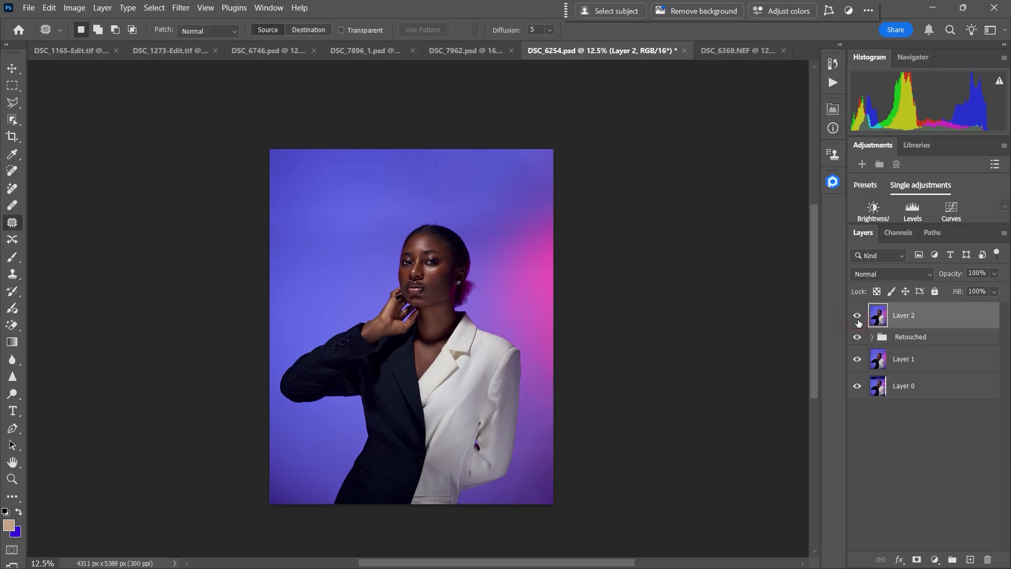
left_click(859, 320)
left_click(859, 320)
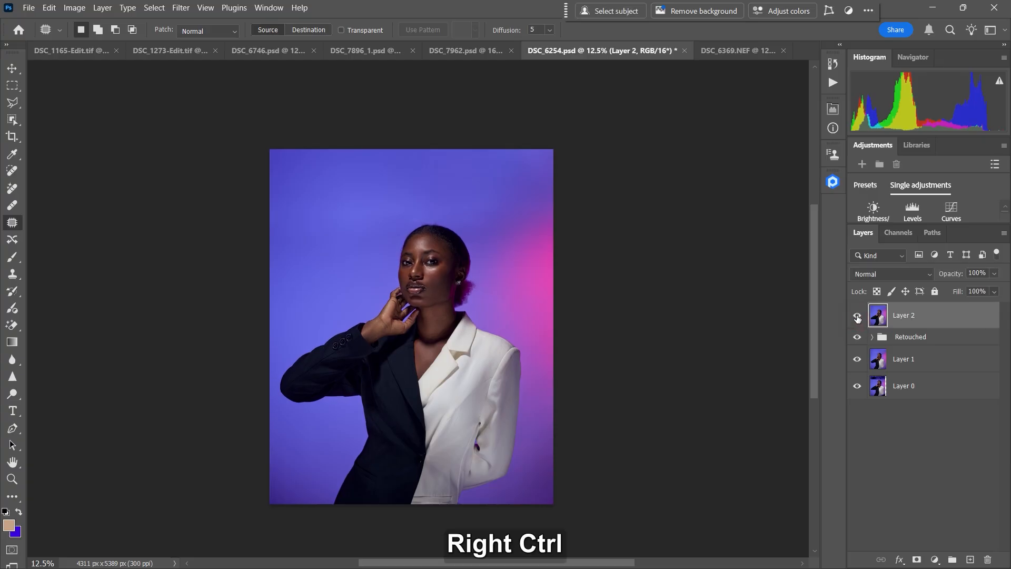
Step: Compare the woman's face up close with Layer 2 hidden and shown
key("ctrl+equal")
key("ctrl+equal")
key("ctrl+equal")
left_click(857, 320)
left_click(857, 321)
left_click(857, 320)
left_click(857, 319)
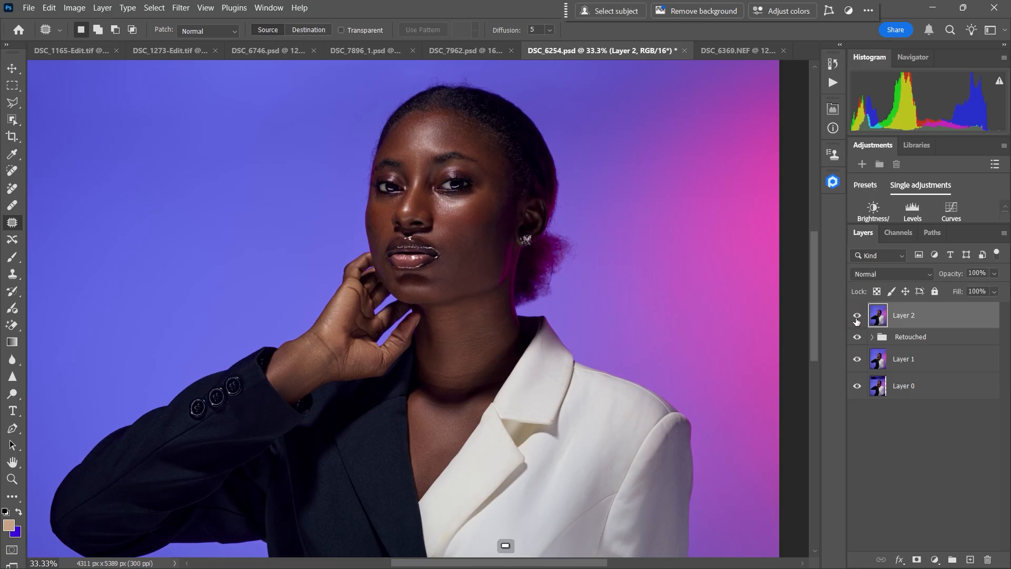
key("ctrl+minus")
key("ctrl+minus")
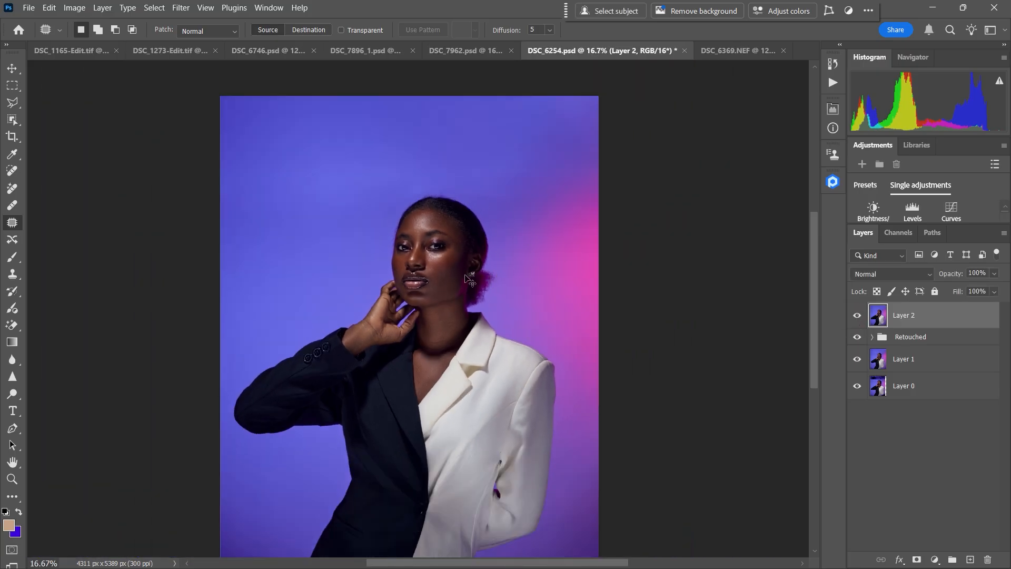
key("ctrl+minus")
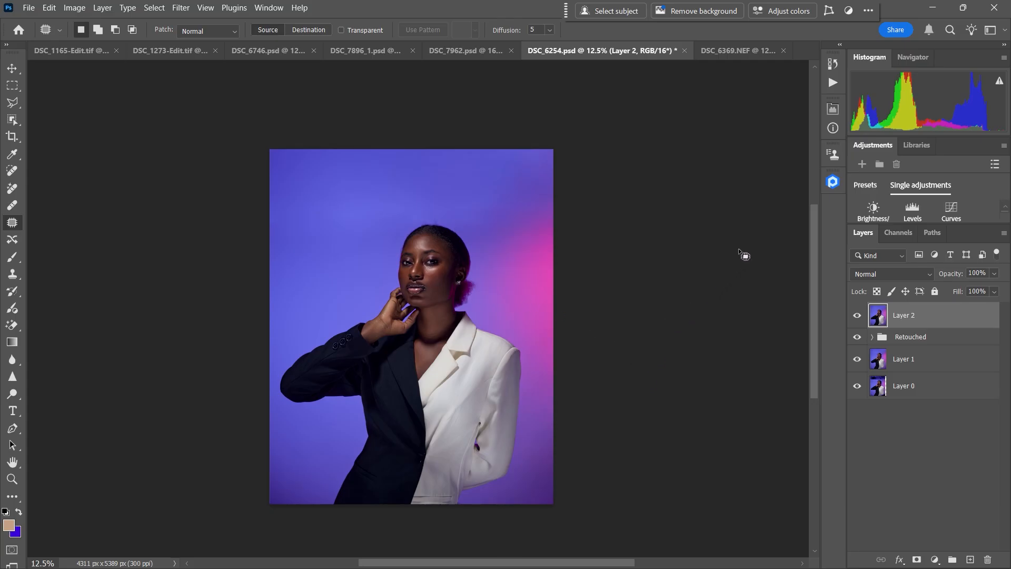
Step: Switch to the Retouch4me website in the browser and review the Cloud Retouch subscription plans
left_click(746, 54)
left_click(598, 56)
left_click(740, 553)
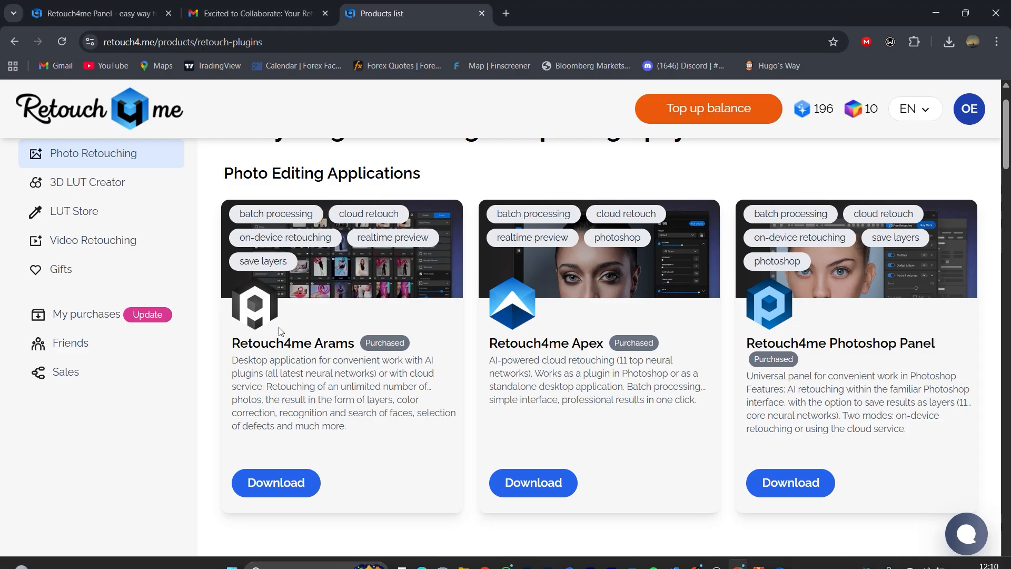
scroll(97, 200, "up", 3)
left_click(94, 233)
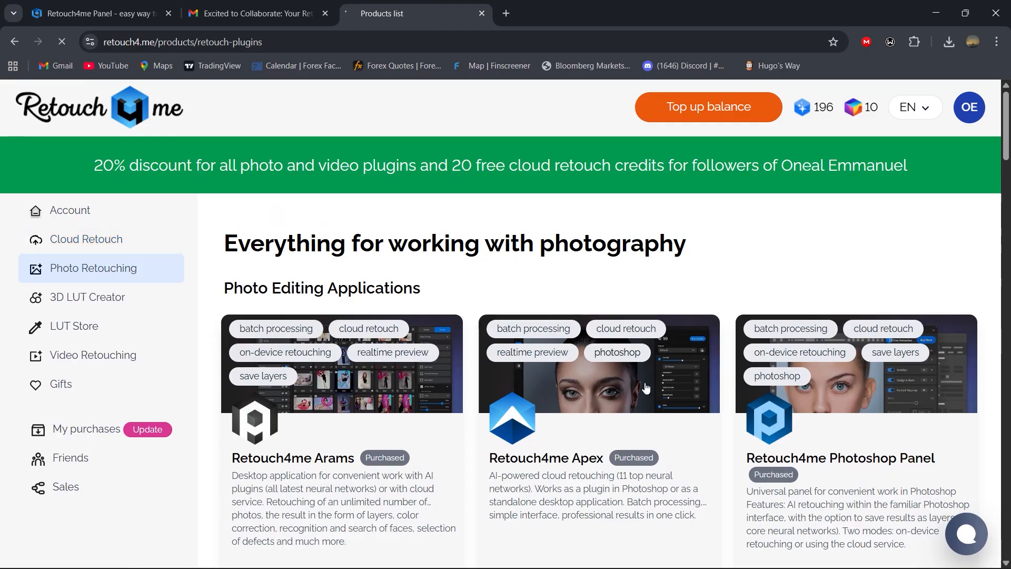
scroll(537, 443, "down", 5)
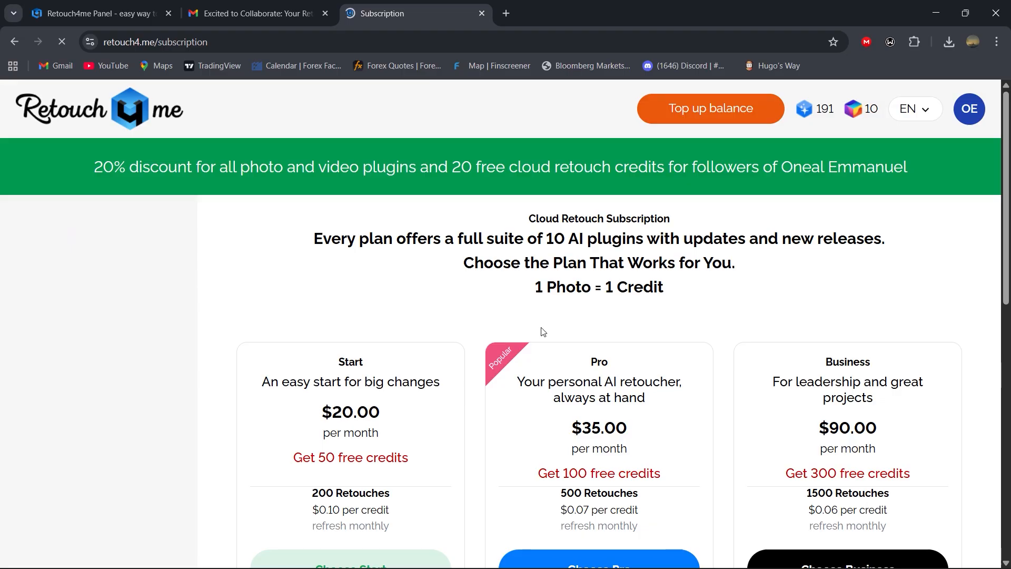
scroll(343, 310, "down", 3)
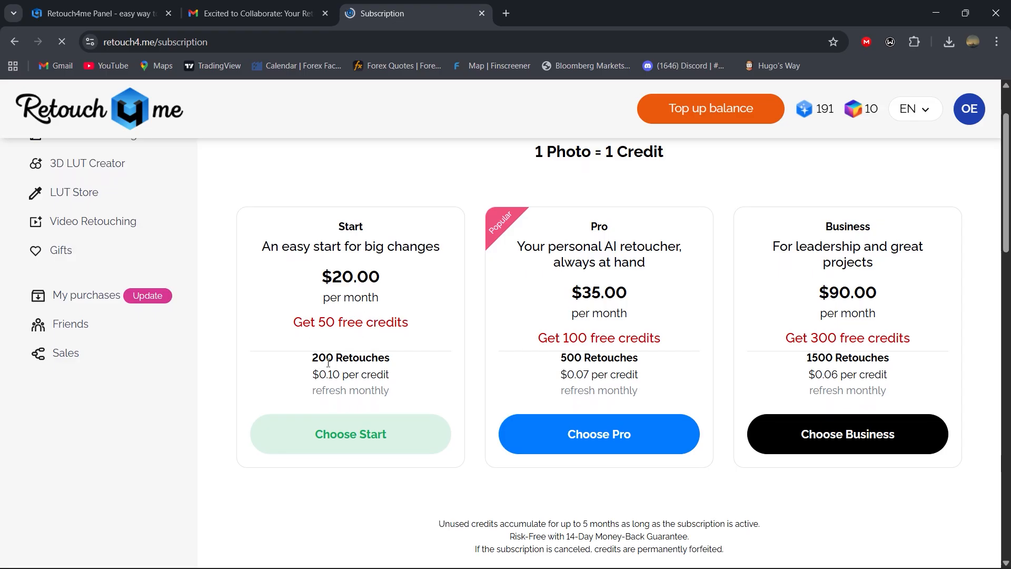
scroll(65, 268, "up", 2)
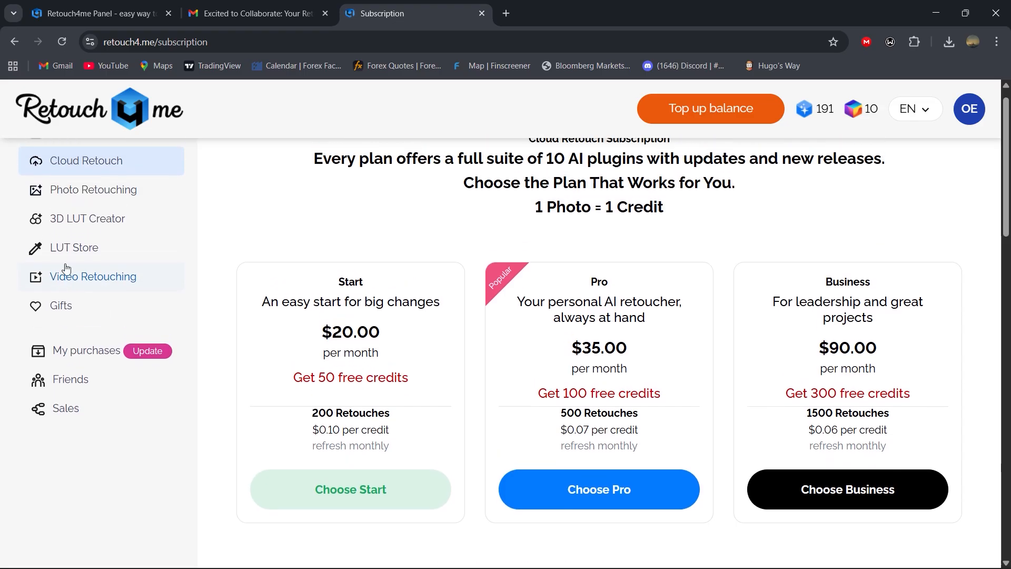
Step: Open the Photo Retouching product page and look through the editing applications and retouching plugins, including Frequency Separation, Dust and Crop
left_click(96, 249)
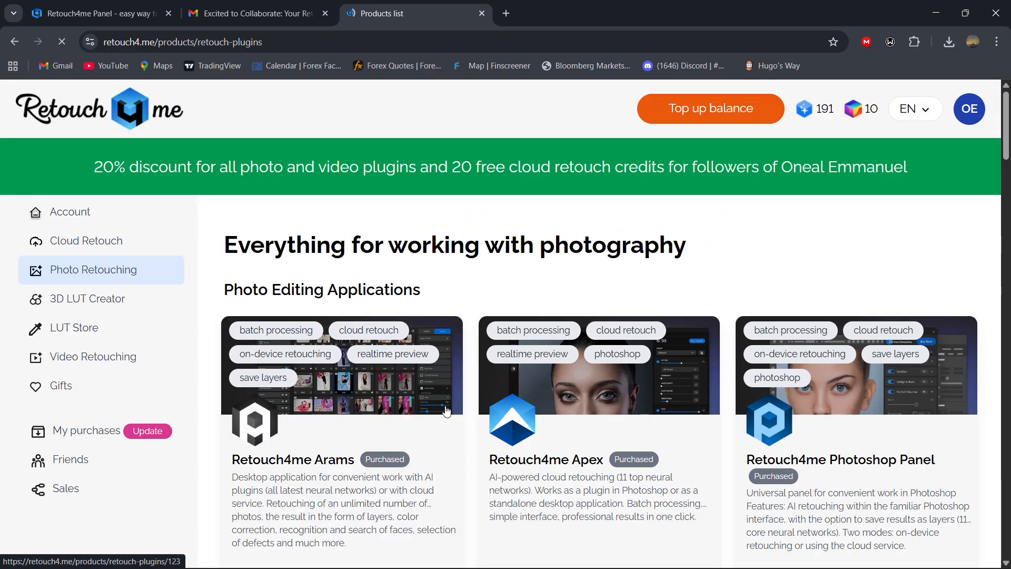
scroll(603, 384, "down", 8)
scroll(368, 402, "down", 5)
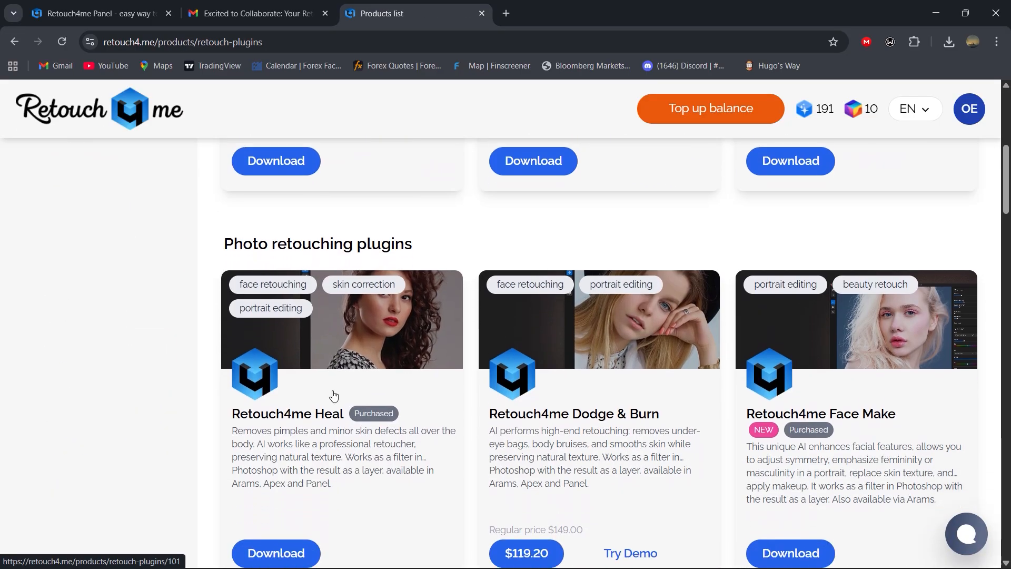
scroll(569, 436, "down", 10)
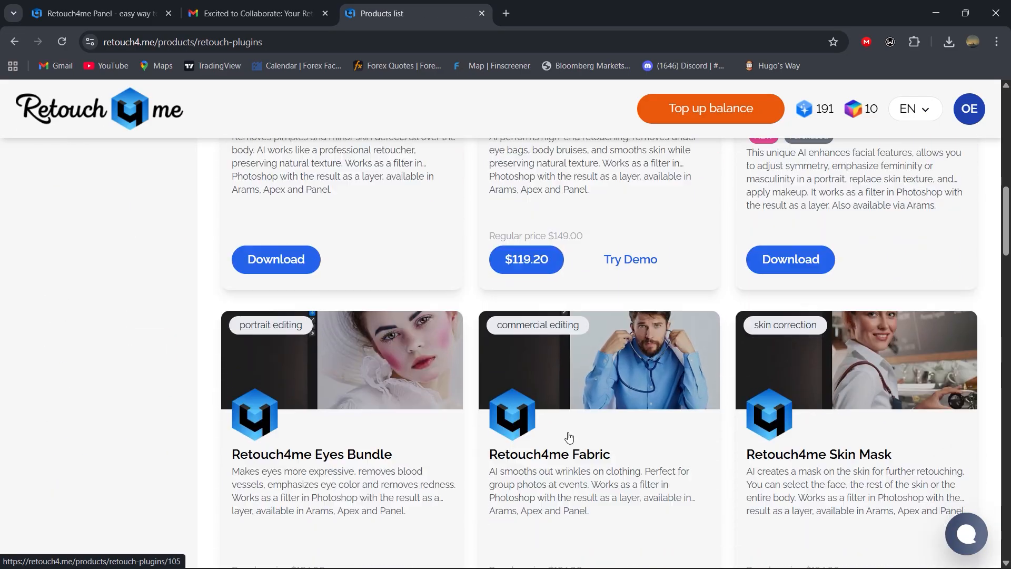
scroll(597, 420, "down", 10)
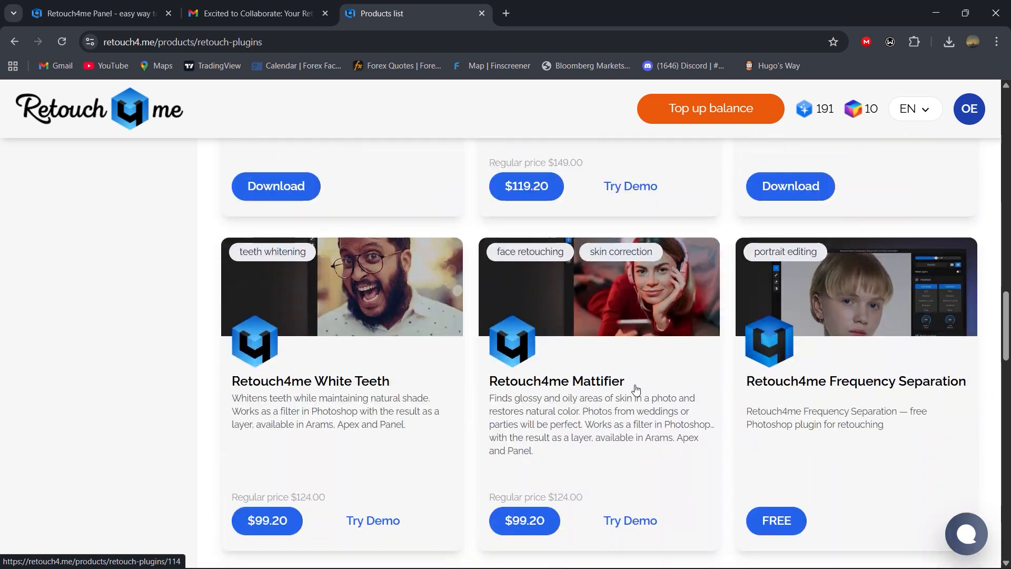
scroll(649, 363, "up", 4)
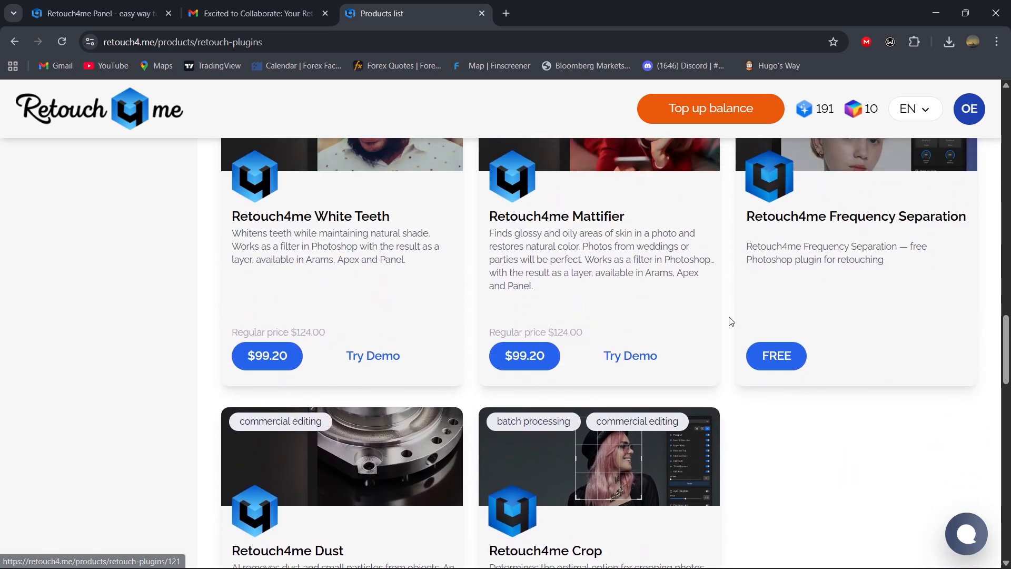
scroll(827, 295, "up", 1)
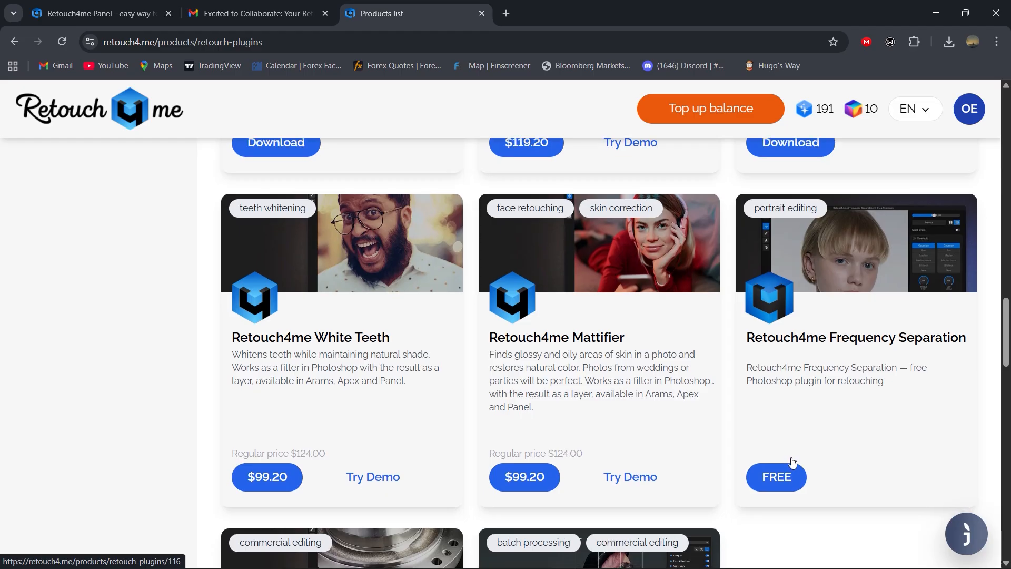
scroll(793, 468, "down", 1)
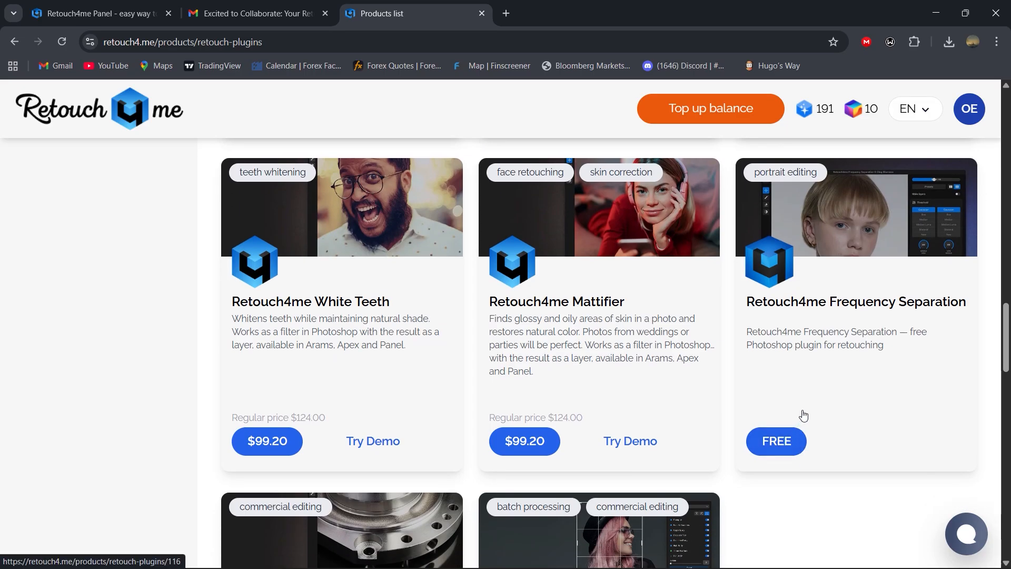
scroll(777, 453, "down", 3)
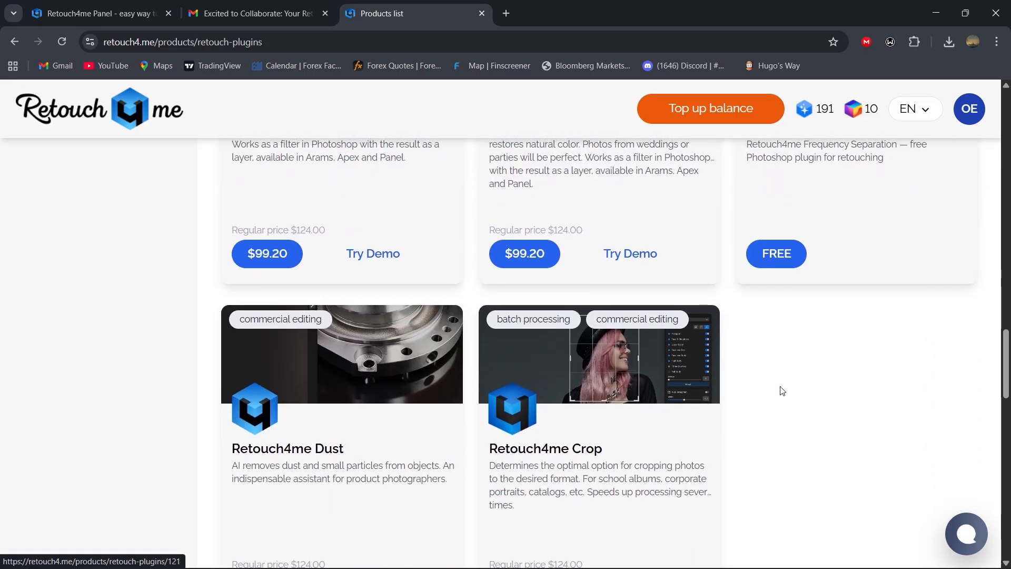
scroll(835, 377, "up", 5)
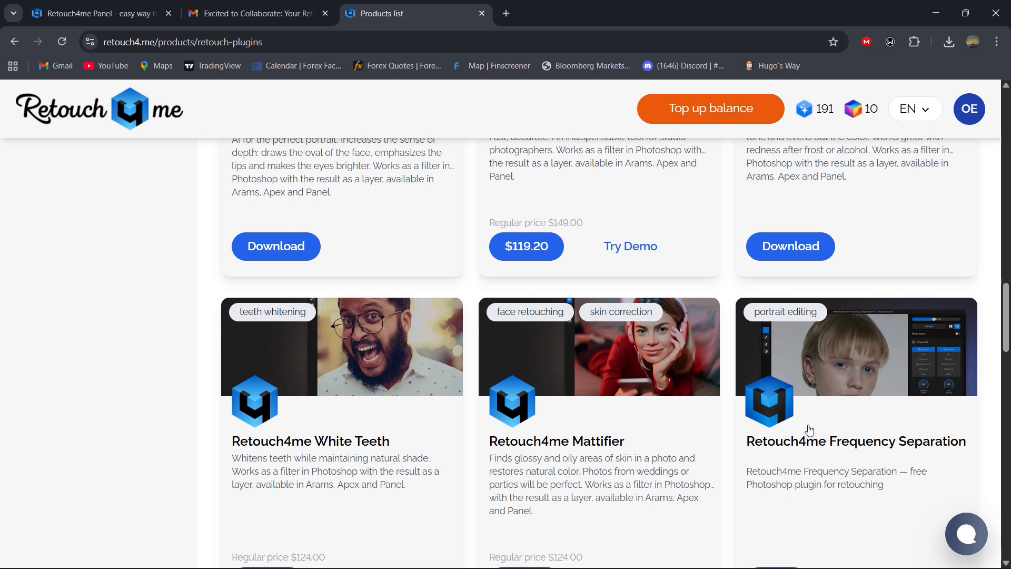
scroll(822, 456, "down", 1)
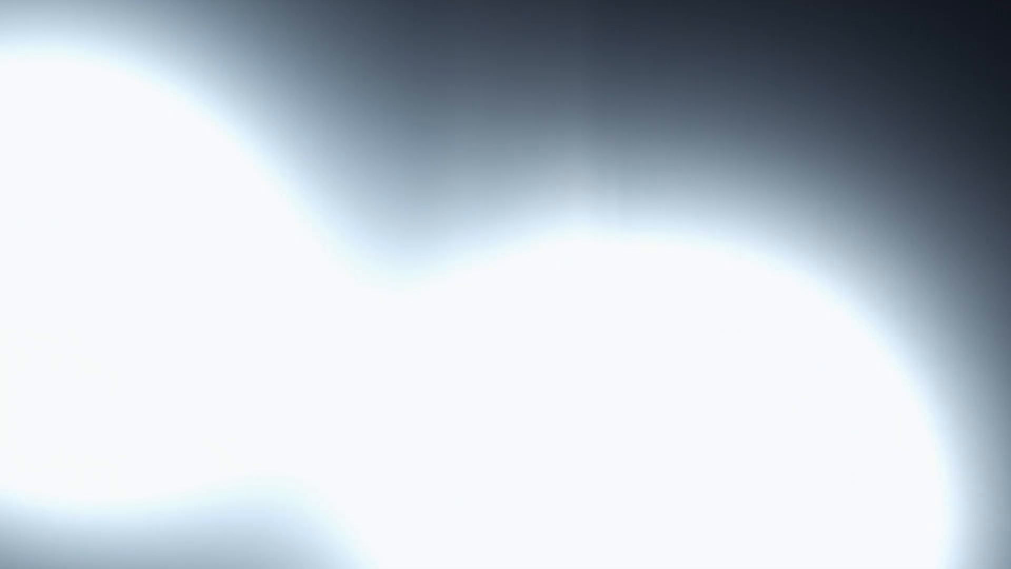